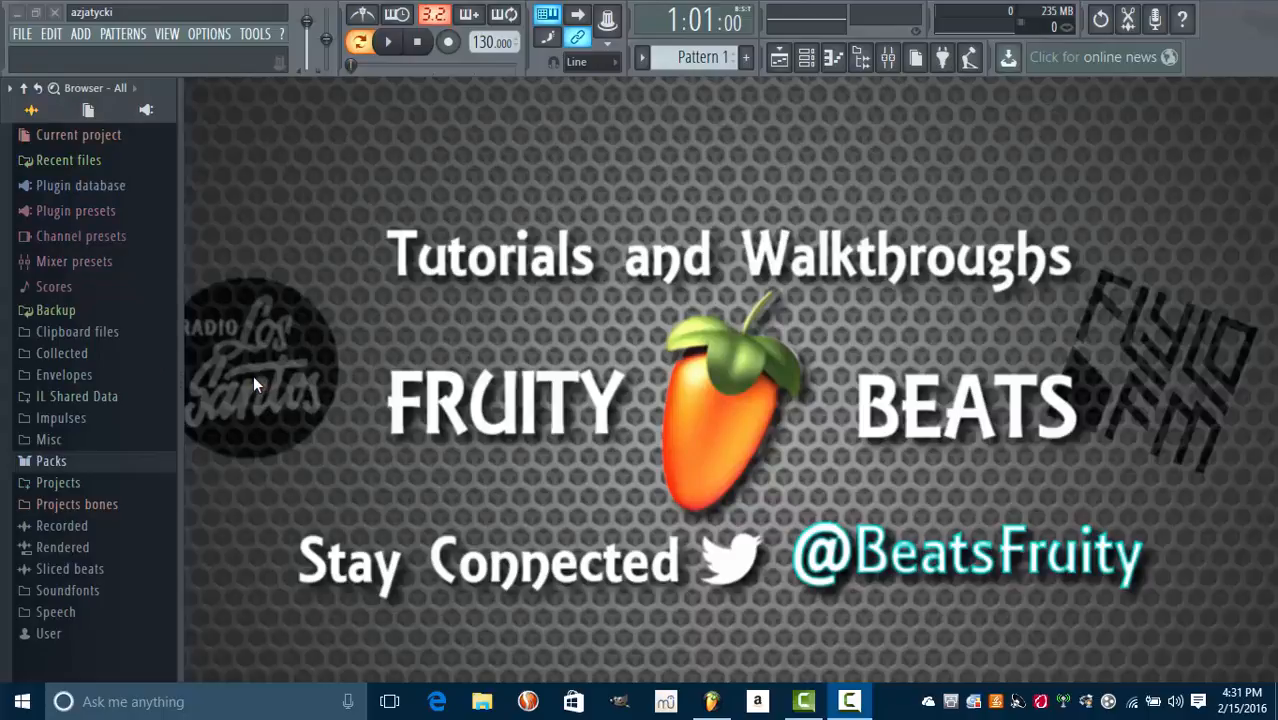
Step: Expand the Packs folder to view its contents, collapse it again and widen the browser slightly
left_click(105, 468)
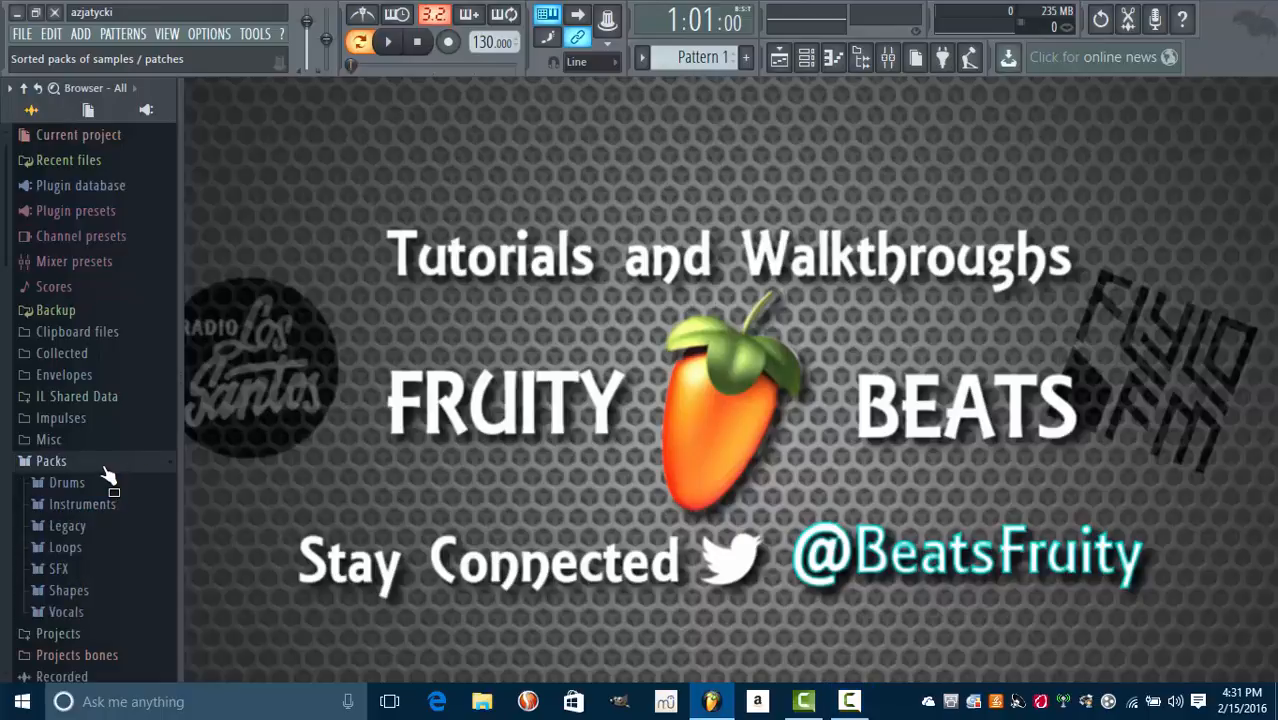
left_click(173, 467)
left_click_drag(181, 379, 198, 348)
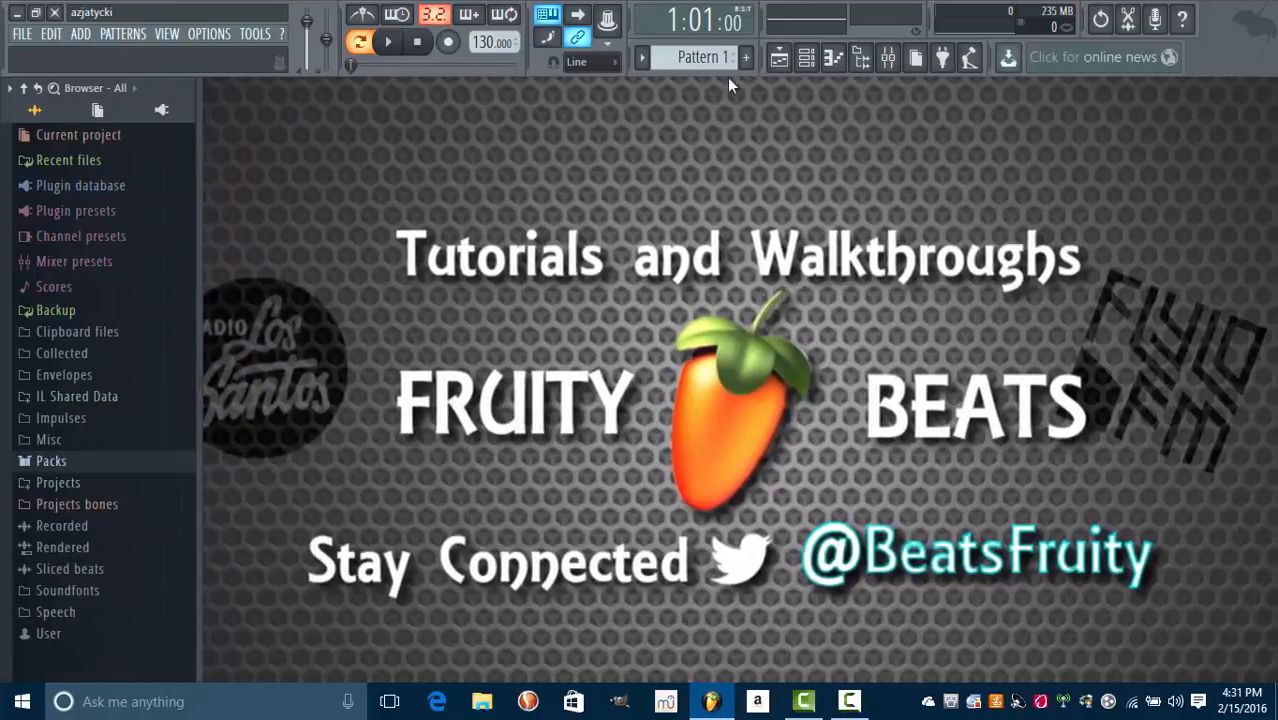
Step: View the options available for Pattern 1 and close them without changing anything
left_click(642, 58)
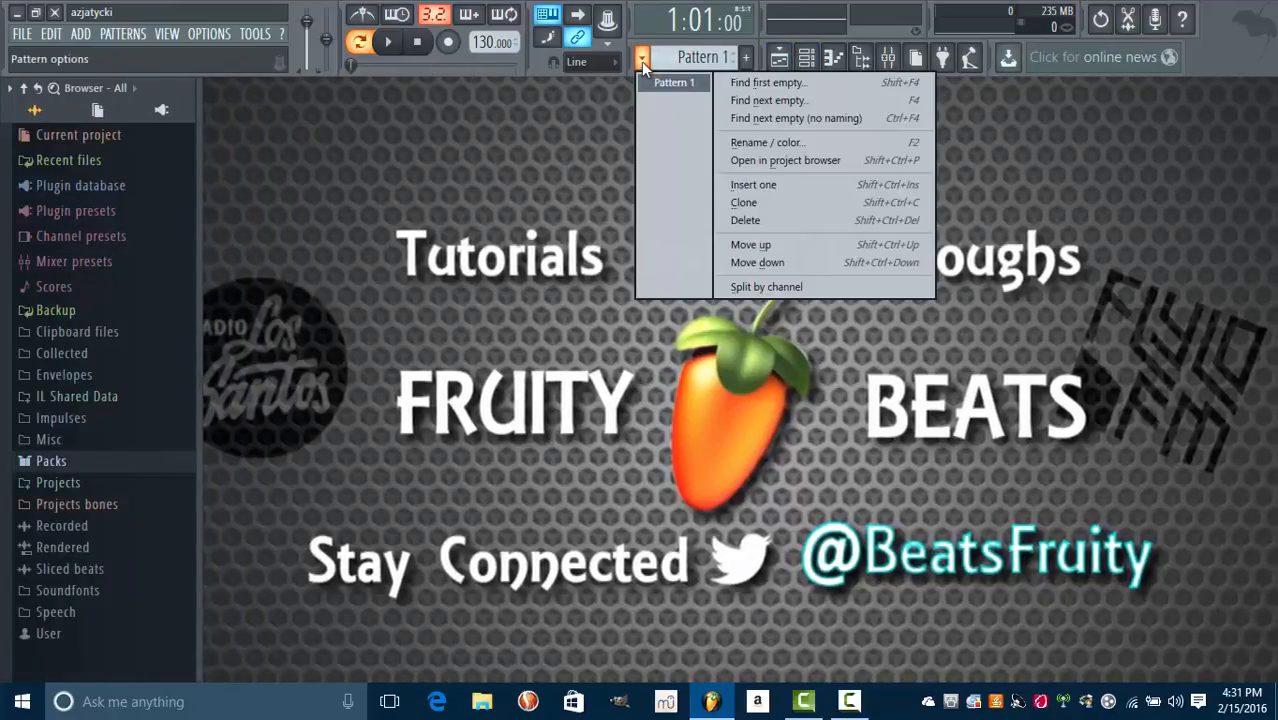
left_click(642, 60)
left_click(642, 60)
left_click(643, 62)
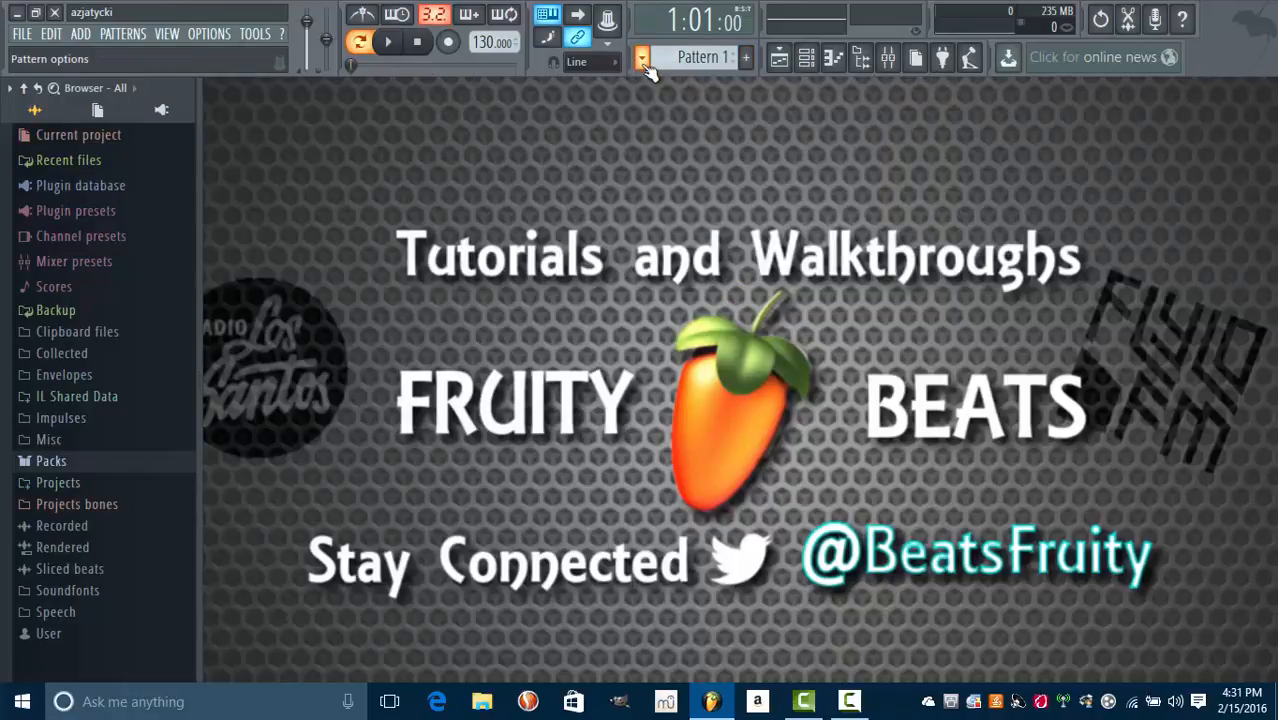
Step: View the empty playlist and the channel rack in turn, closing each one
left_click(779, 58)
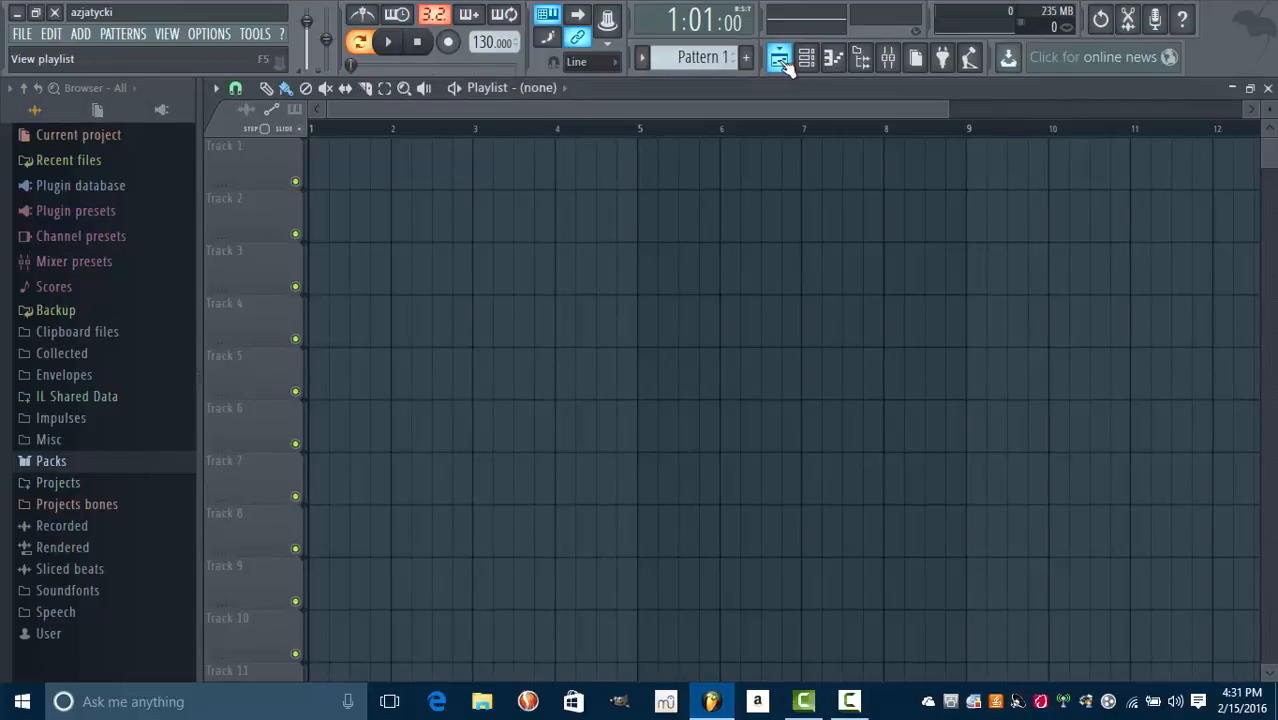
left_click(787, 63)
left_click(812, 62)
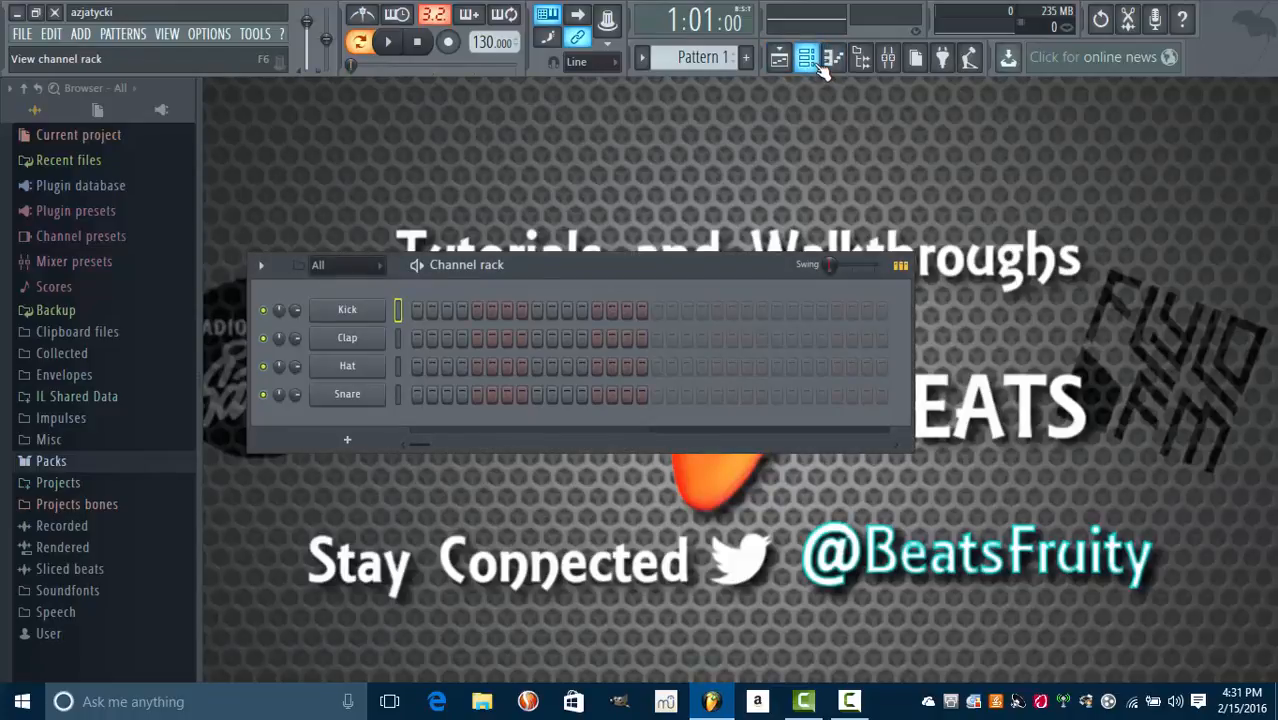
left_click(807, 60)
Step: Open the Kick channel's piano roll, look over its note range and close it
left_click(833, 60)
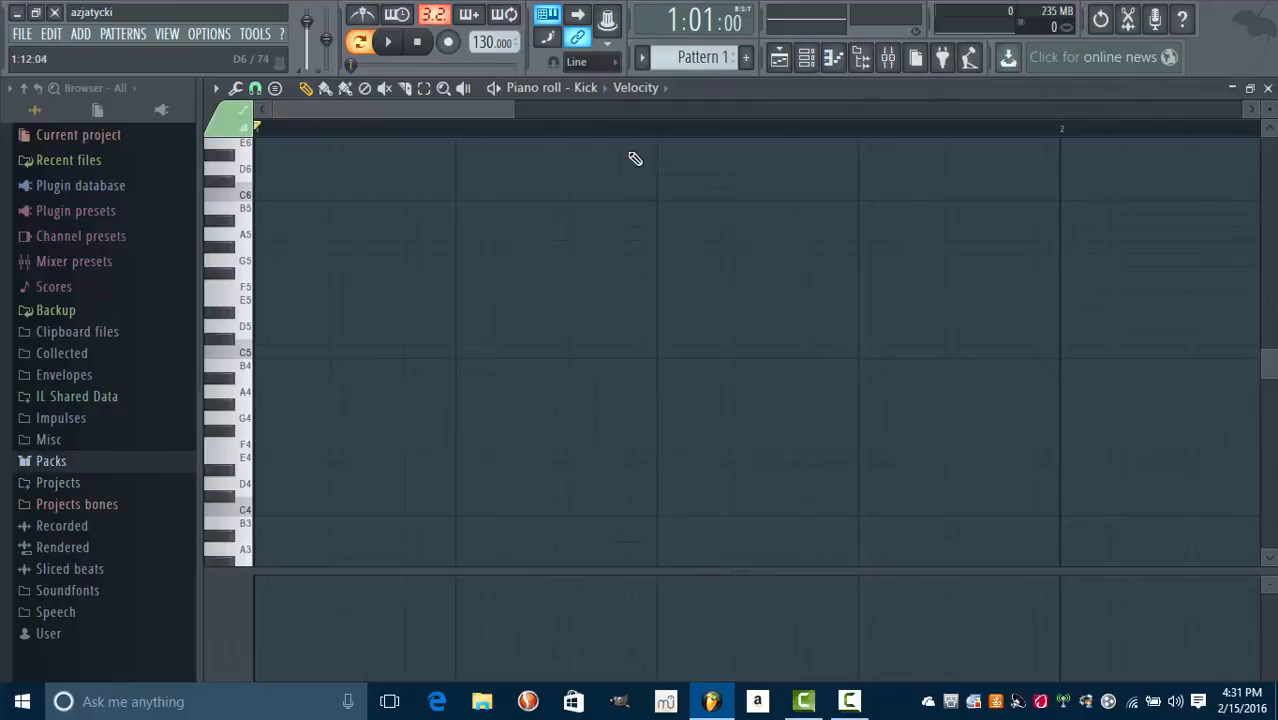
left_click_drag(1270, 372, 1270, 342)
left_click(833, 58)
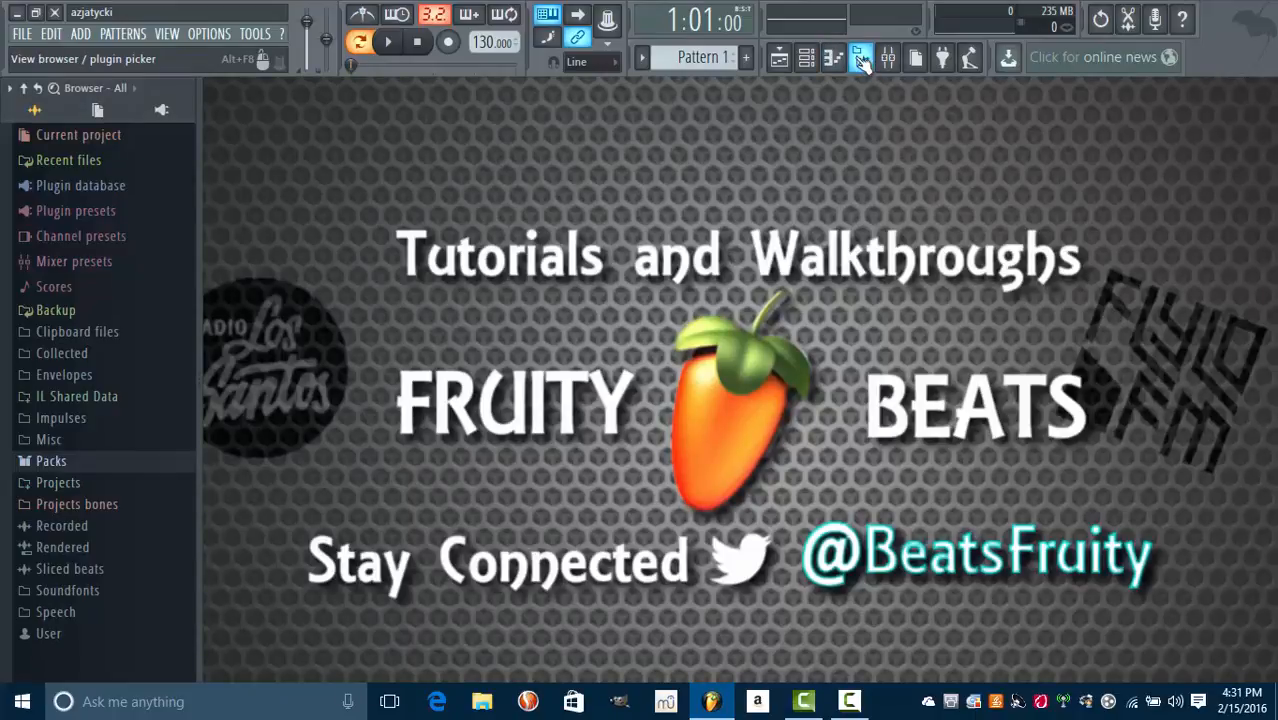
Step: Open the mixer, select the Insert 1 track to view its effect slots, and close the mixer
left_click(889, 58)
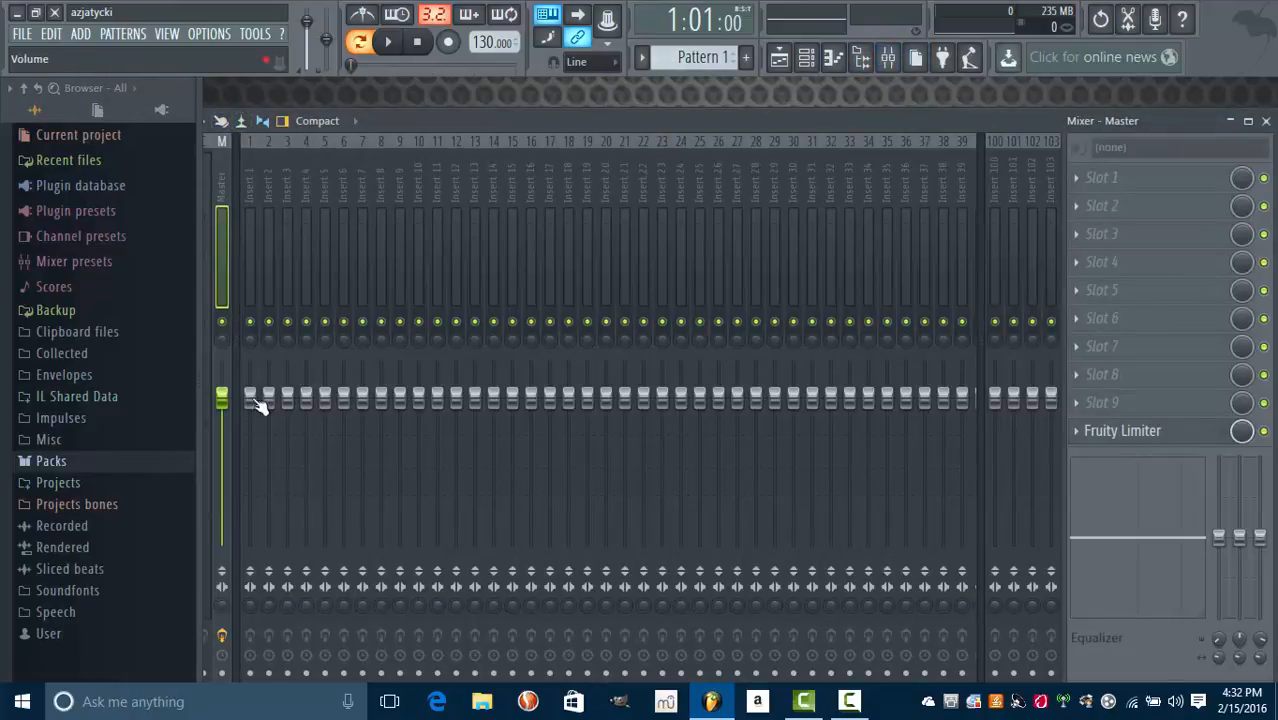
mouse_move(251, 398)
left_mouse_down()
mouse_move(251, 411)
mouse_move(251, 398)
left_mouse_up()
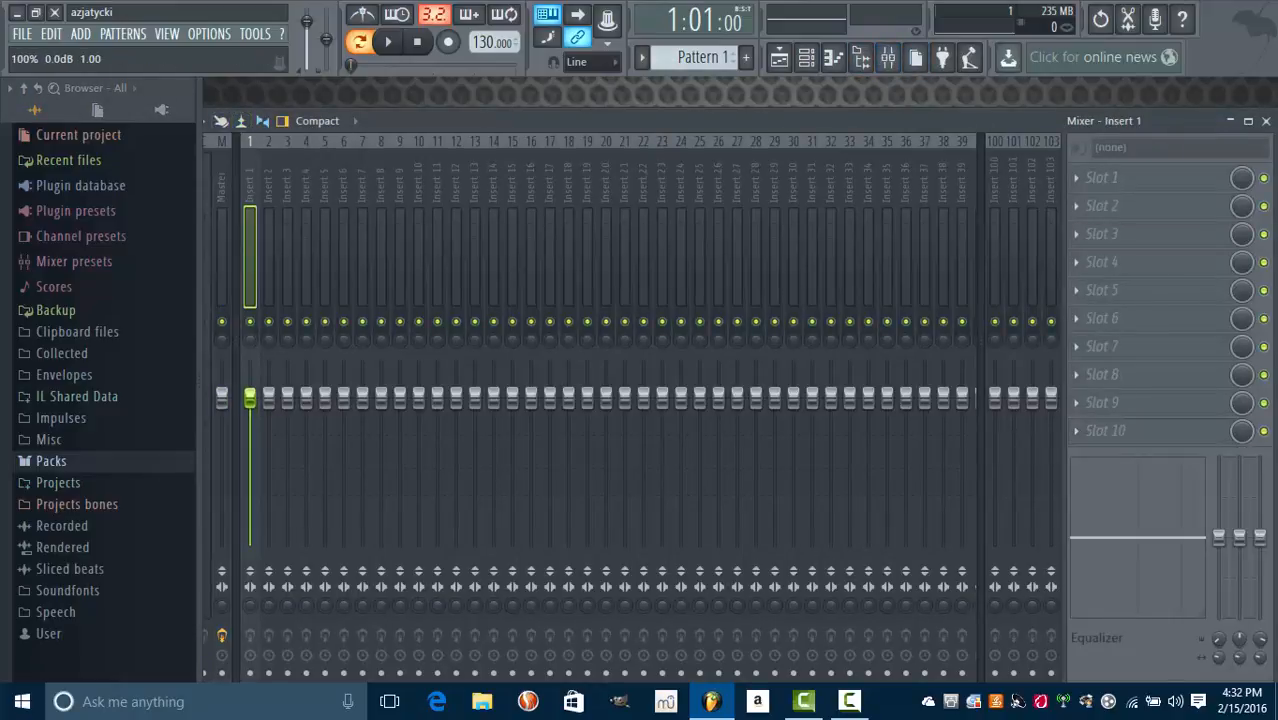
left_click(1266, 120)
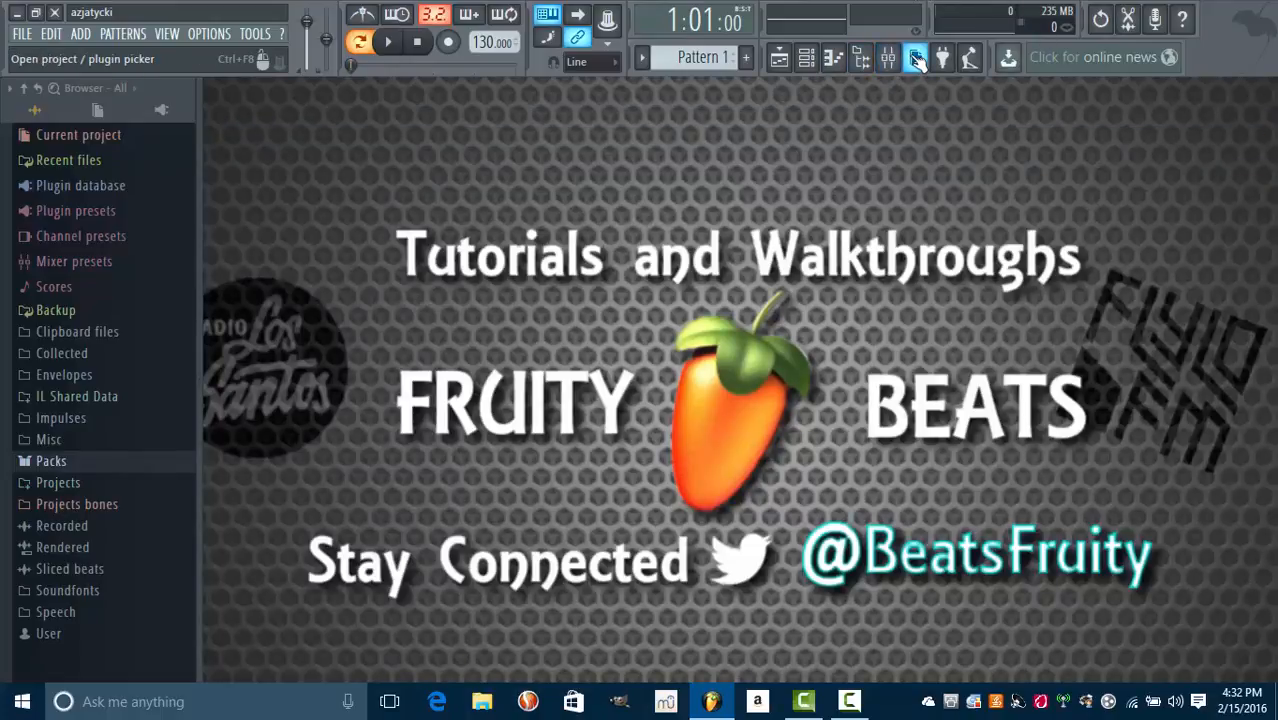
Step: Open the Clap channel's settings from the project picker, view them and close them
left_click(917, 58)
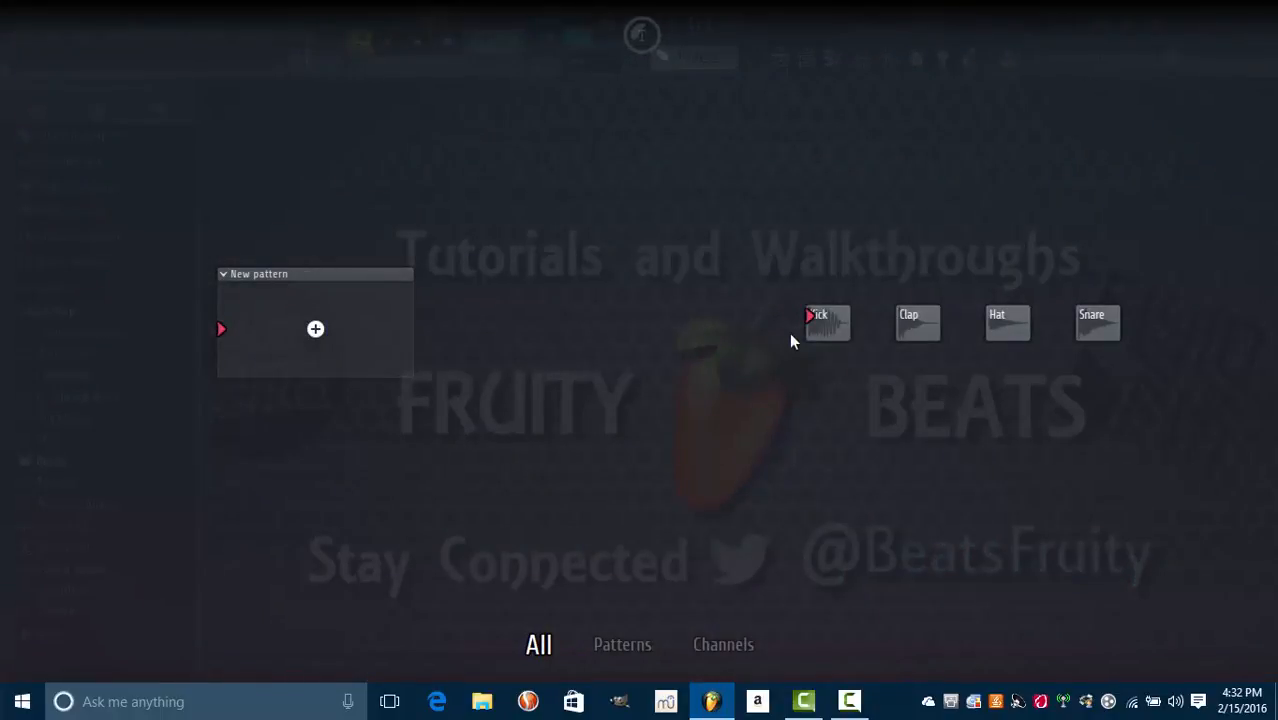
left_click(917, 322)
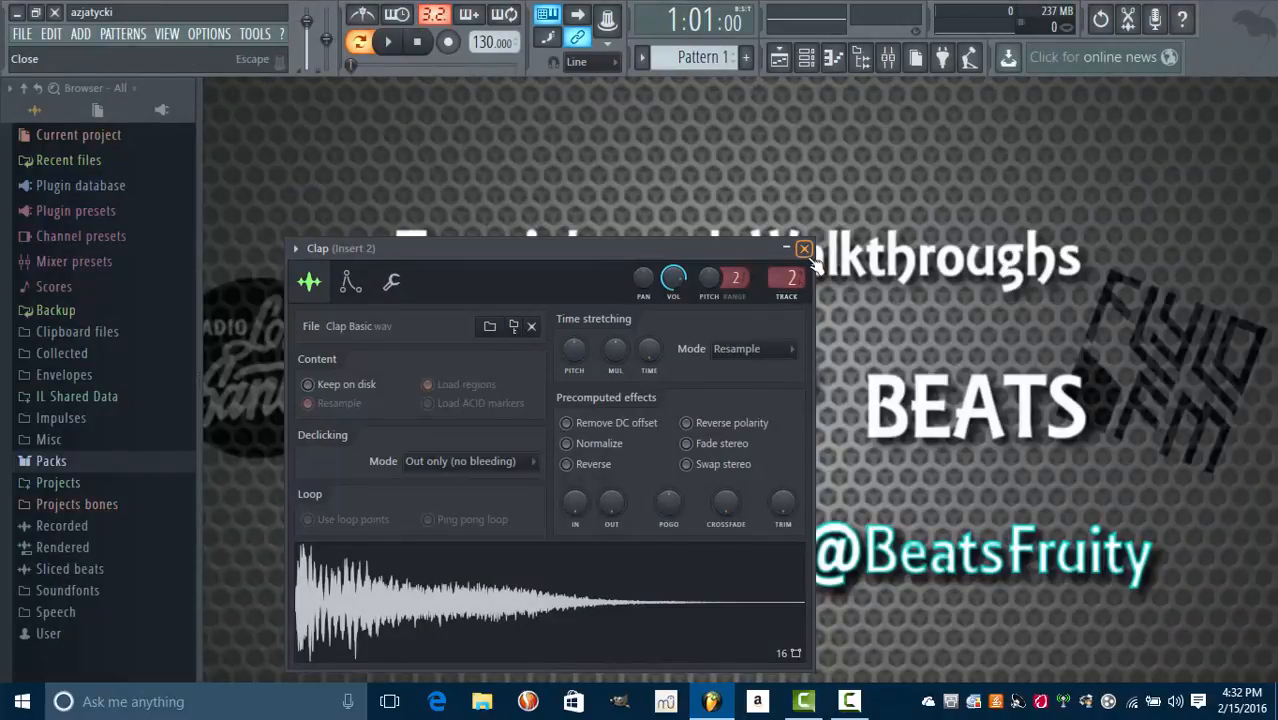
left_click(804, 249)
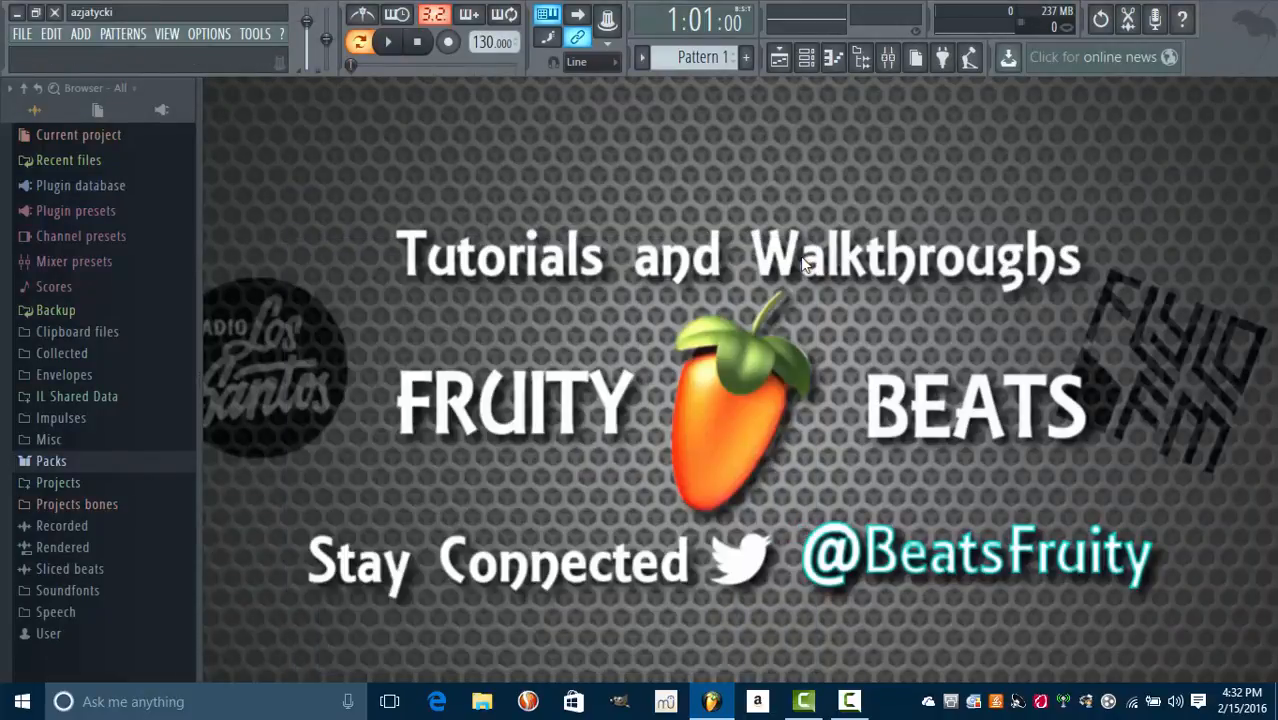
Step: Lower the system volume to 24
key("XF86AudioLowerVolume")
key("XF86AudioLowerVolume")
key("XF86AudioLowerVolume")
key("XF86AudioLowerVolume")
key("XF86AudioLowerVolume")
key("XF86AudioLowerVolume")
key("XF86AudioLowerVolume")
key("XF86AudioLowerVolume")
key("XF86AudioLowerVolume")
key("XF86AudioLowerVolume")
key("XF86AudioLowerVolume")
key("XF86AudioLowerVolume")
key("XF86AudioLowerVolume")
key("XF86AudioLowerVolume")
key("XF86AudioLowerVolume")
key("XF86AudioLowerVolume")
key("XF86AudioLowerVolume")
key("XF86AudioLowerVolume")
key("XF86AudioLowerVolume")
key("XF86AudioLowerVolume")
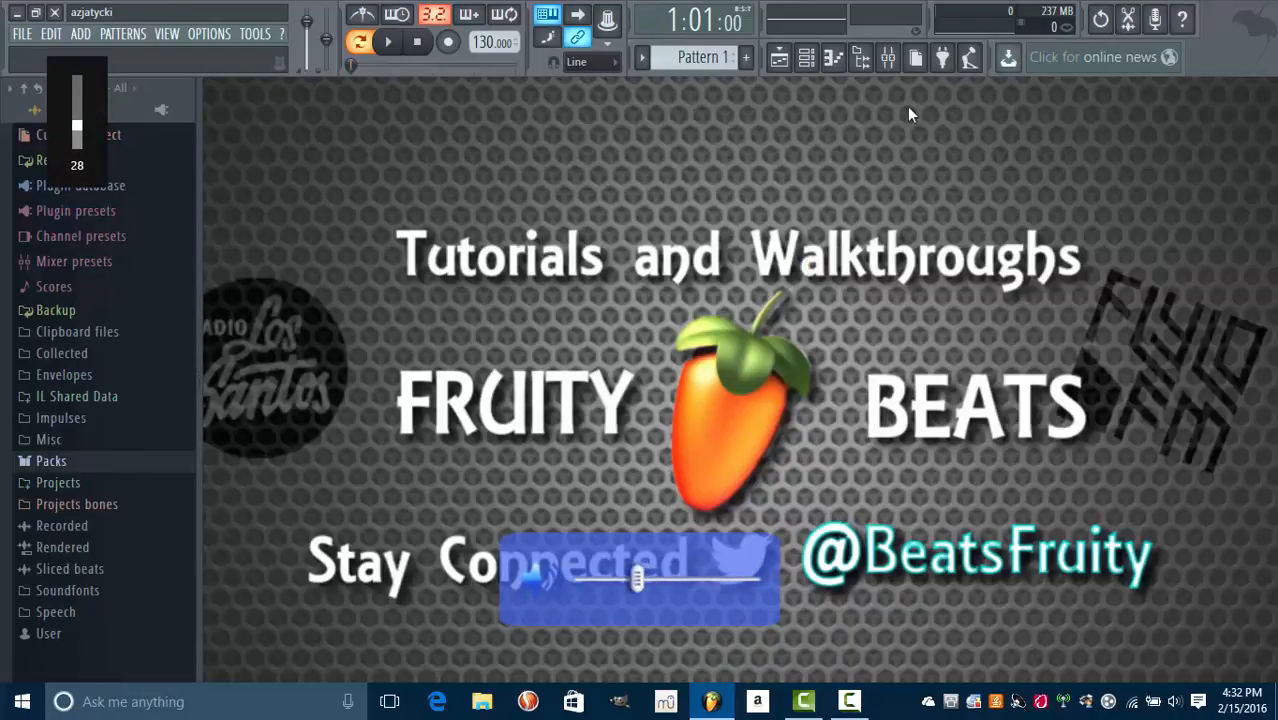
key("XF86AudioLowerVolume")
key("XF86AudioLowerVolume")
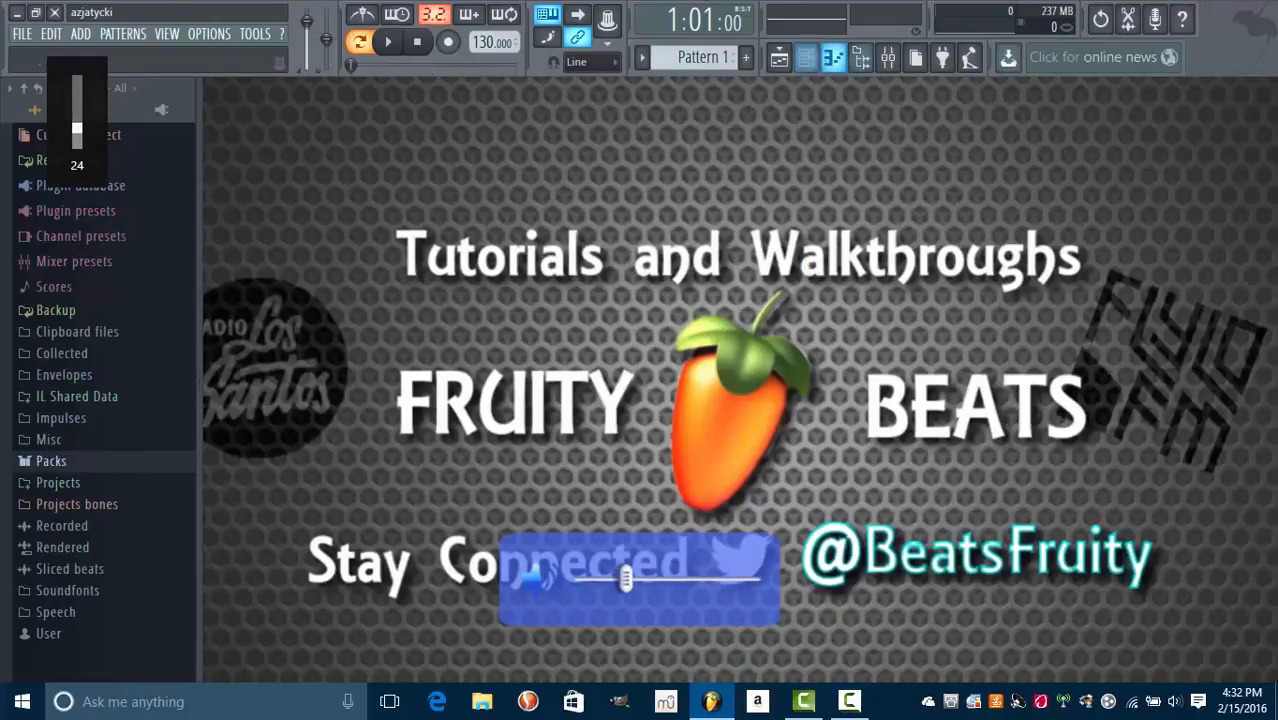
Step: Reopen the project picker to view its patterns and channels, dismiss it and close the Calculator window
left_click(915, 58)
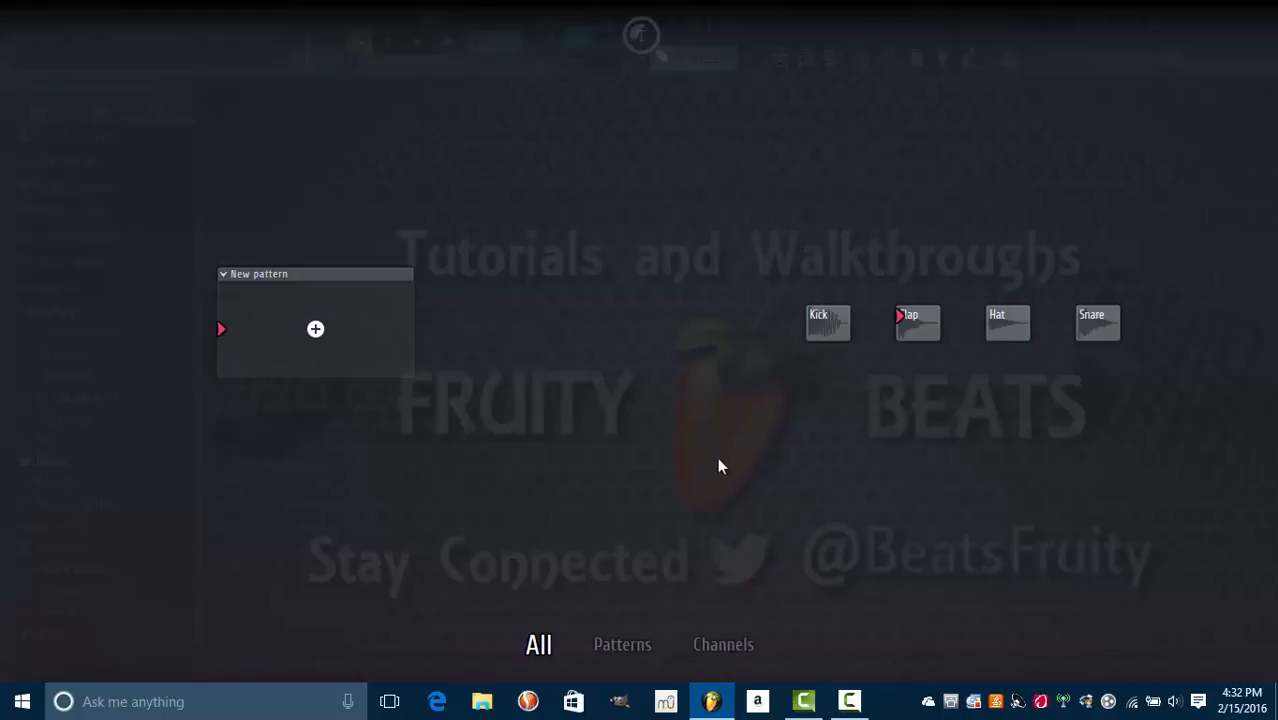
key("F8")
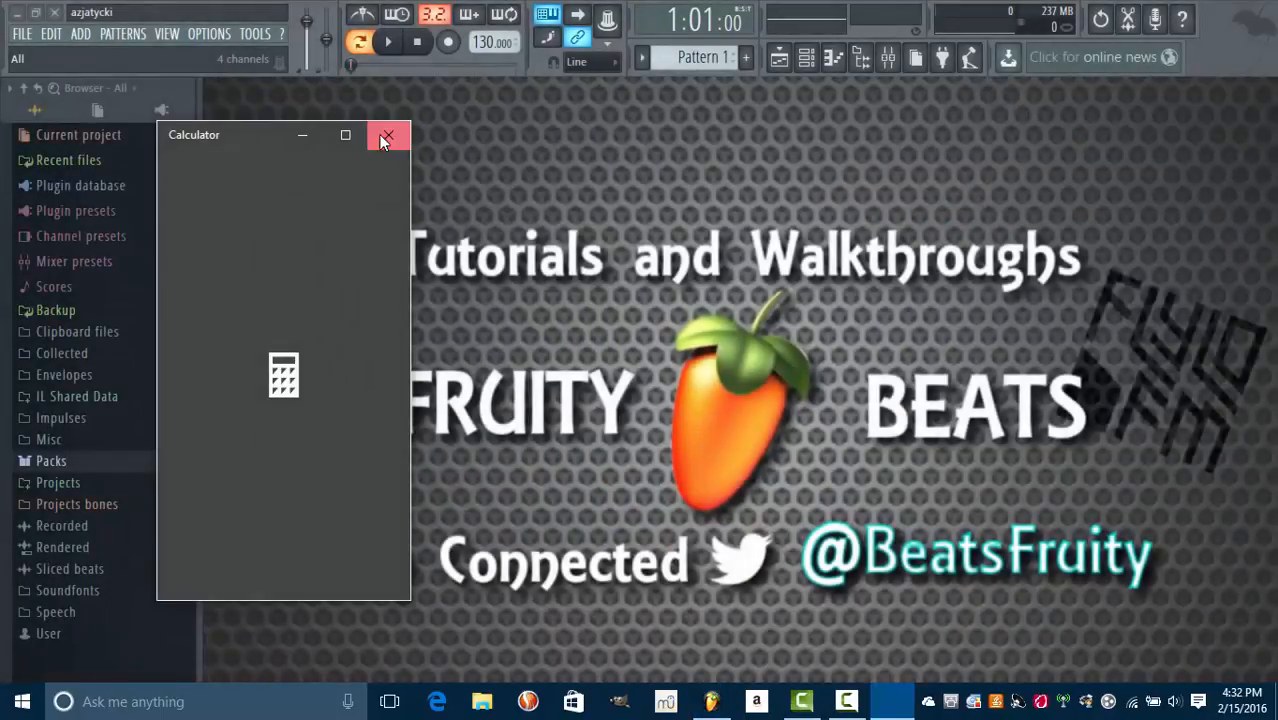
left_click(386, 137)
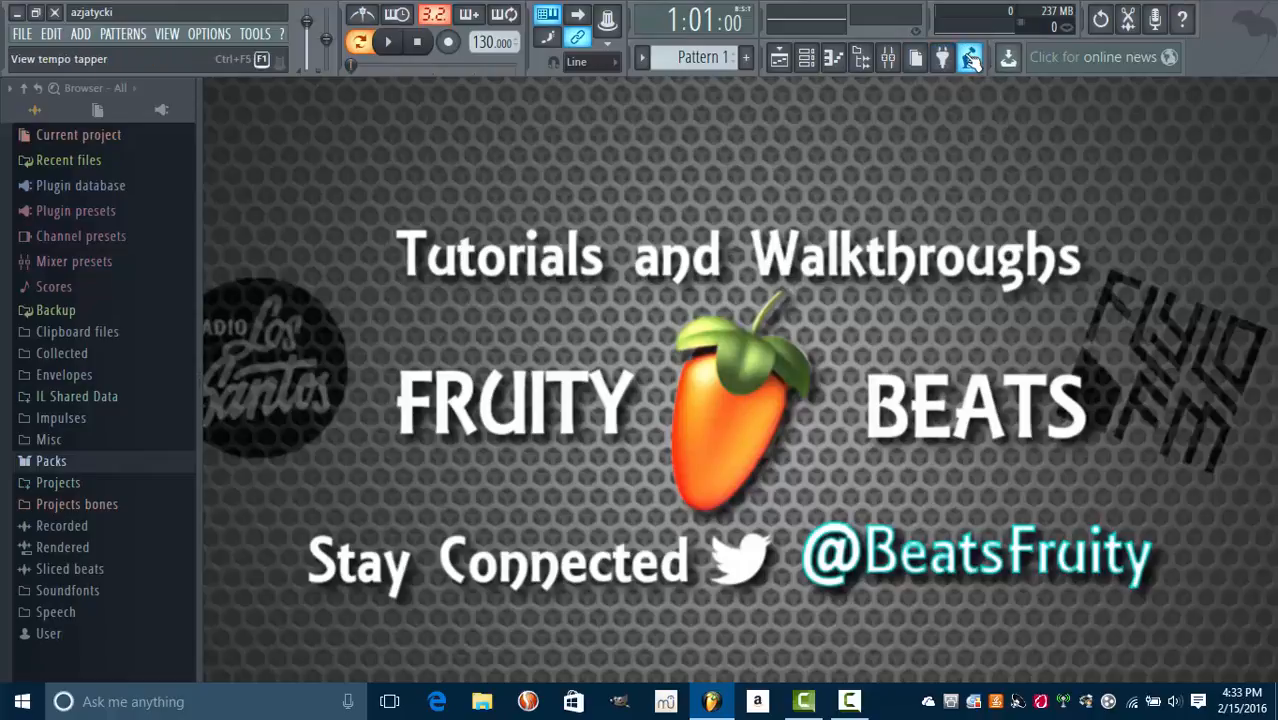
Step: Tap a steady beat in the tempo tapper to set the project tempo to 120 BPM, and close the tapper
left_click(969, 57)
left_click(655, 326)
left_click(655, 326)
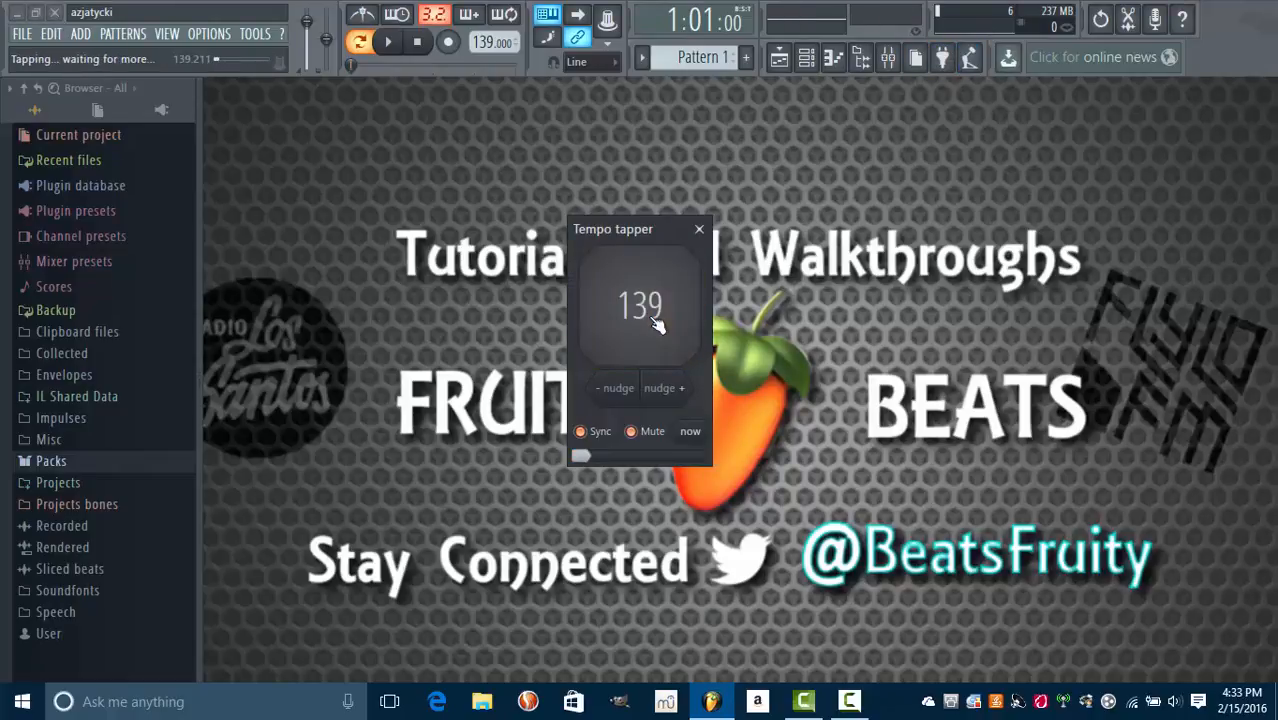
left_click(657, 325)
left_click(657, 325)
left_click(657, 325)
left_click(657, 325)
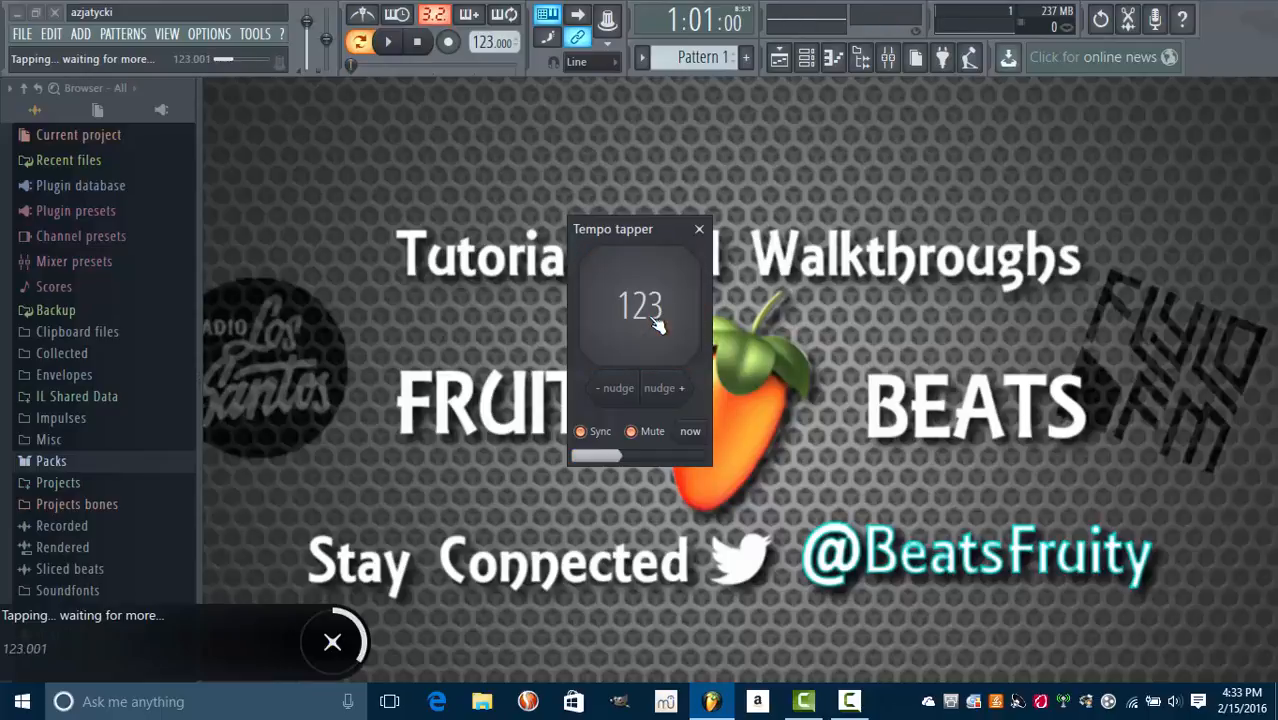
left_click(657, 325)
left_click(655, 322)
left_click(655, 322)
left_click(655, 322)
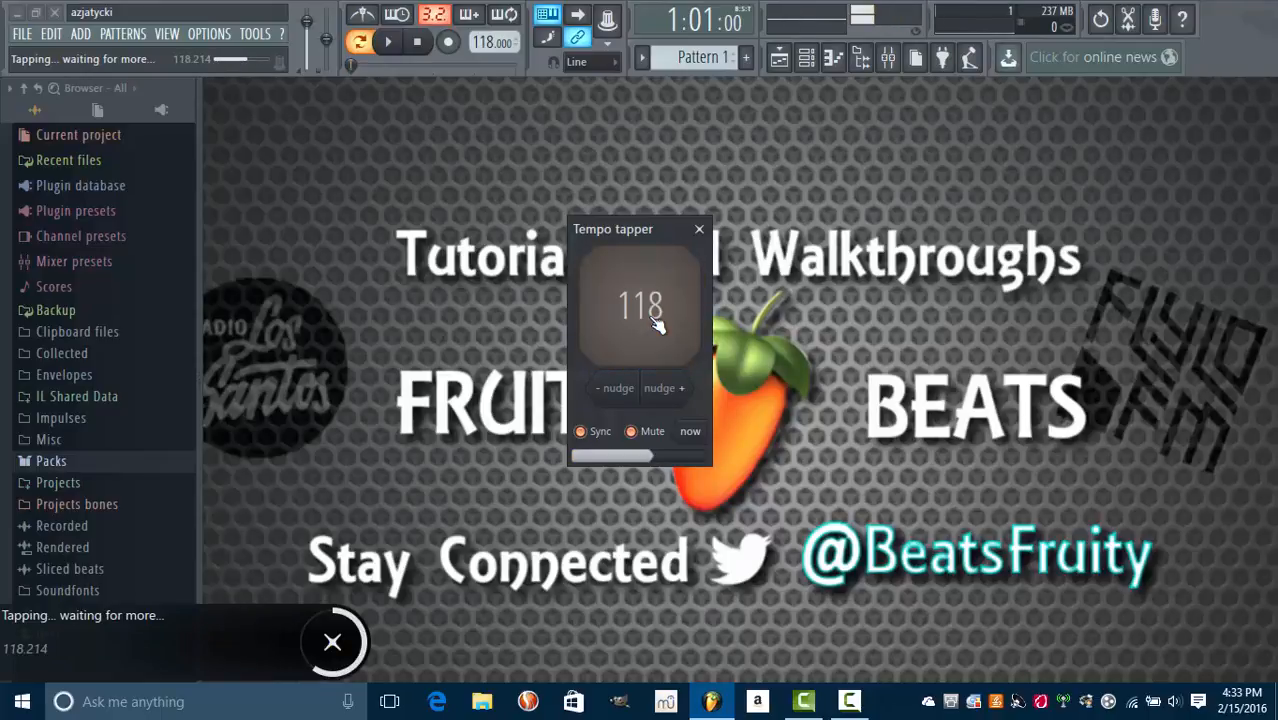
left_click(655, 322)
left_click(655, 324)
left_click(655, 324)
left_click(655, 324)
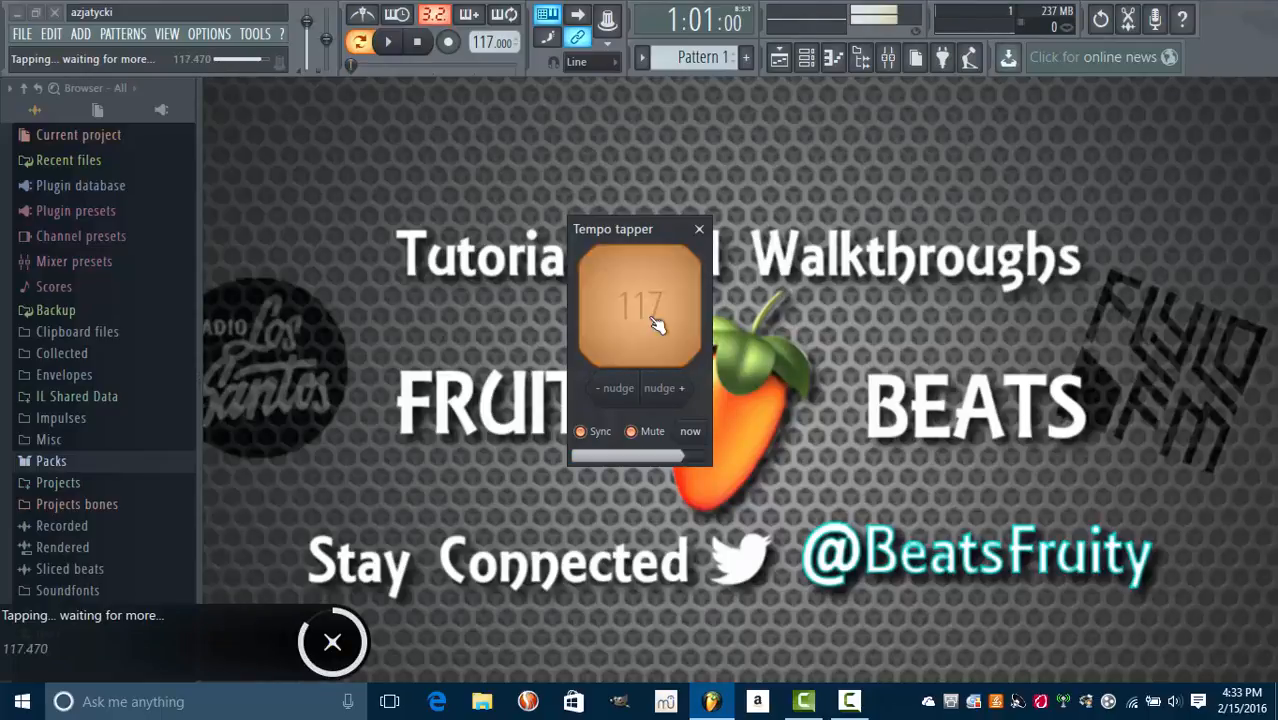
left_click(655, 324)
left_click(655, 324)
left_click(655, 324)
left_click(655, 324)
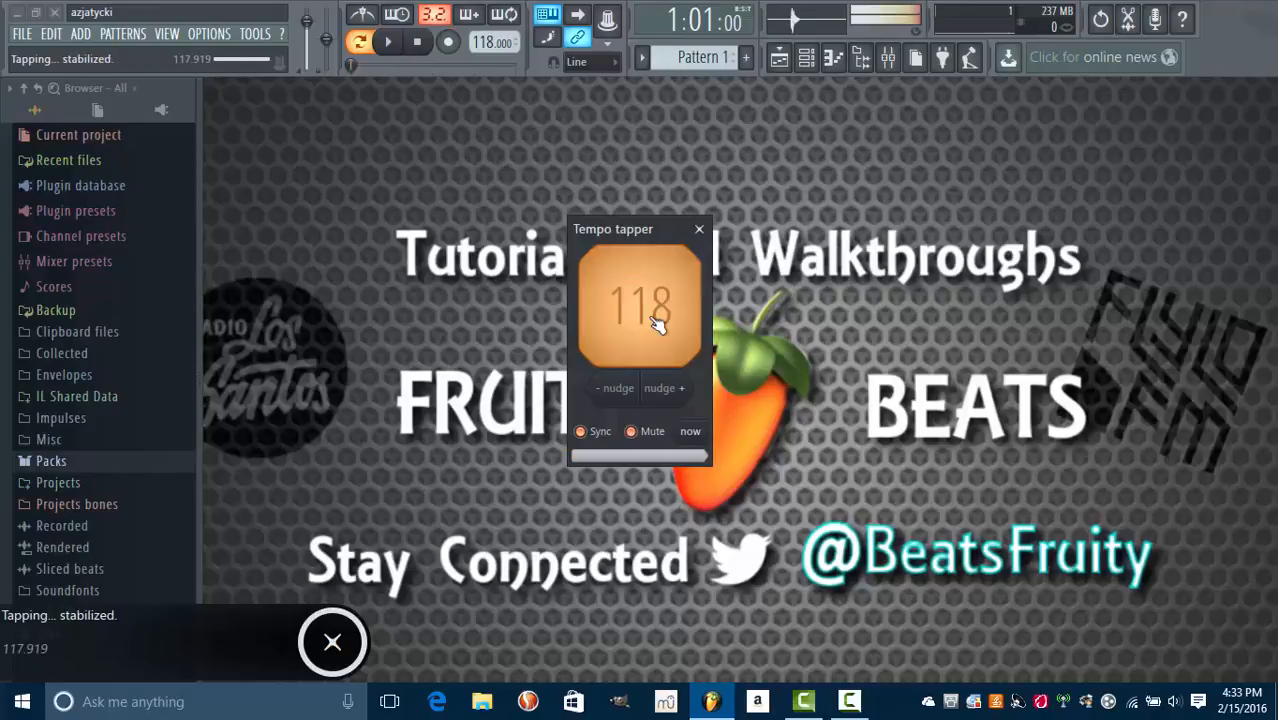
left_click(655, 324)
left_click(655, 324)
left_click(655, 324)
left_click(655, 324)
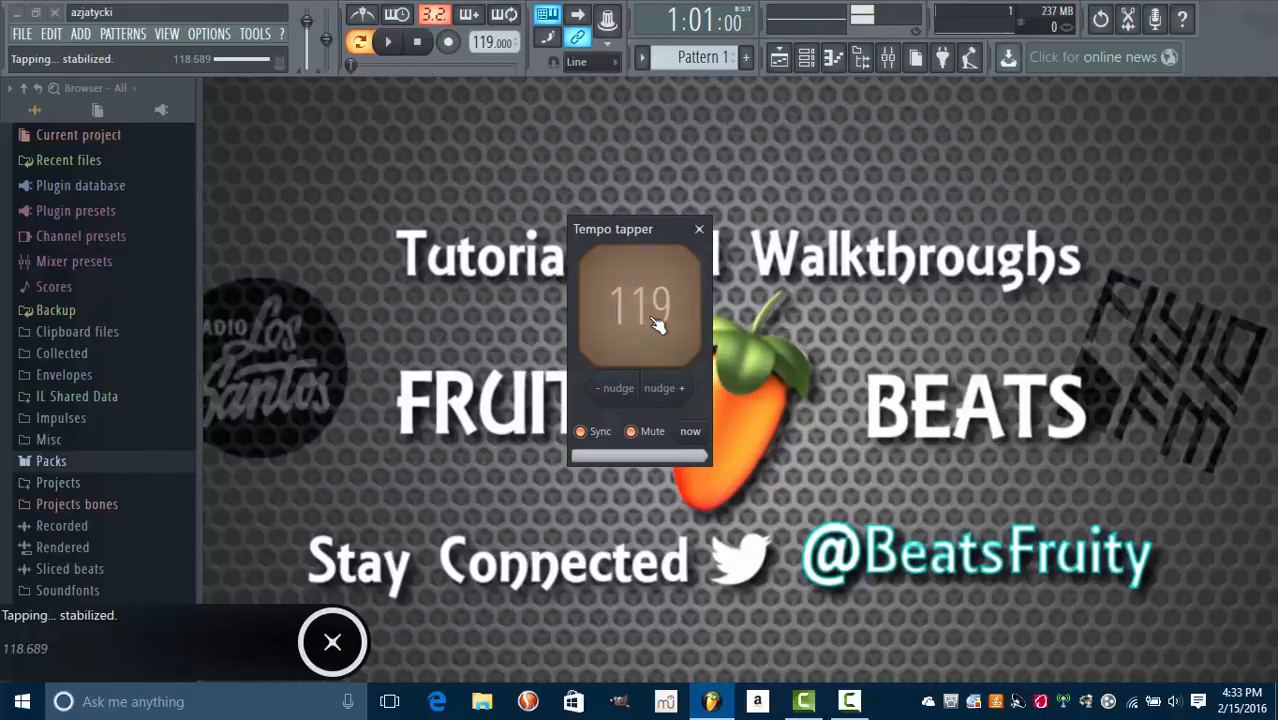
left_click(655, 324)
left_click(655, 324)
left_click(655, 324)
left_click(699, 229)
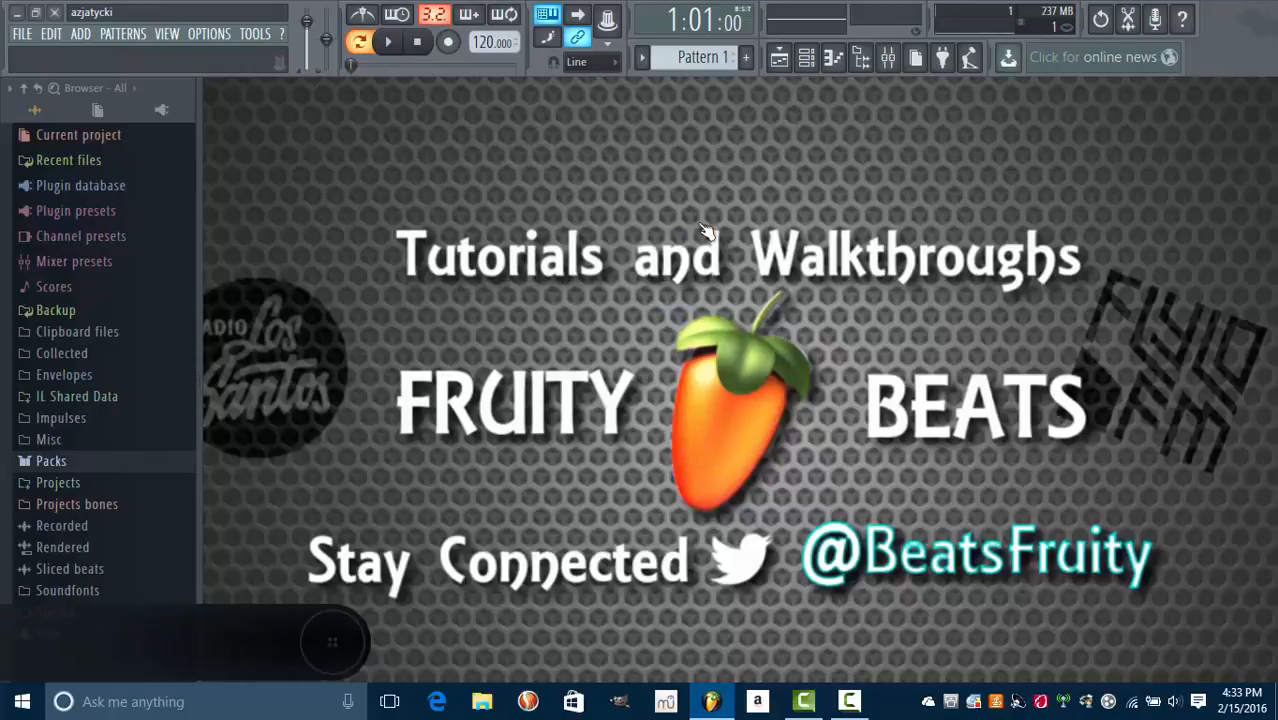
Step: Set the project tempo to 135 BPM
left_click_drag(485, 43, 485, 35)
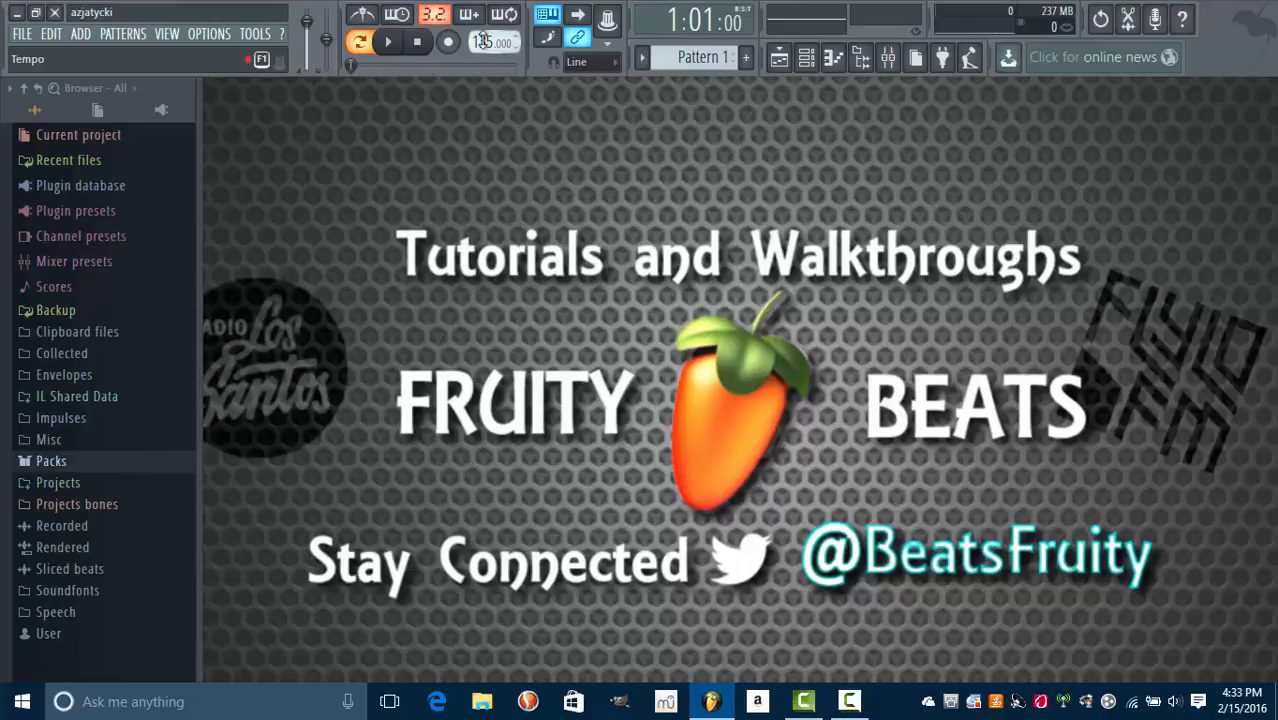
left_click_drag(483, 41, 483, 47)
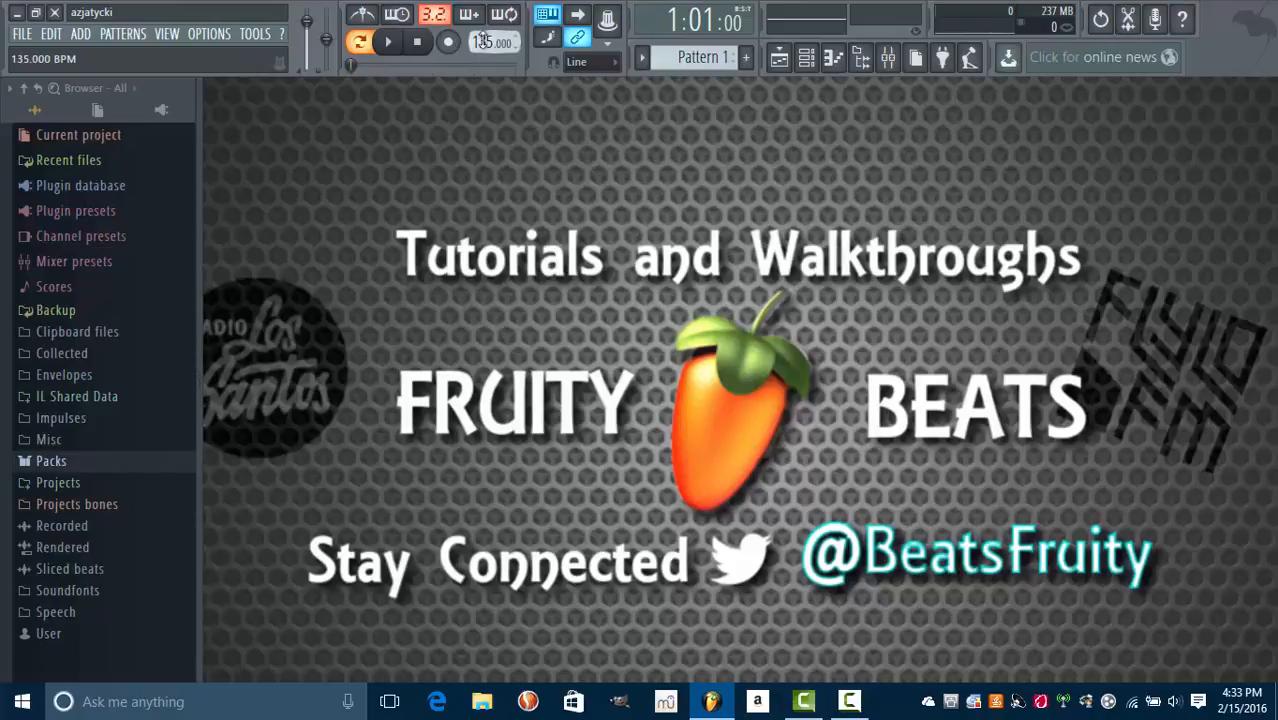
Step: Delete the Kick, Clap, Hat and Snare channels from the channel rack
left_click(806, 58)
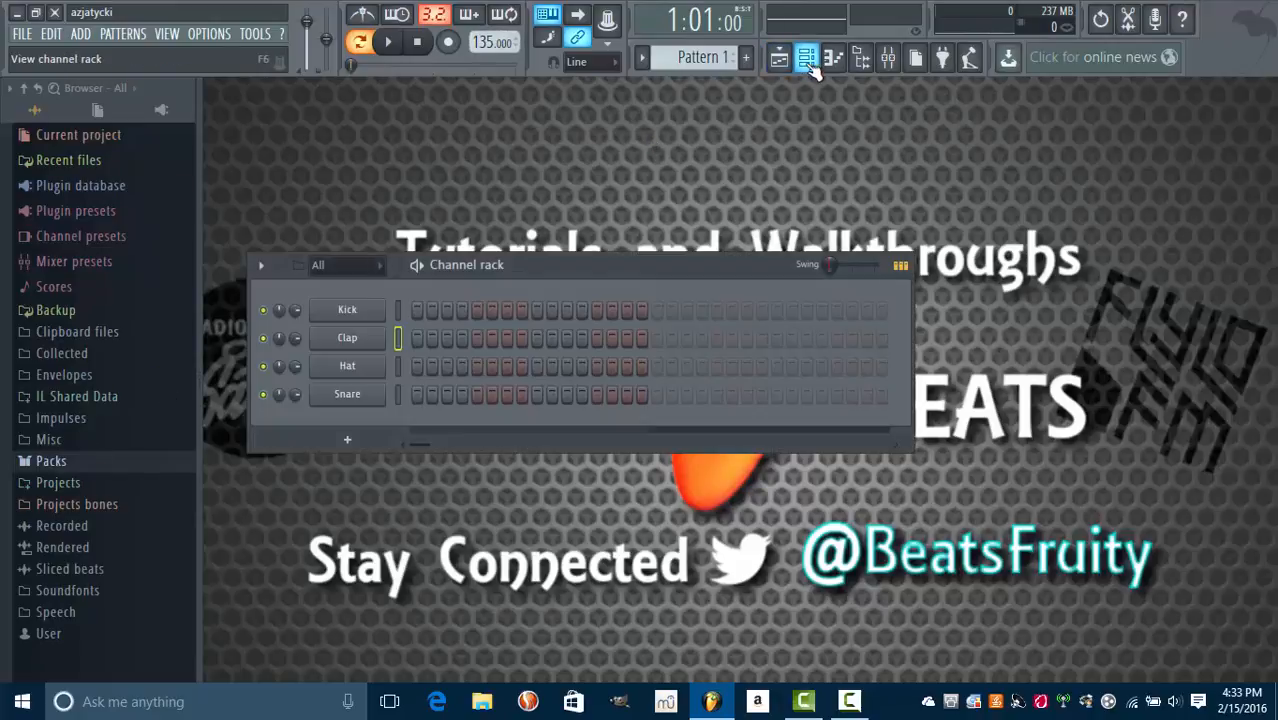
right_click(330, 312)
key("d")
right_click(328, 312)
key("d")
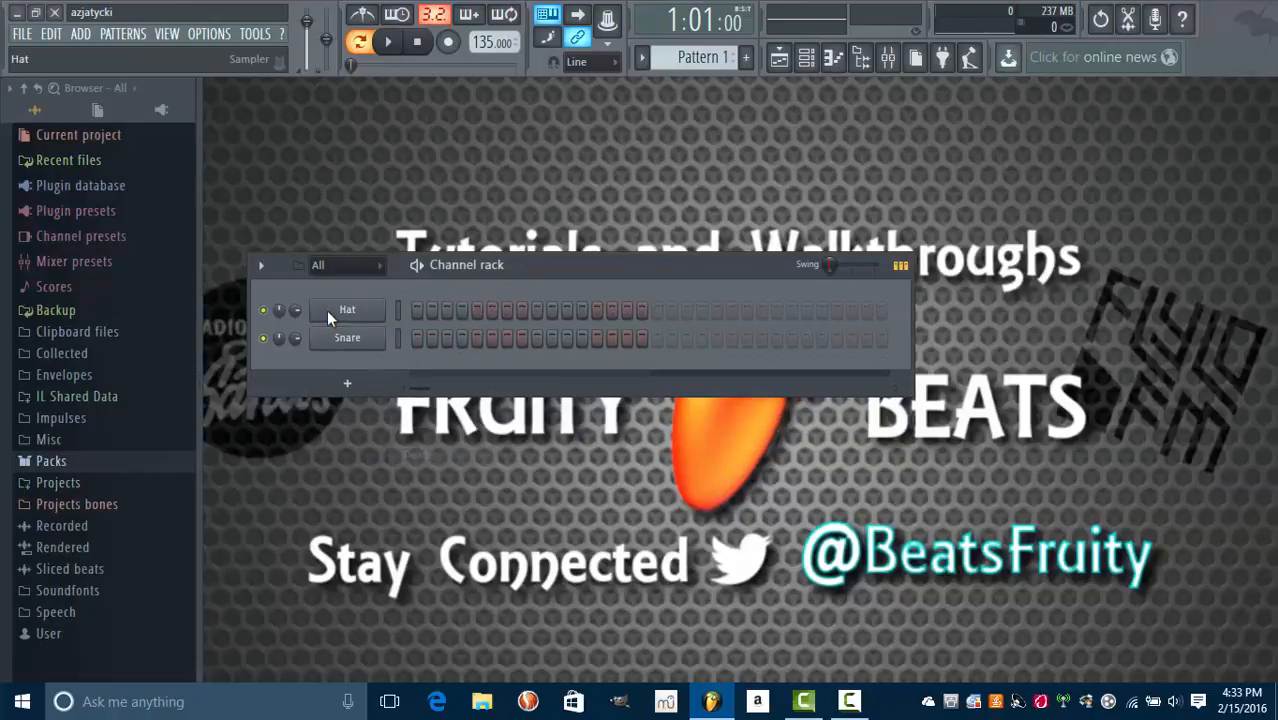
right_click(328, 312)
key("d")
right_click(326, 310)
key("d")
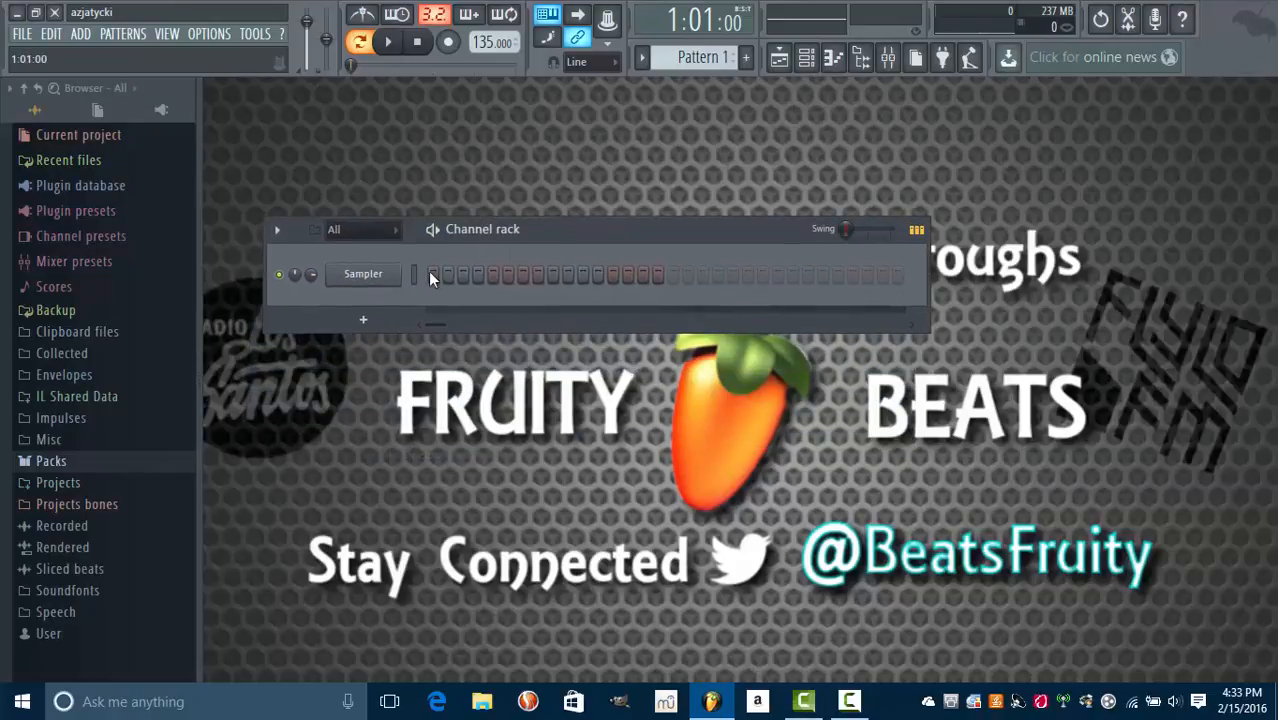
Step: Fill the Sampler channel's first 15 steps, play the pattern briefly, and clear the steps again
left_click_drag(430, 277, 640, 279)
left_click(389, 43)
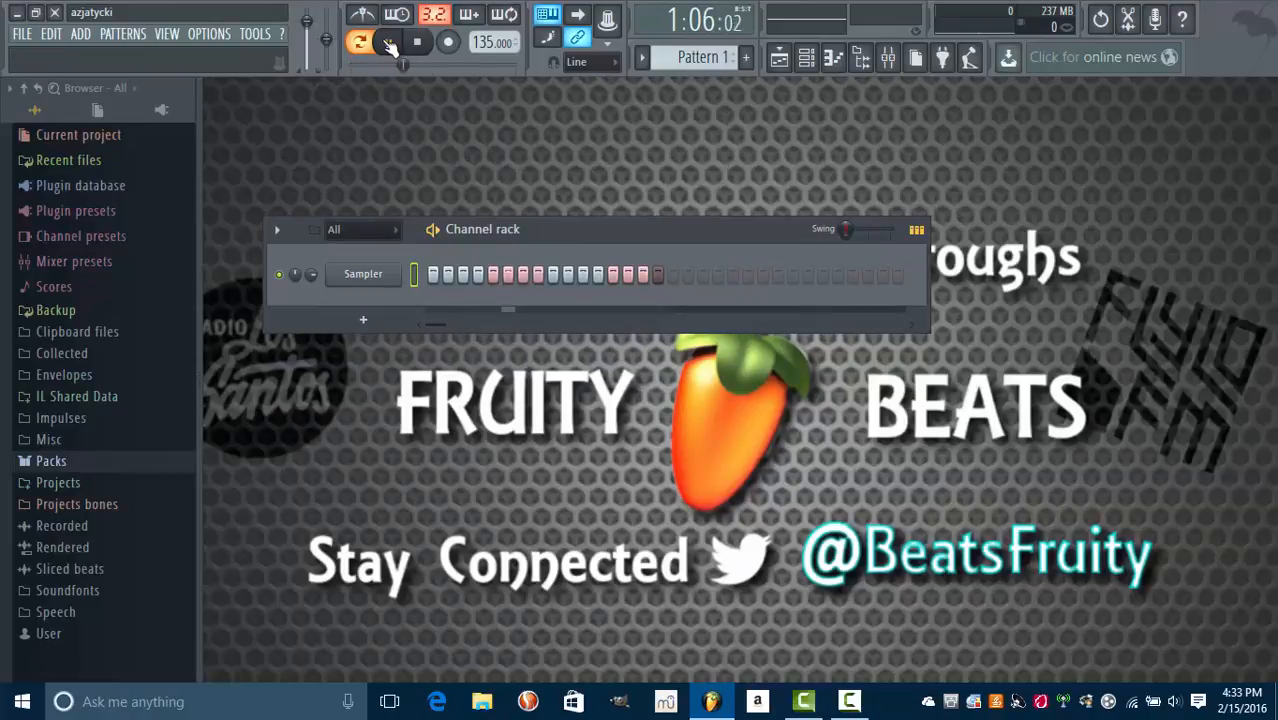
left_click(416, 43)
left_click_drag(642, 278, 366, 268)
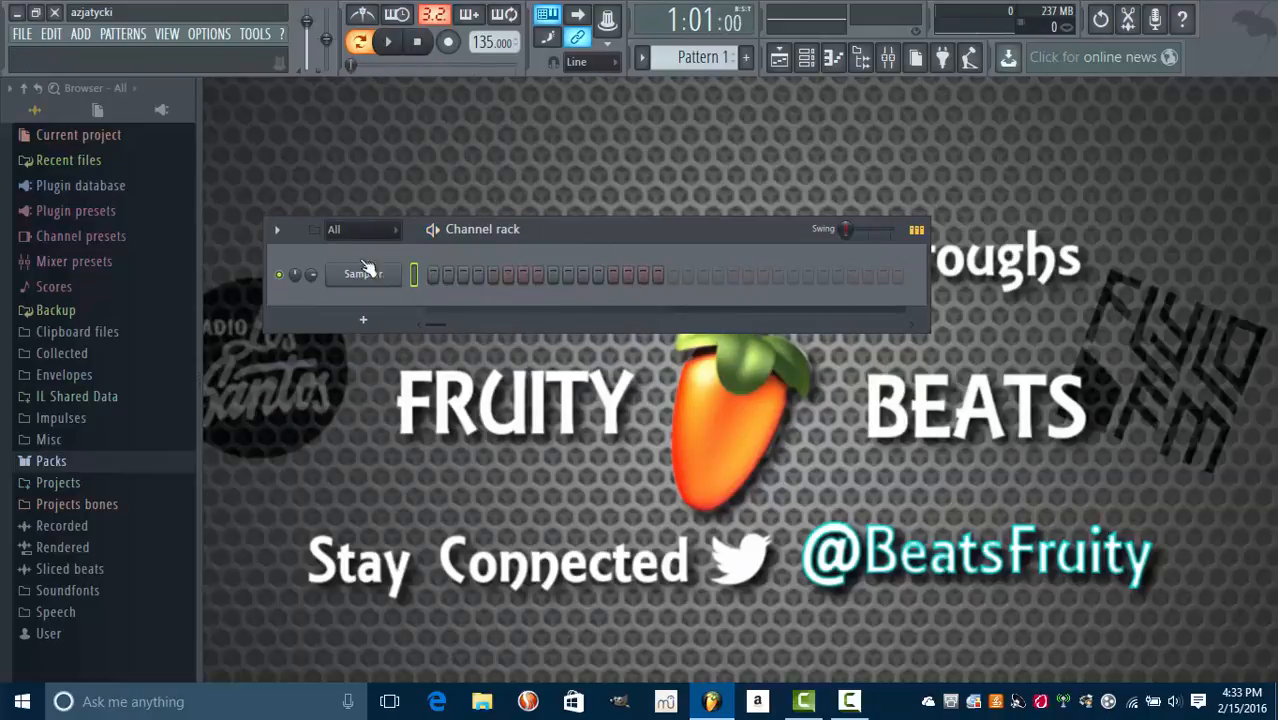
Step: Load HIP_Kick_4 from the Legacy HipHop drum pack onto the Sampler channel
left_click(50, 463)
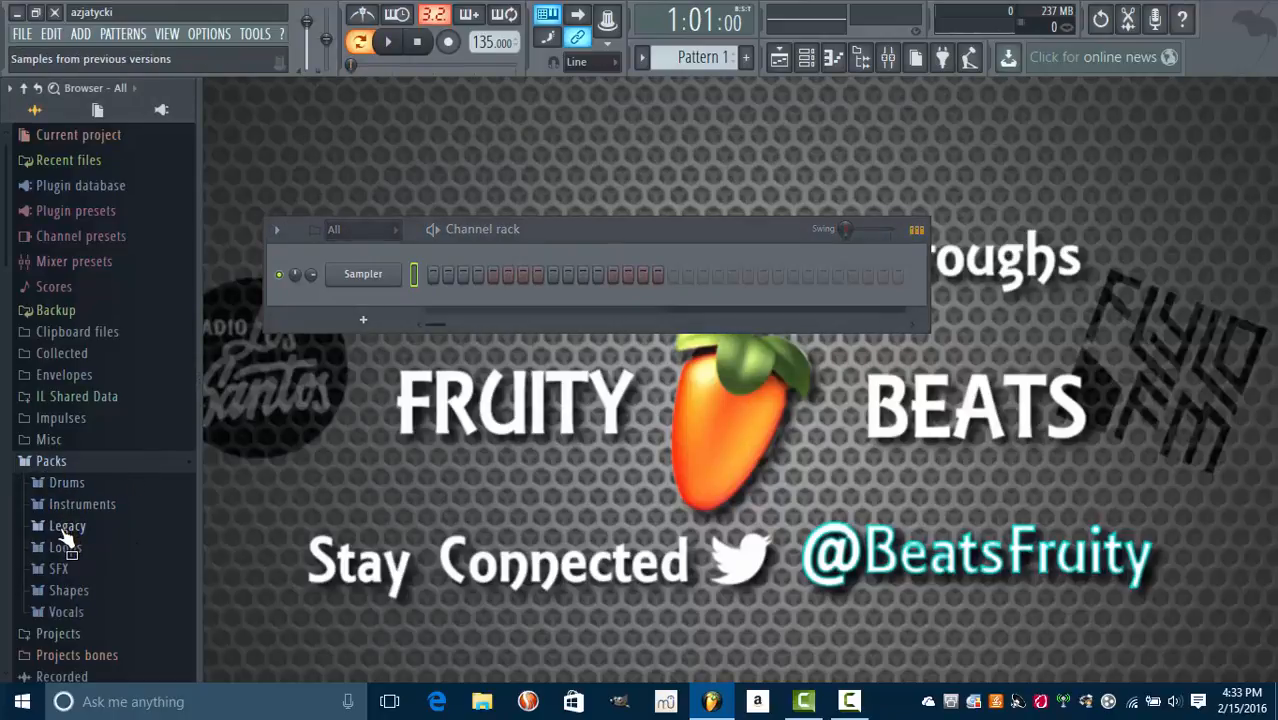
left_click(62, 529)
left_click(79, 541)
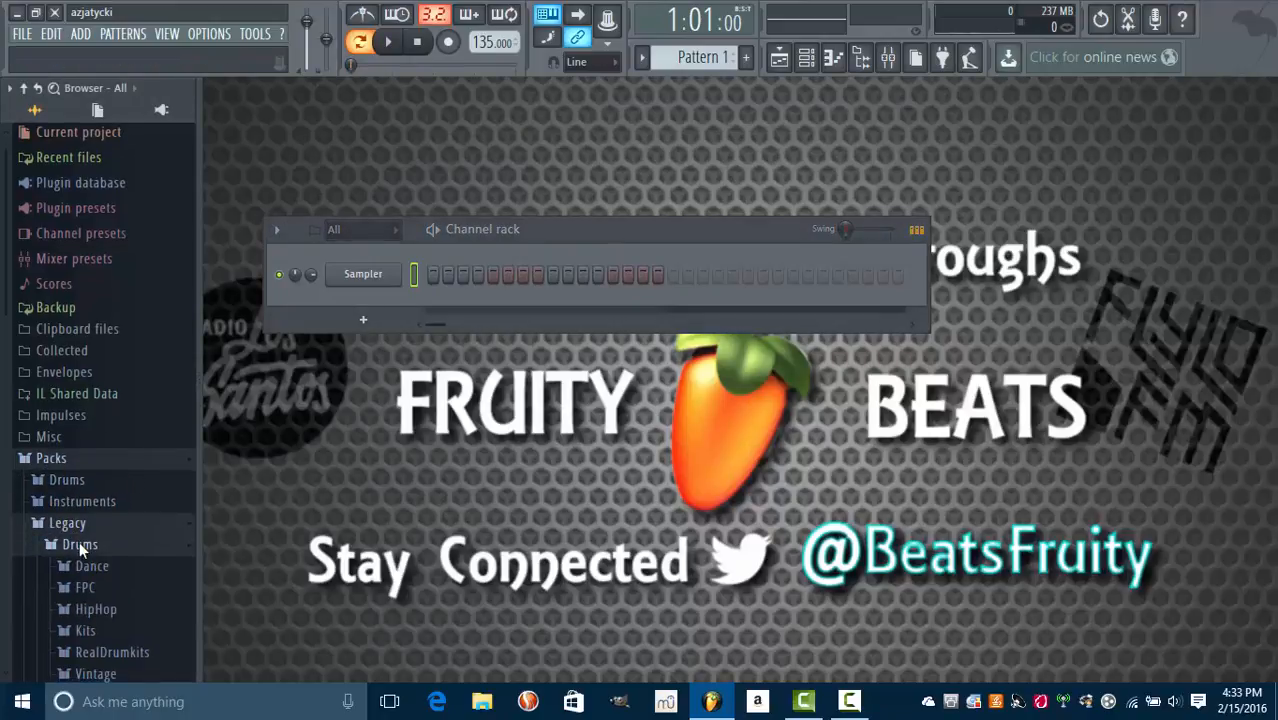
left_click(98, 607)
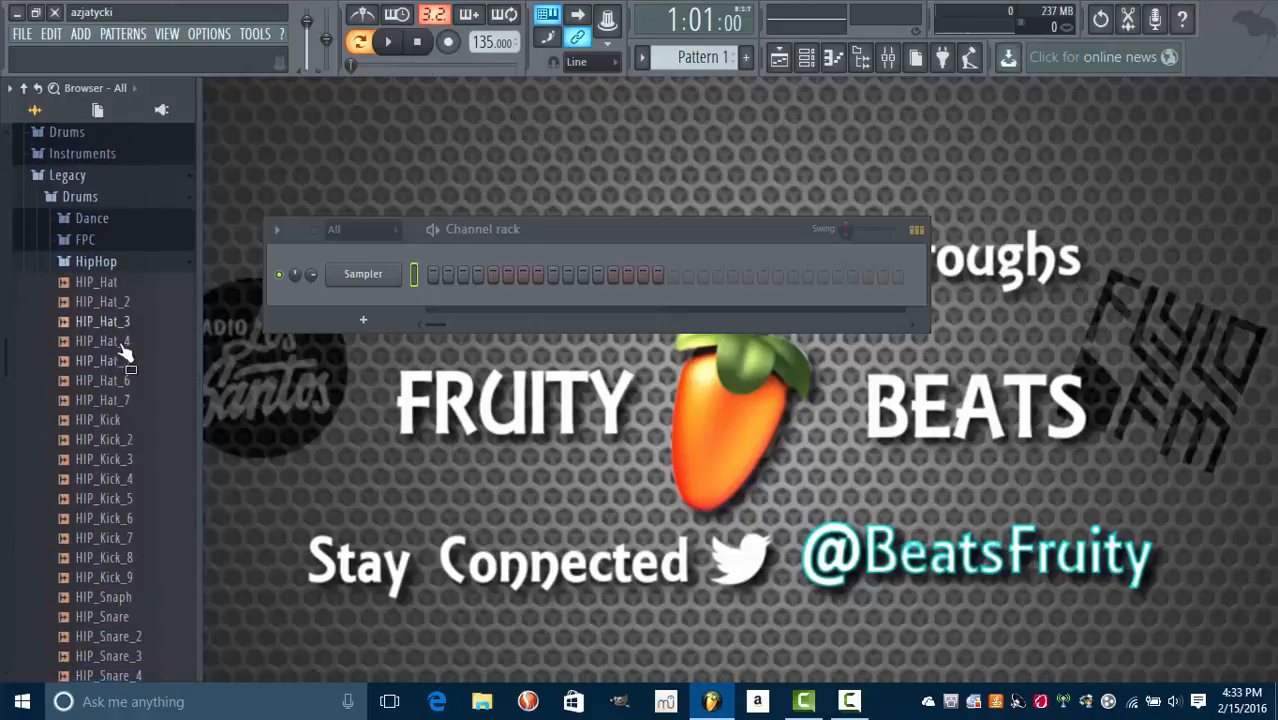
left_click(105, 419)
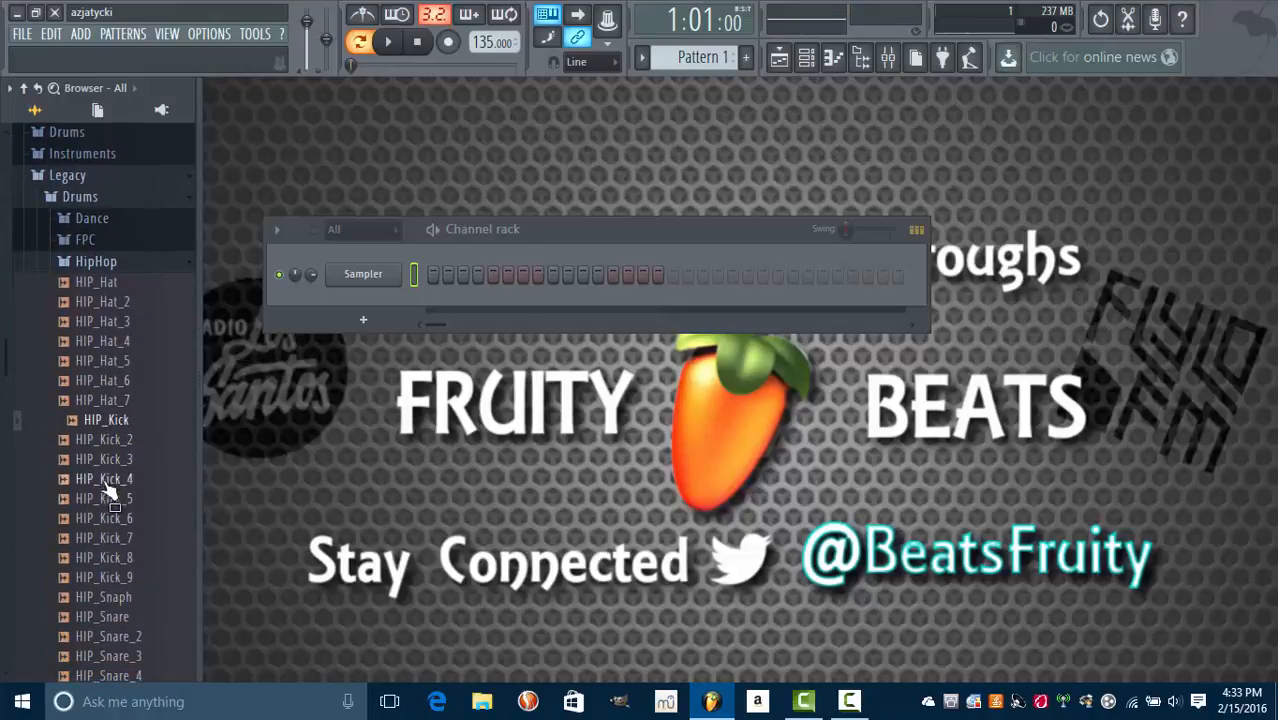
left_click(110, 480)
left_click_drag(112, 483, 358, 273)
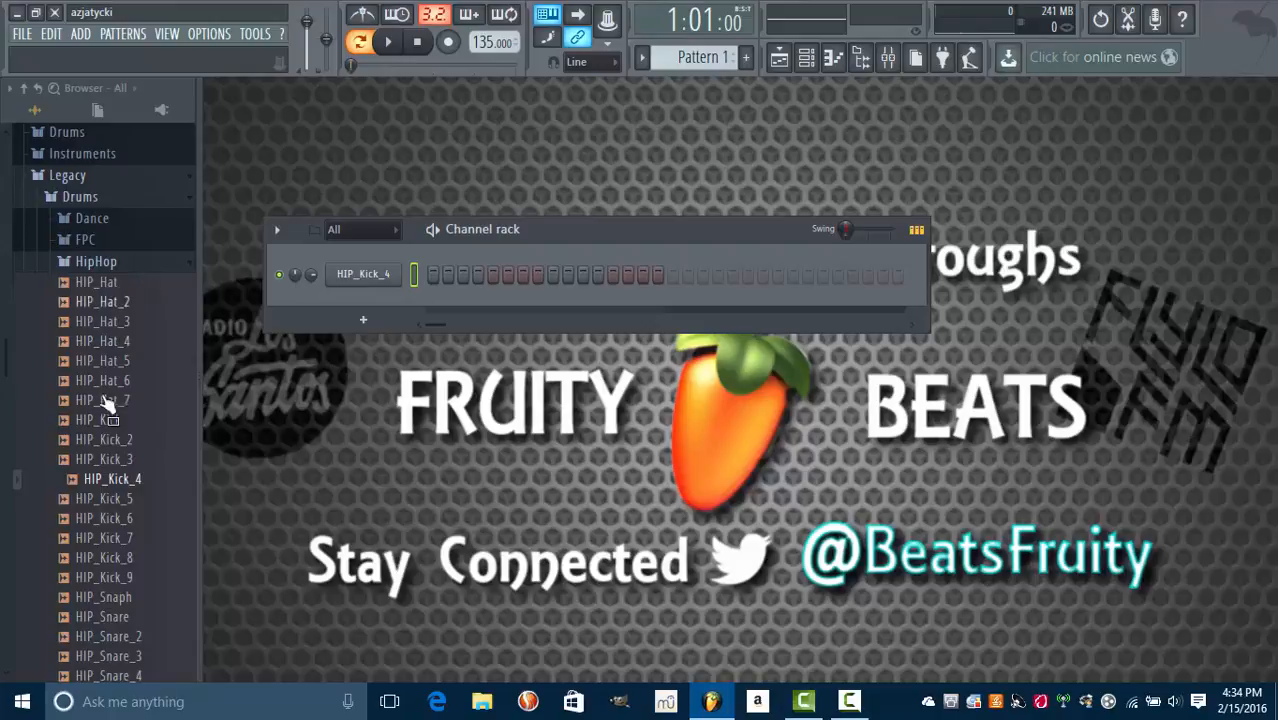
Step: Add VT_CHiHat from the Legacy Vintage drum pack as a new channel below the kick
right_click(118, 476)
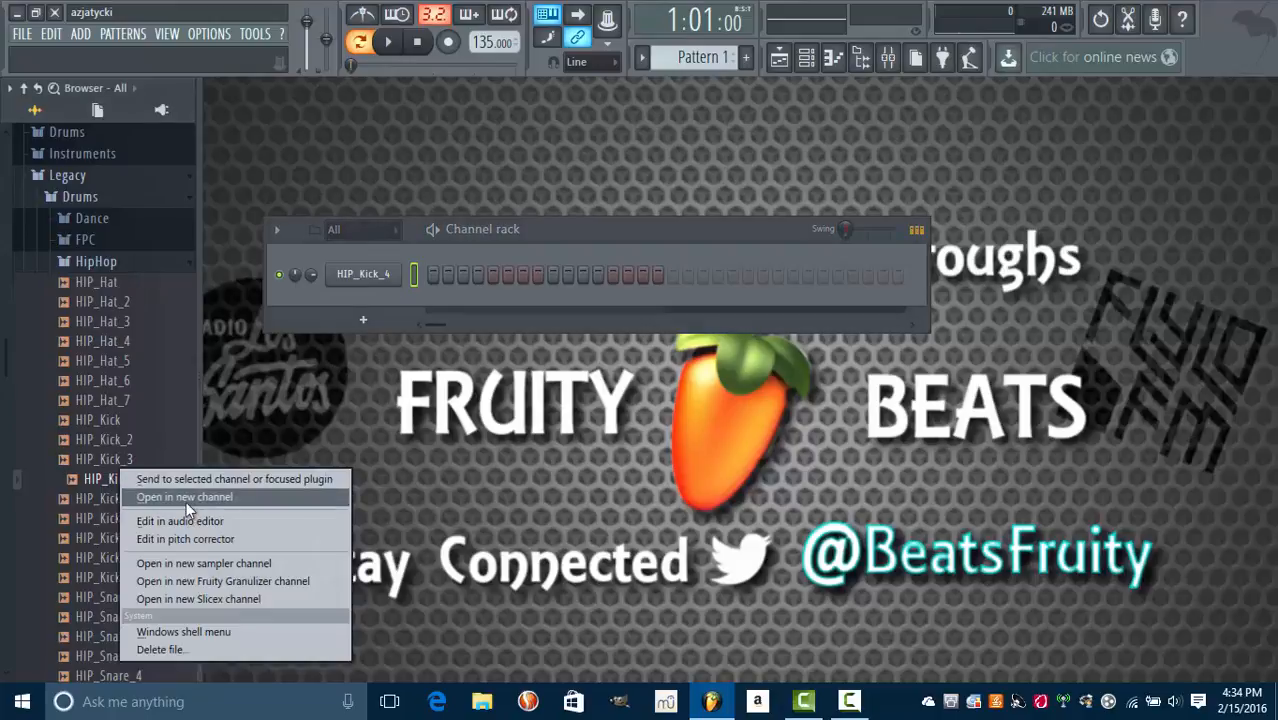
left_click(99, 294)
left_click(96, 261)
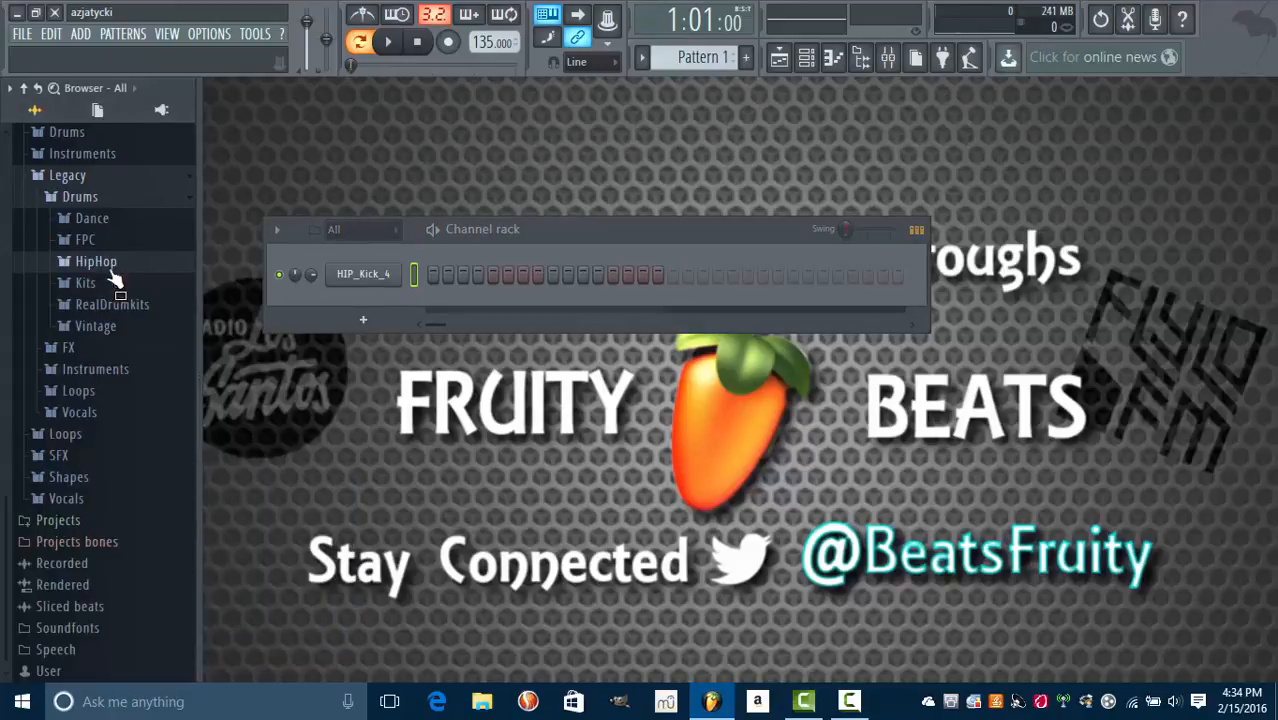
left_click(100, 304)
left_click(93, 312)
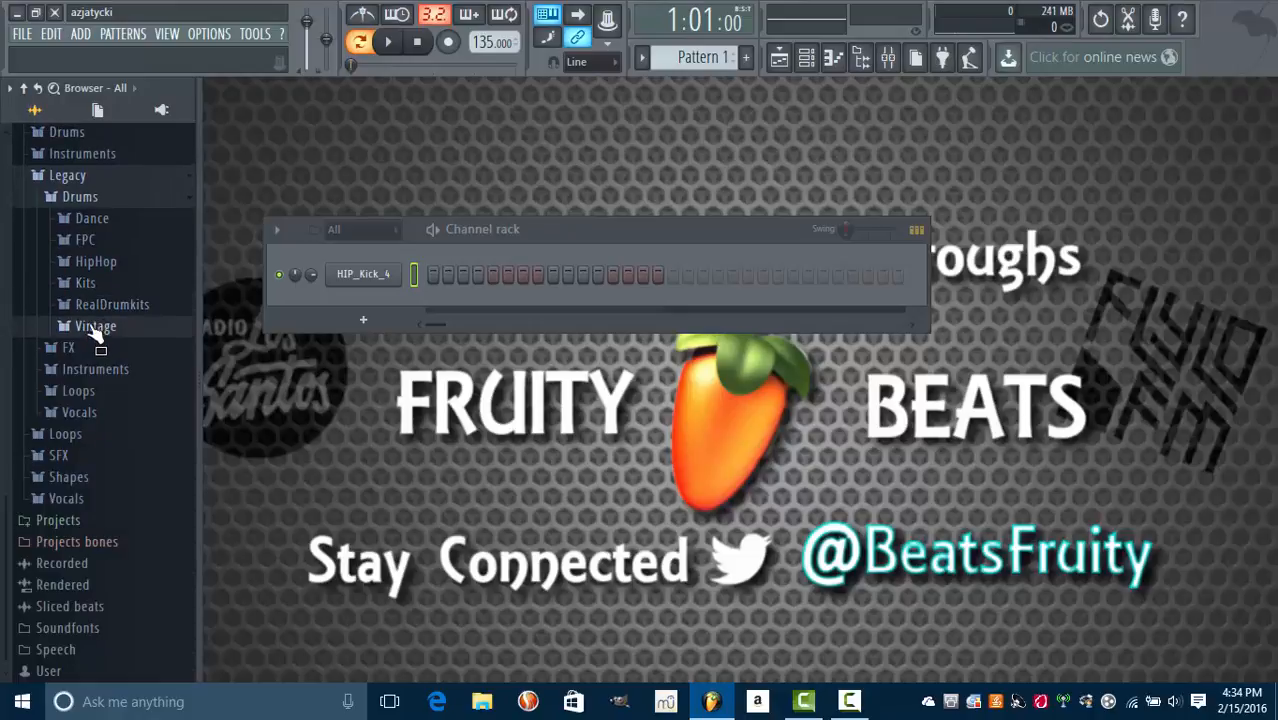
left_click(92, 325)
left_click_drag(108, 405, 345, 291)
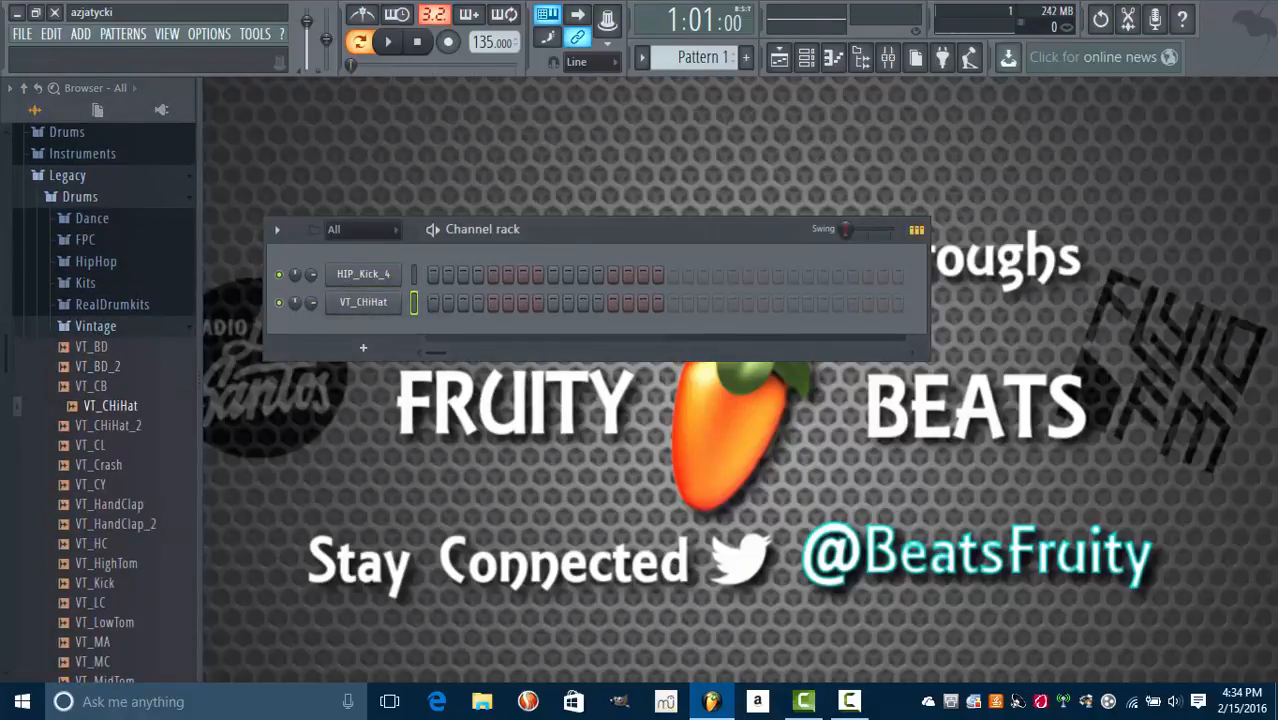
Step: Audition the Vintage drum samples and add VT_CY and VT_HandClap as new channels in the channel rack
left_click(126, 348)
key("Down")
key("Down")
key("Down")
key("Down")
key("Down")
key("Down")
key("Down")
key("Down")
key("Down")
key("Down")
key("Down")
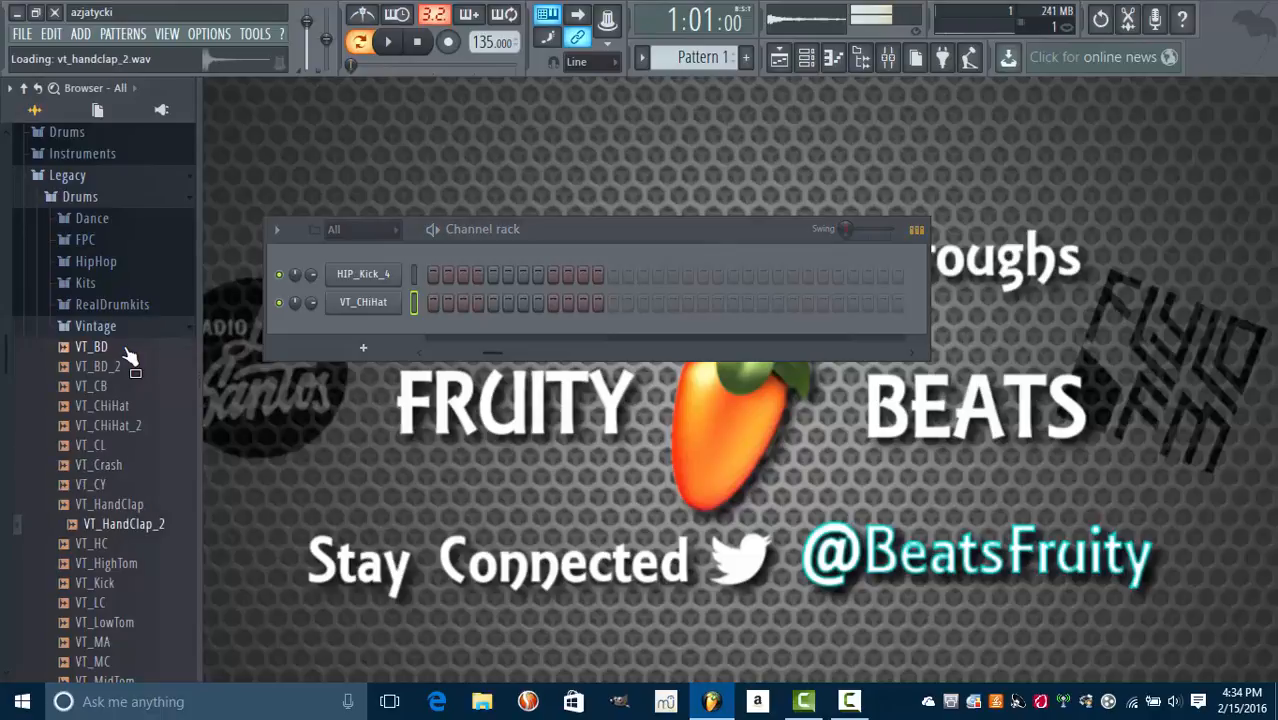
key("Up")
key("Up")
key("Up")
key("Up")
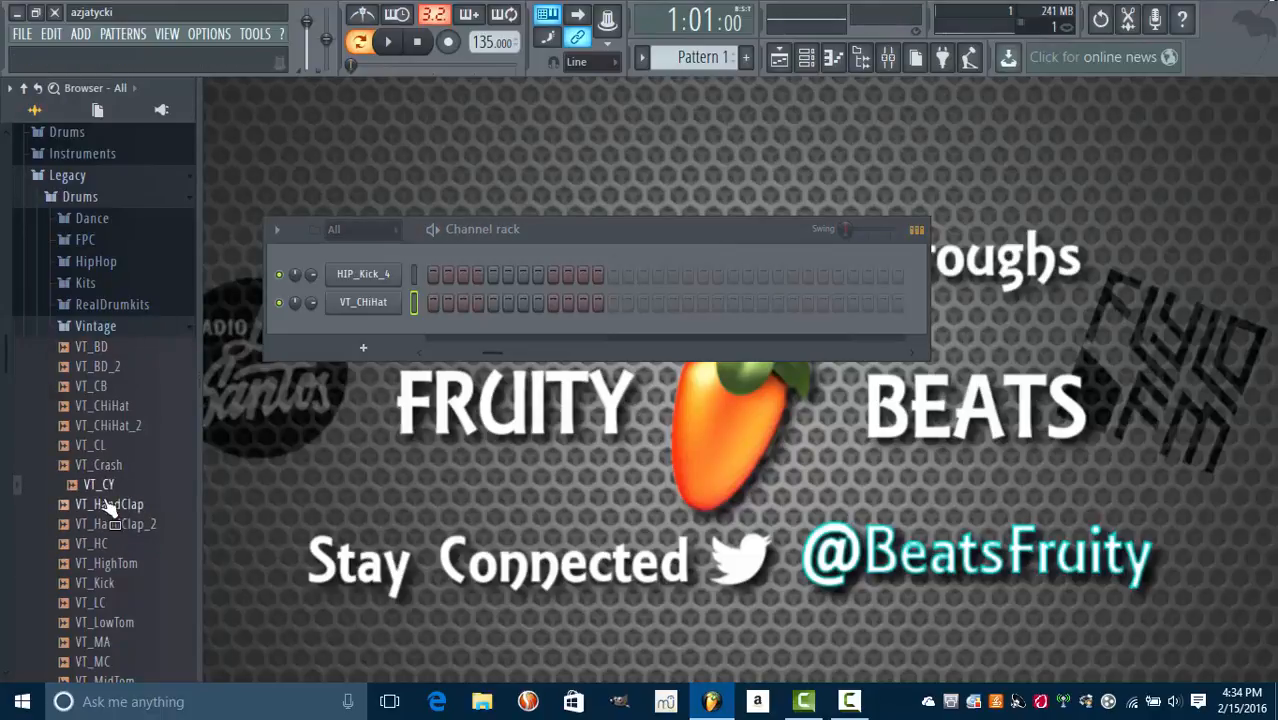
left_click_drag(96, 486, 341, 346)
left_click_drag(117, 515, 376, 349)
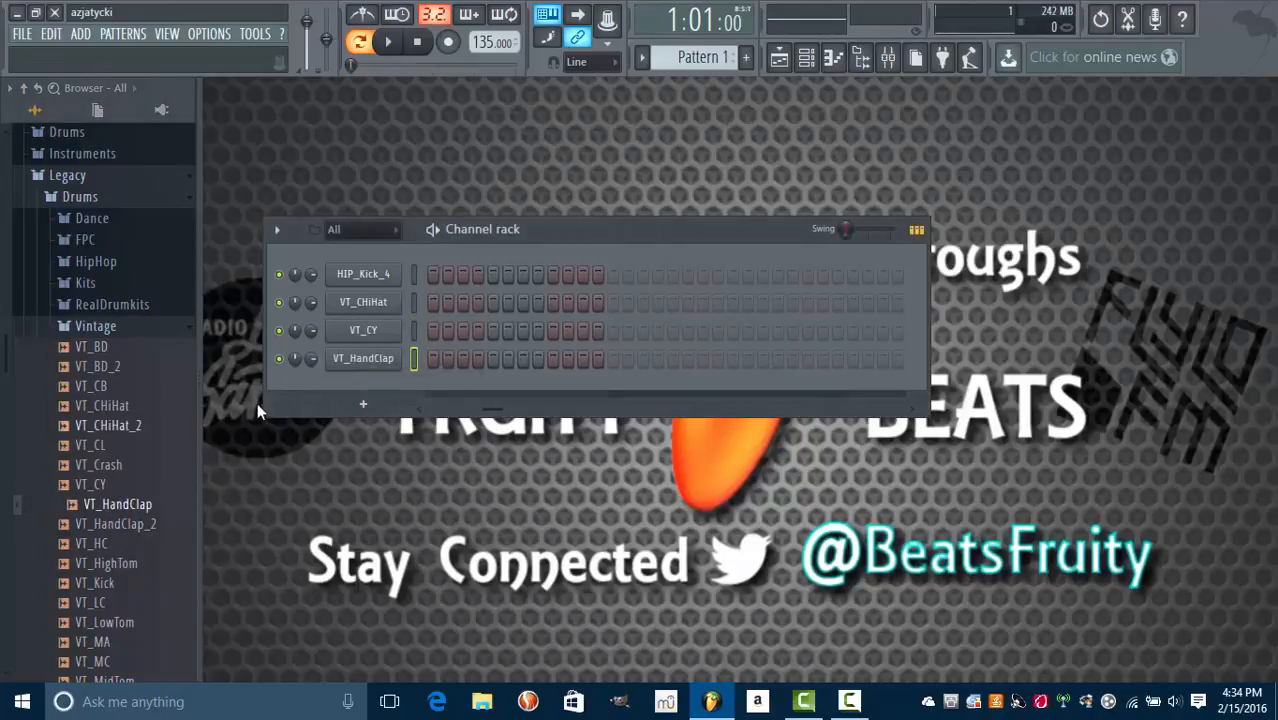
Step: Audition the remaining Vintage drum samples and add VT_SD as a new channel below the hand clap
left_click(108, 430)
key("Down")
key("Down")
key("Down")
key("Down")
key("Down")
key("Down")
key("Down")
key("Down")
key("Down")
key("Down")
key("Down")
key("Down")
key("Down")
key("Down")
key("Down")
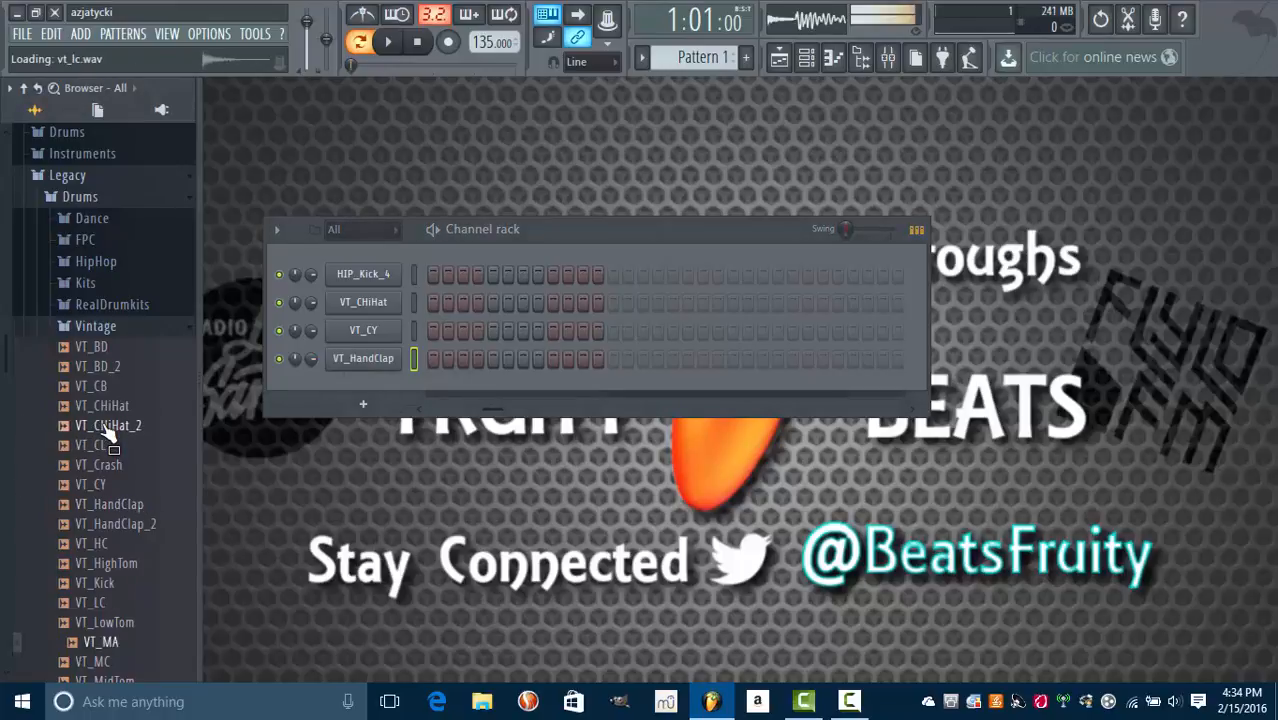
key("Down")
key("Down")
key("Down")
key("Down")
key("Down")
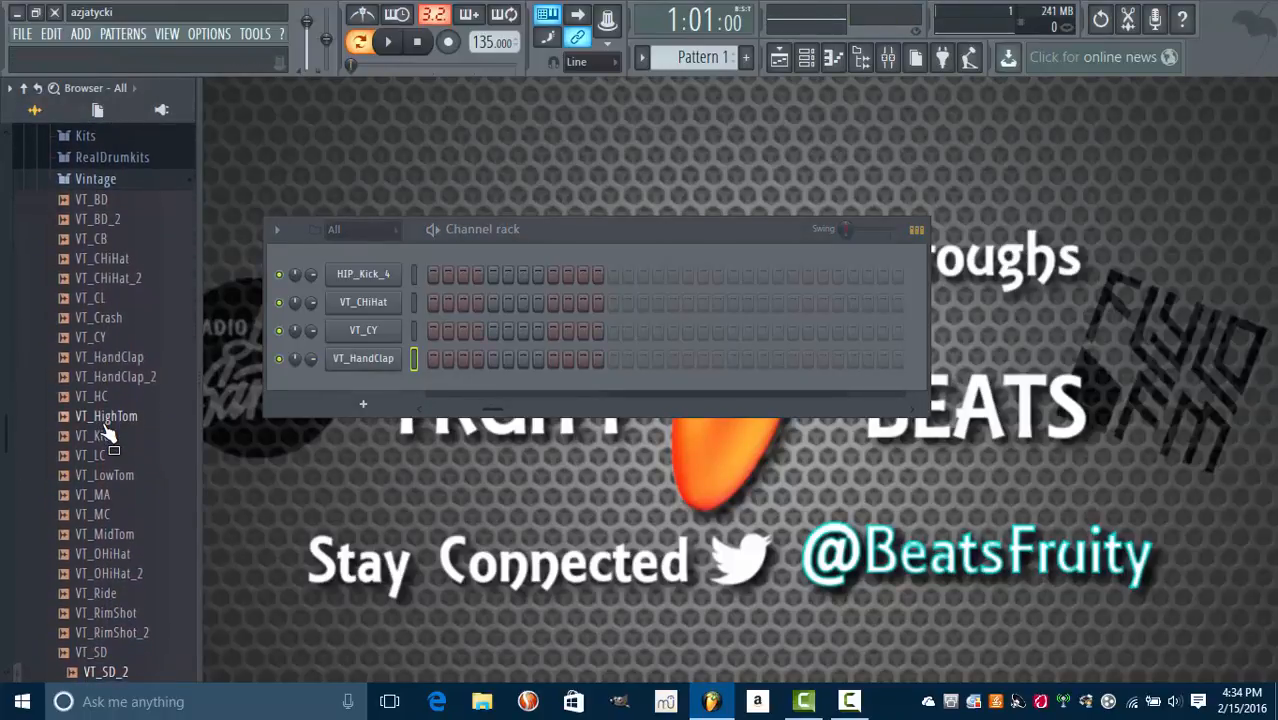
left_click_drag(95, 652, 354, 382)
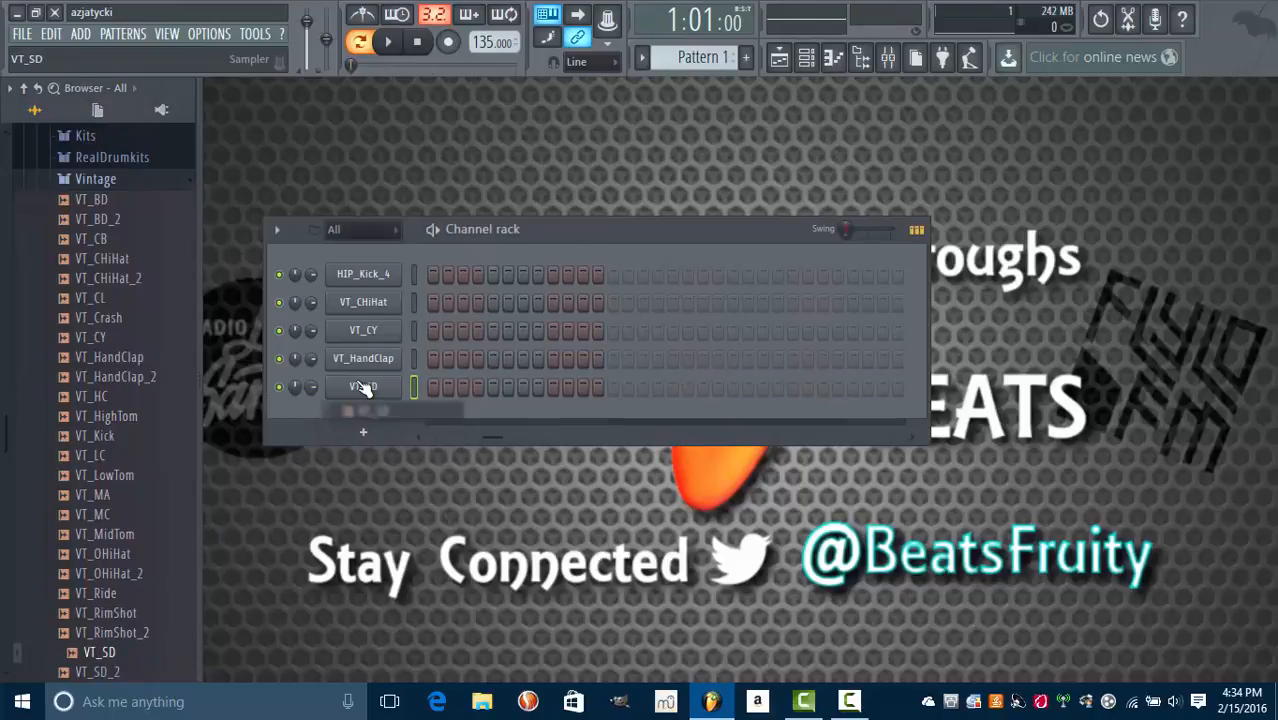
Step: Select the HIP_Kick_4 channel and the VT_SD channel in turn, and play each sound at different pitches
left_click(376, 275)
left_click(755, 199)
key("c")
key("c")
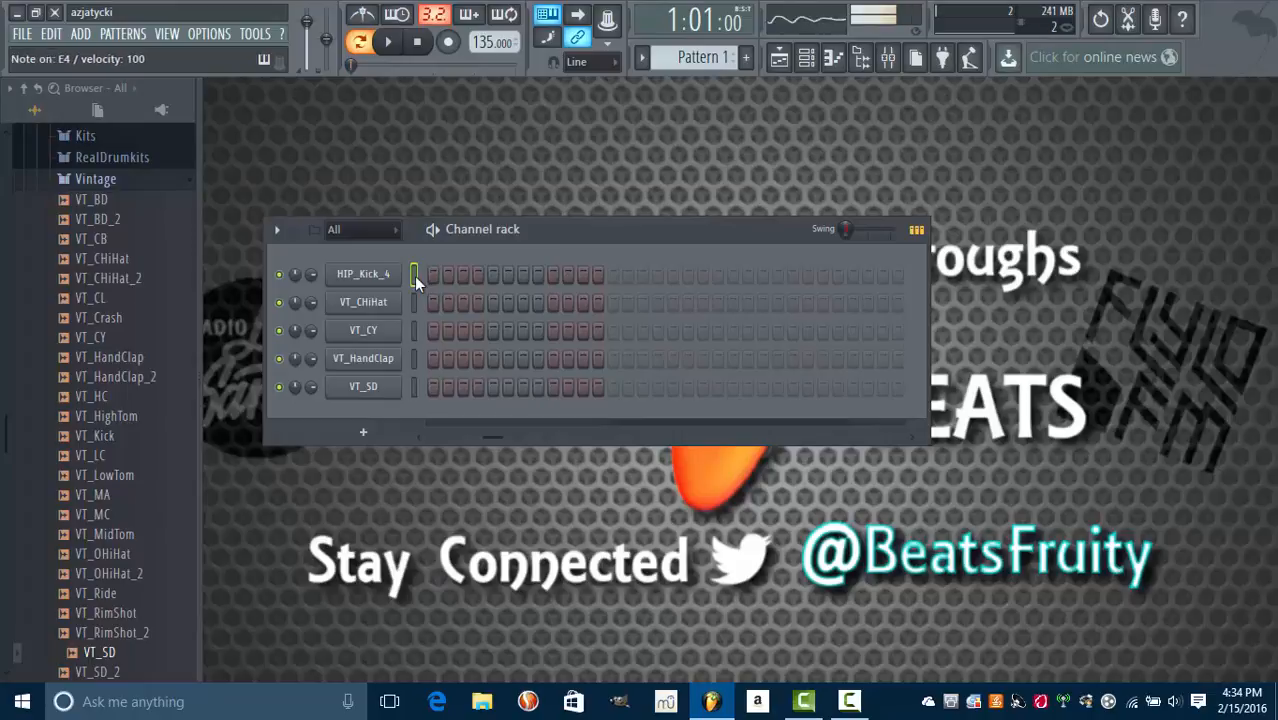
left_click(414, 386)
key("b")
key("b")
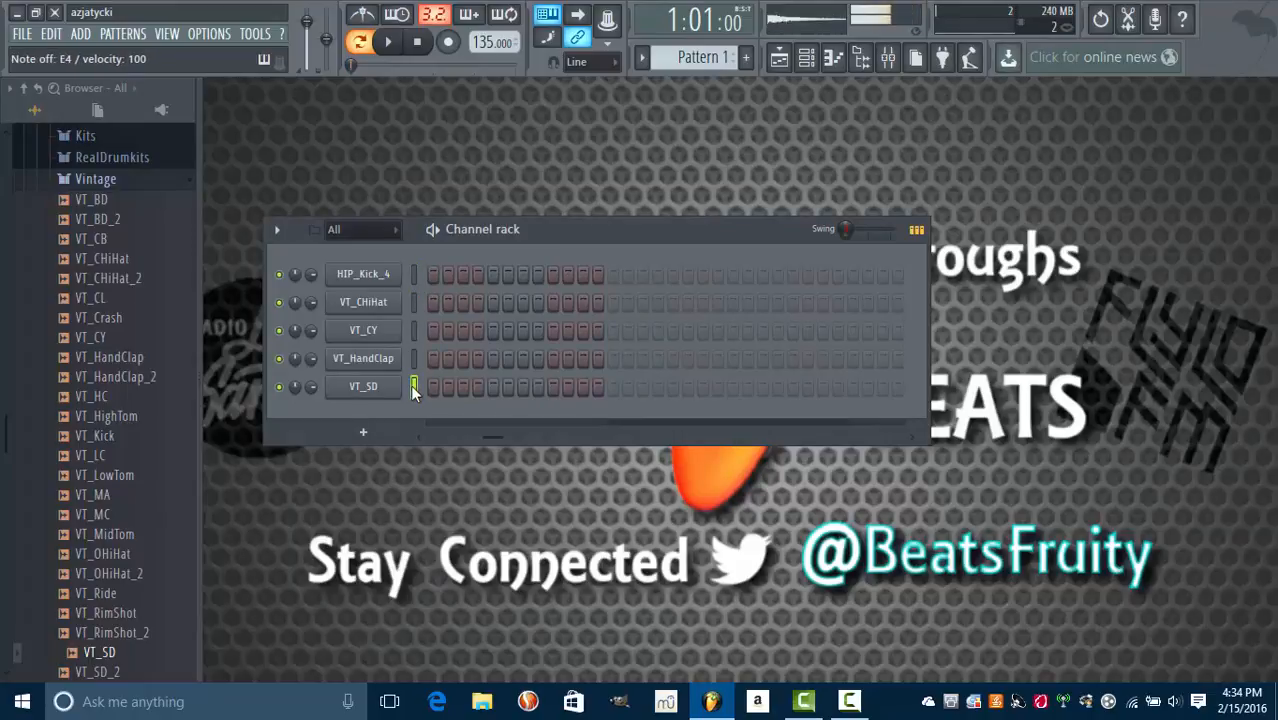
key("n")
key("comma")
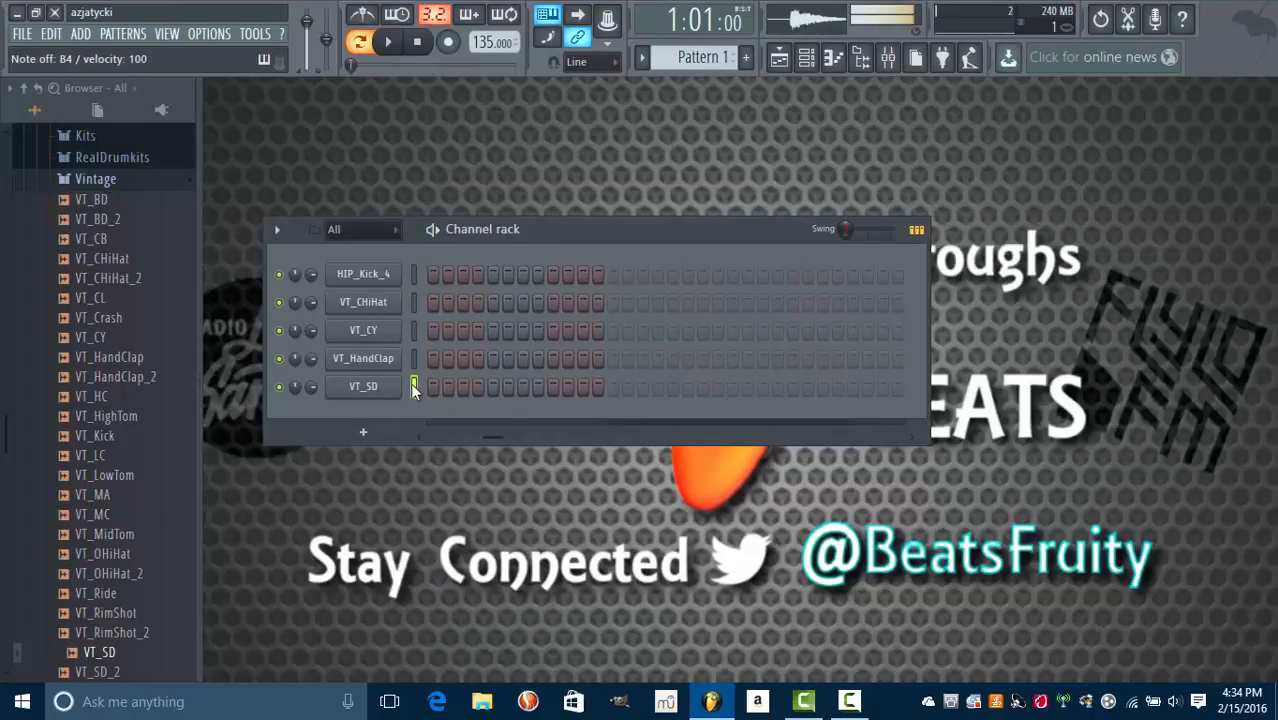
key("comma")
key("comma")
key("comma")
key("comma")
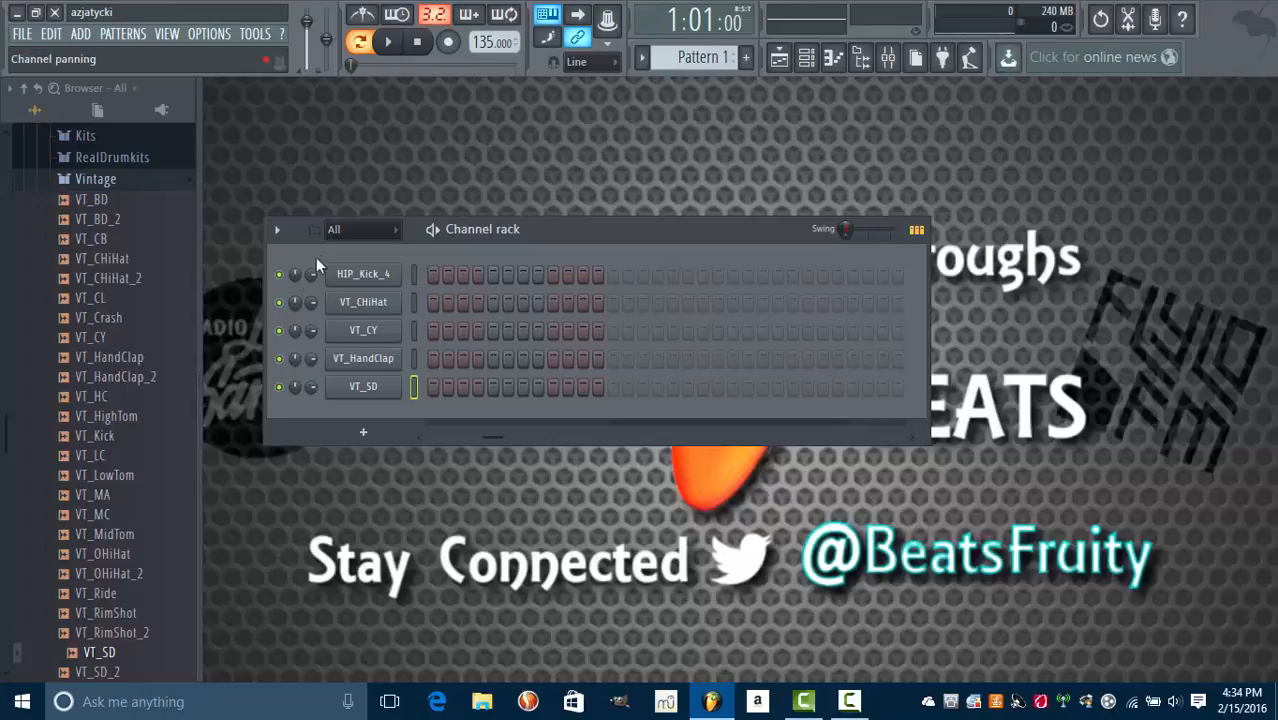
right_click(378, 281)
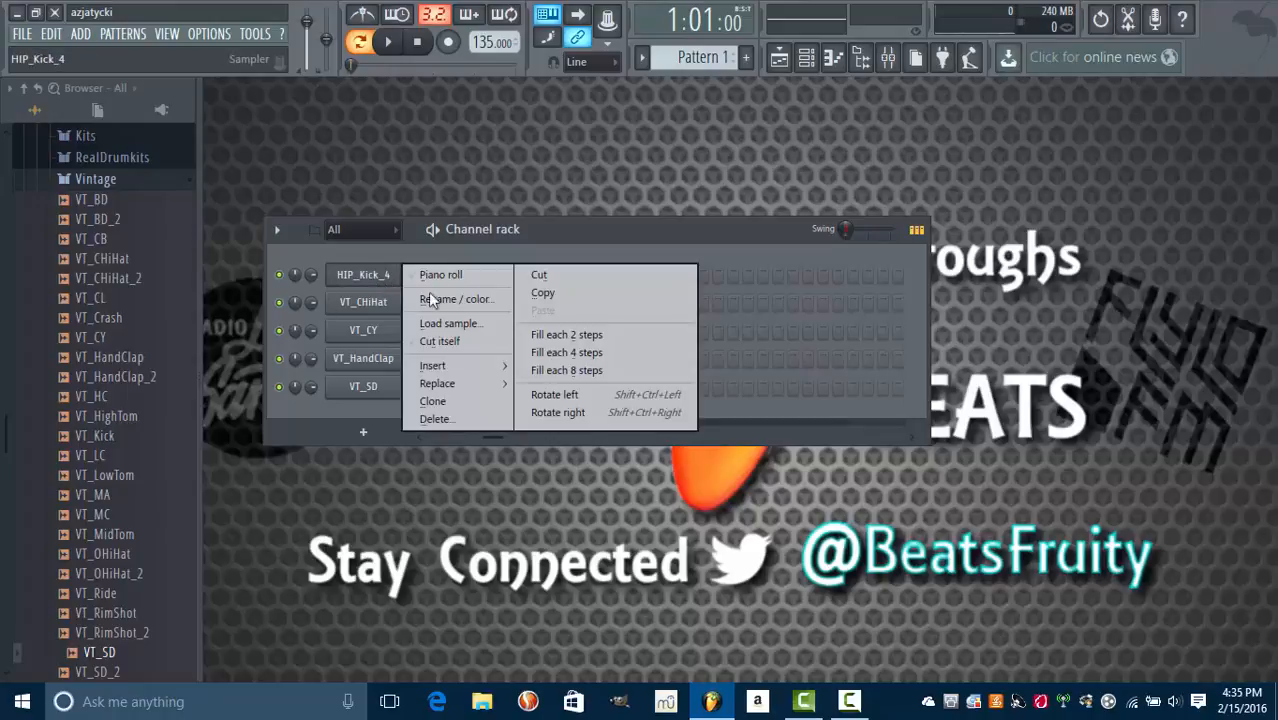
left_click(376, 257)
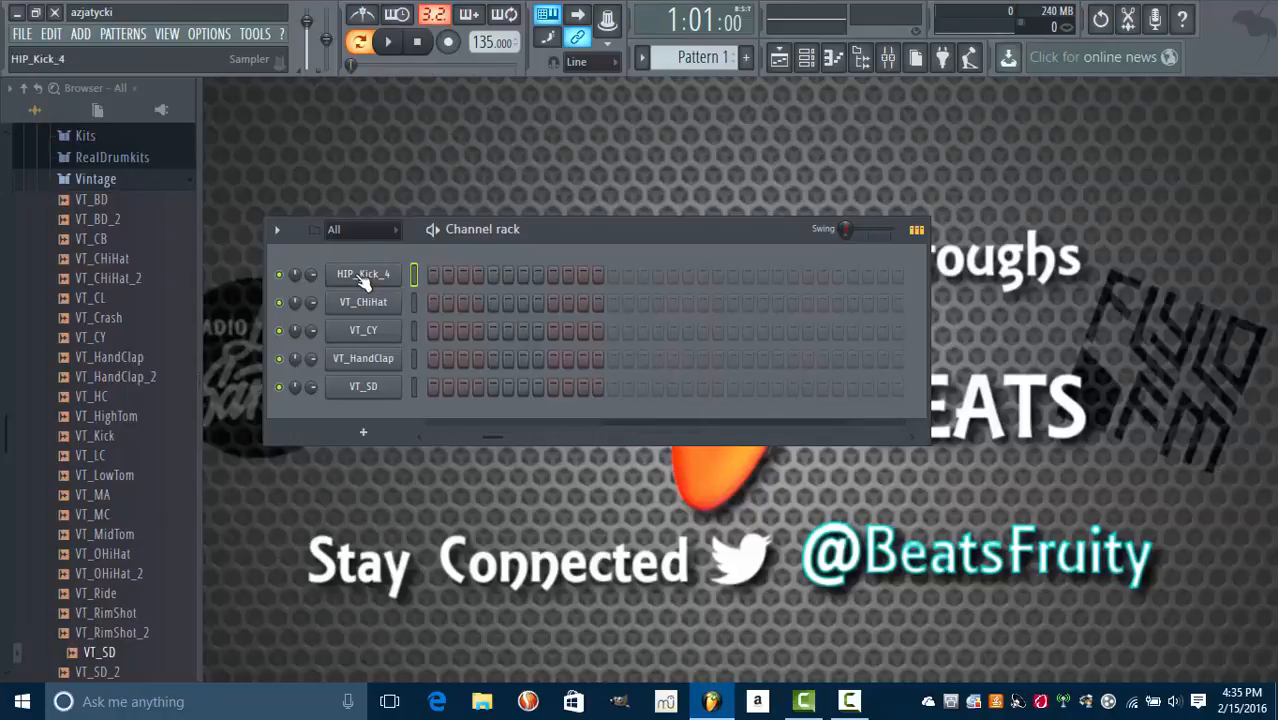
right_click(366, 282)
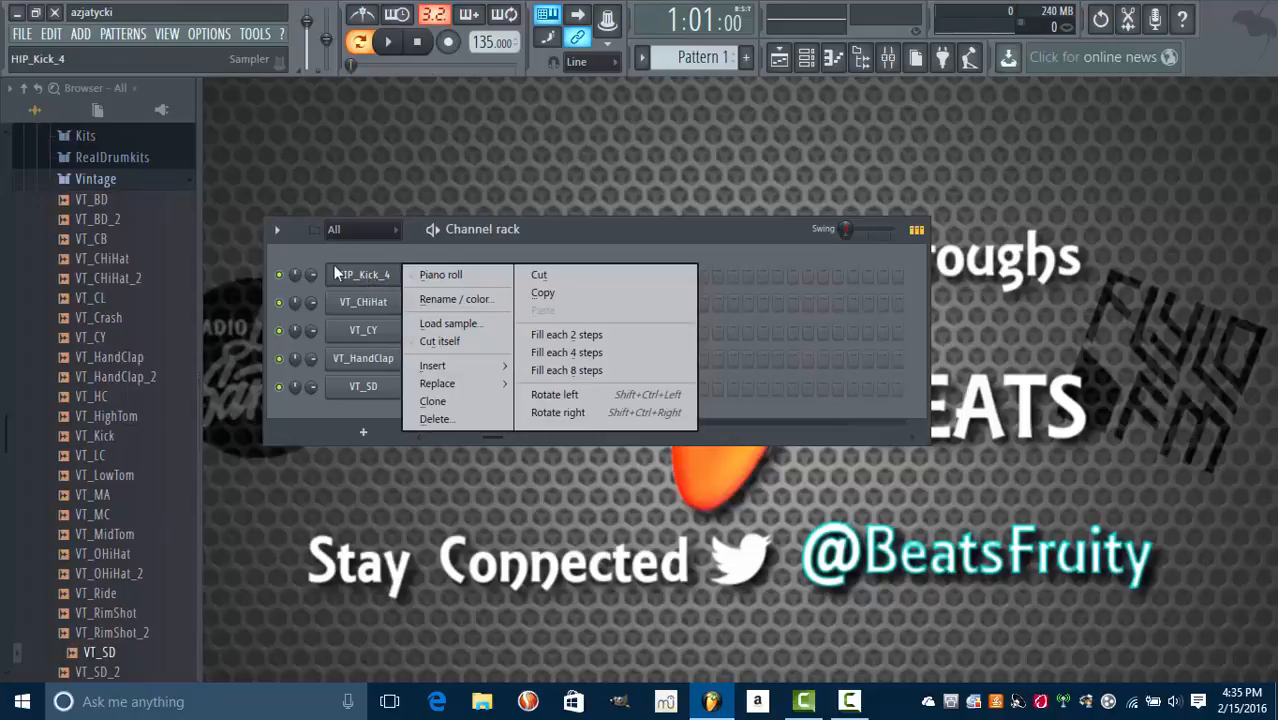
left_click(360, 272)
right_click(363, 273)
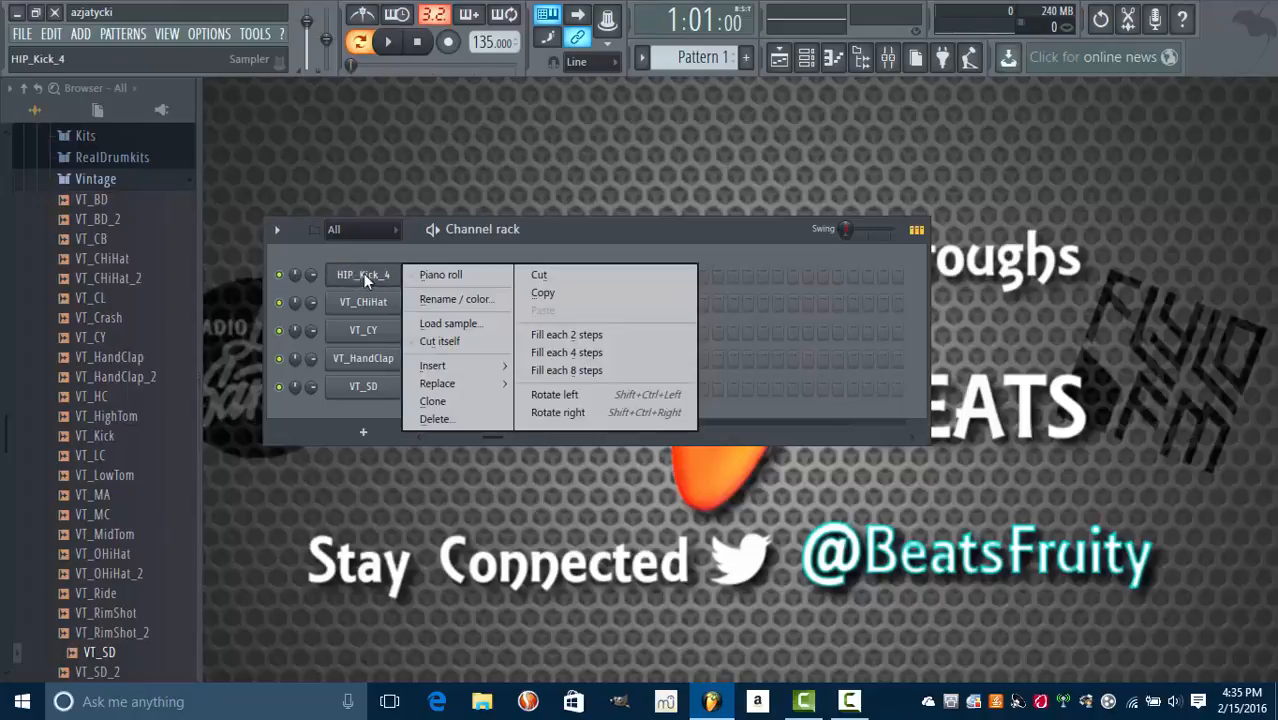
left_click(430, 298)
type("Kick")
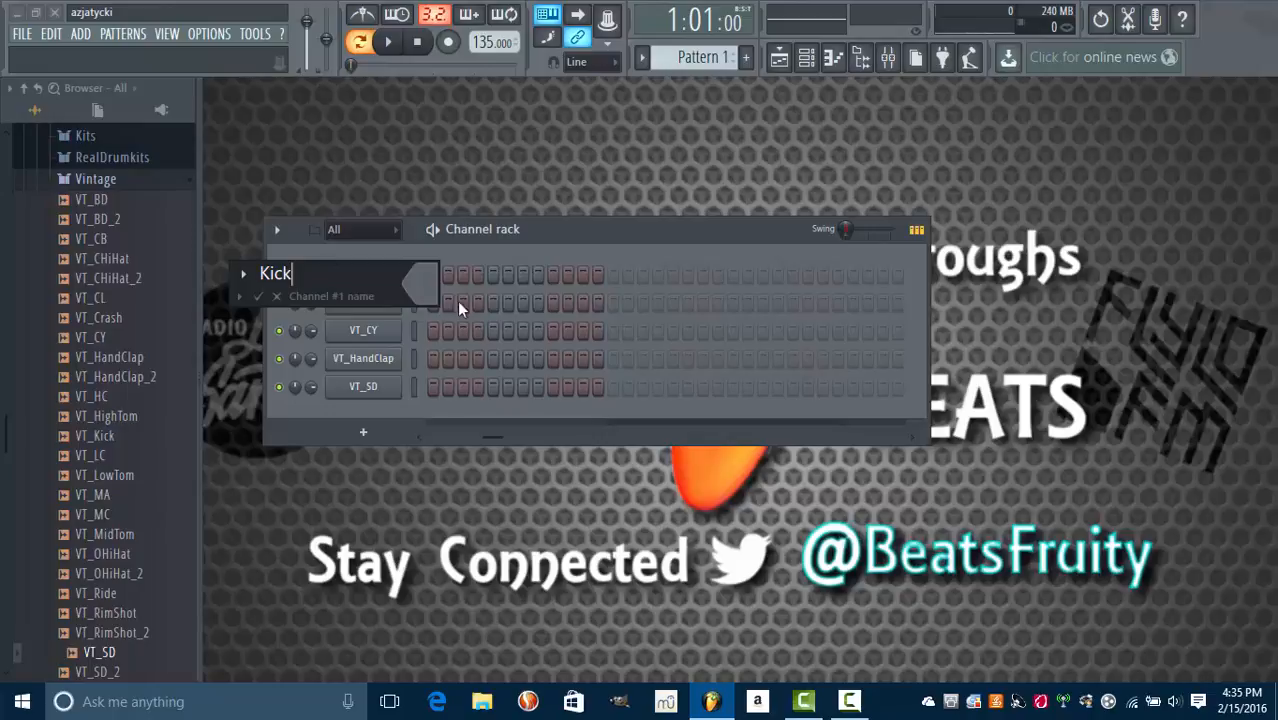
left_click(406, 283)
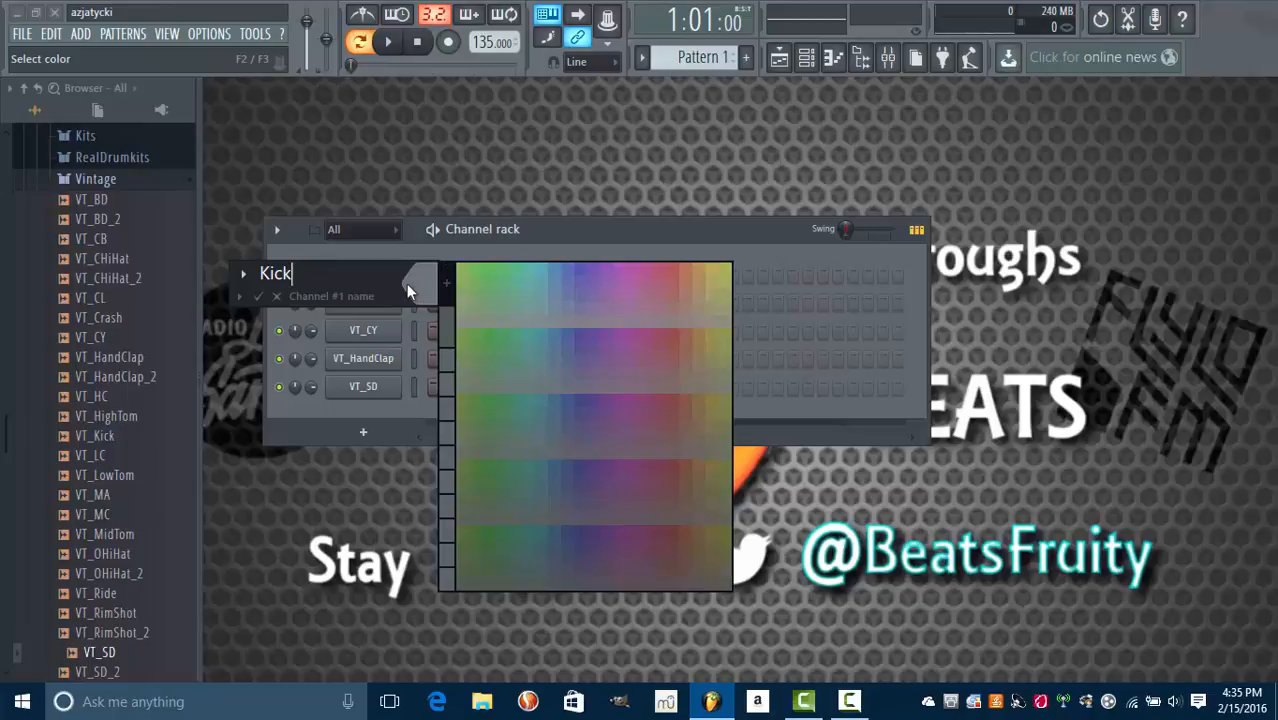
left_click(272, 297)
left_click(378, 276)
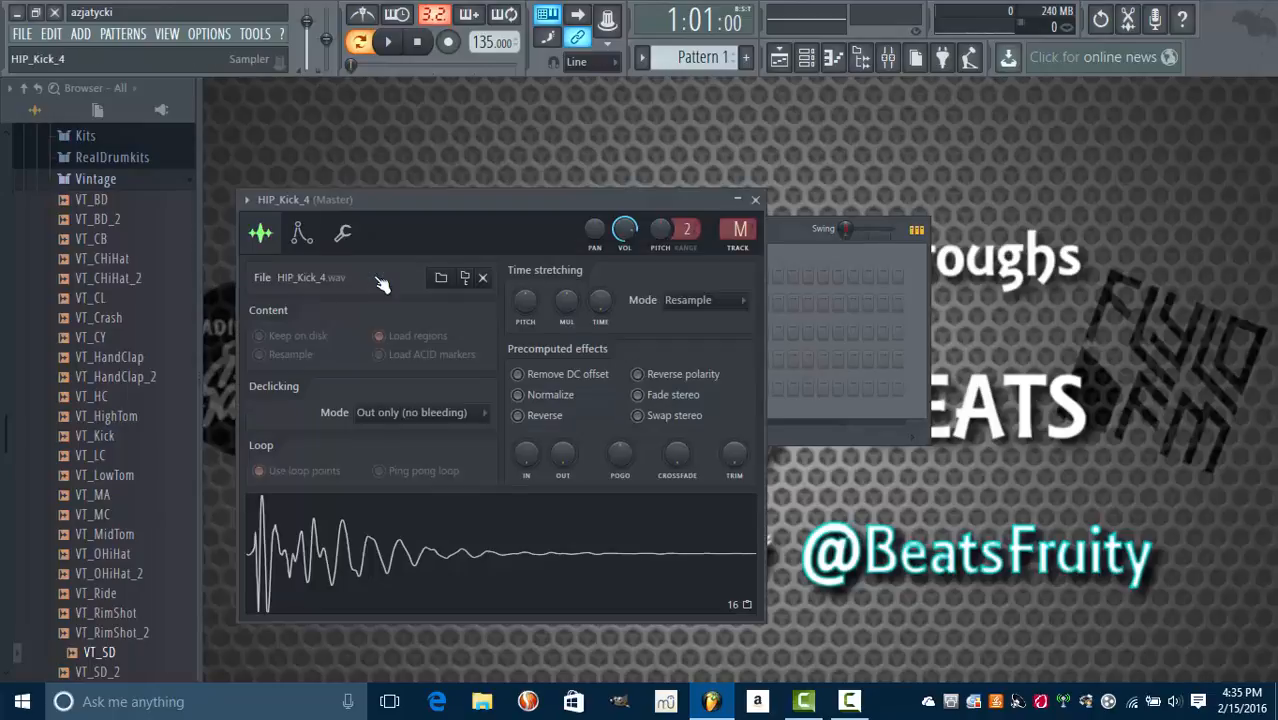
left_click(755, 201)
Step: Rename the HIP_Kick_4 channel as Kick
right_click(380, 282)
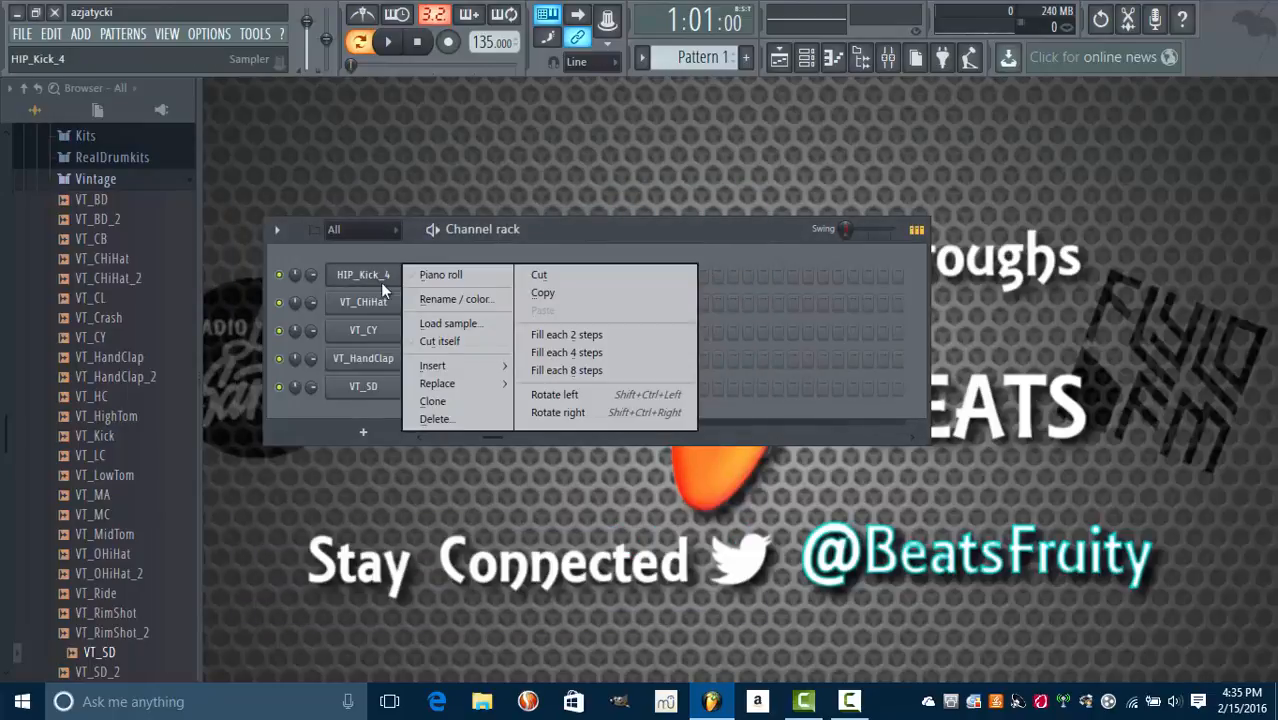
left_click(419, 297)
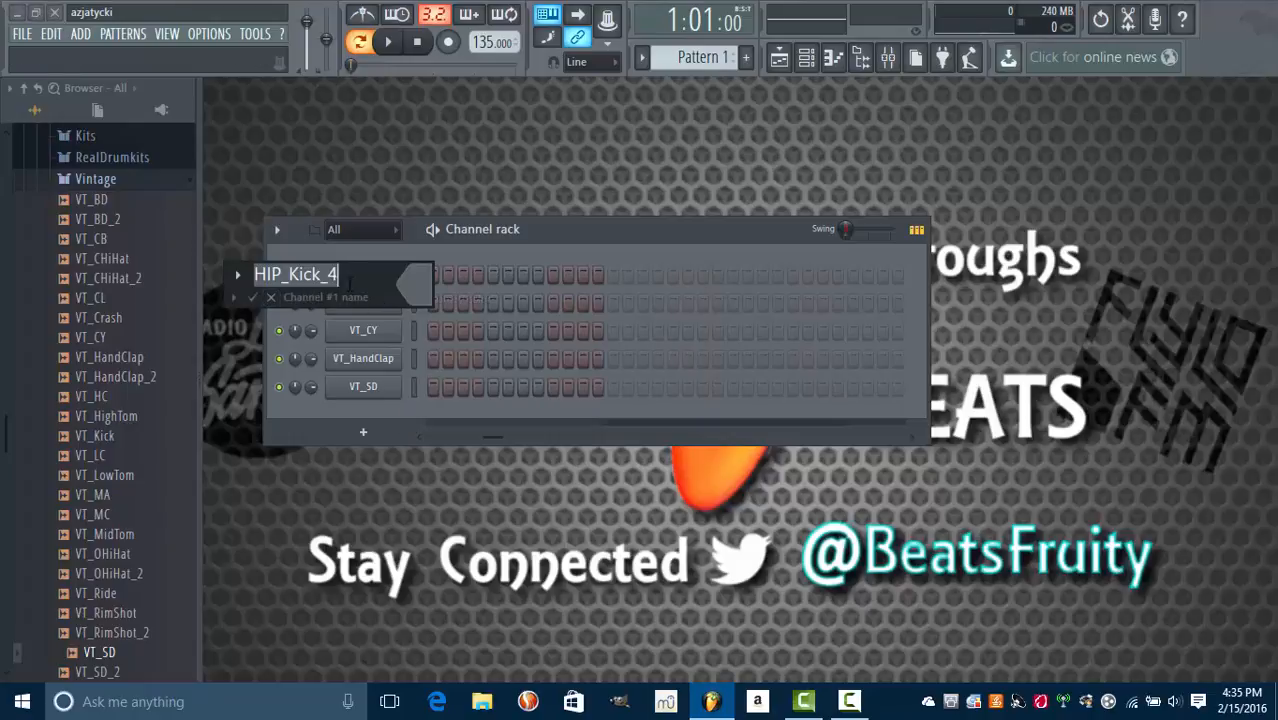
type("Kick")
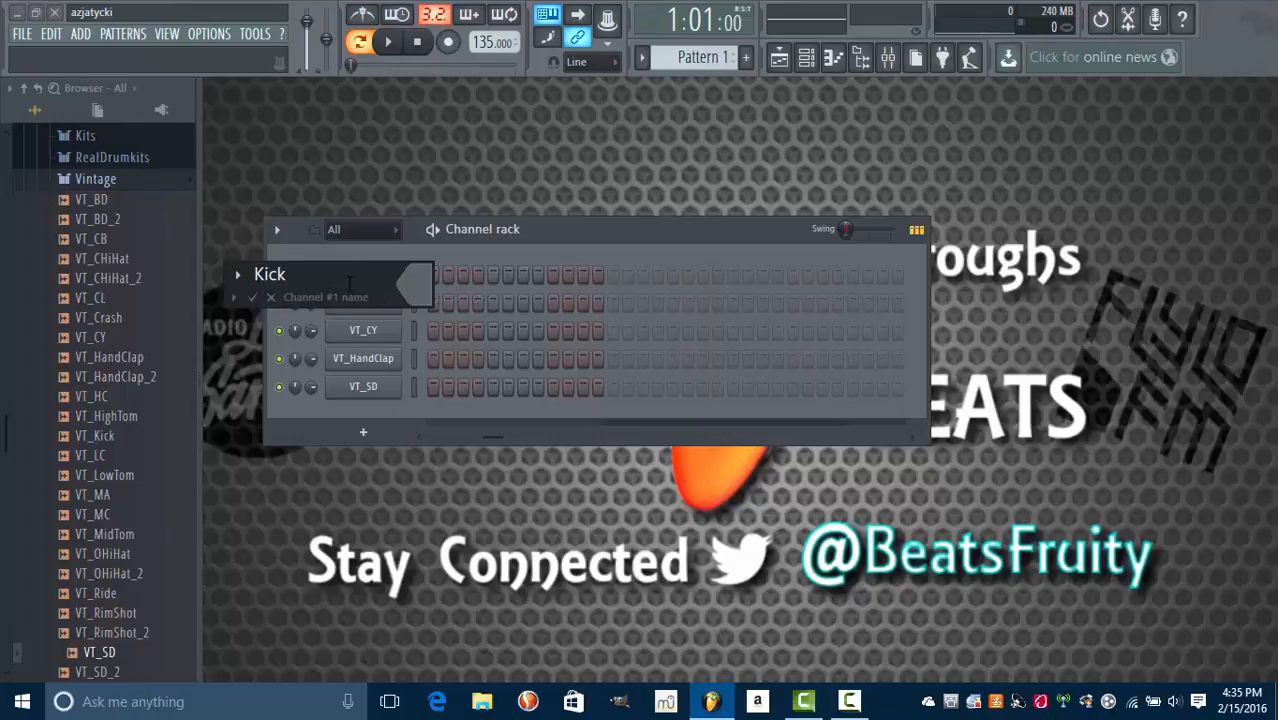
left_click(253, 297)
Step: Rename the VT_CHiHat channel as Hi Hat
right_click(368, 302)
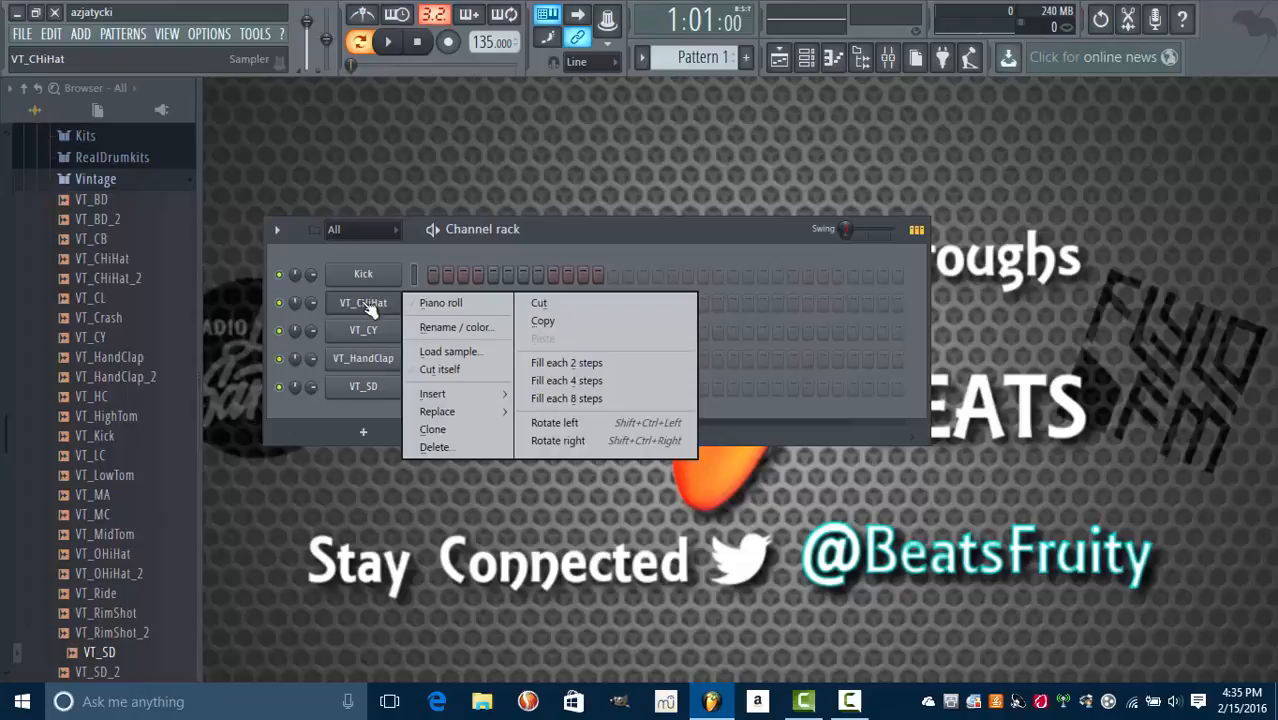
left_click(436, 322)
type("Hi")
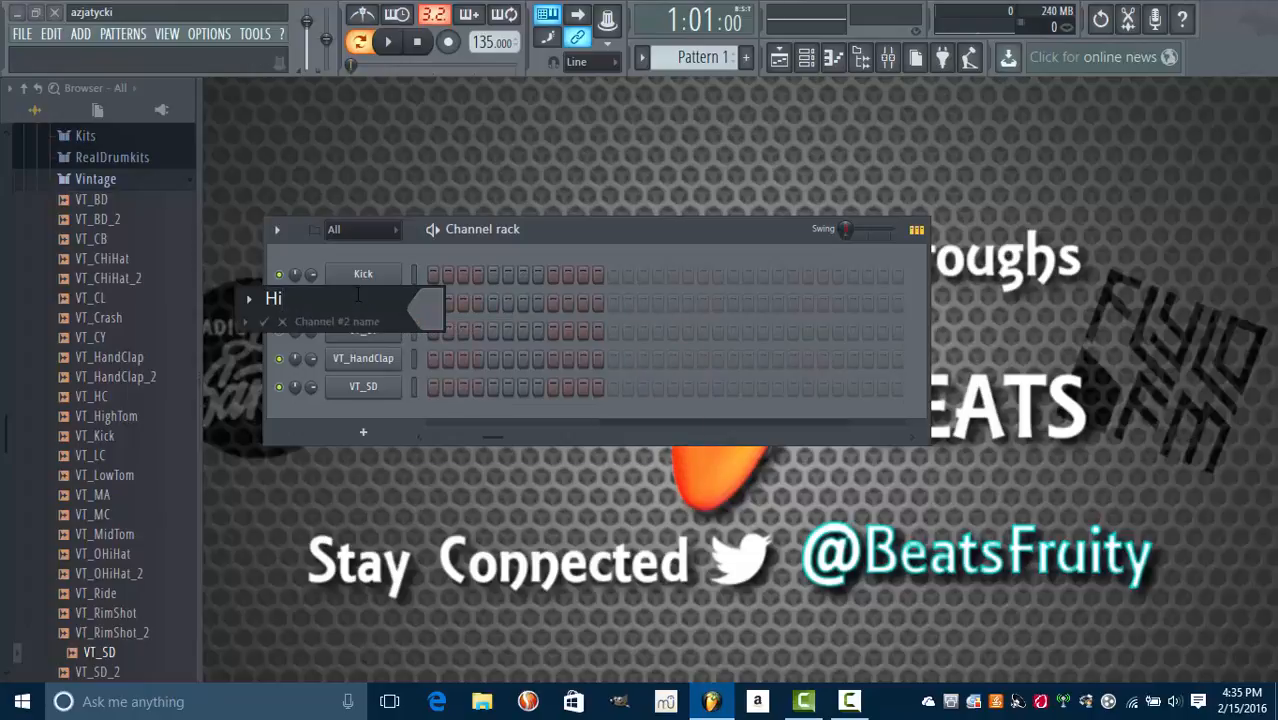
type(" Hat")
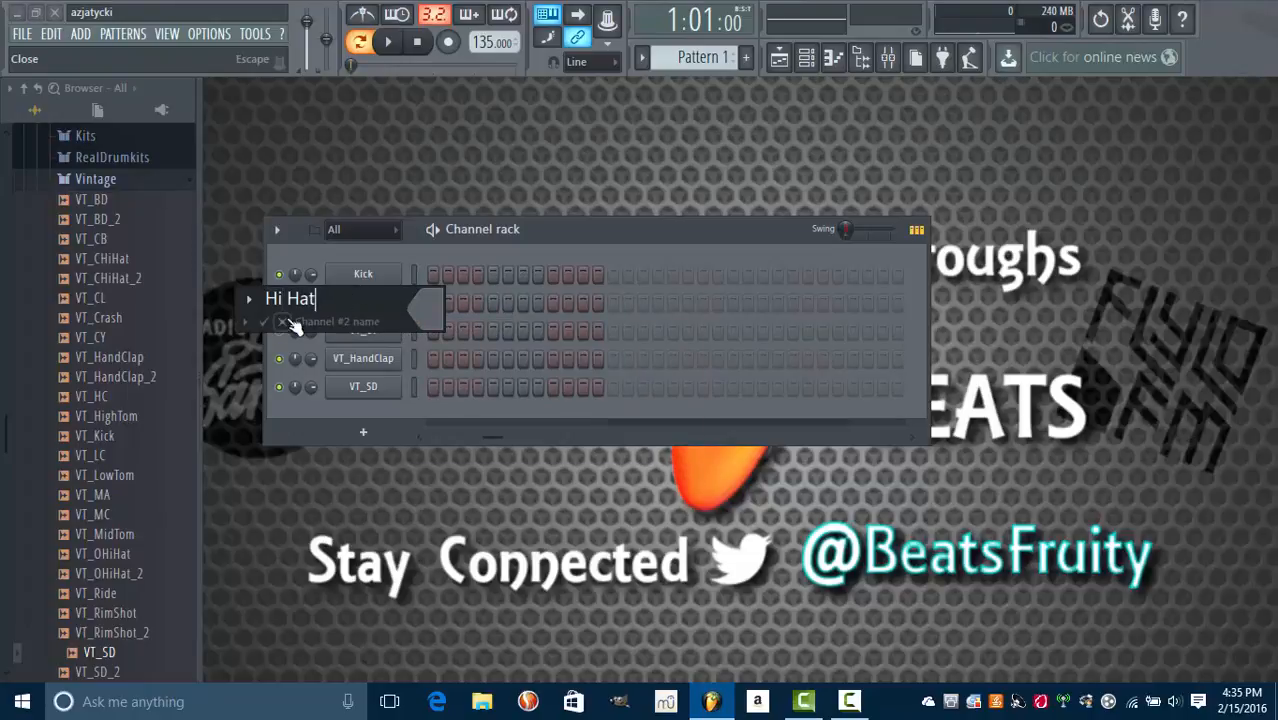
left_click(264, 321)
Step: Rename the VT_CY channel as Cymbal
right_click(363, 335)
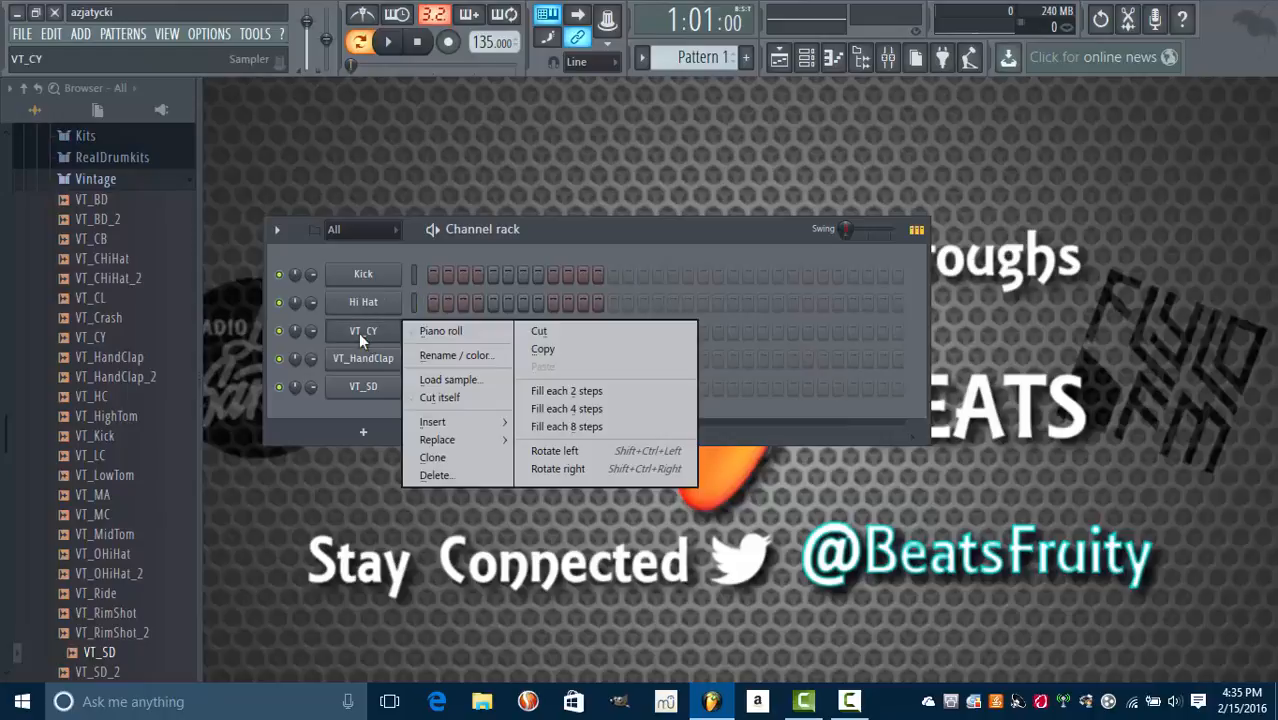
left_click(440, 355)
type("C")
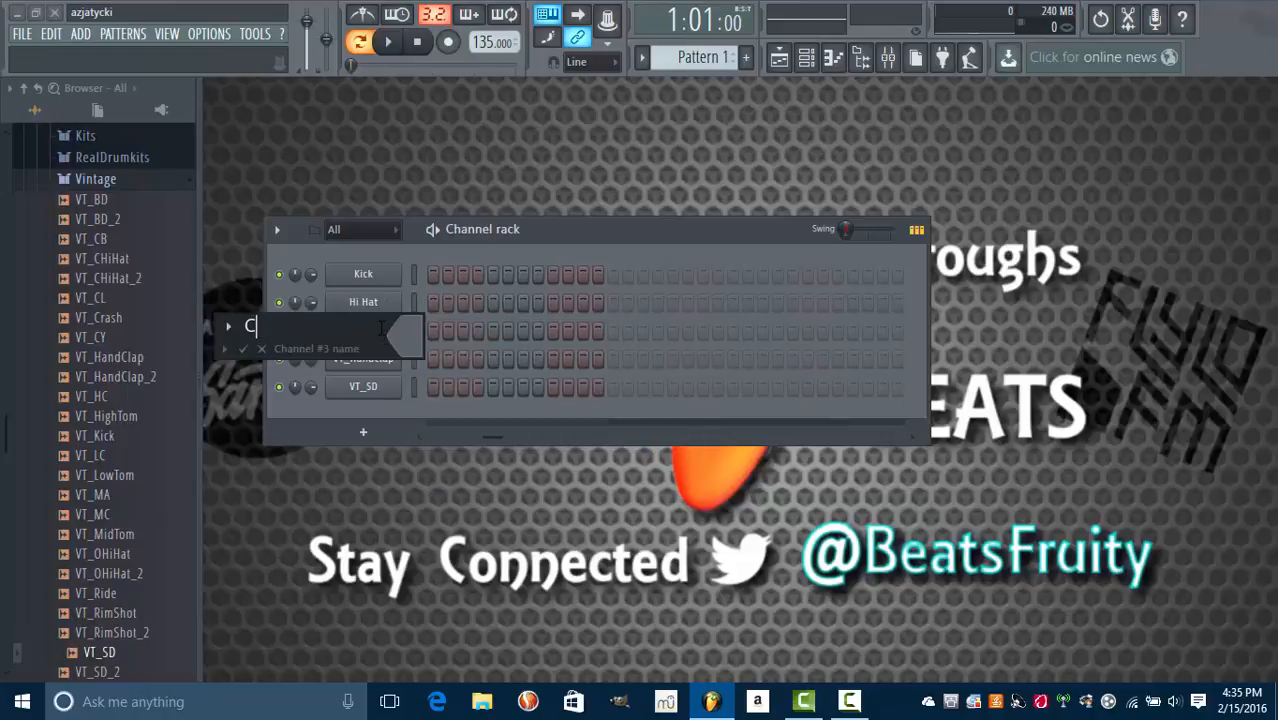
type("ymbal")
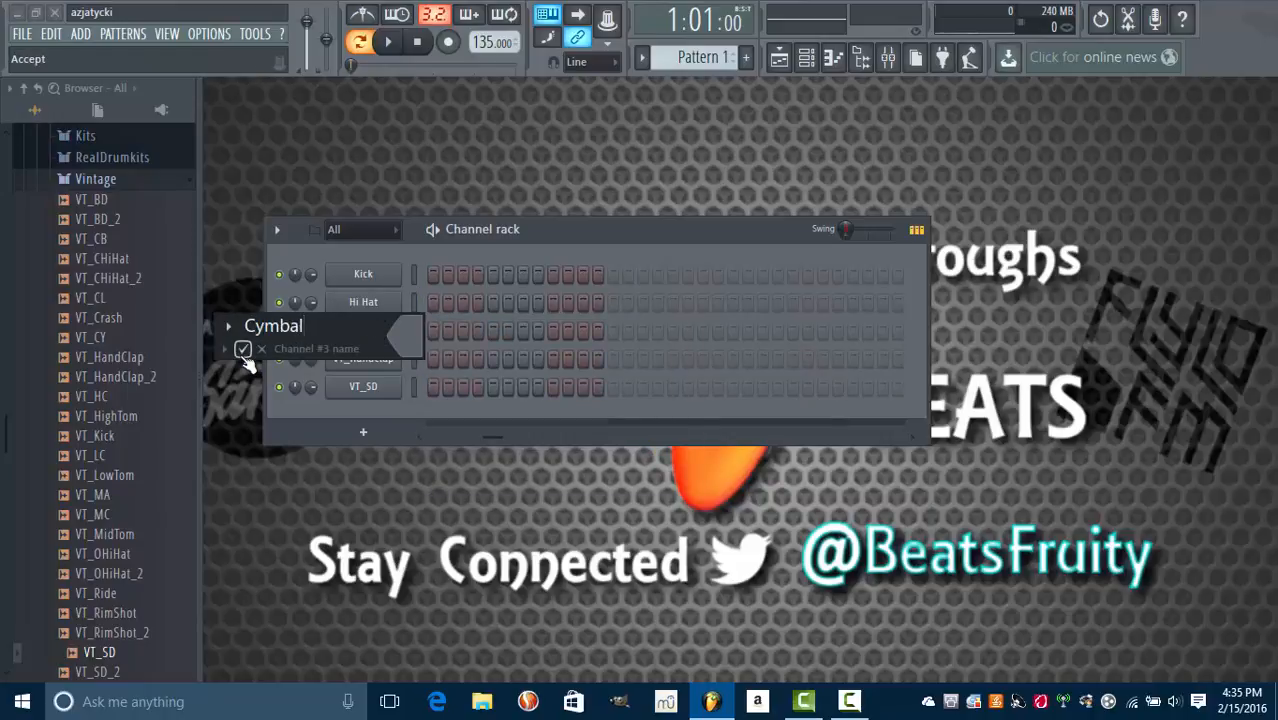
left_click(243, 348)
Step: Rename the VT_HandClap channel as Clap
right_click(368, 360)
left_click(450, 381)
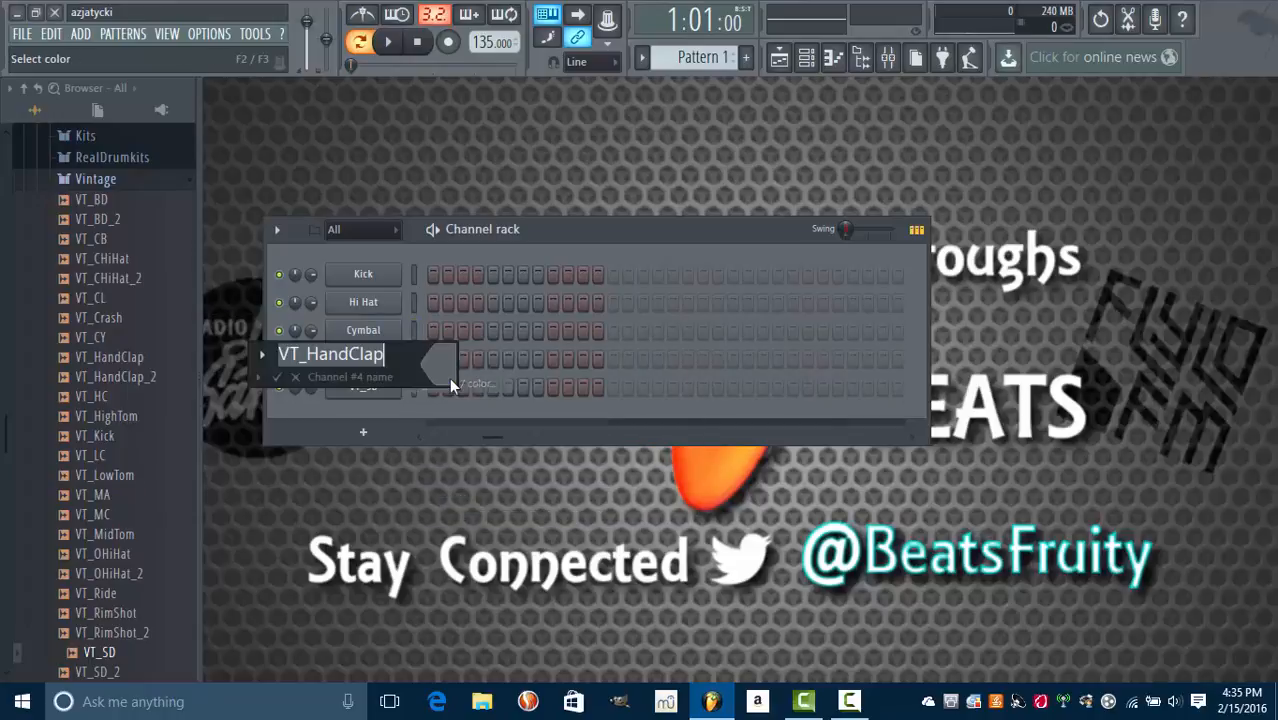
type("Clap")
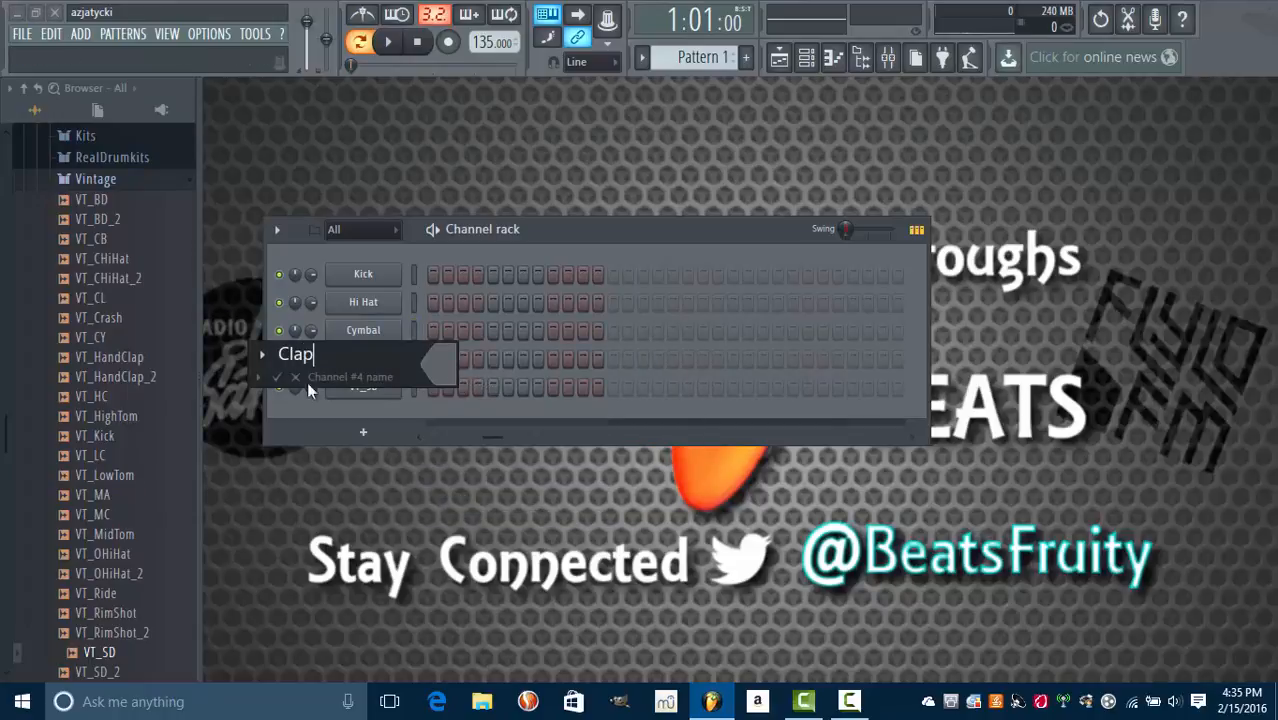
left_click(277, 377)
Step: Rename the VT_SD channel as Snare
right_click(362, 397)
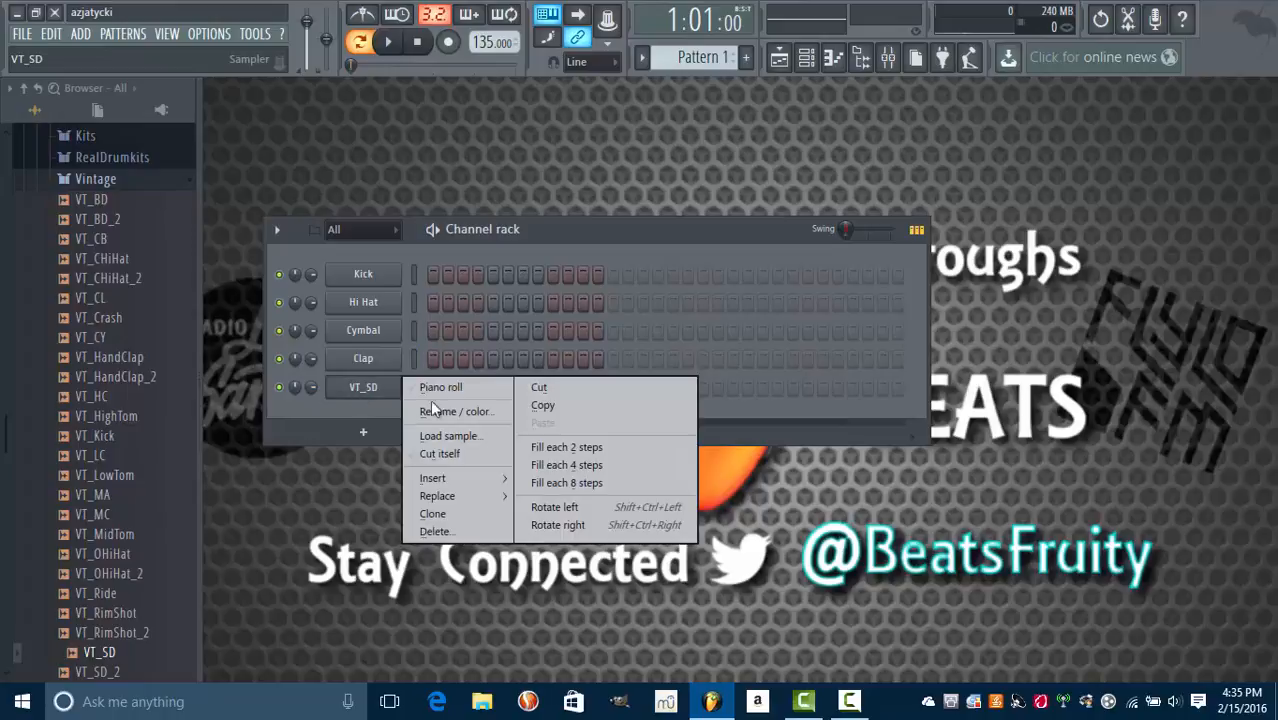
left_click(441, 406)
type("Snare")
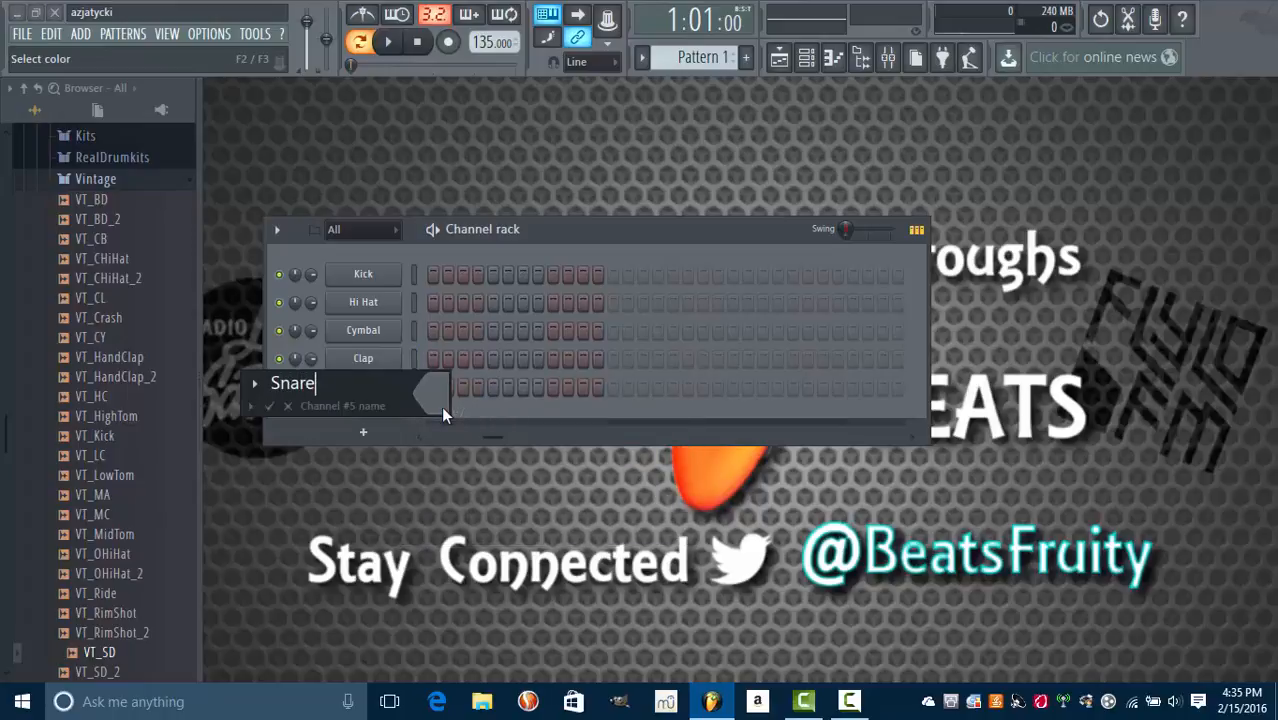
left_click(270, 406)
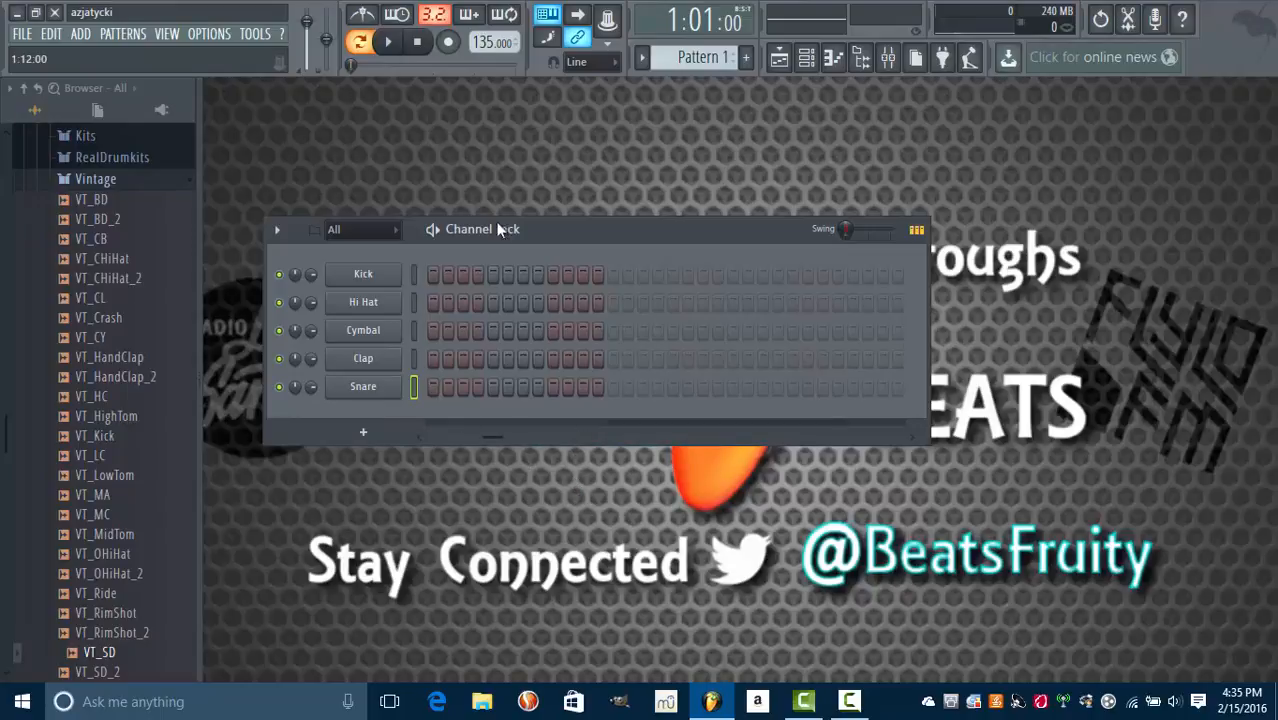
left_click(169, 35)
mouse_move(211, 33)
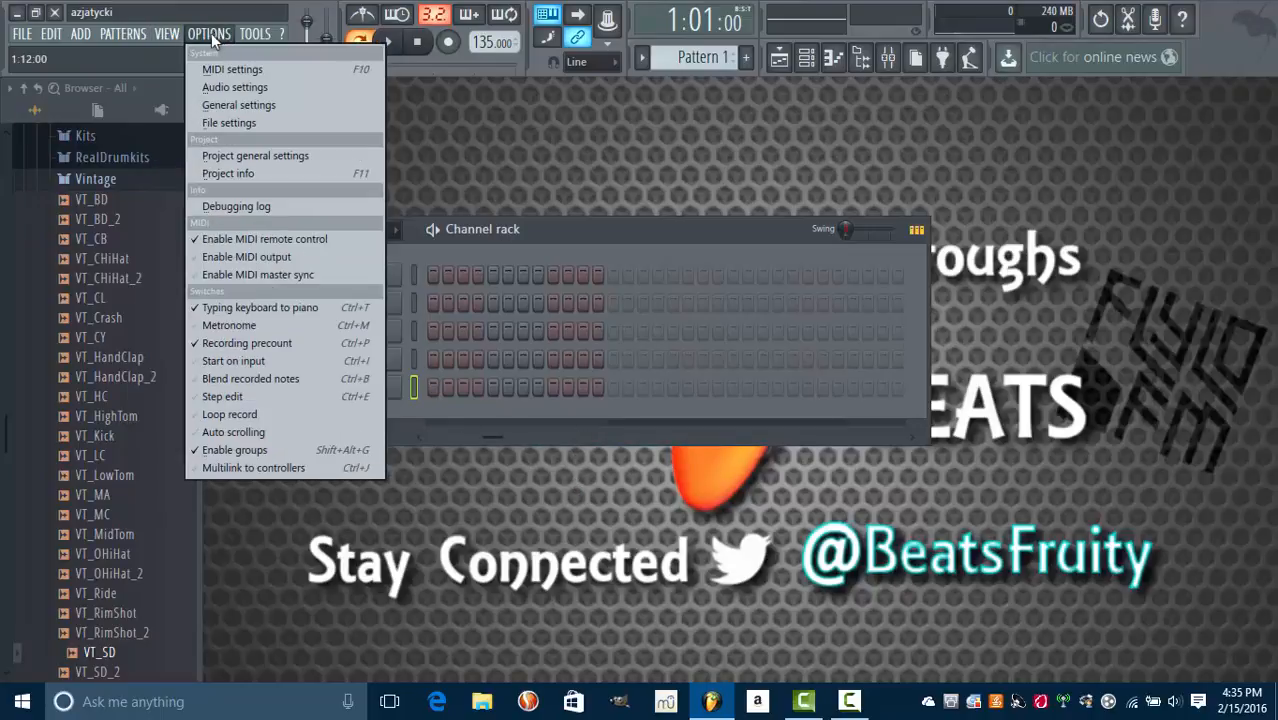
mouse_move(282, 35)
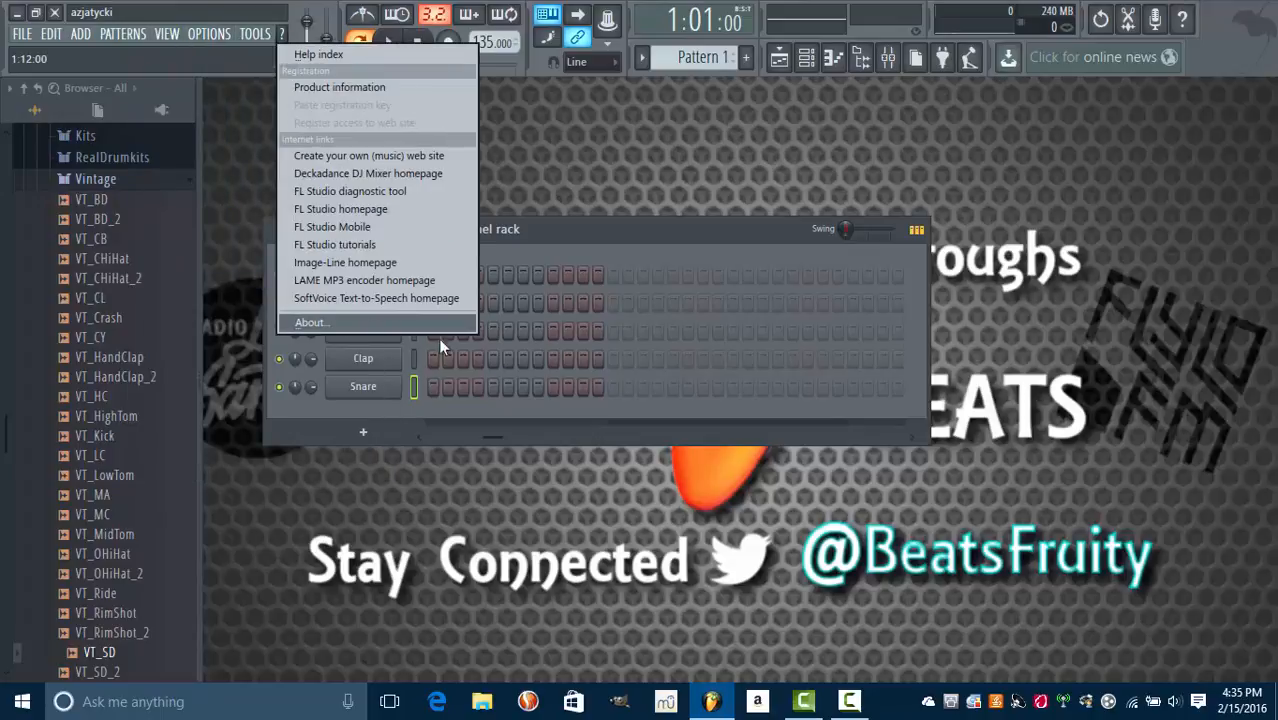
left_click(334, 411)
right_click(314, 392)
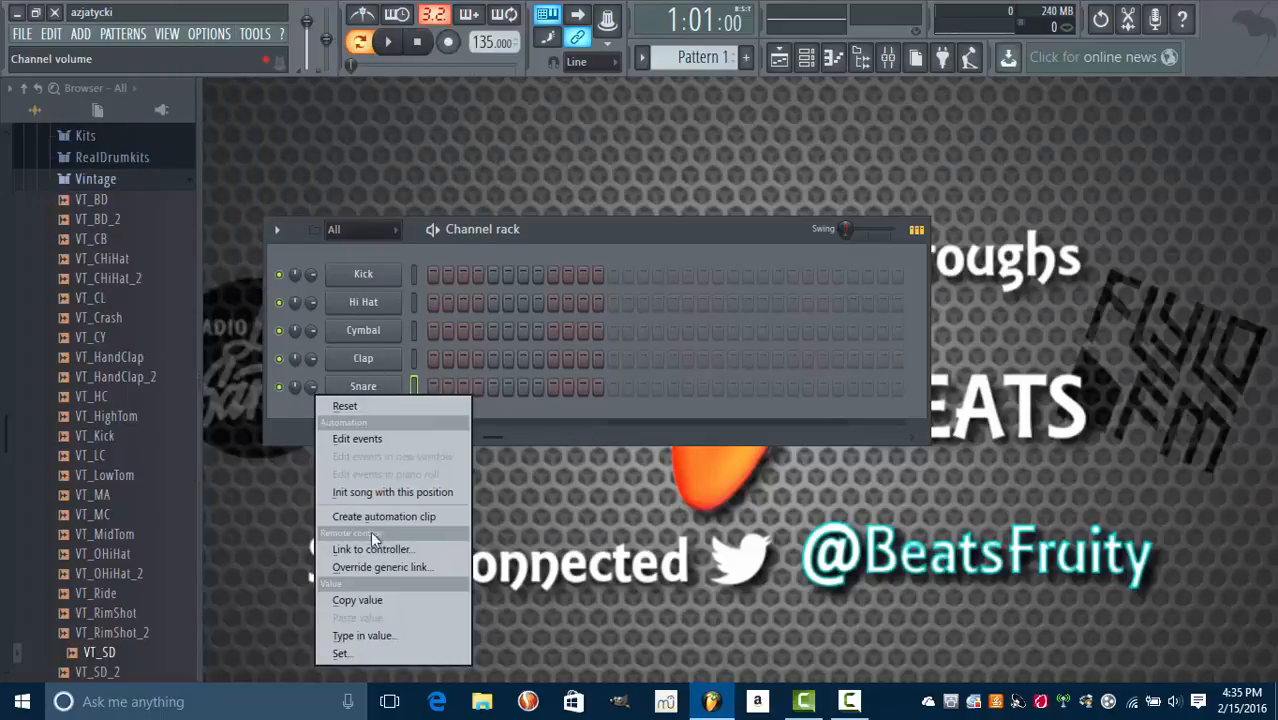
left_click(288, 403)
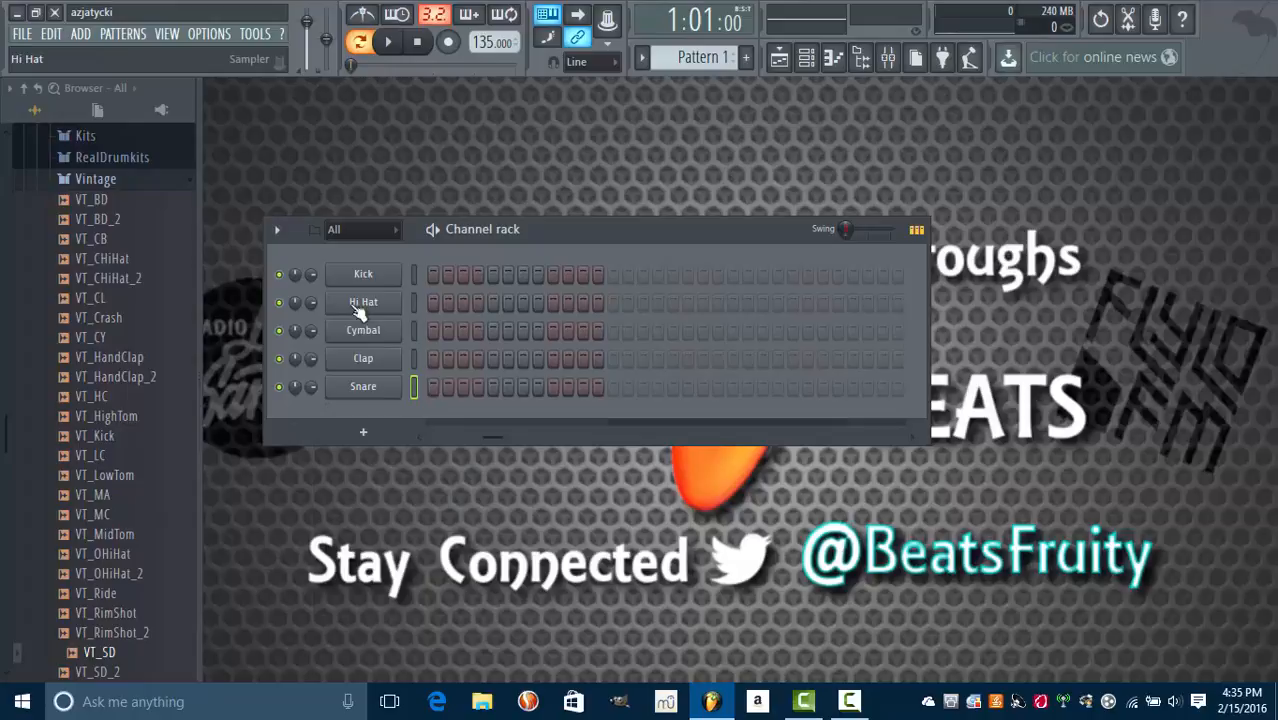
Step: Turn on the Kick channel's first step and place Pattern 1 at the start of Track 1 in the playlist
left_click(413, 273)
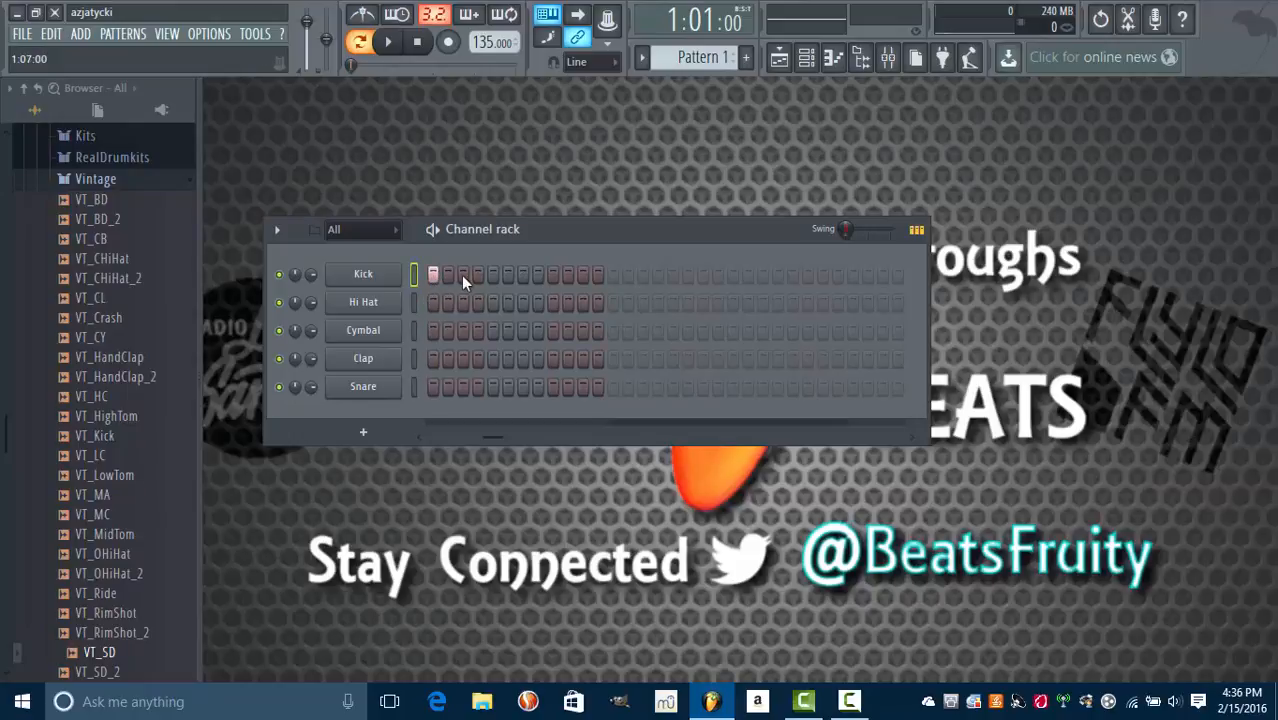
left_click(790, 62)
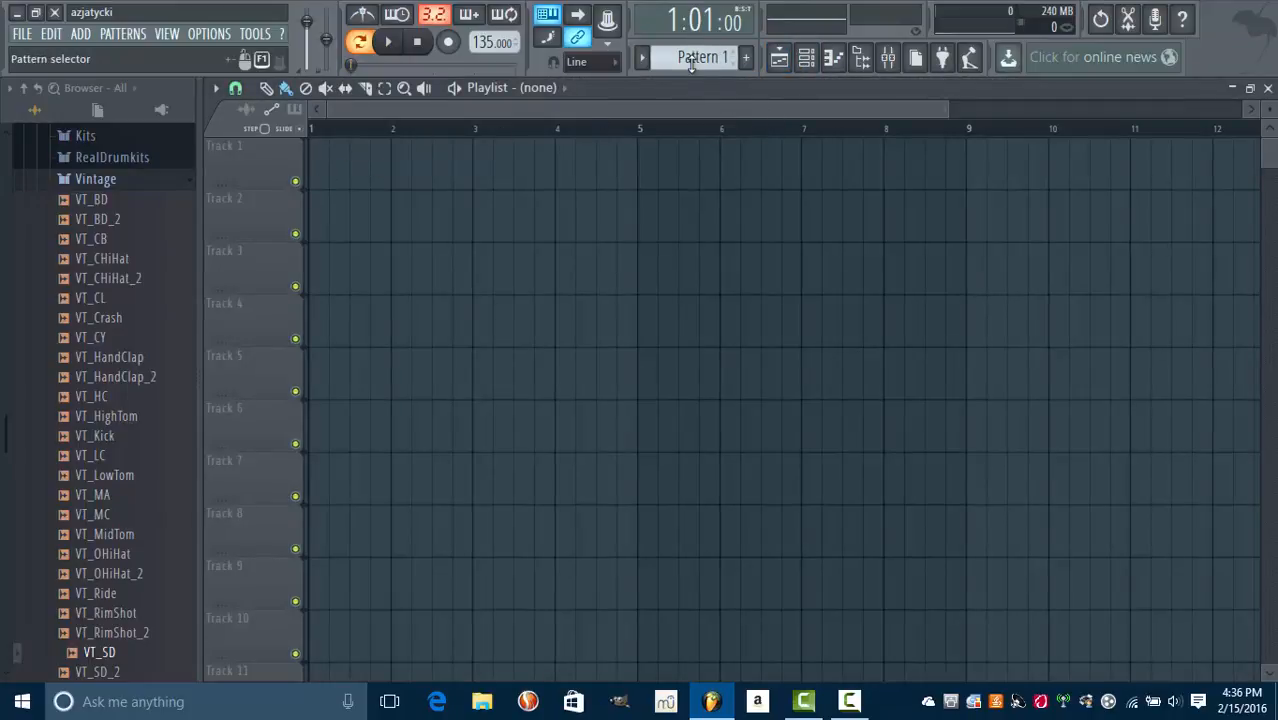
left_click(643, 59)
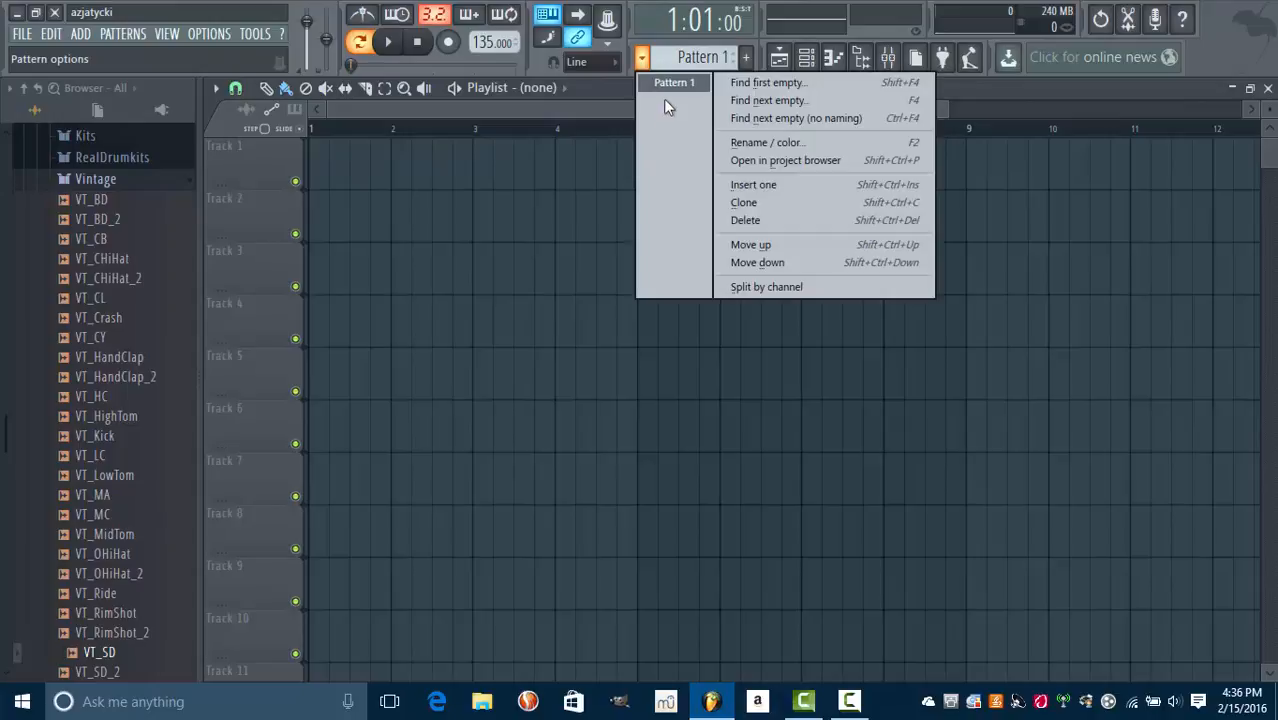
left_click(686, 86)
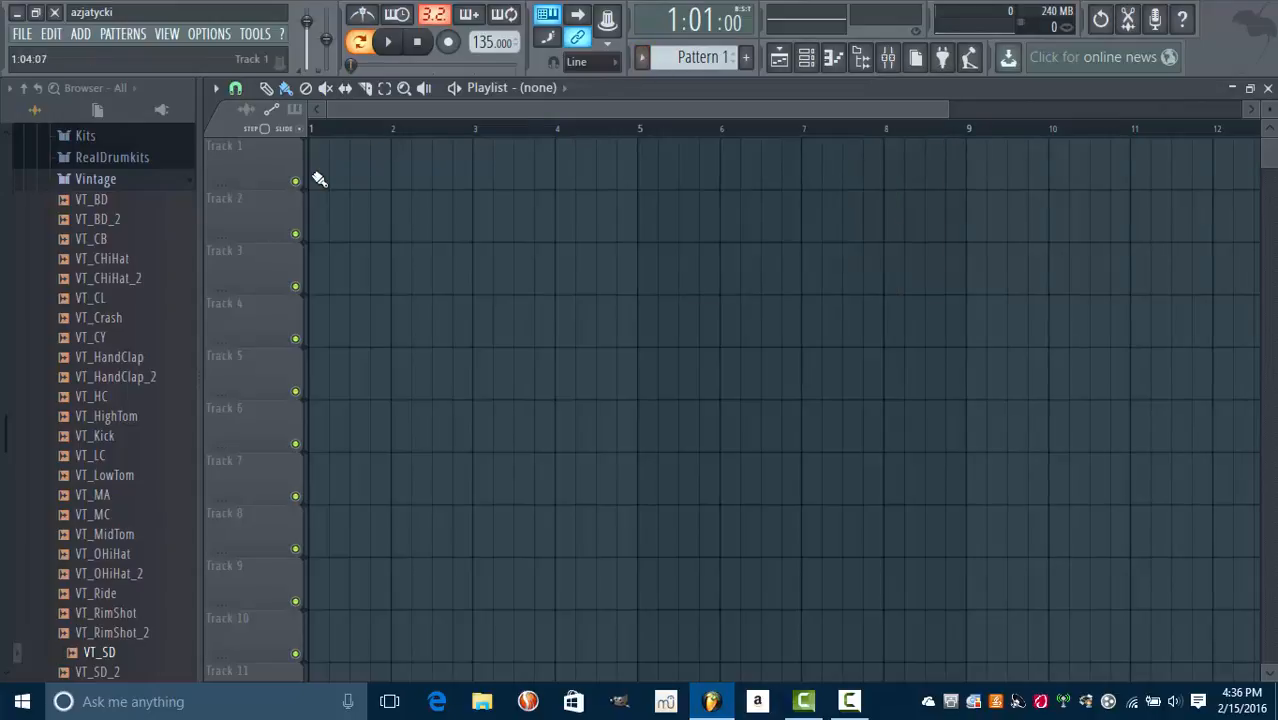
left_click(320, 175)
Step: Add Pattern 2 and place it at the start of Track 2, and delete both pattern clips from the playlist
left_click(745, 57)
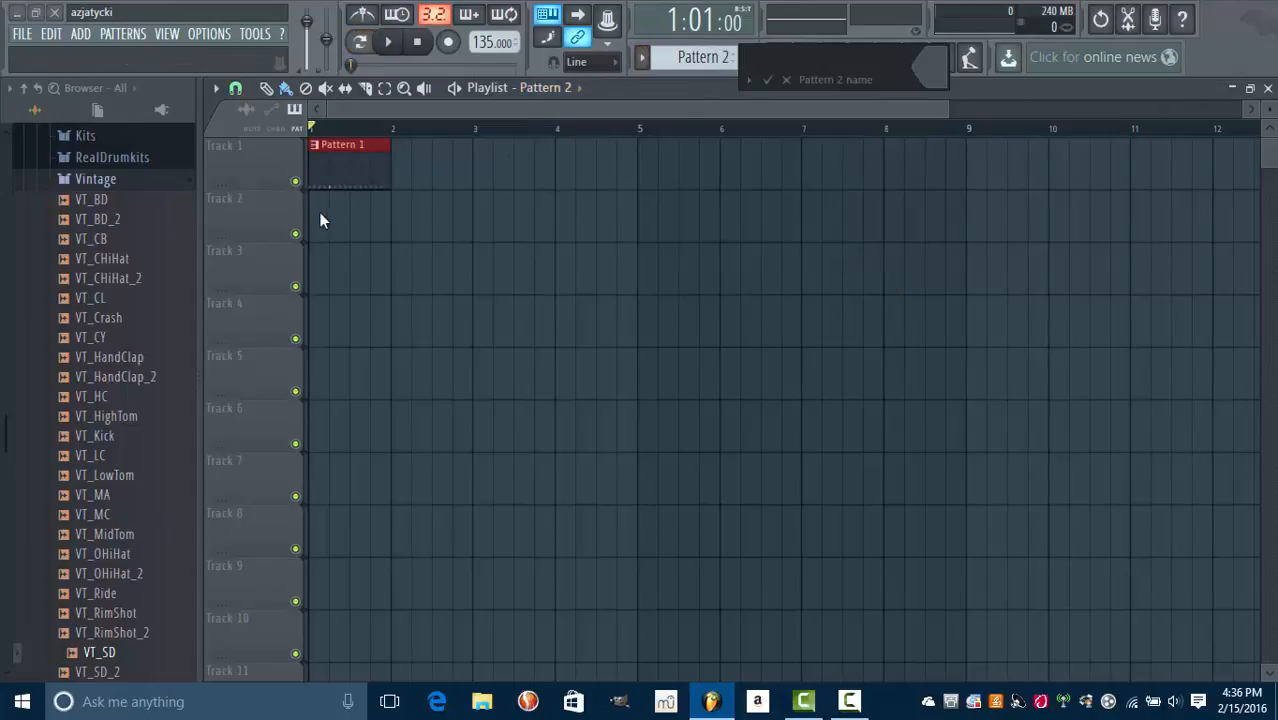
left_click(767, 79)
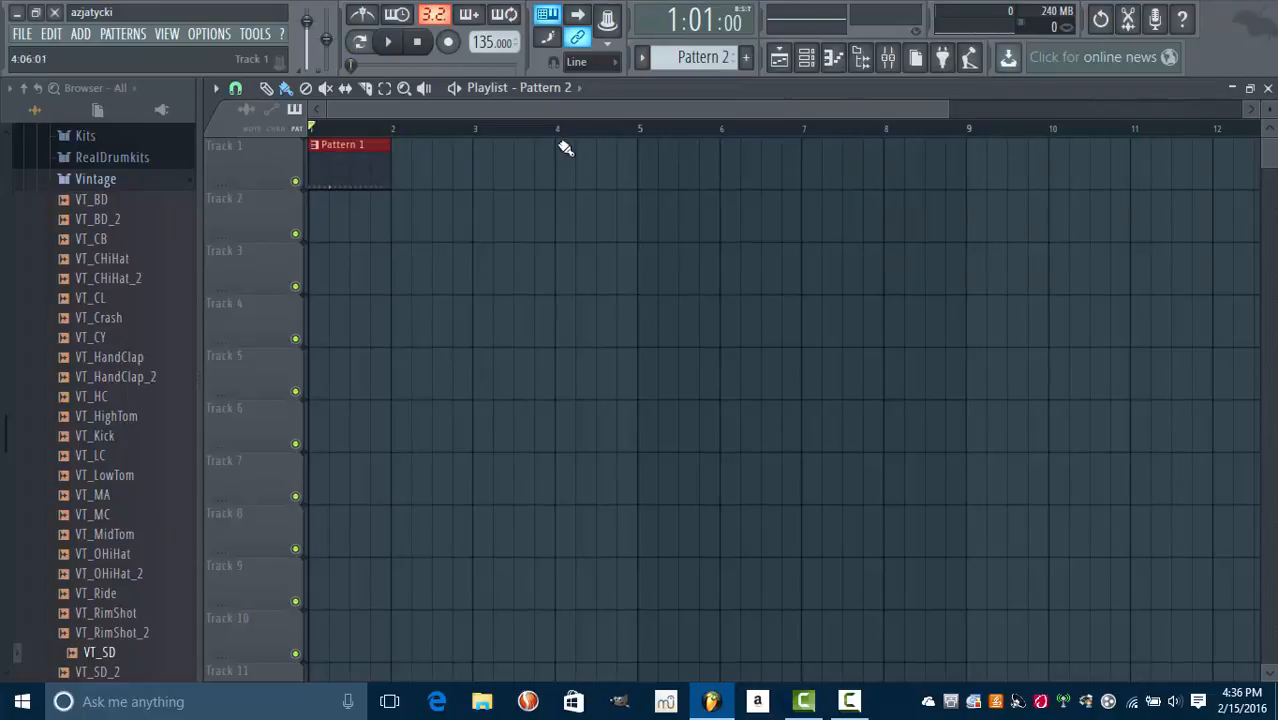
left_click(318, 222)
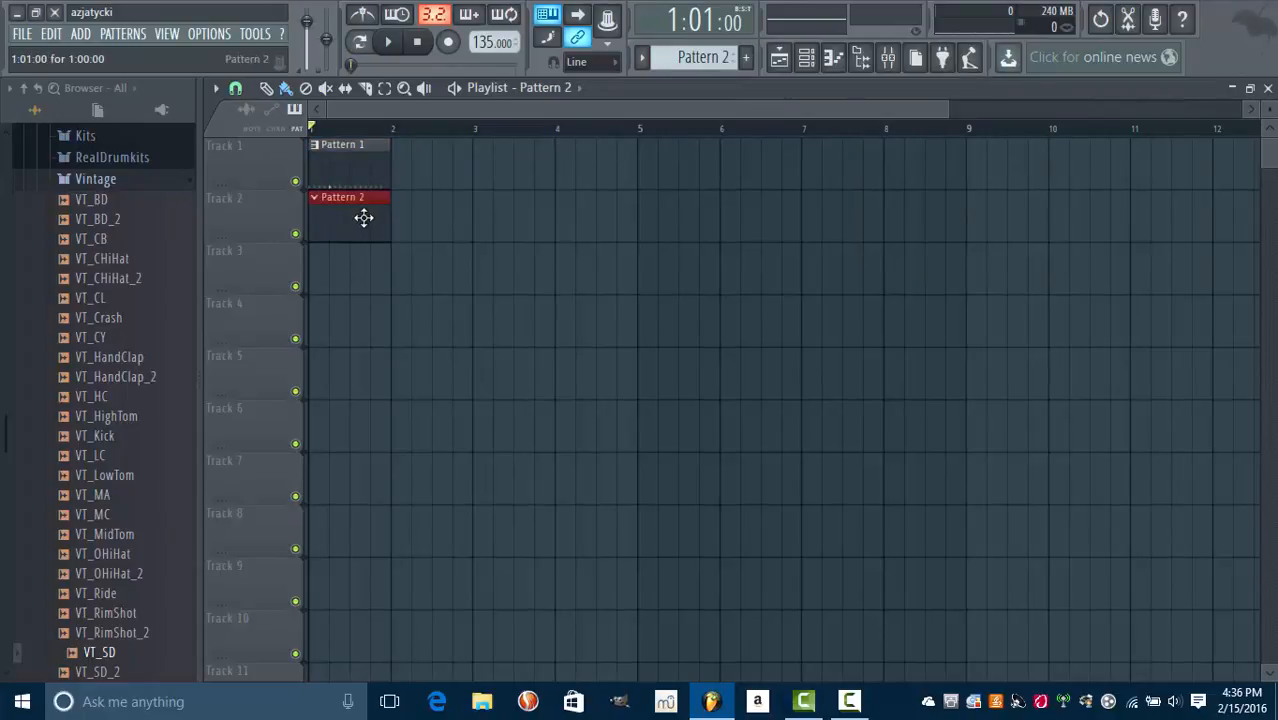
right_click(363, 218)
right_click(348, 163)
Step: Place Pattern 1 at the start of Track 1 and extend its clip to the start of bar 3
left_click(642, 57)
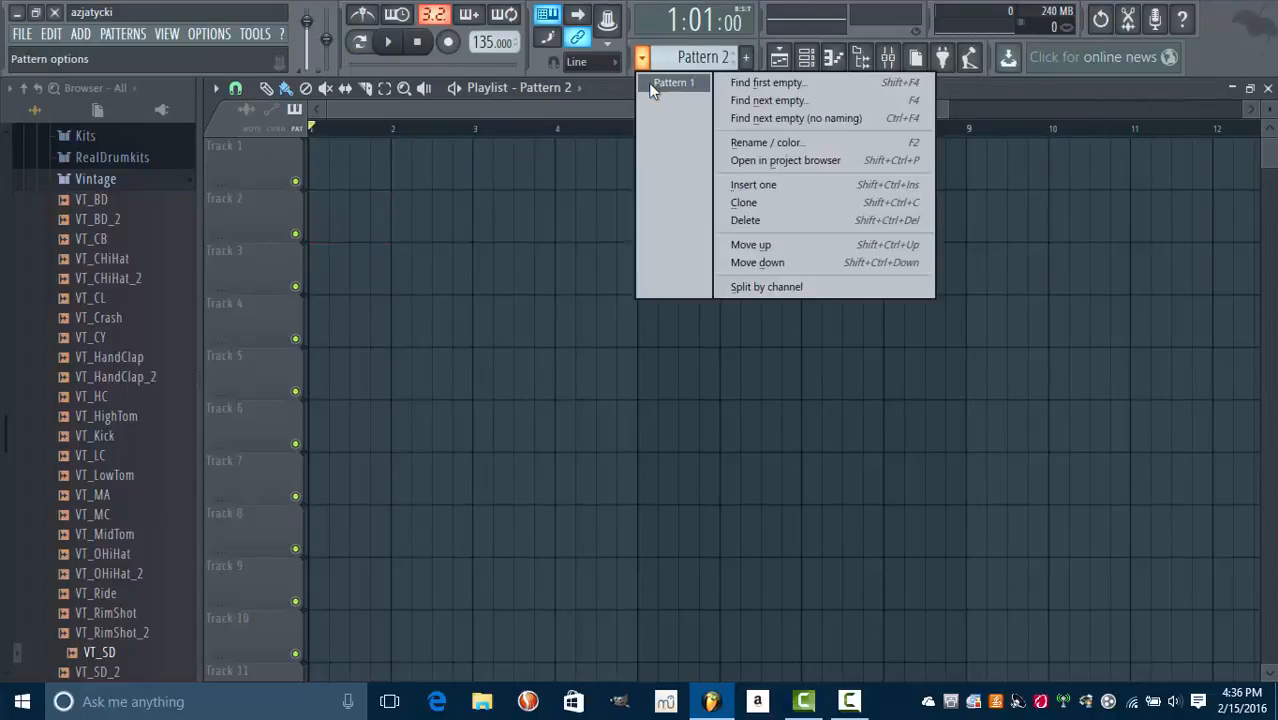
left_click(668, 83)
left_click(317, 158)
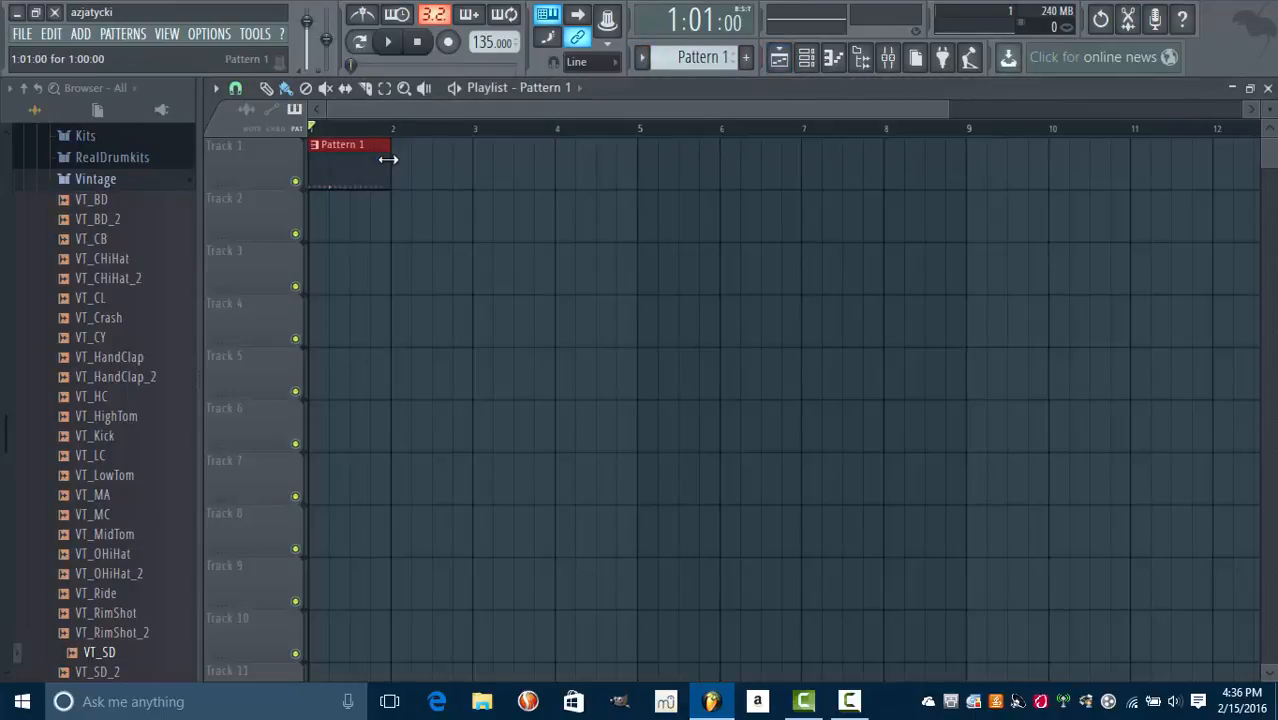
left_click_drag(388, 159, 476, 168)
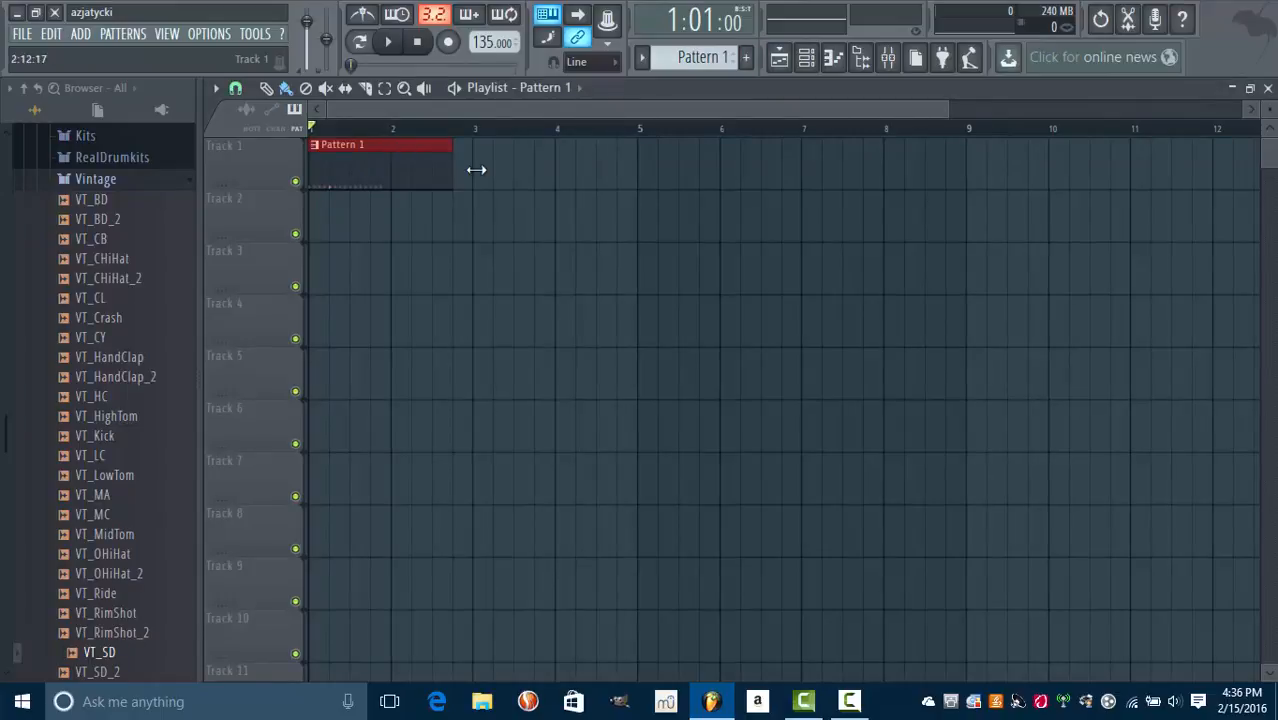
Step: View the Kick channel's notes in the piano roll, close it, and show the channel rack over the playlist
left_click(836, 59)
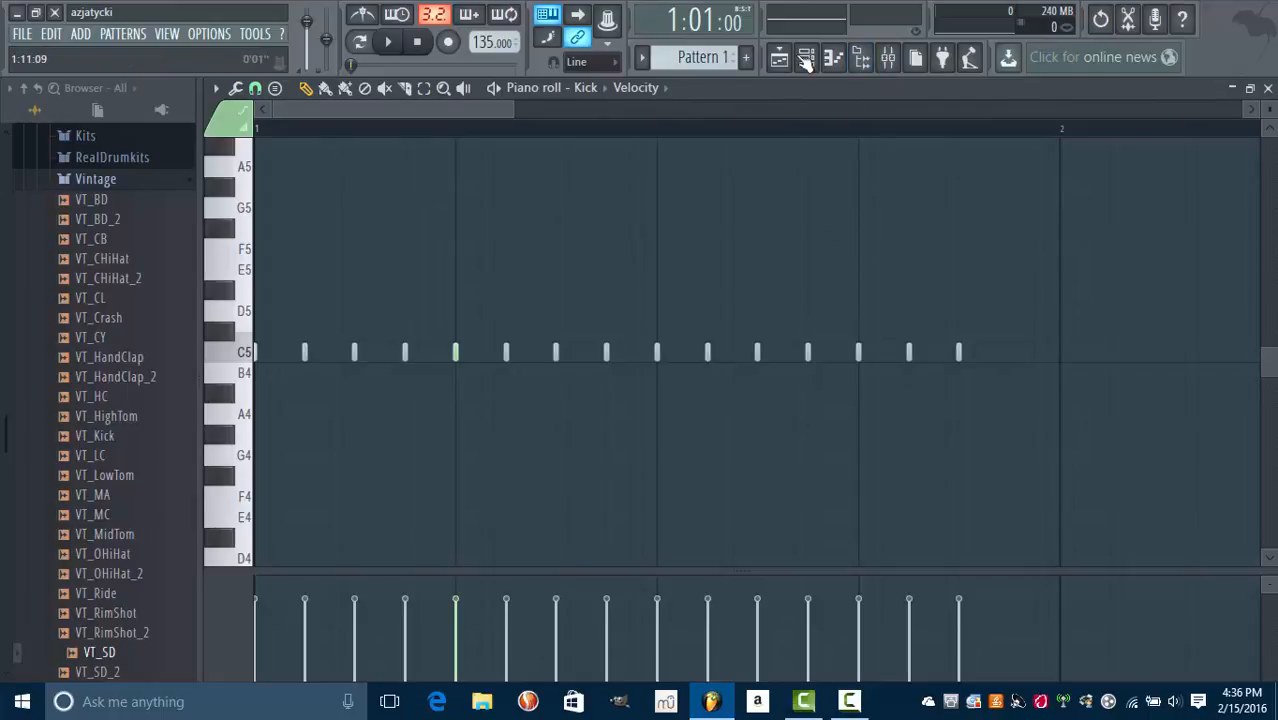
left_click(806, 59)
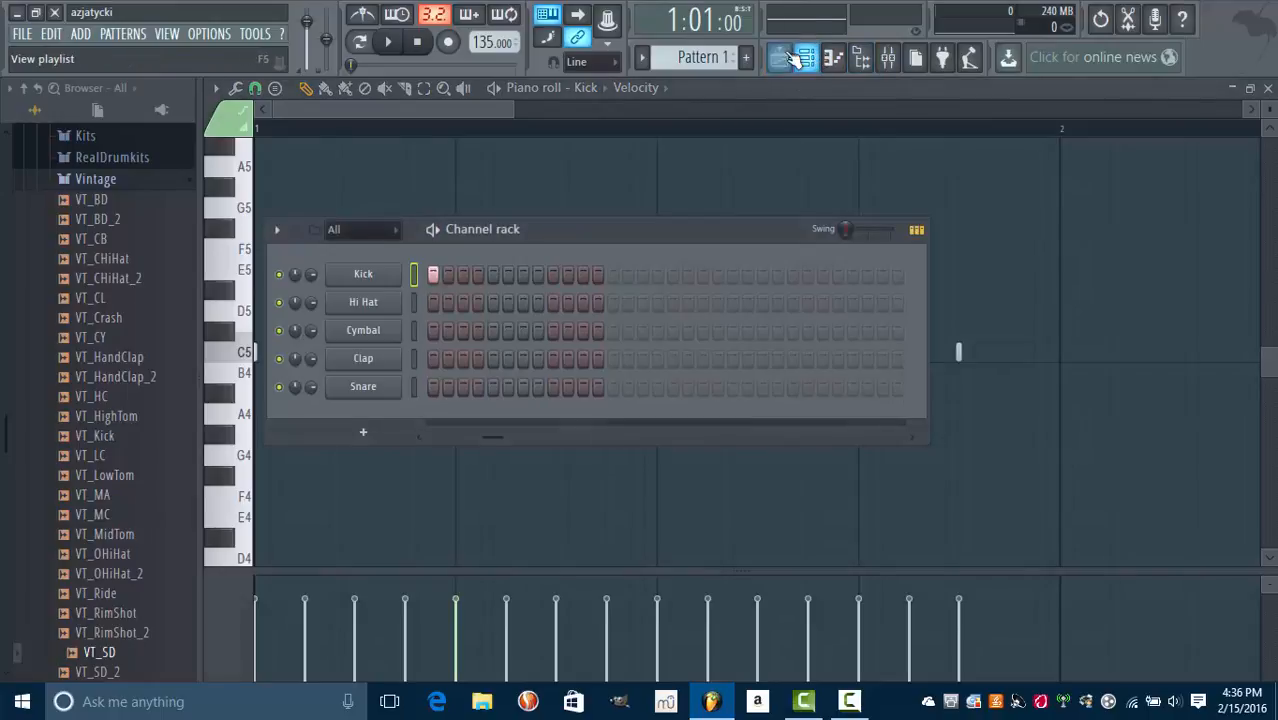
left_click(1270, 90)
left_click_drag(454, 252, 534, 257)
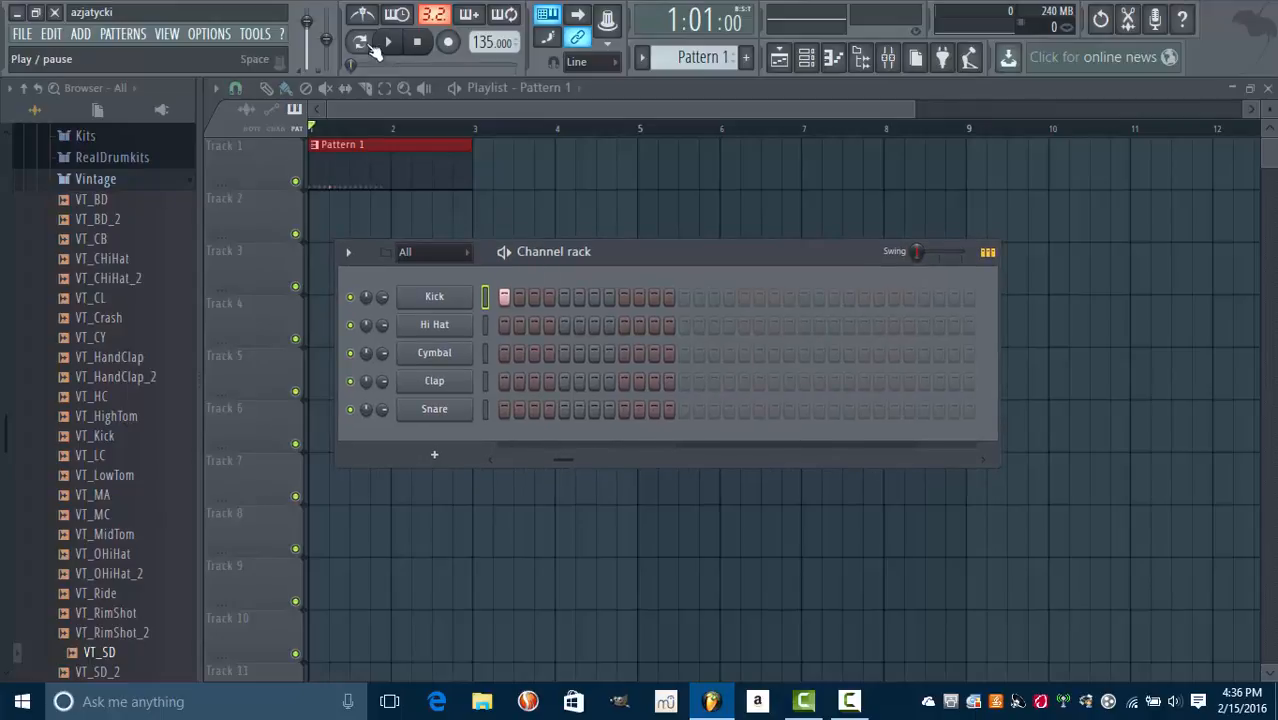
Step: Toggle playback repeatedly between song mode and pattern mode, leaving pattern mode active
left_click(360, 48)
left_click(361, 48)
left_click(361, 48)
left_click(361, 48)
left_click(361, 48)
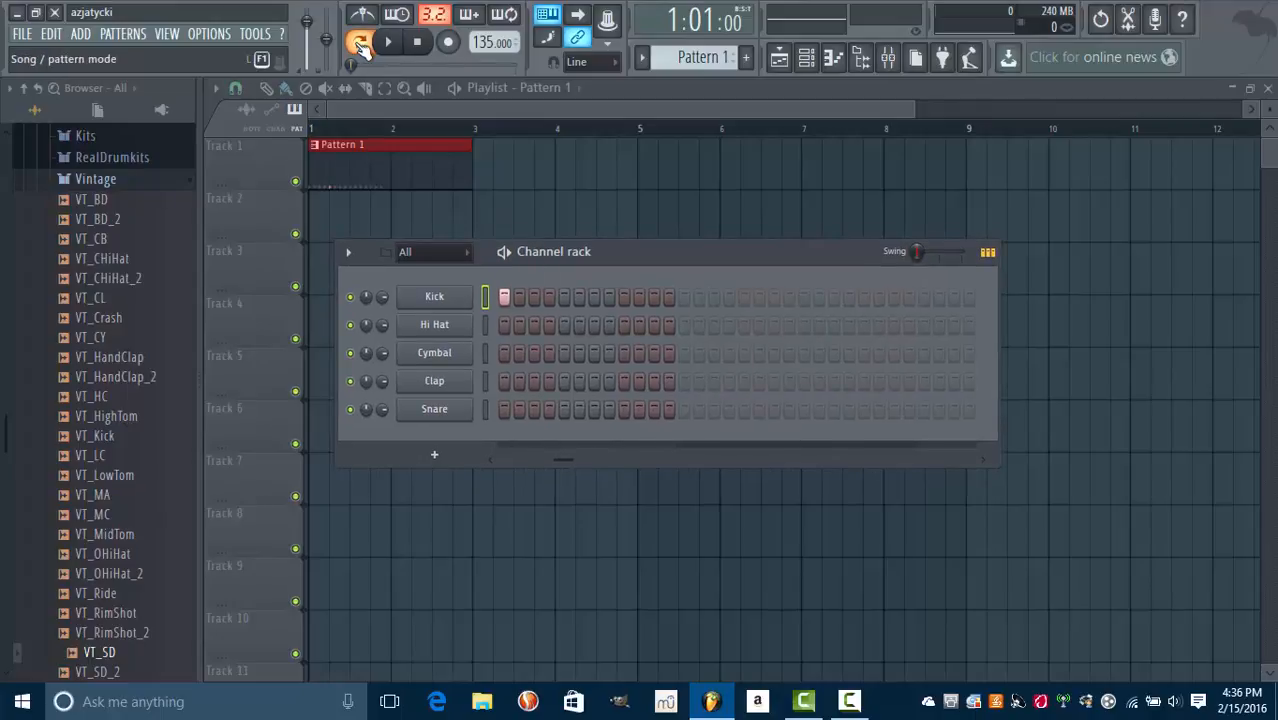
left_click(361, 48)
left_click(361, 48)
left_click(361, 48)
left_click(361, 48)
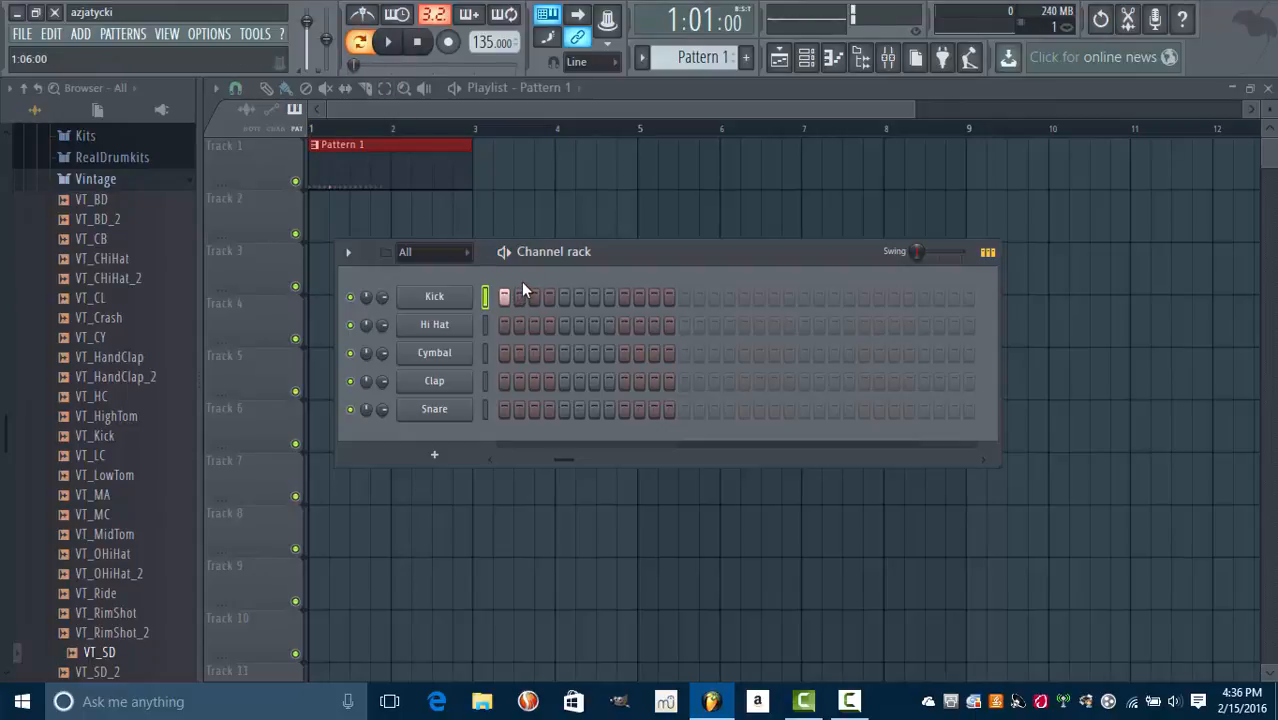
left_click(362, 46)
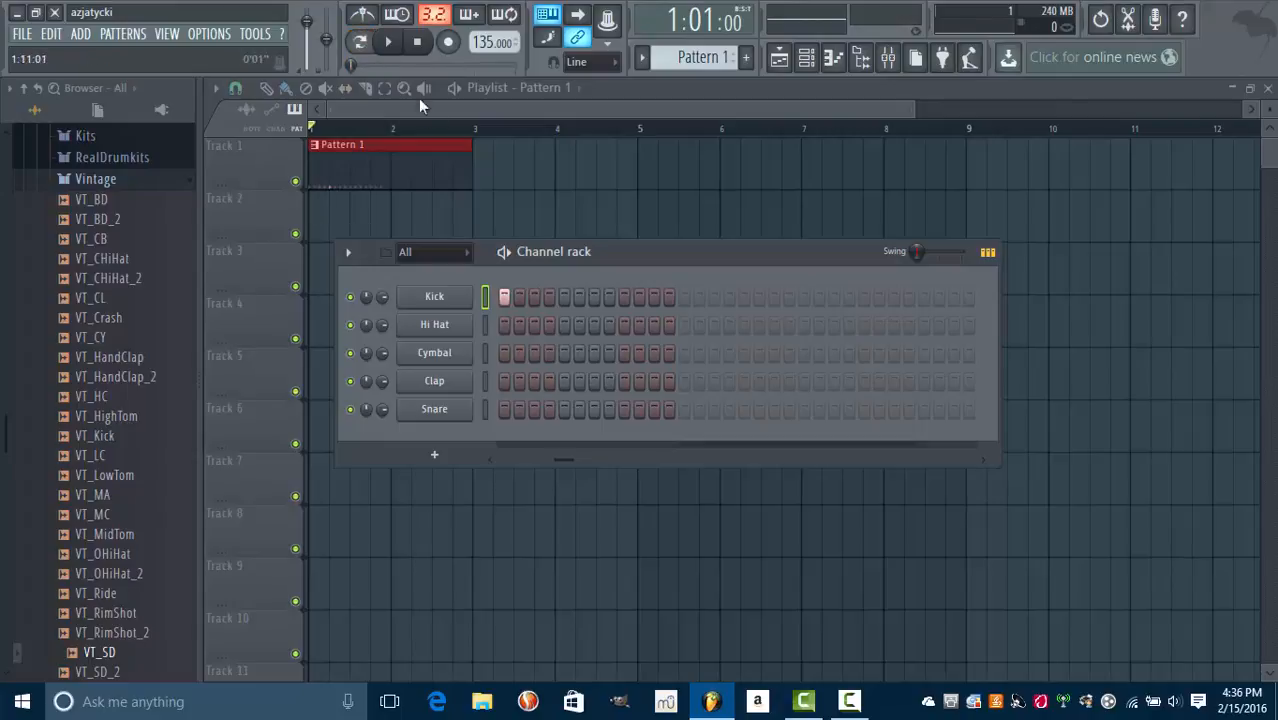
left_click(362, 46)
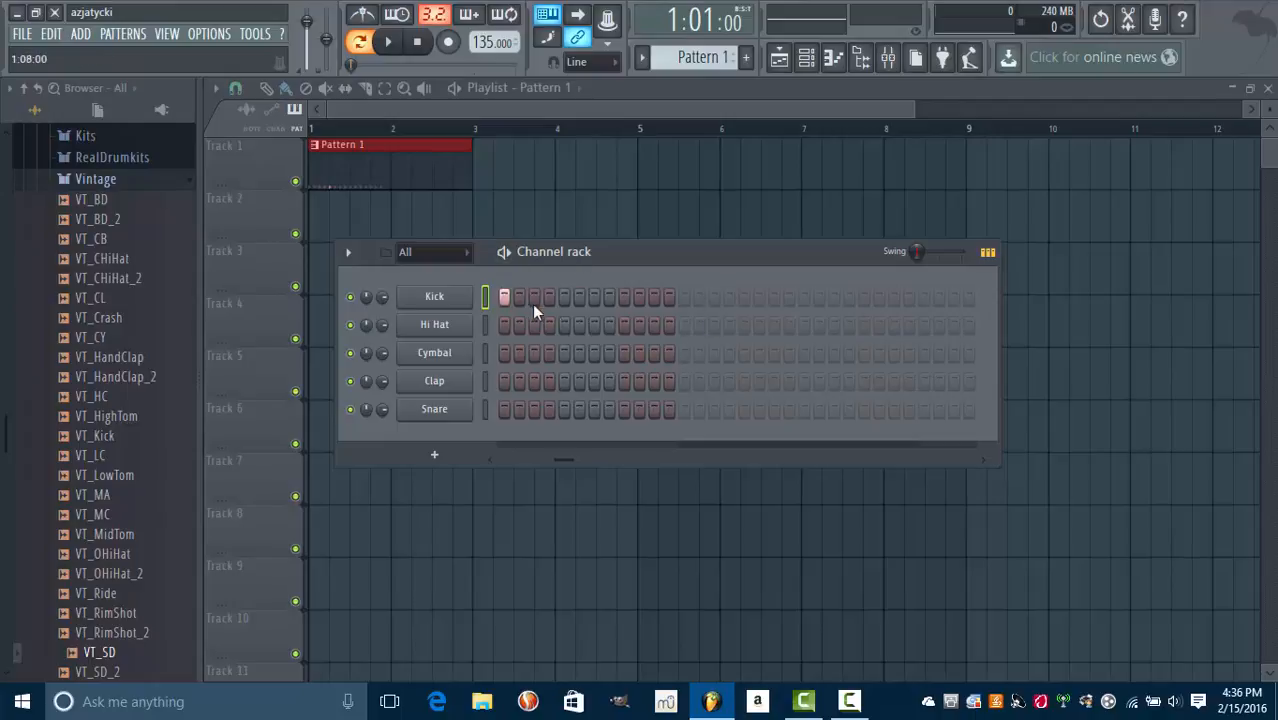
Step: Fill the Kick channel's steps through step 18 and play the pattern briefly
mouse_move(510, 298)
left_mouse_down()
mouse_move(739, 294)
mouse_move(543, 303)
left_mouse_up()
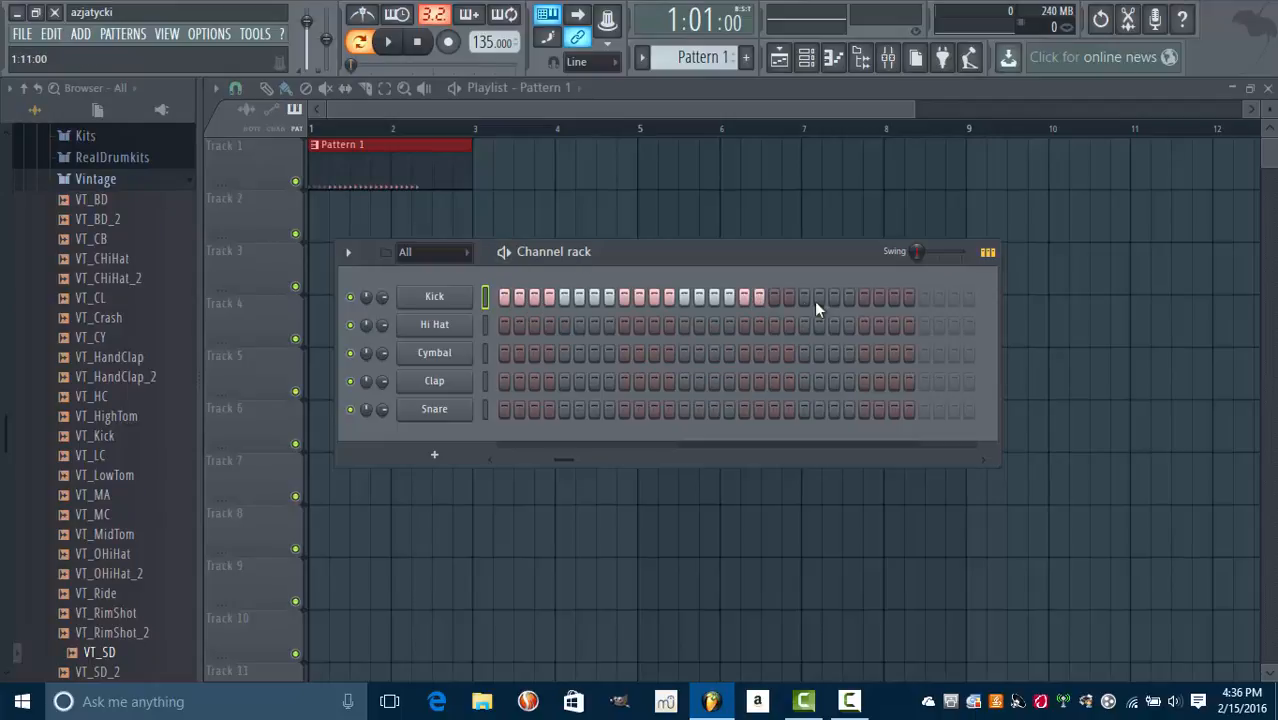
key("space")
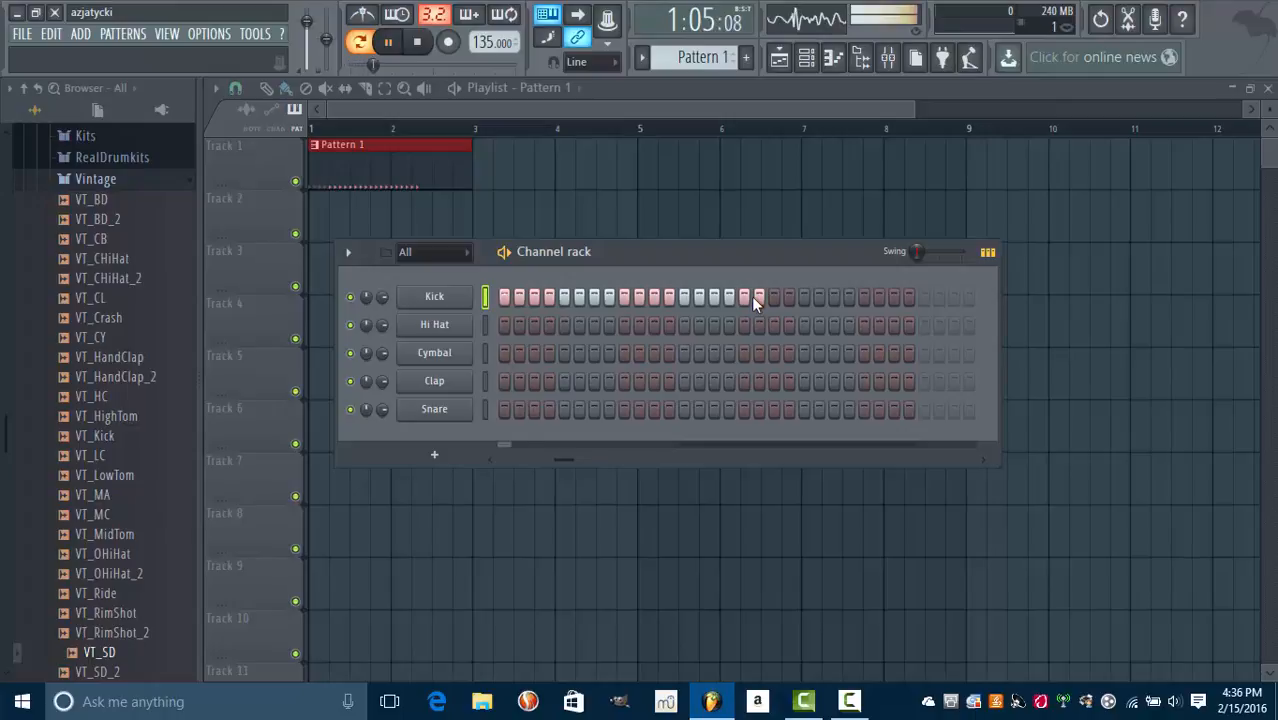
key("space")
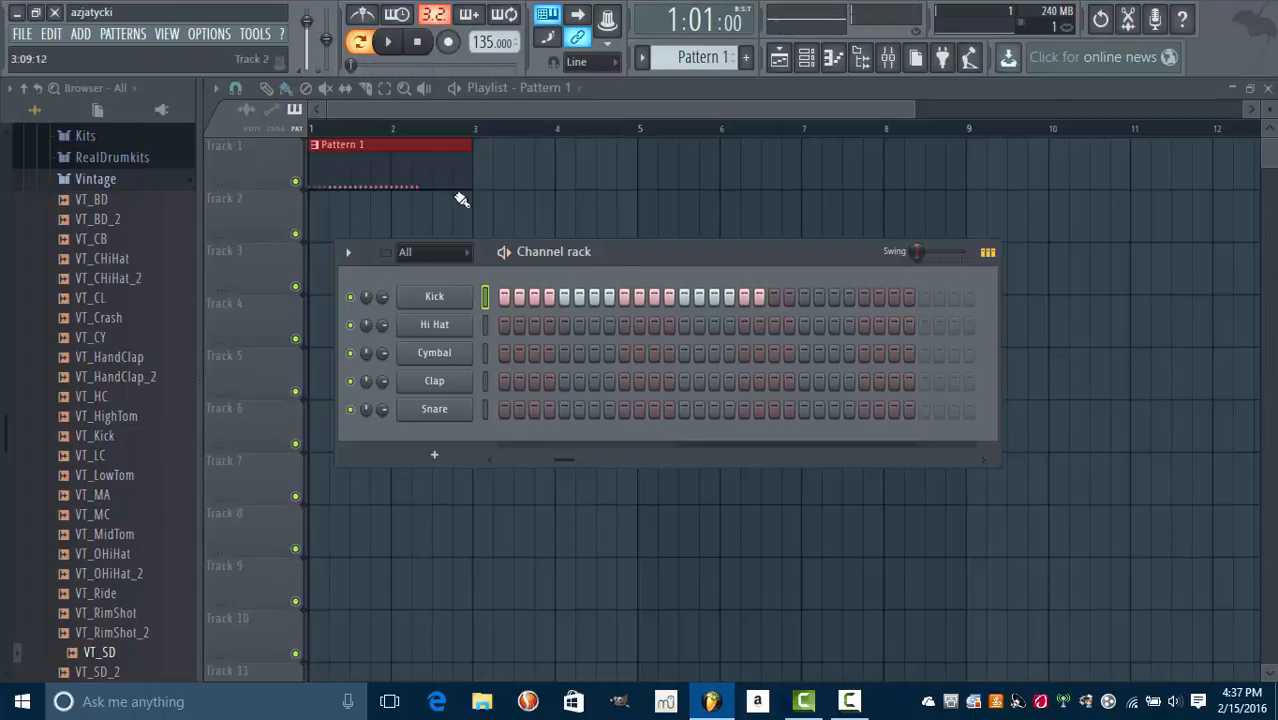
Step: Place a second Pattern 1 clip on Track 2 starting at 1:13:00, and play in pattern mode and in song mode
left_click_drag(320, 213, 428, 205)
key("space")
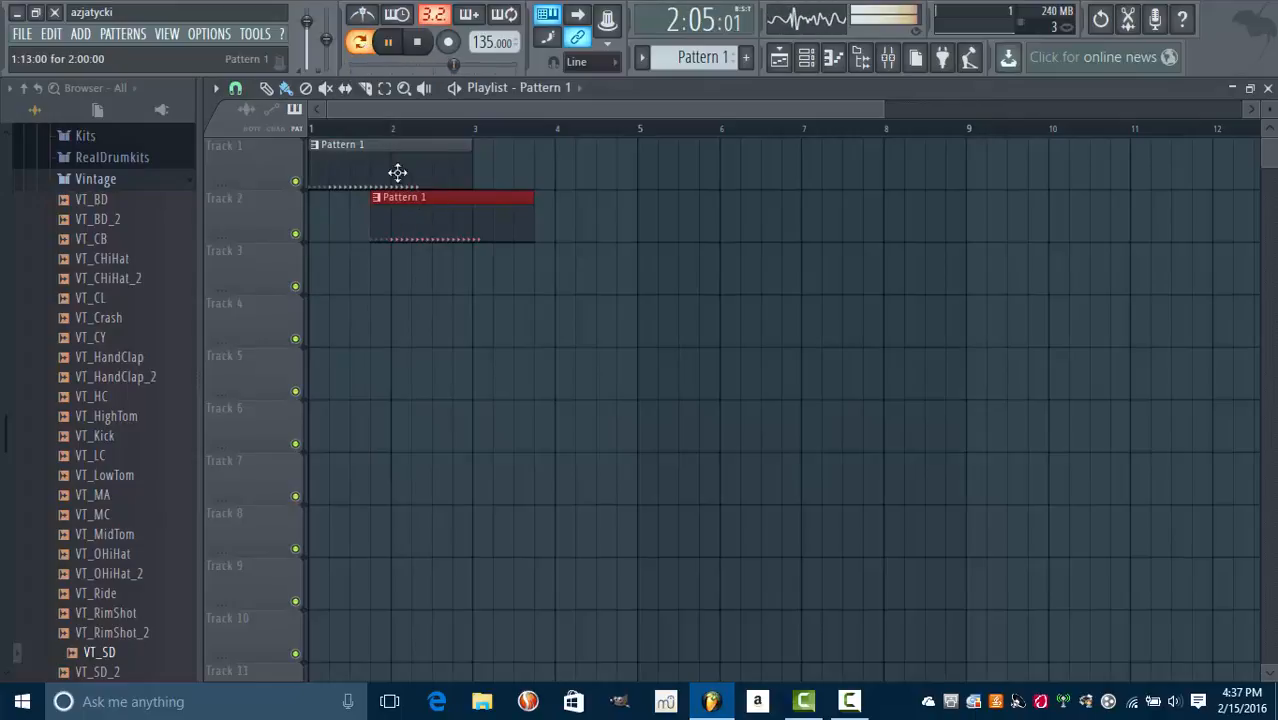
left_click(417, 41)
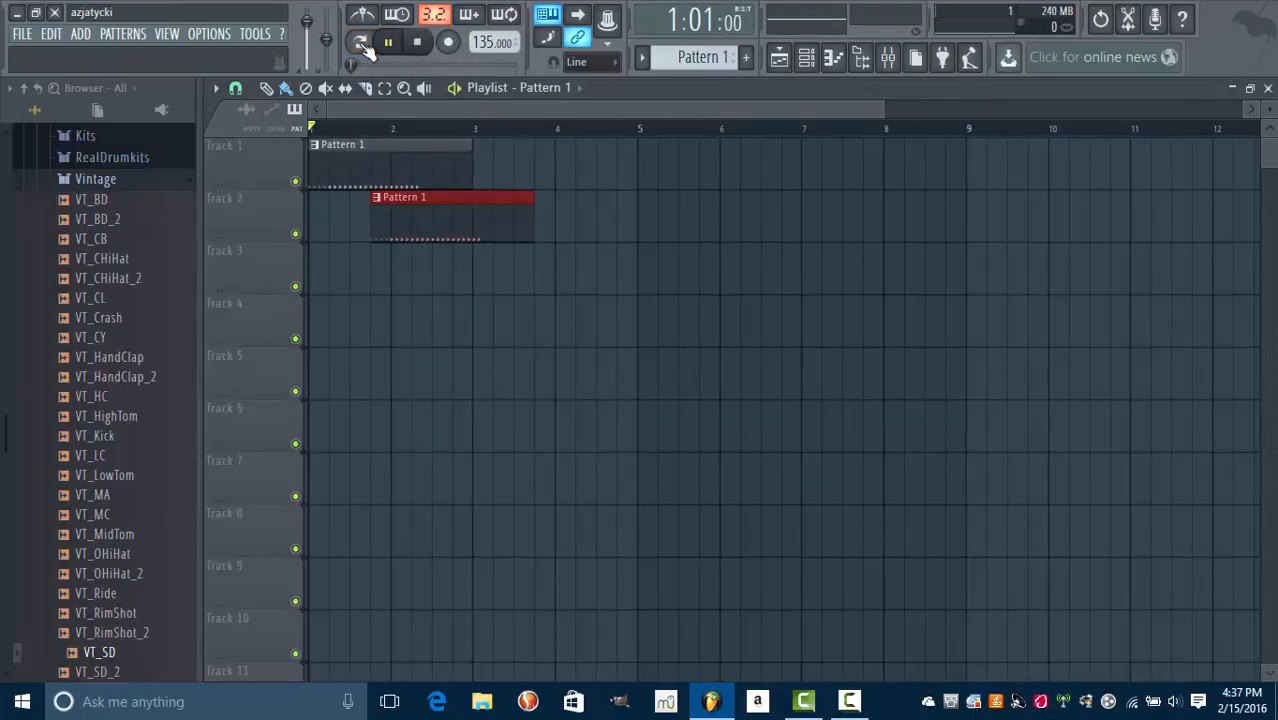
left_click(375, 44)
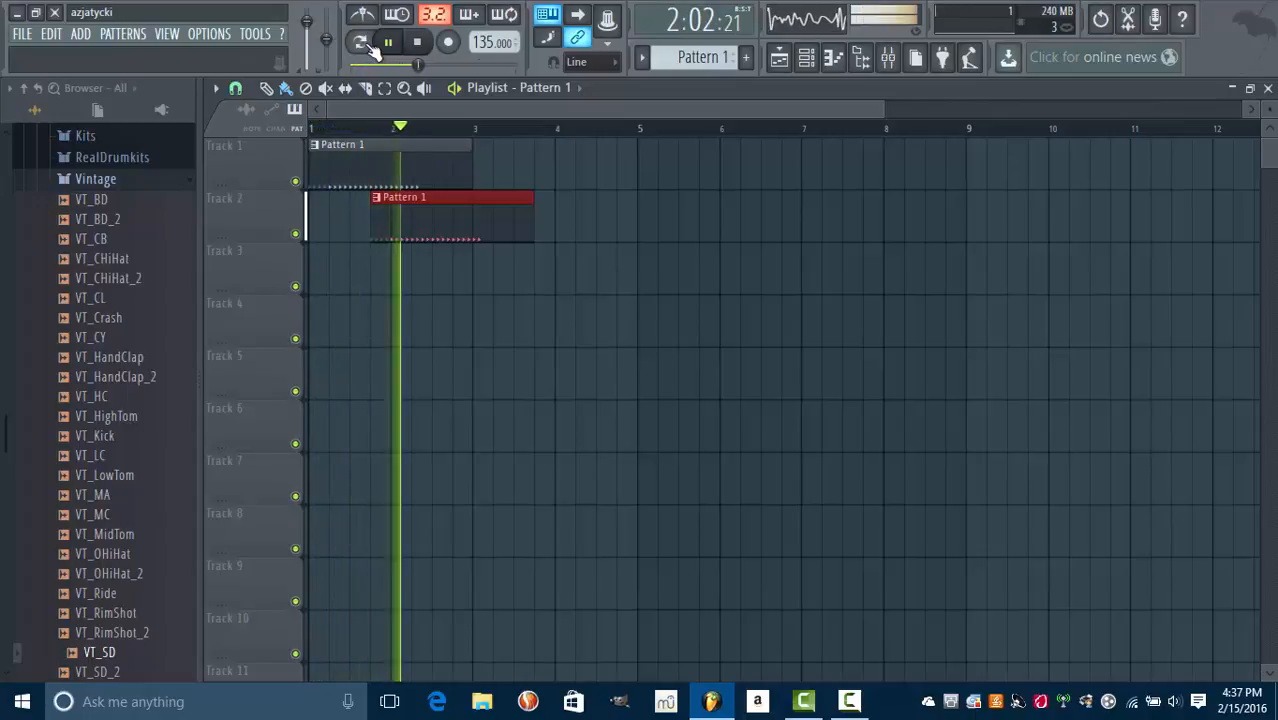
Step: Stop playback, delete the Pattern 1 clip on Track 2, and clear the Kick channel's steps except step 1
left_click(417, 41)
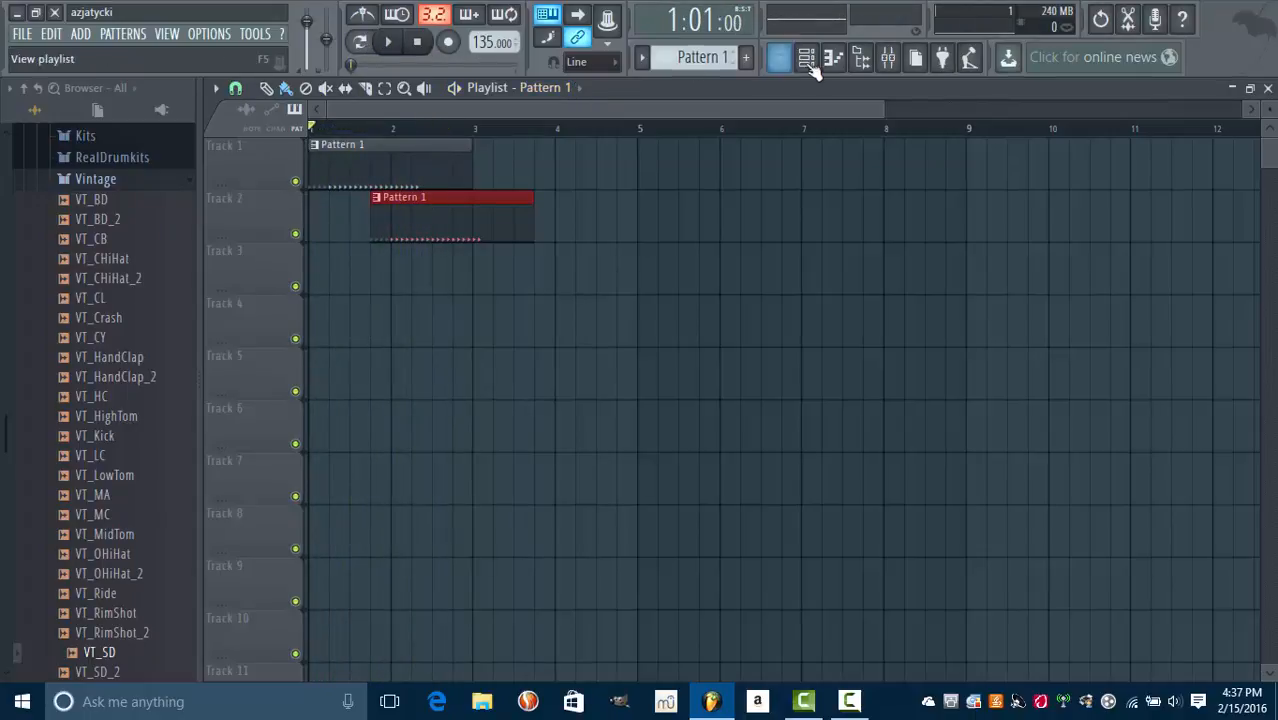
right_click(488, 205)
left_click(805, 60)
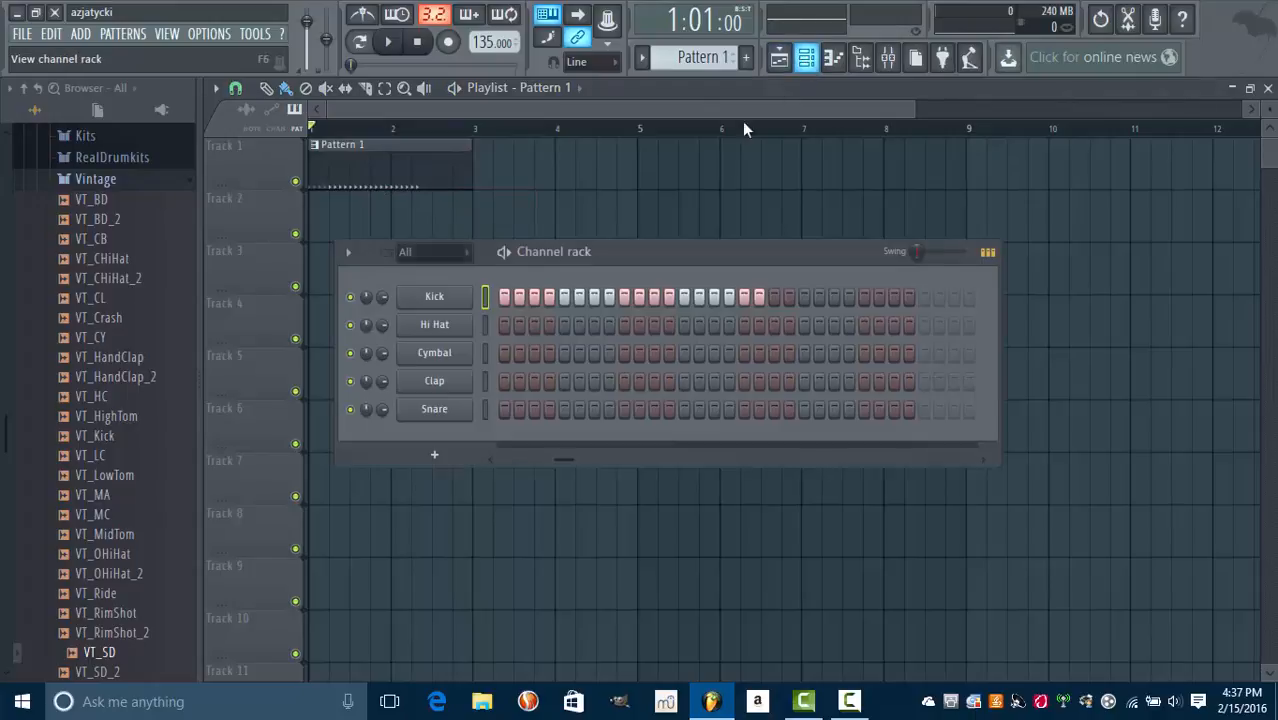
left_click_drag(755, 298, 518, 296)
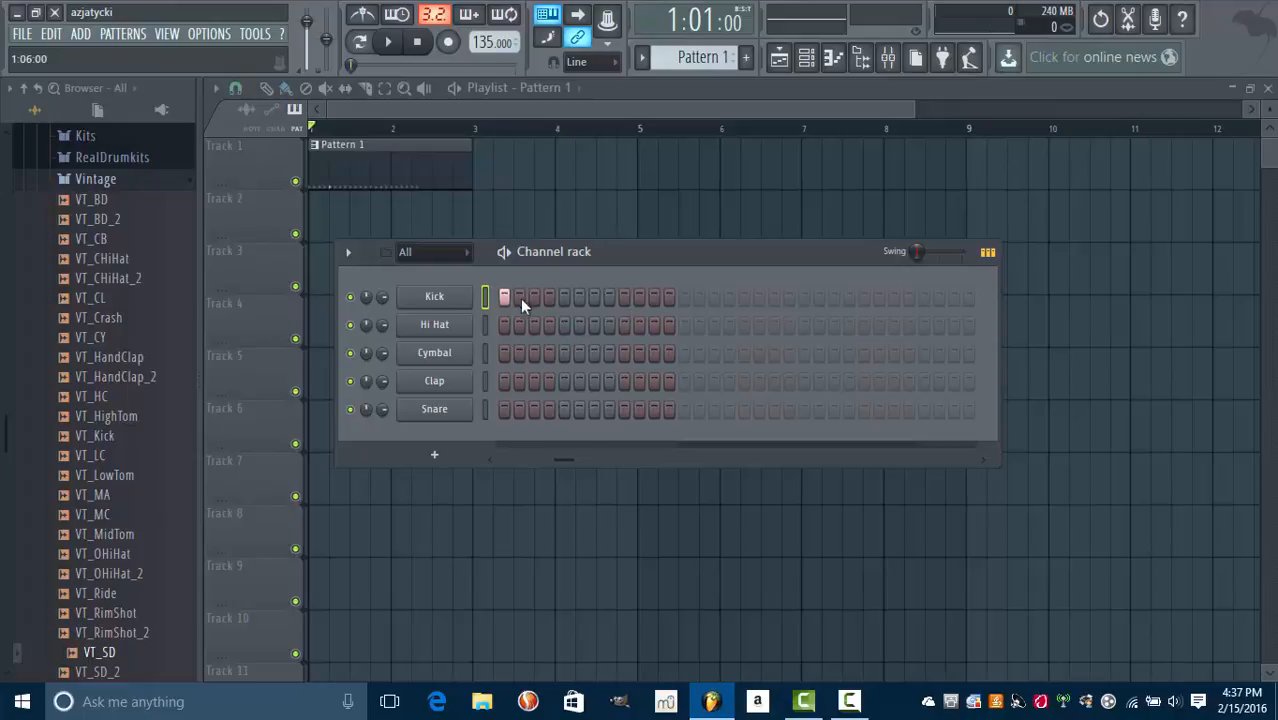
left_click_drag(564, 460, 490, 442)
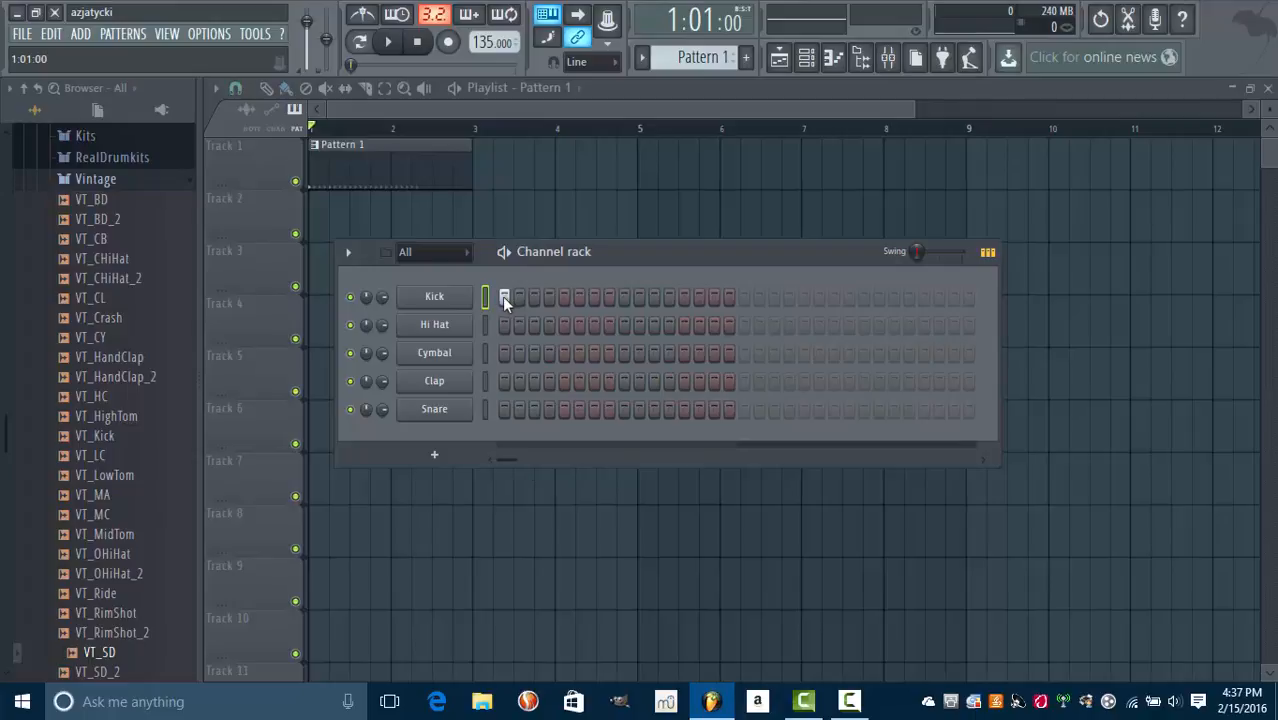
Step: Add Snare hits at steps 9 and 25 and a Kick hit at step 17, and play the pattern briefly
left_click(624, 410)
left_click(744, 297)
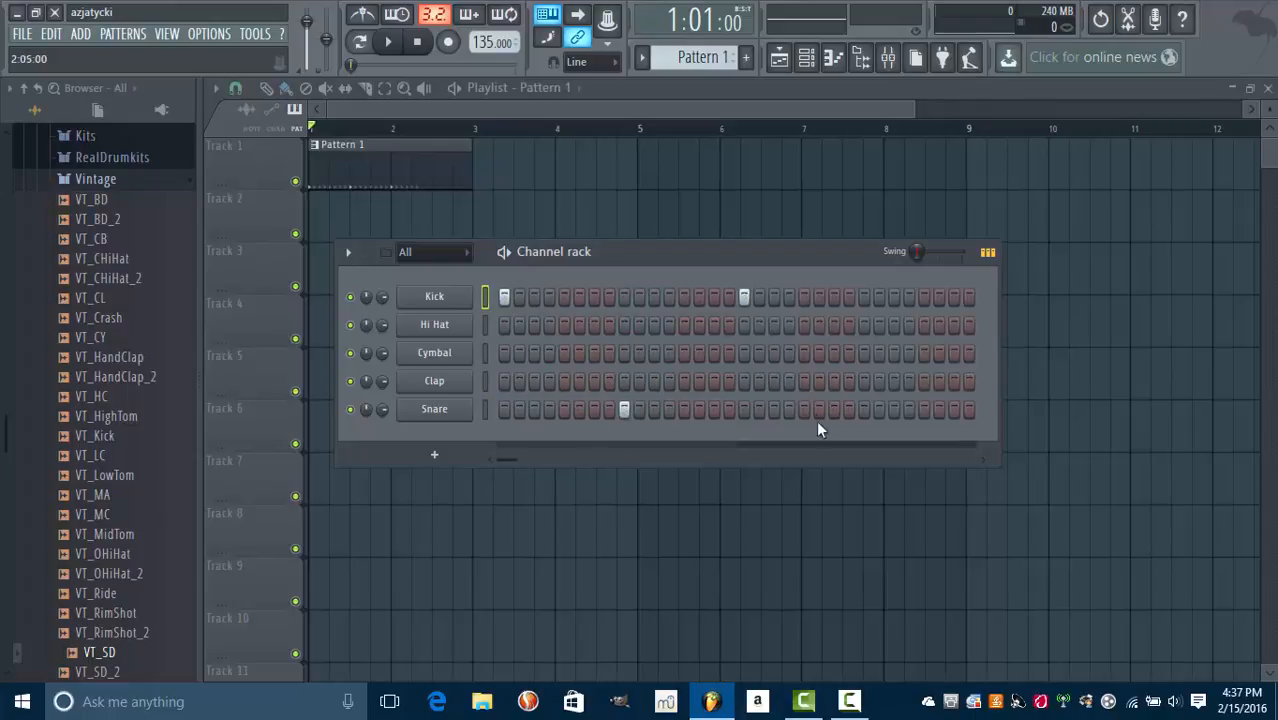
key("space")
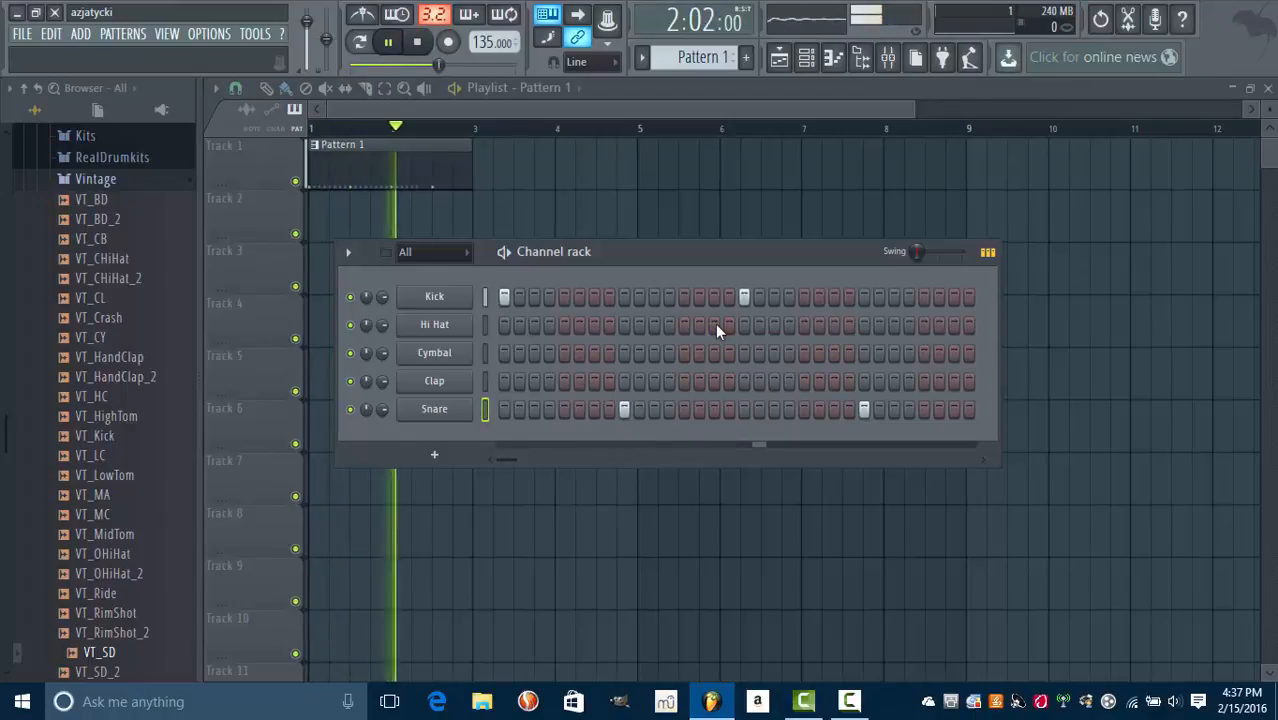
key("space")
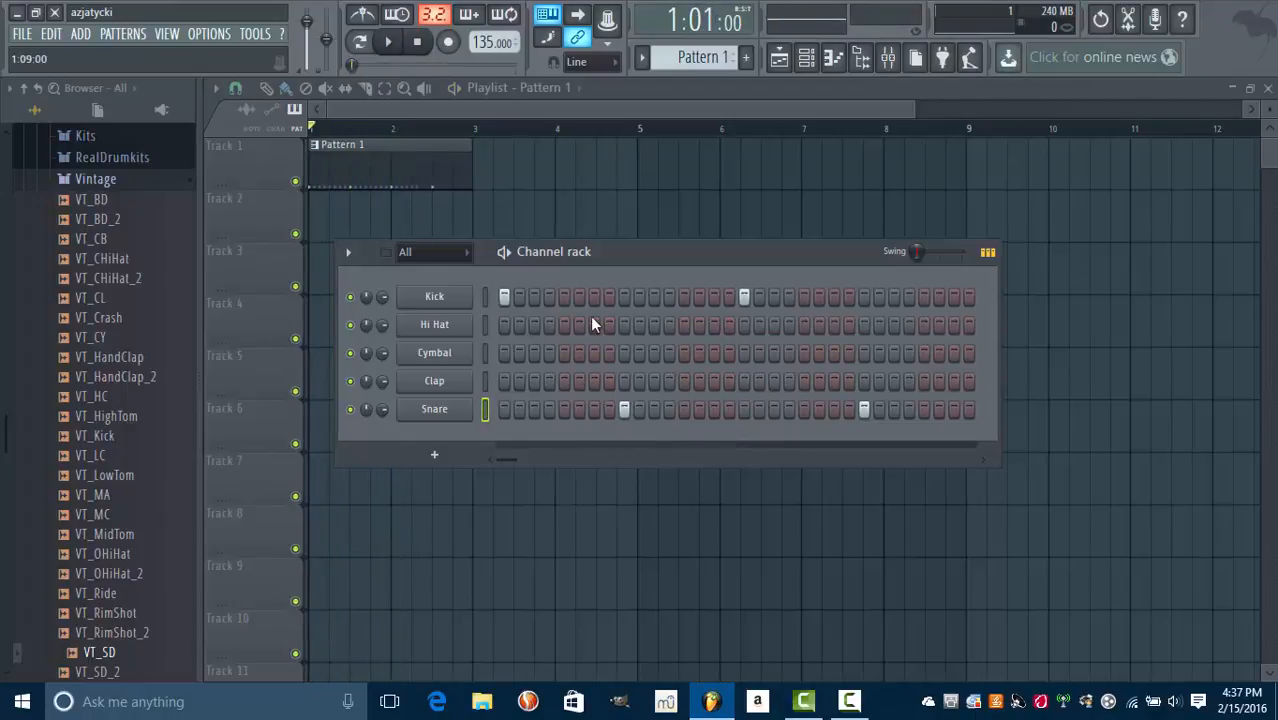
Step: Play the pattern while trying an extra Kick hit at steps 3 and 5, settling it at step 7
left_click(534, 297)
key("space")
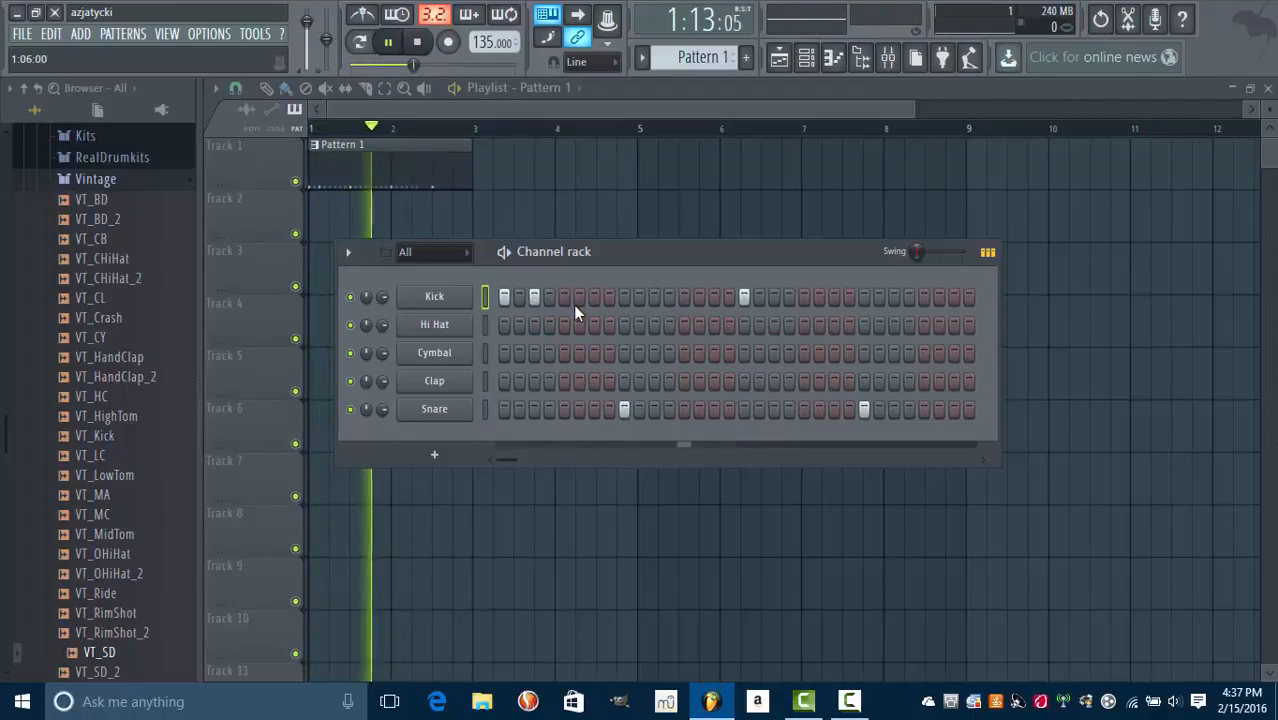
left_click(536, 296)
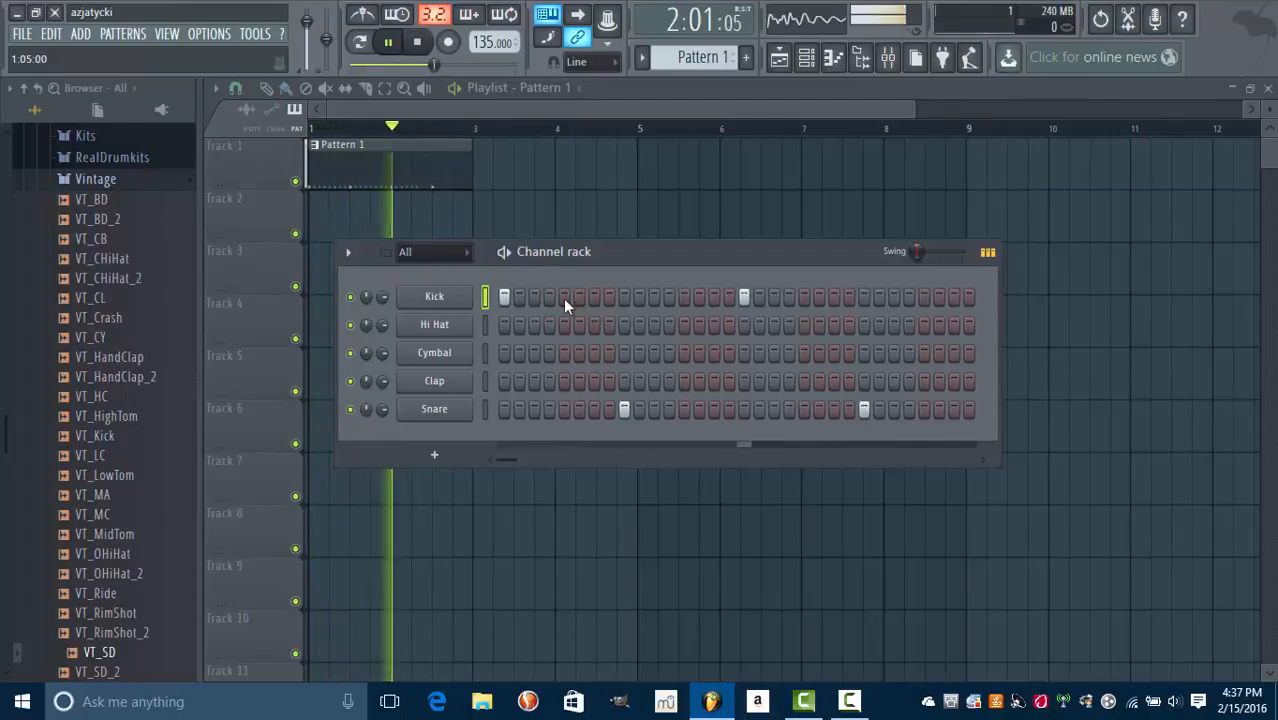
left_click(564, 297)
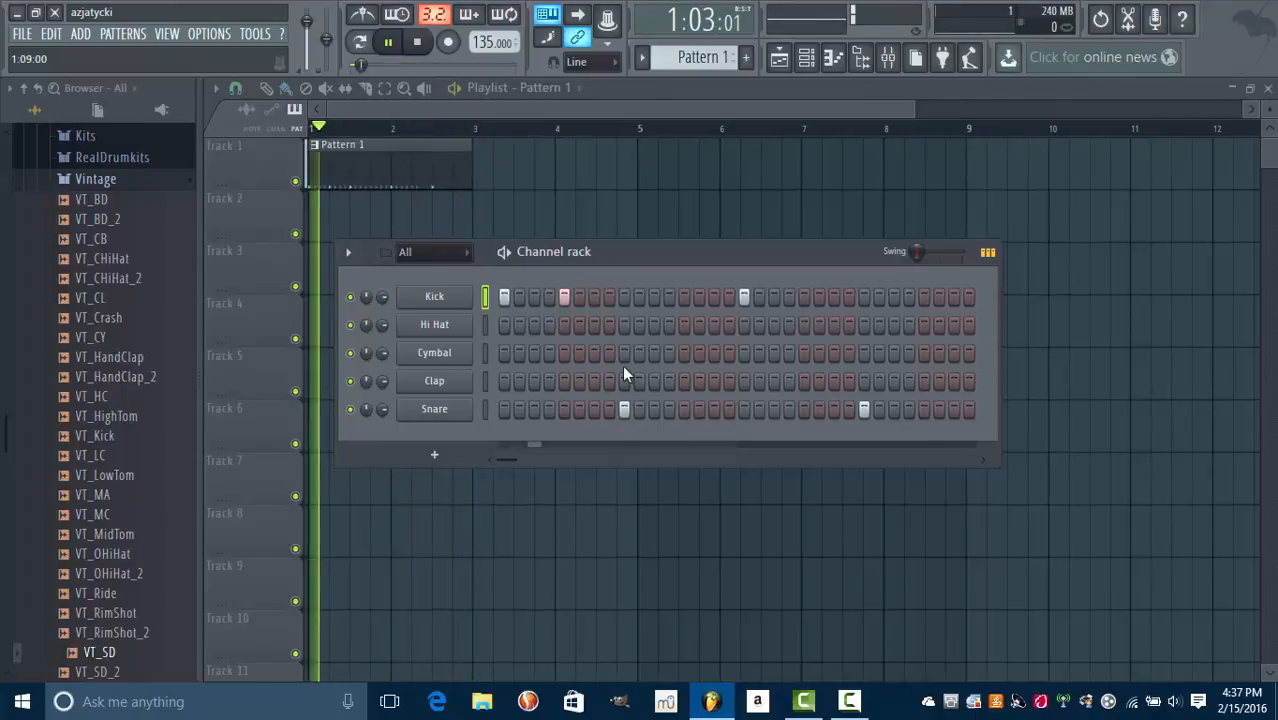
left_click(564, 299)
left_click(594, 301)
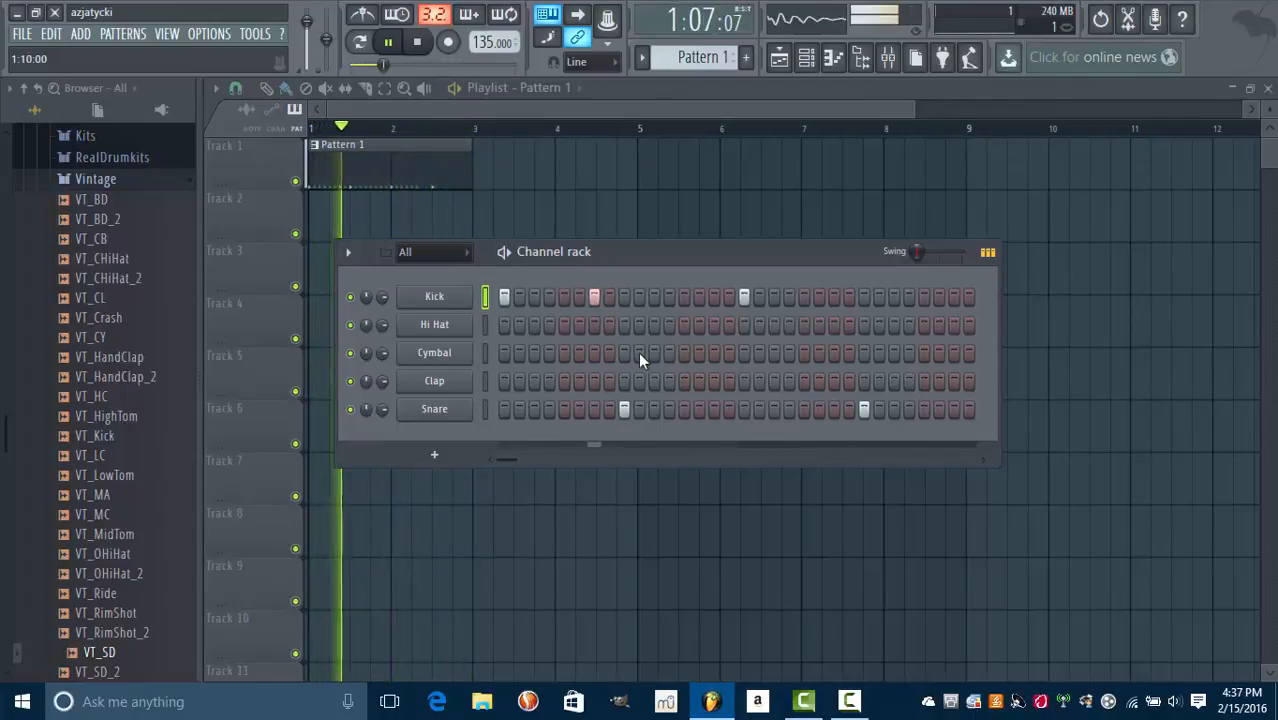
Step: Try another Kick hit at steps 11 and 12 during playback, settling it at step 13
left_click(651, 298)
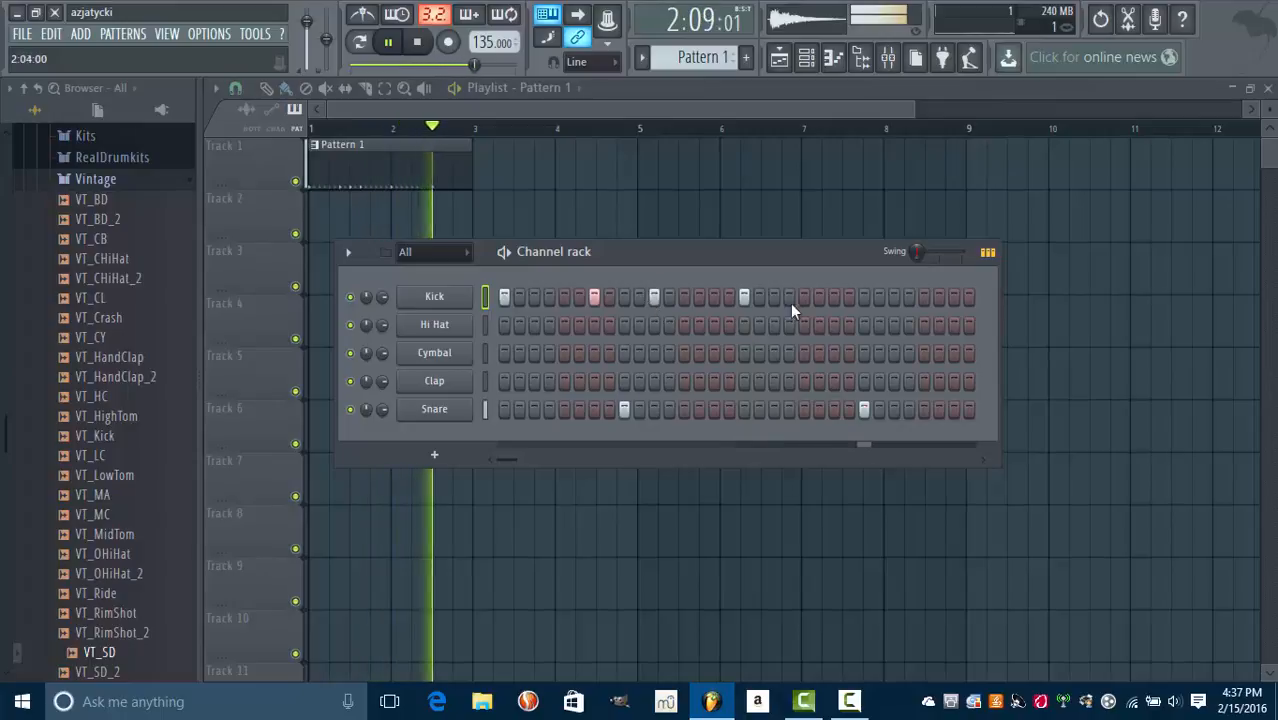
left_click(653, 297)
left_click(668, 297)
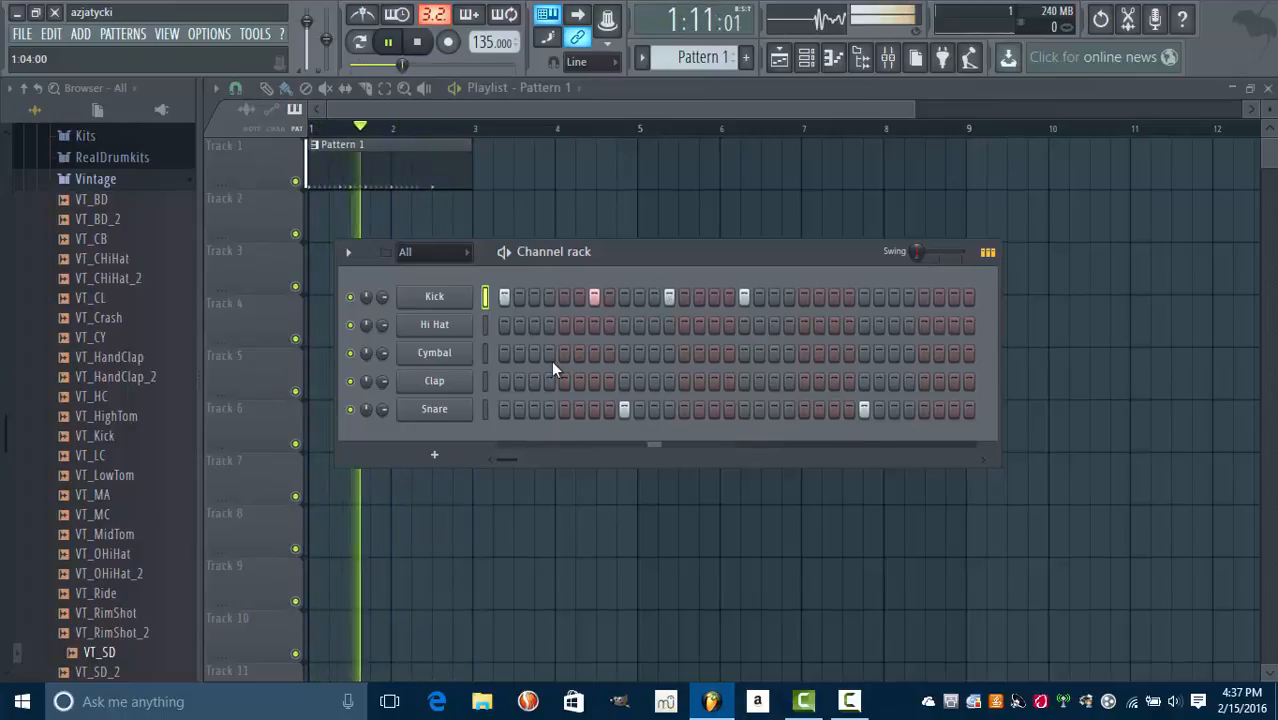
left_click(668, 296)
left_click(683, 296)
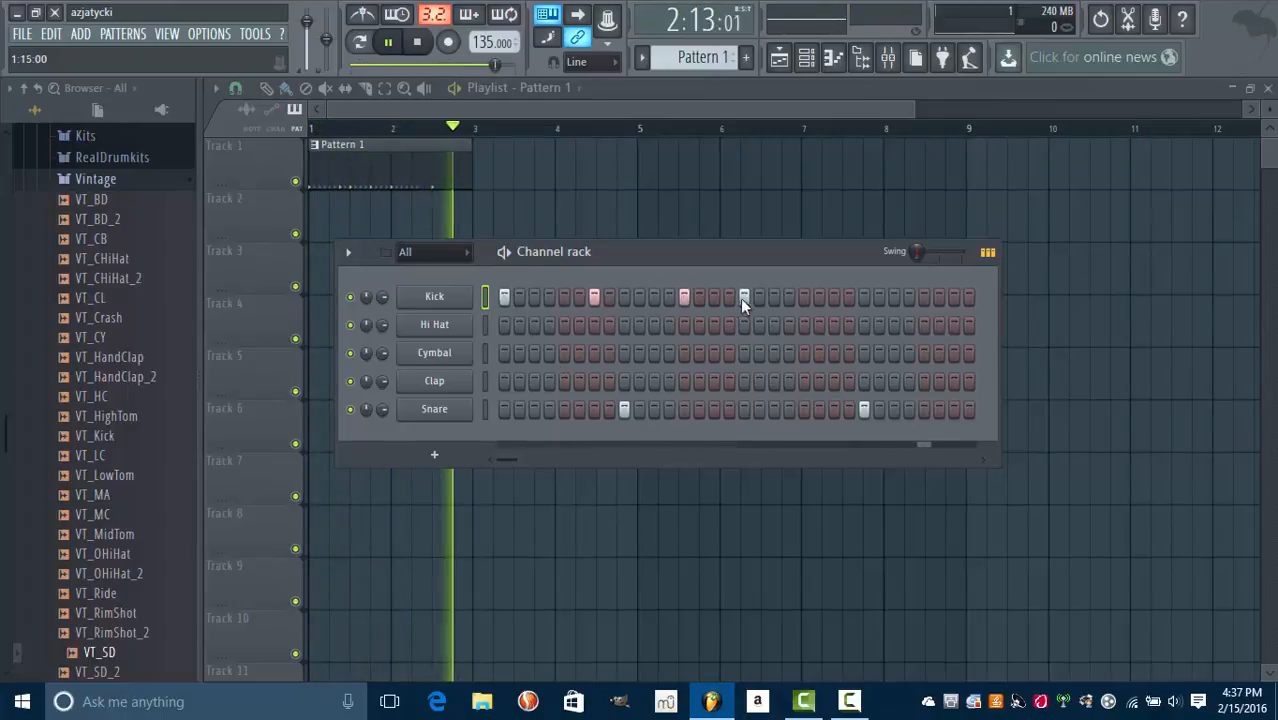
Step: Add Kick hits at steps 23 and 28, trying one at step 27 and removing it
left_click(832, 296)
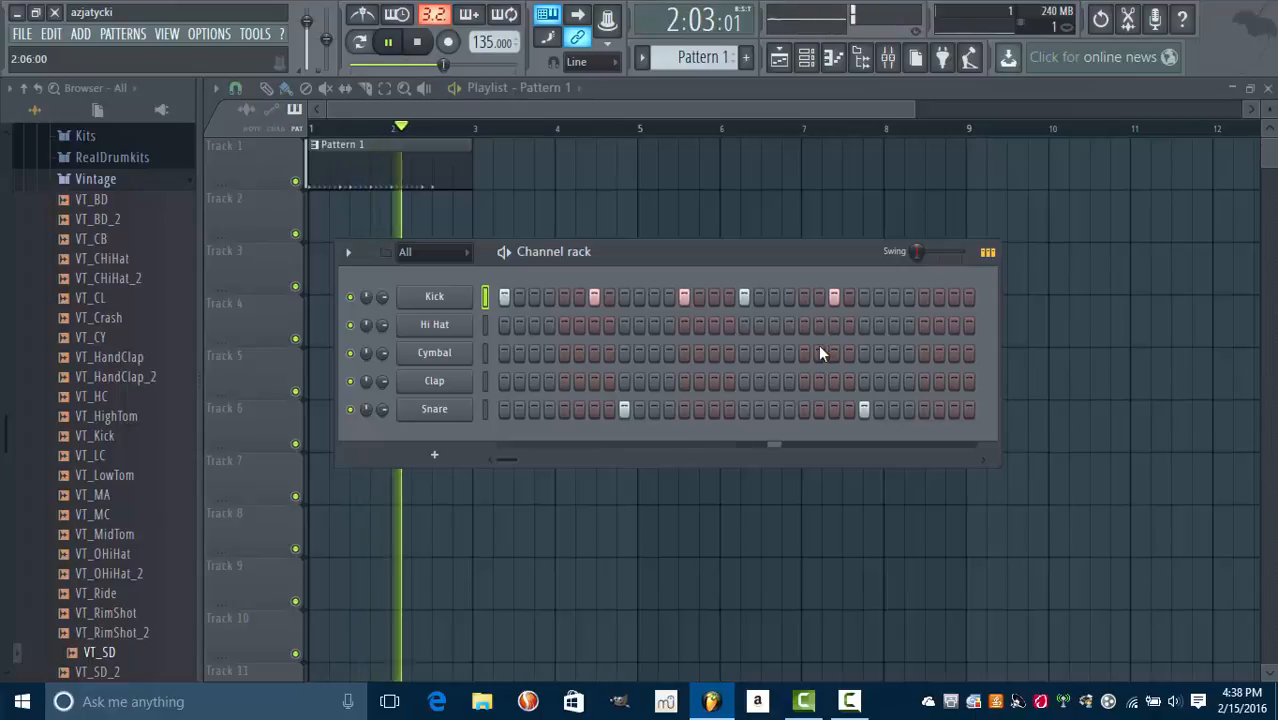
left_click(894, 297)
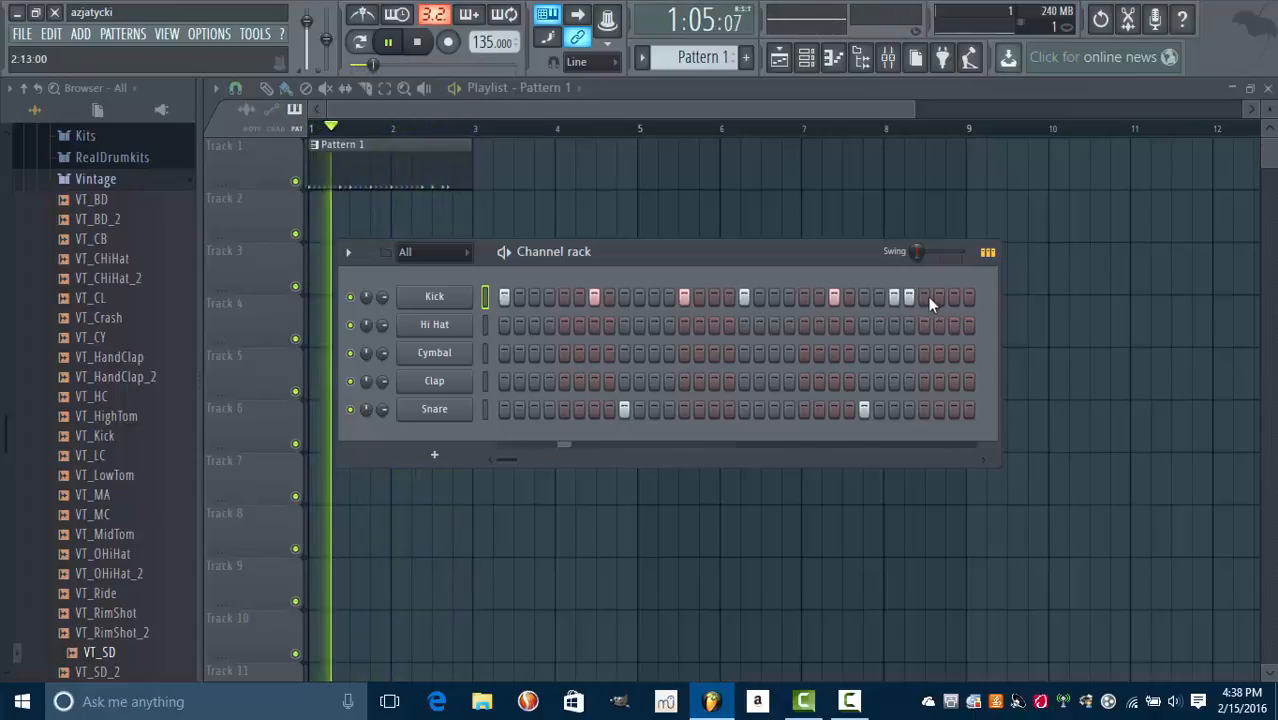
left_click(910, 297)
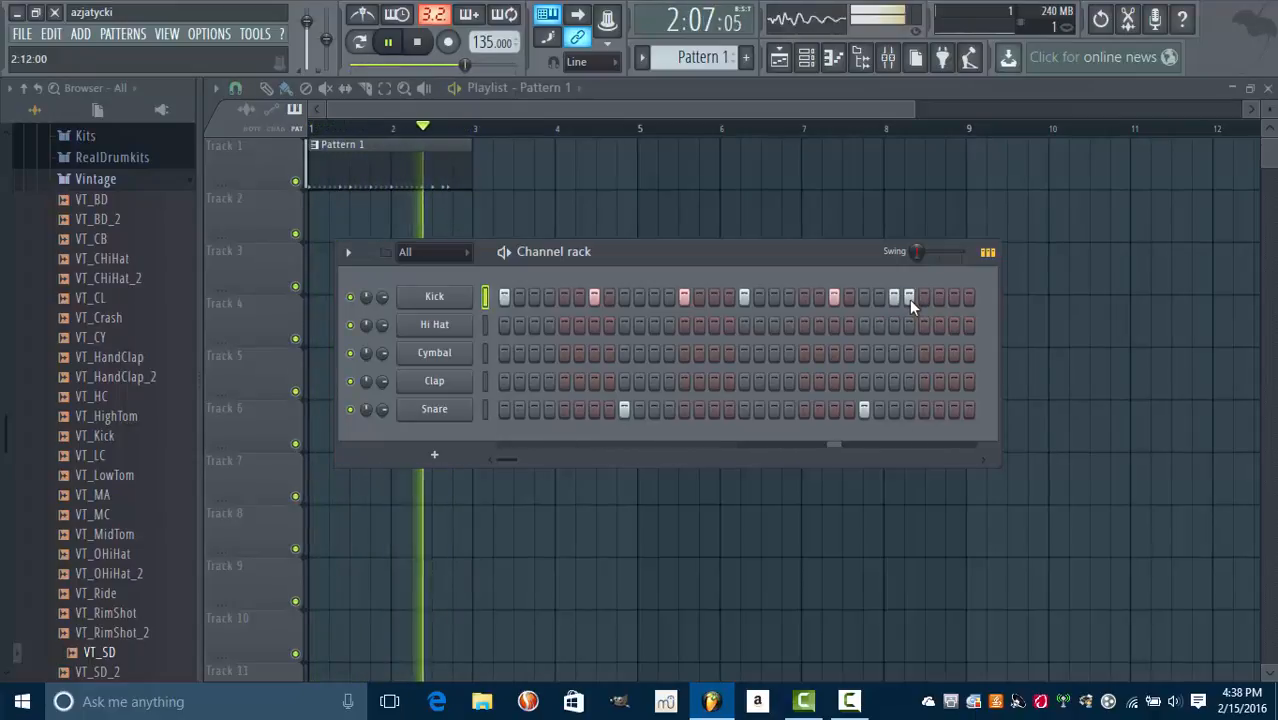
left_click(897, 296)
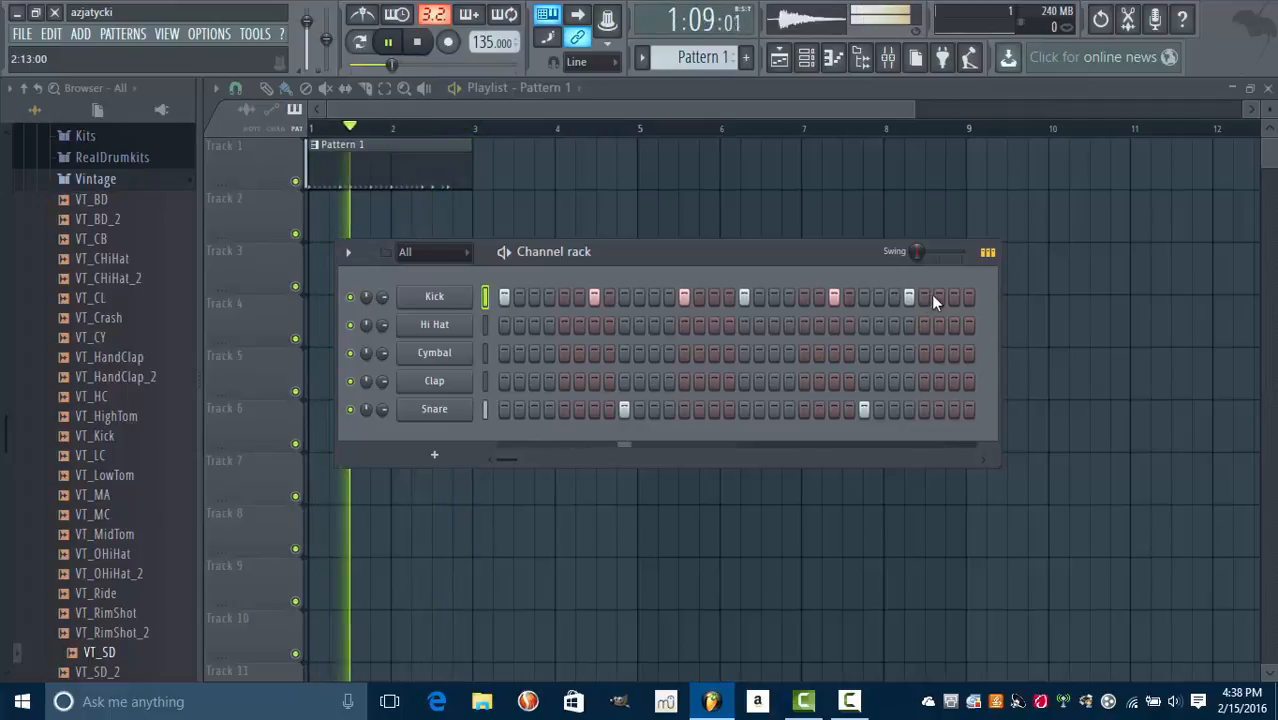
Step: Try a Kick hit at step 30 and remove it, move the step 28 Kick hit to step 29, and stop playback
left_click(940, 296)
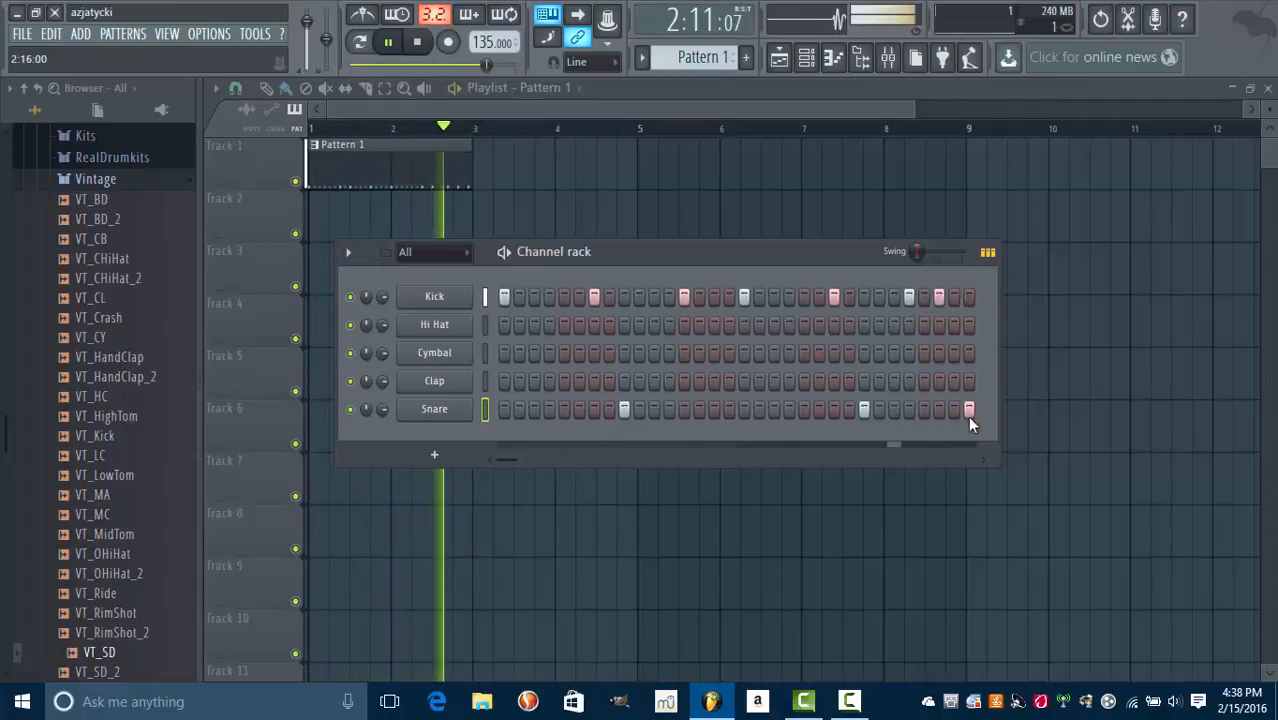
left_click(937, 295)
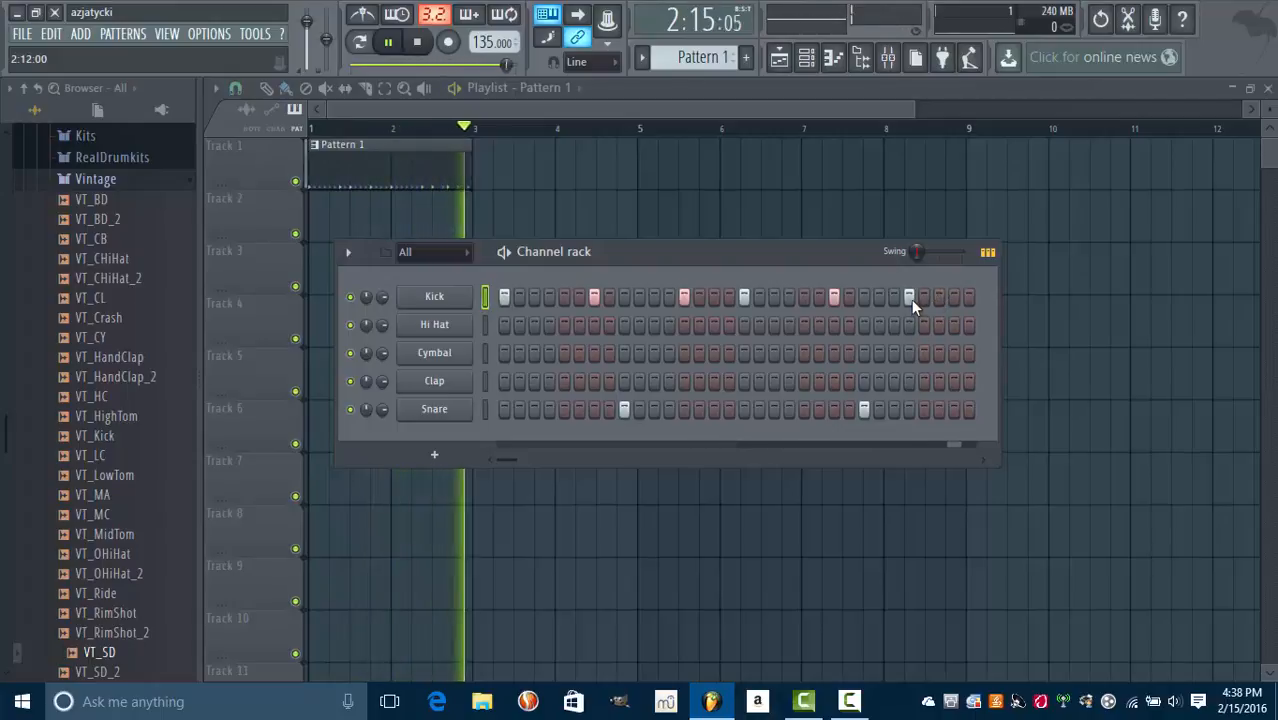
right_click(911, 299)
left_click(926, 298)
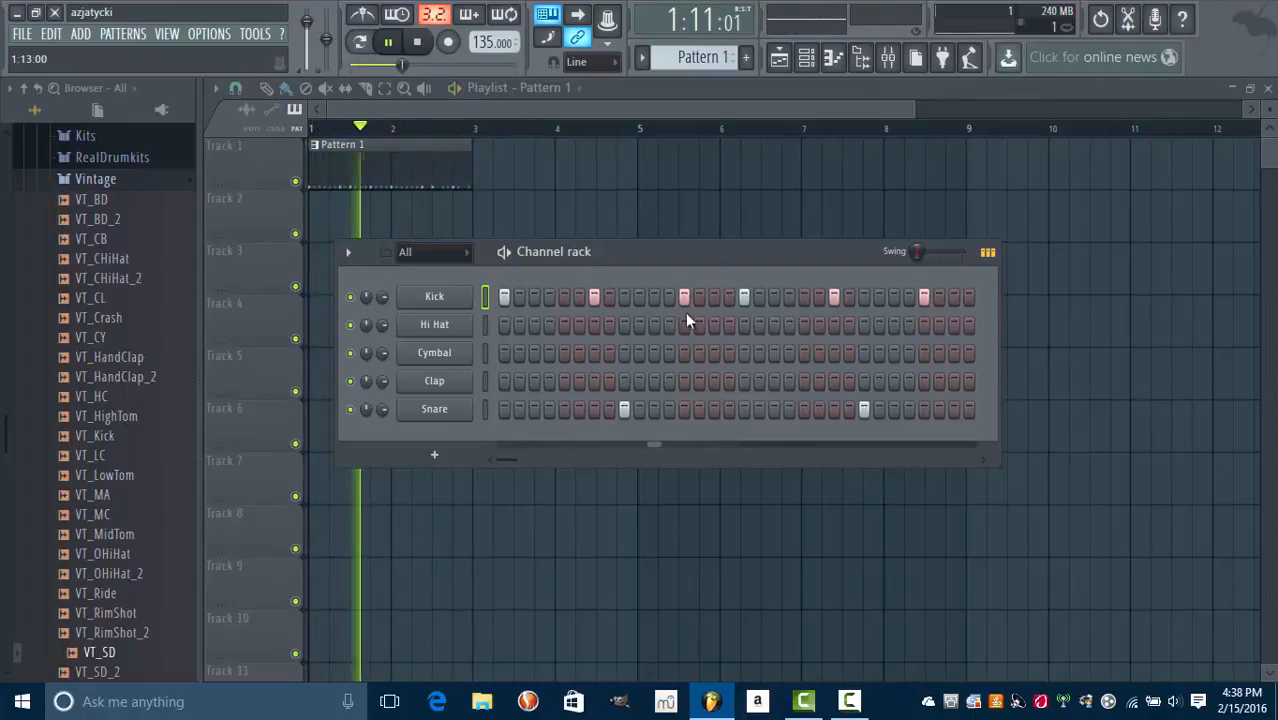
left_click(416, 43)
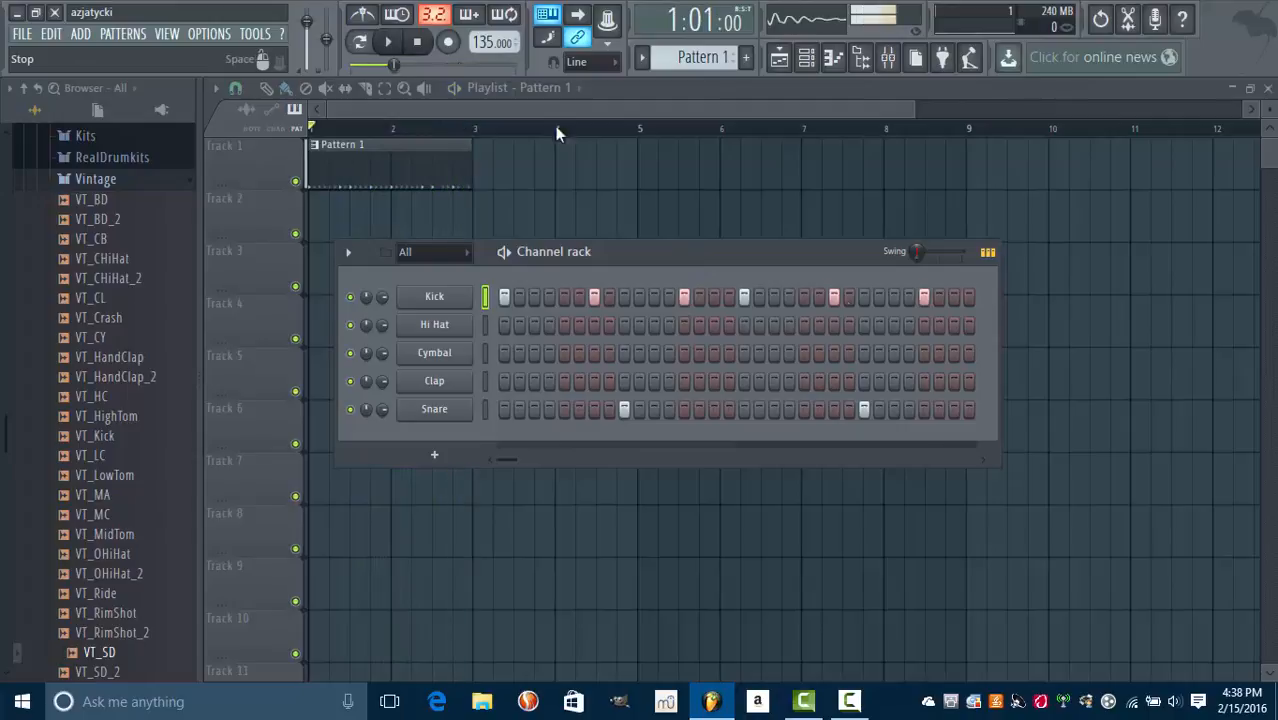
Step: Move the Kick hit at step 17 to step 19 and play the pattern briefly
right_click(764, 298)
left_click(774, 299)
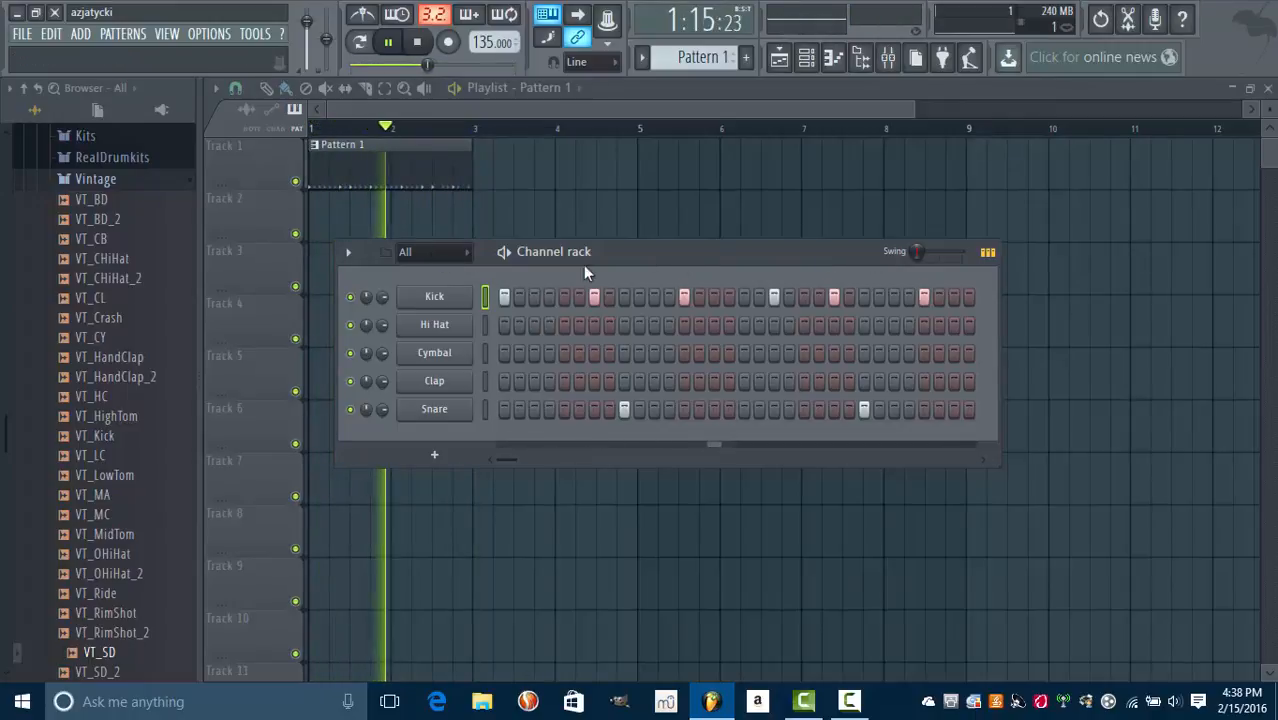
key("space")
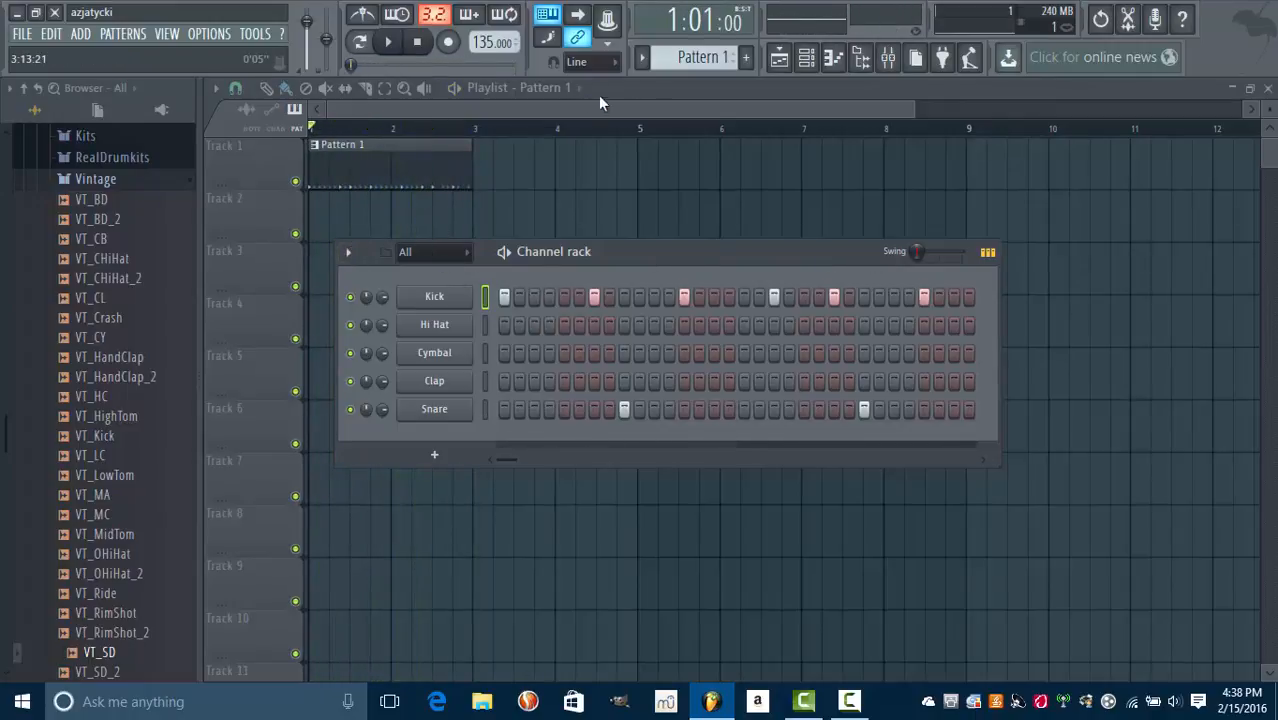
Step: Rename Pattern 1 to Kick/Snare and give it a blue color
left_click(650, 60)
left_click(769, 140)
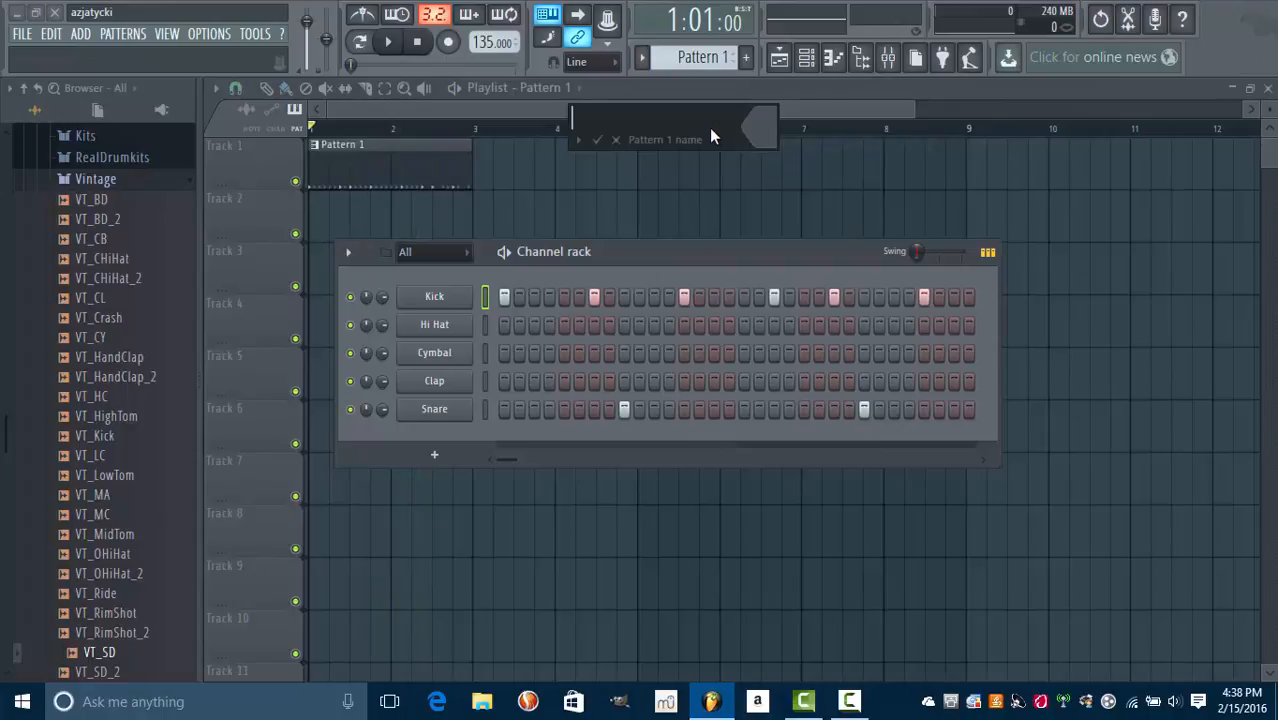
type("Kick/Snare")
left_click(764, 133)
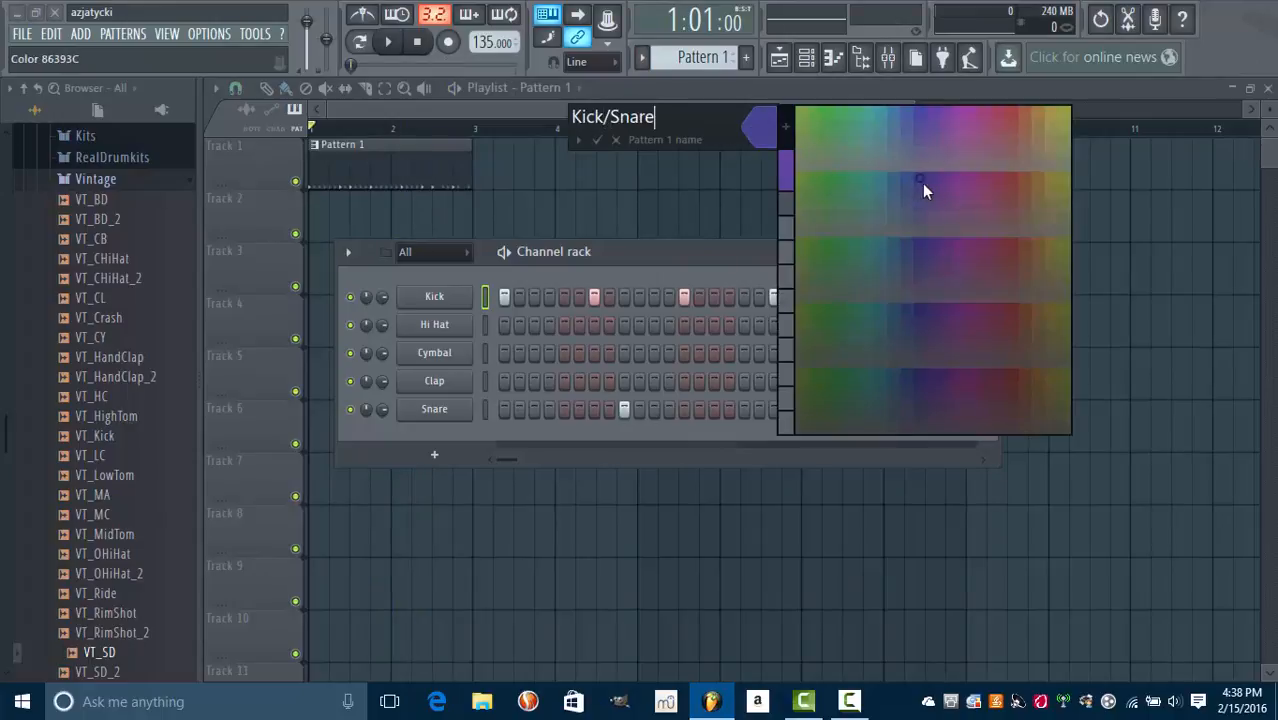
left_click(805, 120)
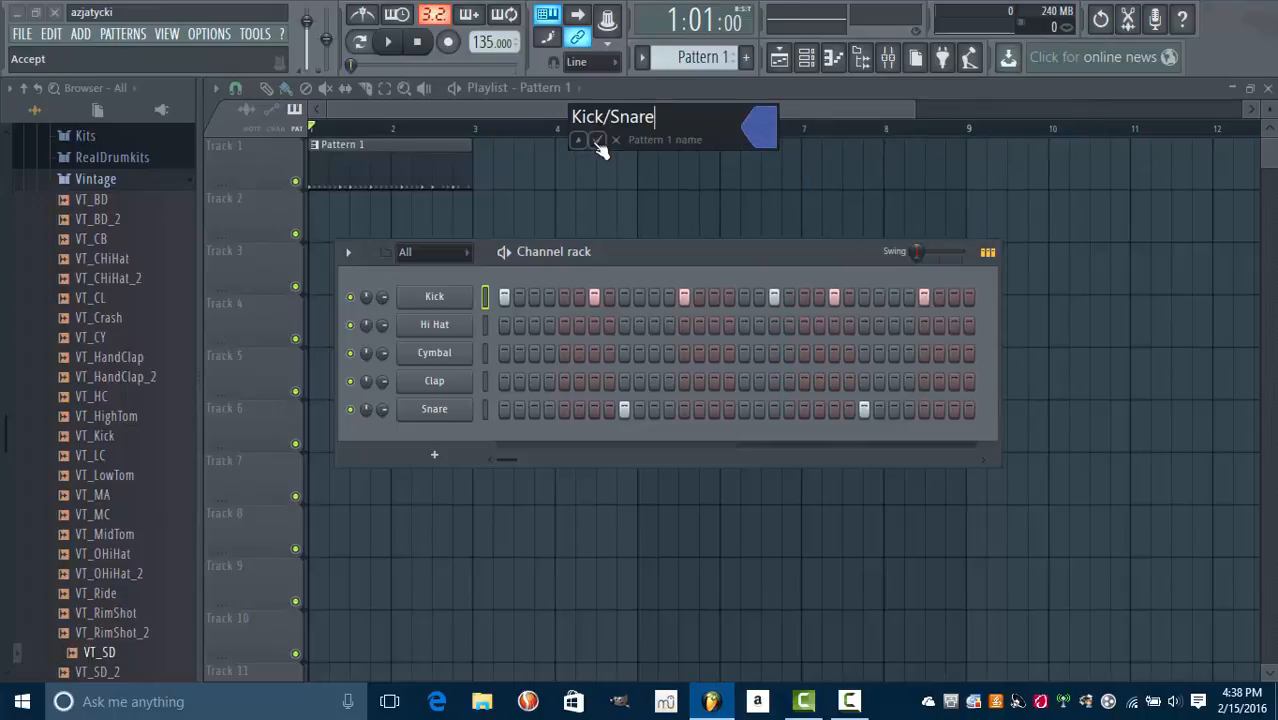
left_click(597, 140)
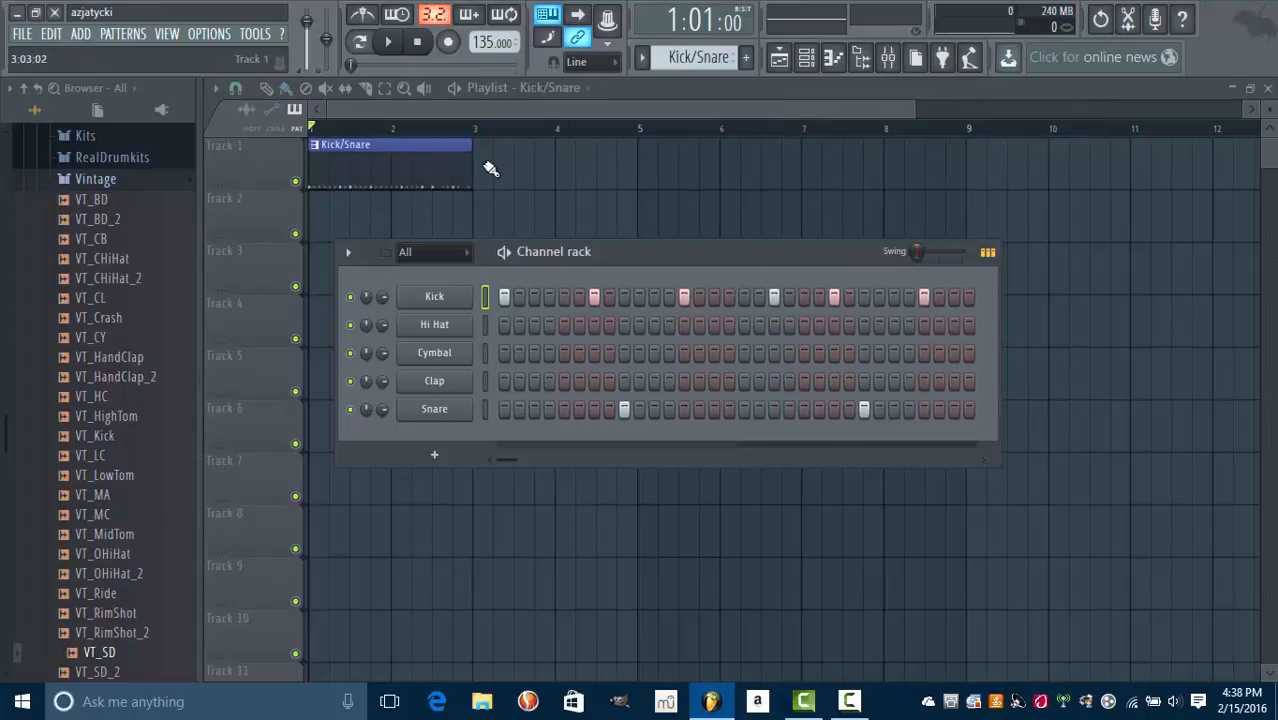
Step: Place three more Kick/Snare clips on Track 1, starting at bars 3, 5 and 7
left_click(480, 164)
left_click(649, 176)
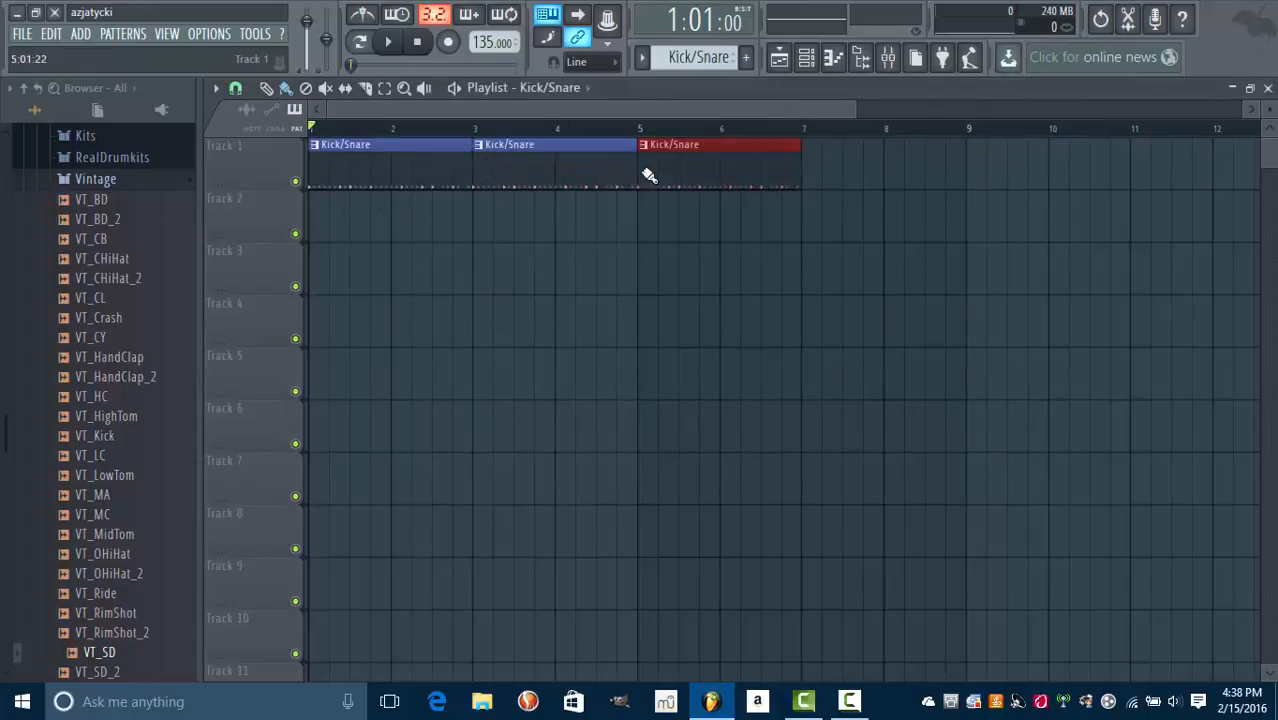
left_click(813, 168)
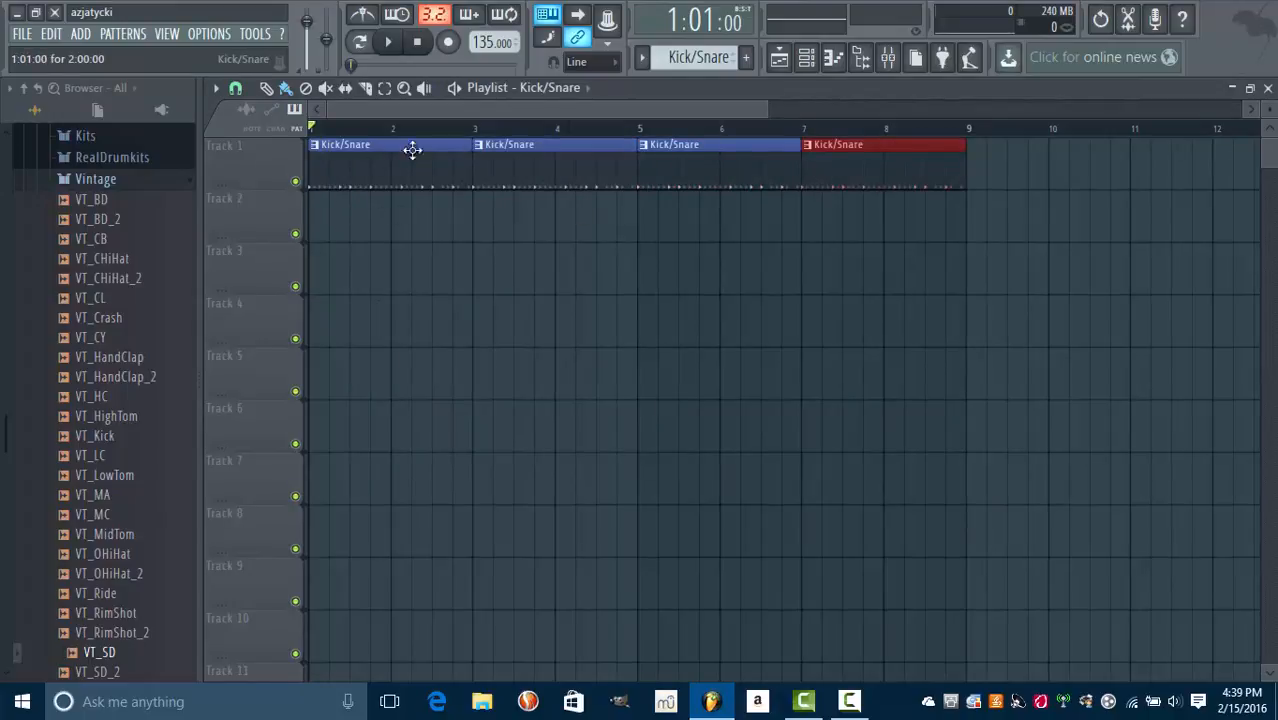
Step: Try filling the Hi Hat channel's steps 1 through 32 in the channel rack and play the result
left_click(822, 59)
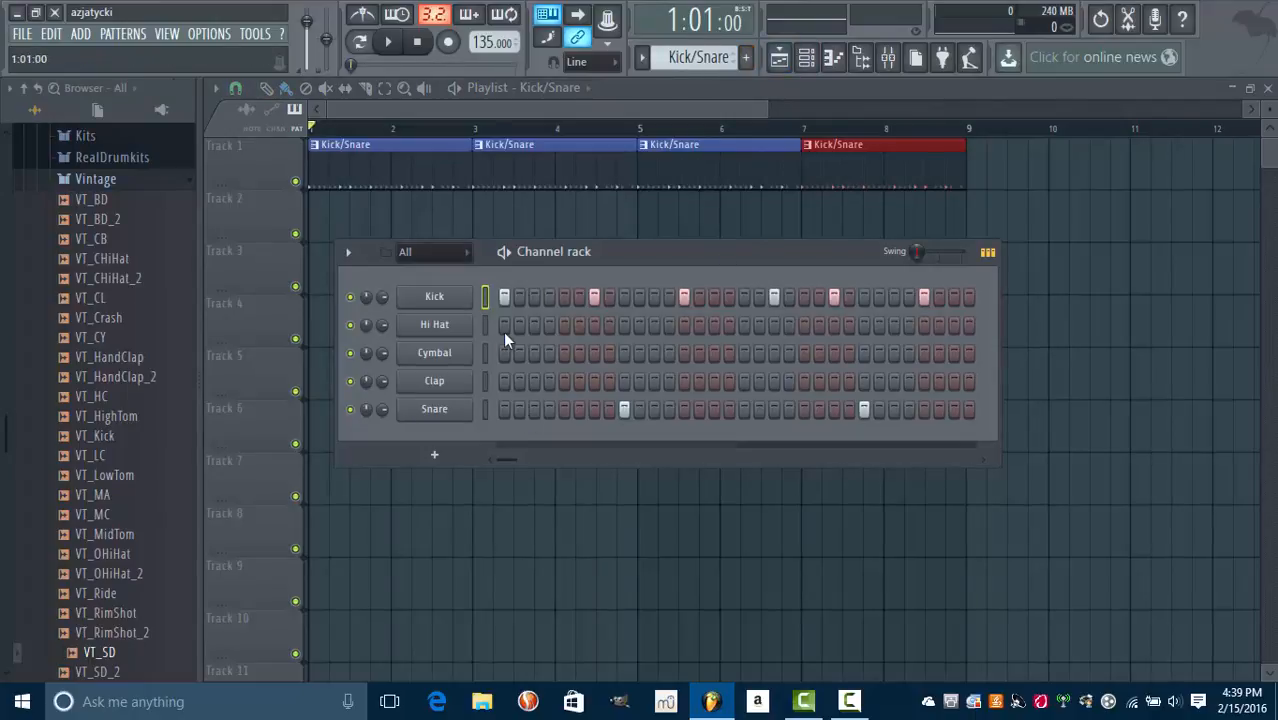
left_click_drag(504, 333, 996, 338)
key("space")
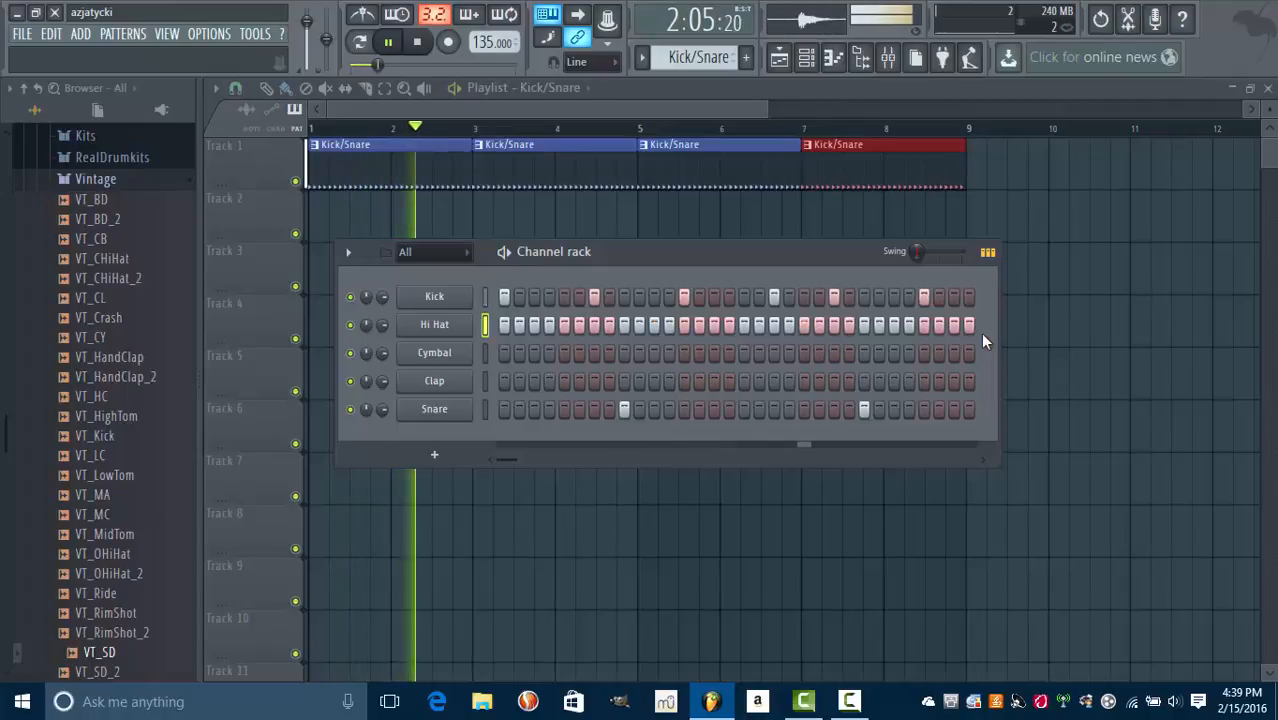
key("space")
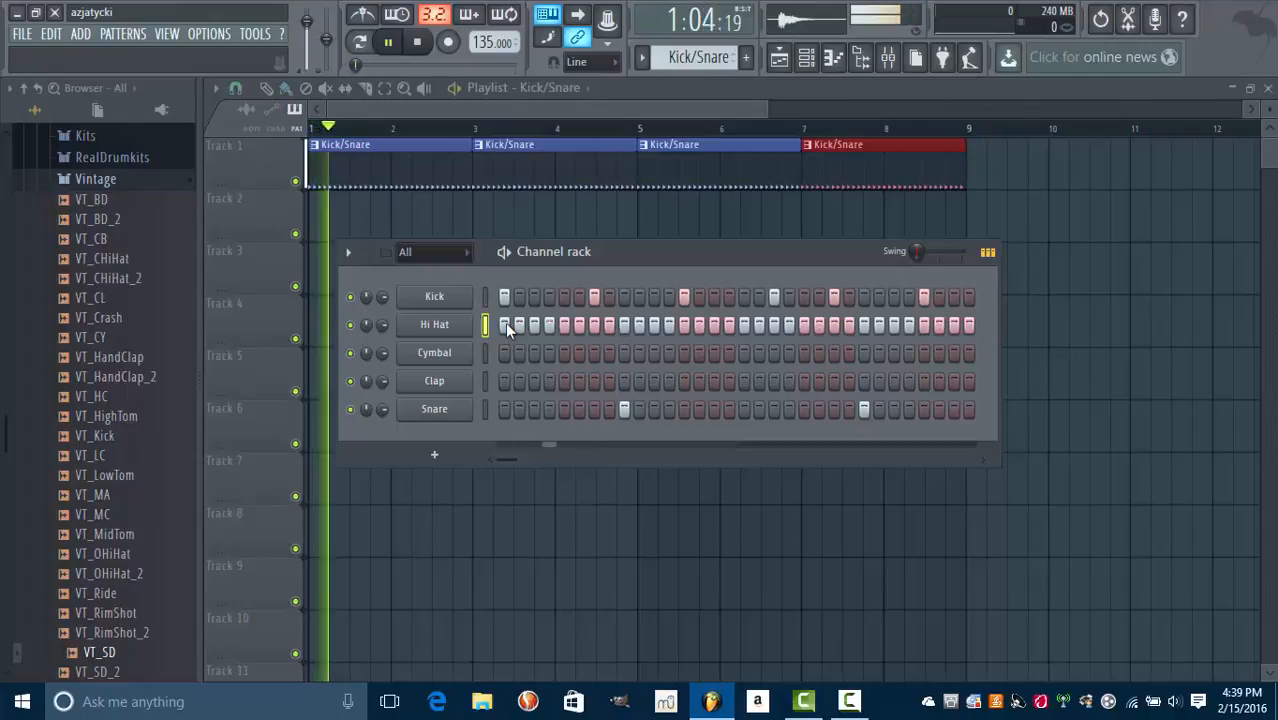
Step: Stop playback, clear all the Hi Hat steps, and play the Kick/Snare arrangement in song mode
key("space")
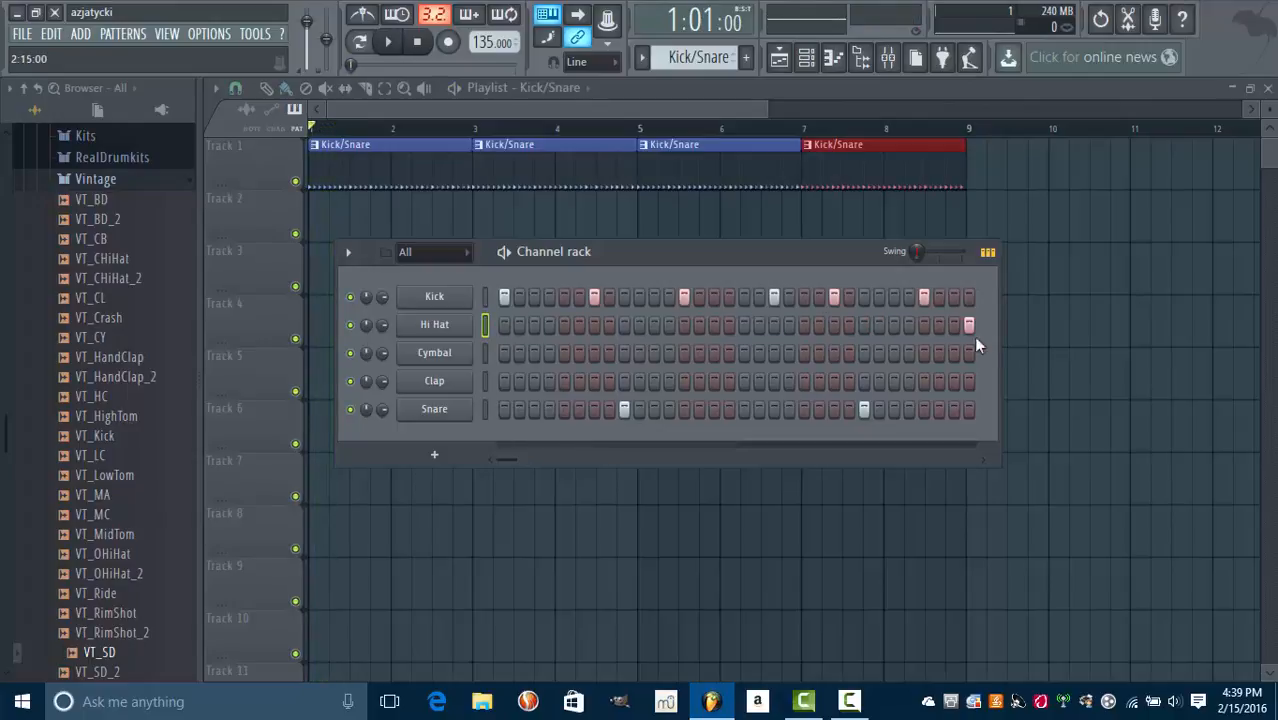
key("space")
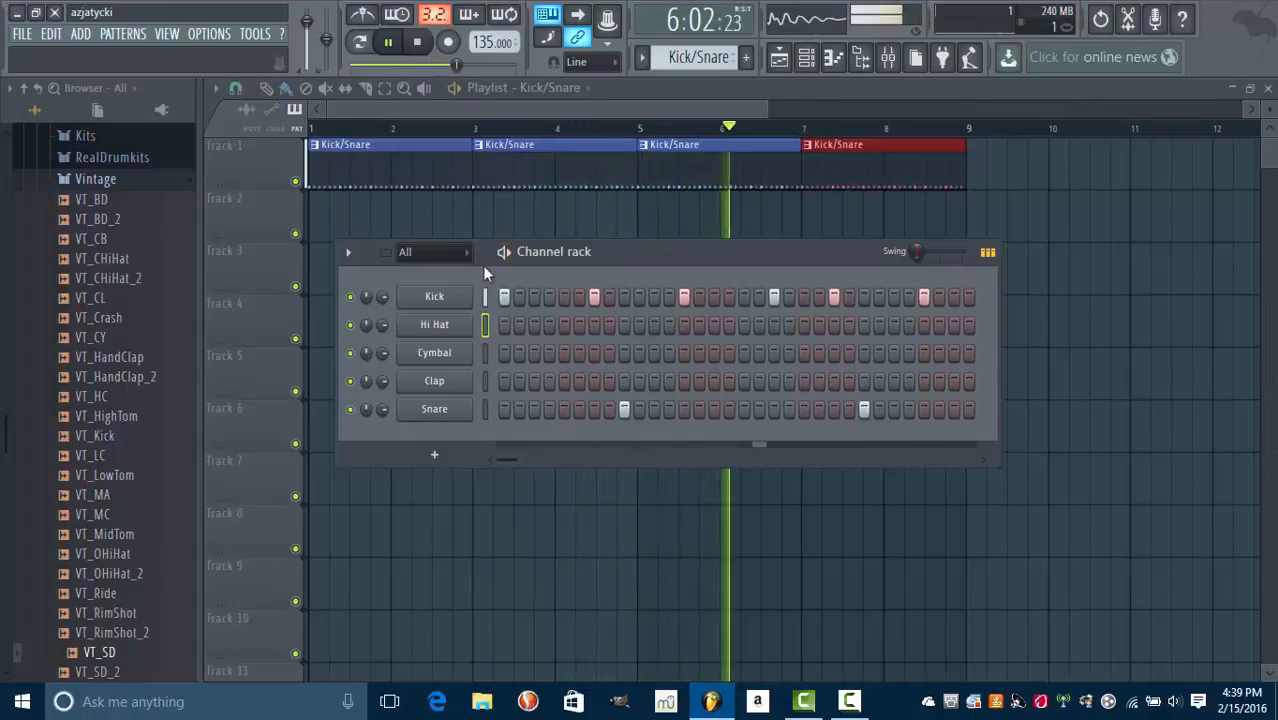
Step: Stop playback and create a new pattern named Hi Hat with a green color
key("space")
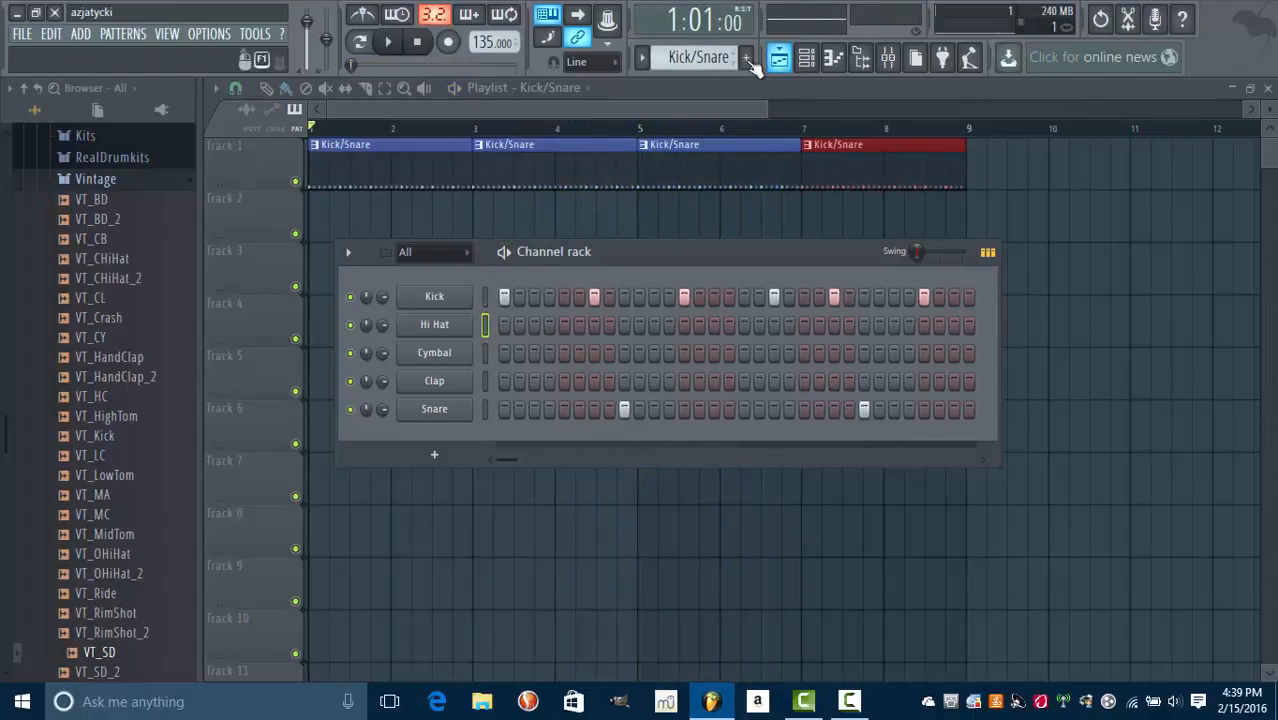
left_click(745, 57)
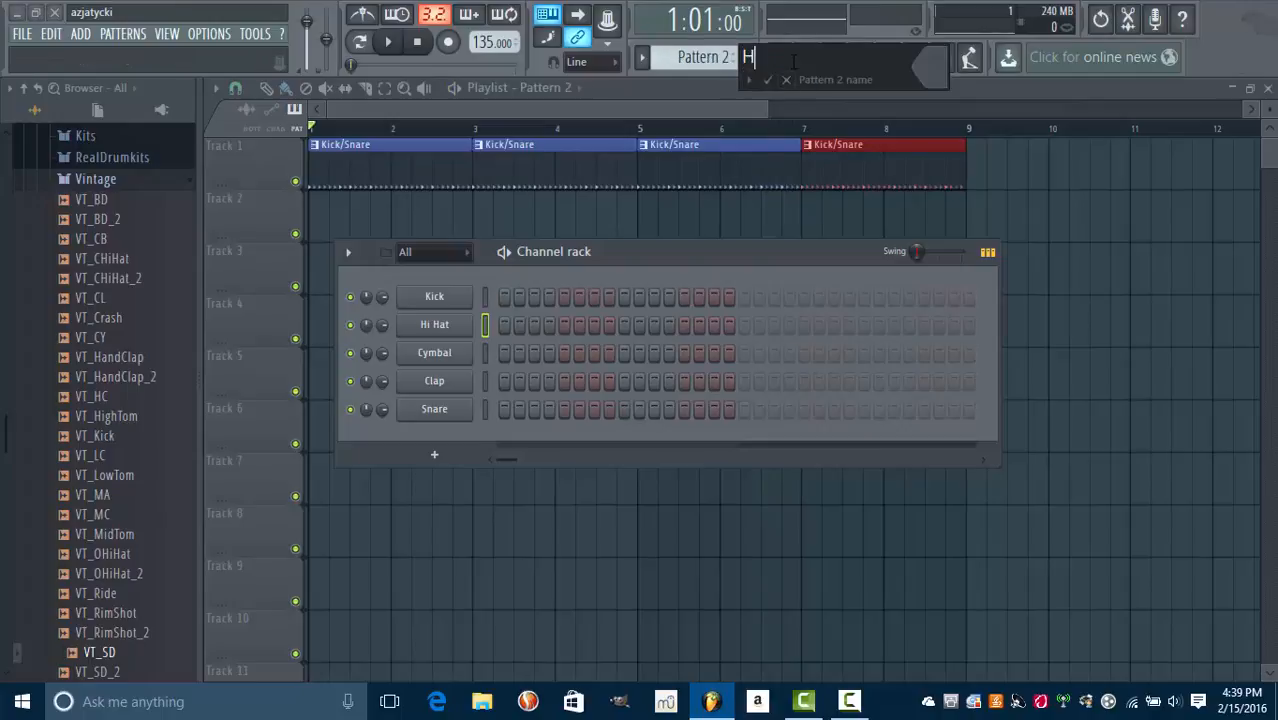
left_click(947, 66)
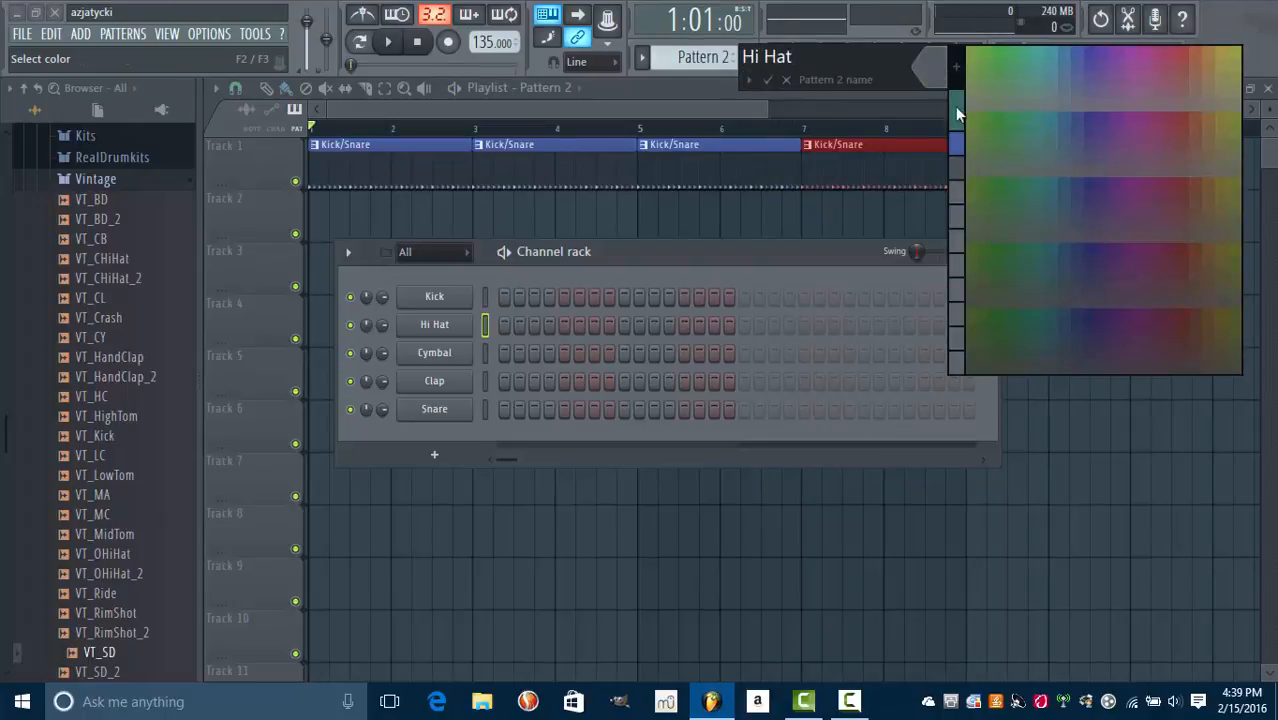
left_click(969, 51)
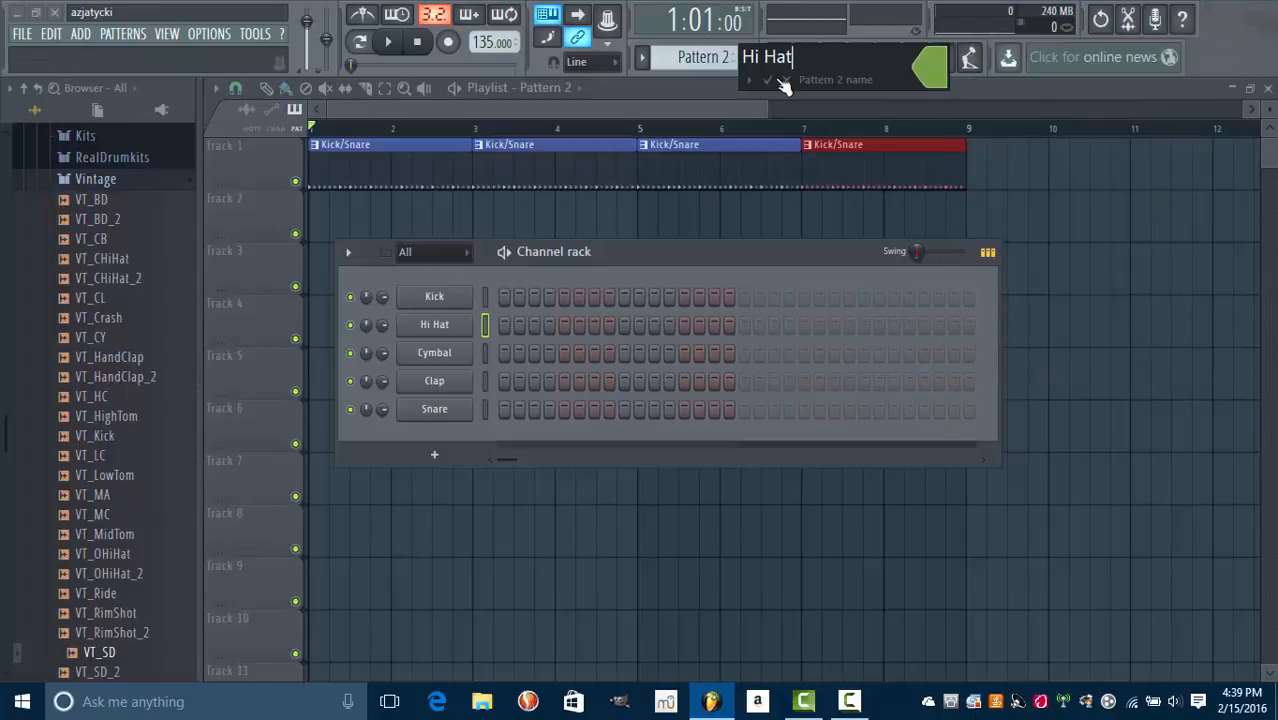
left_click(768, 80)
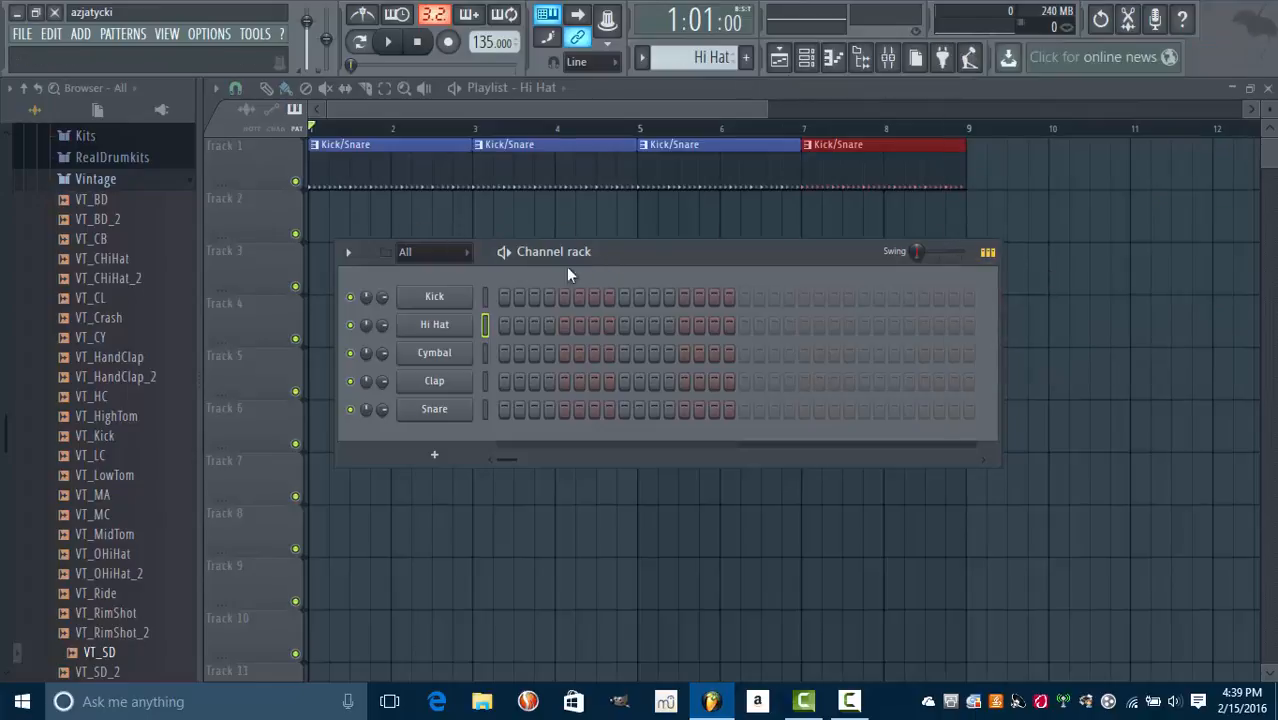
Step: Extend the Hi Hat pattern to 32 steps and fill every 2 steps on the Hi Hat channel
left_click(505, 326)
left_click(745, 325)
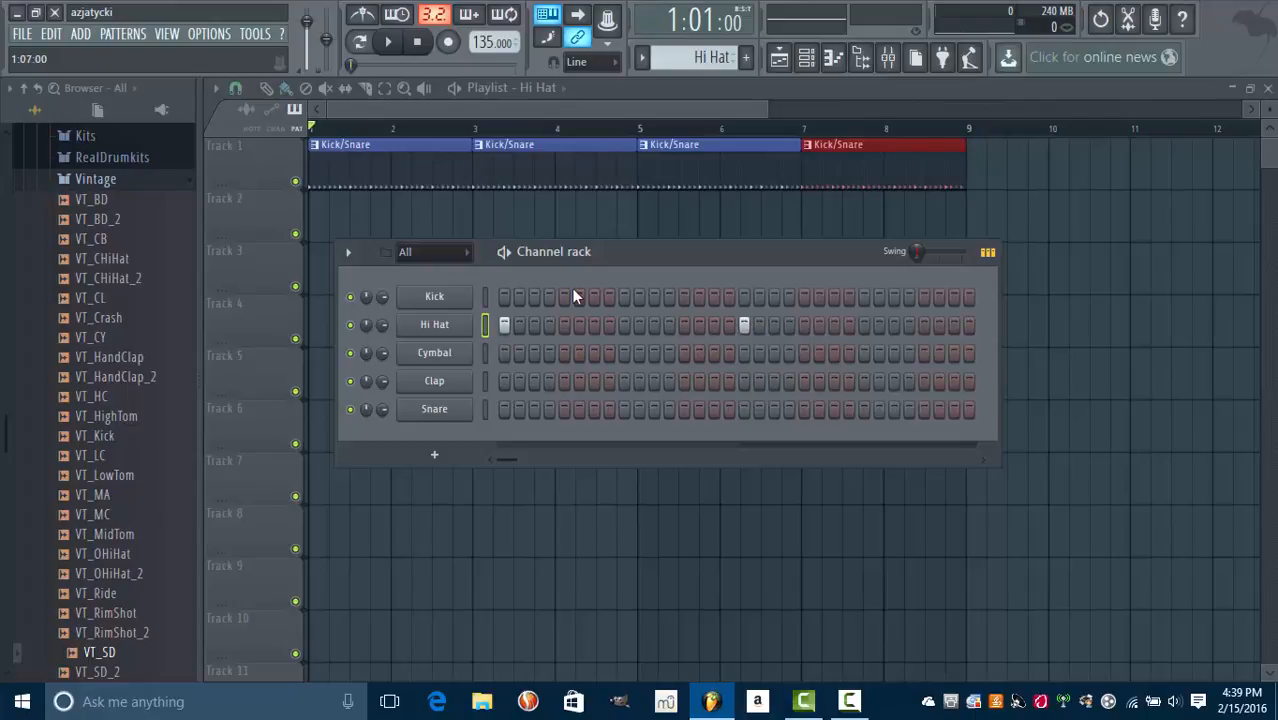
right_click(432, 327)
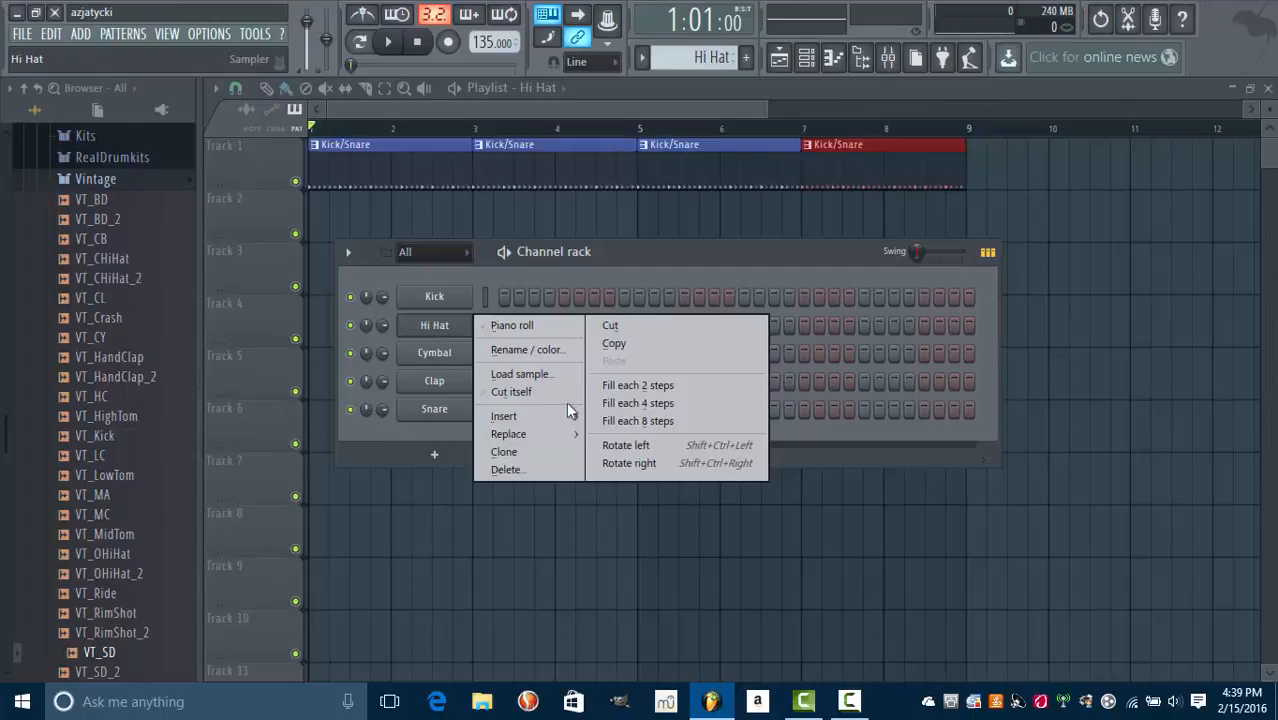
left_click(622, 385)
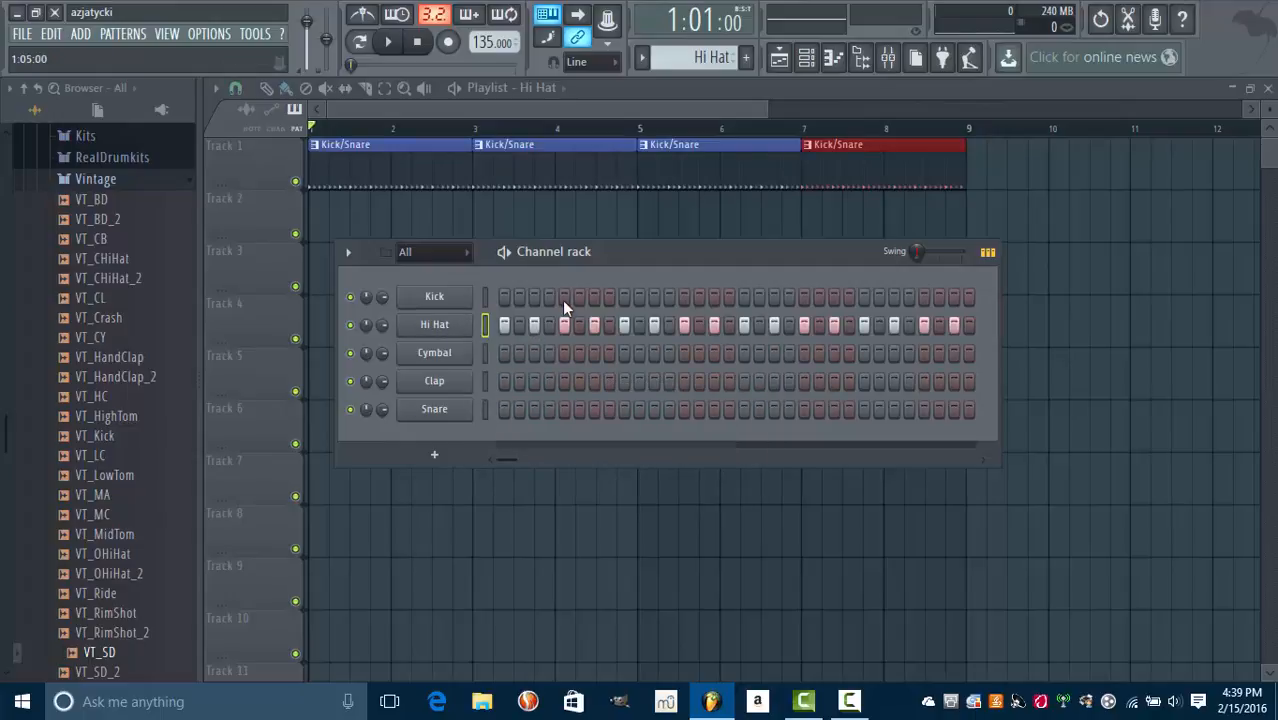
Step: Move the channel rack below Track 2 and place four Hi Hat clips on Track 2 at bars 1, 3, 5 and 7
left_click_drag(556, 264, 646, 320)
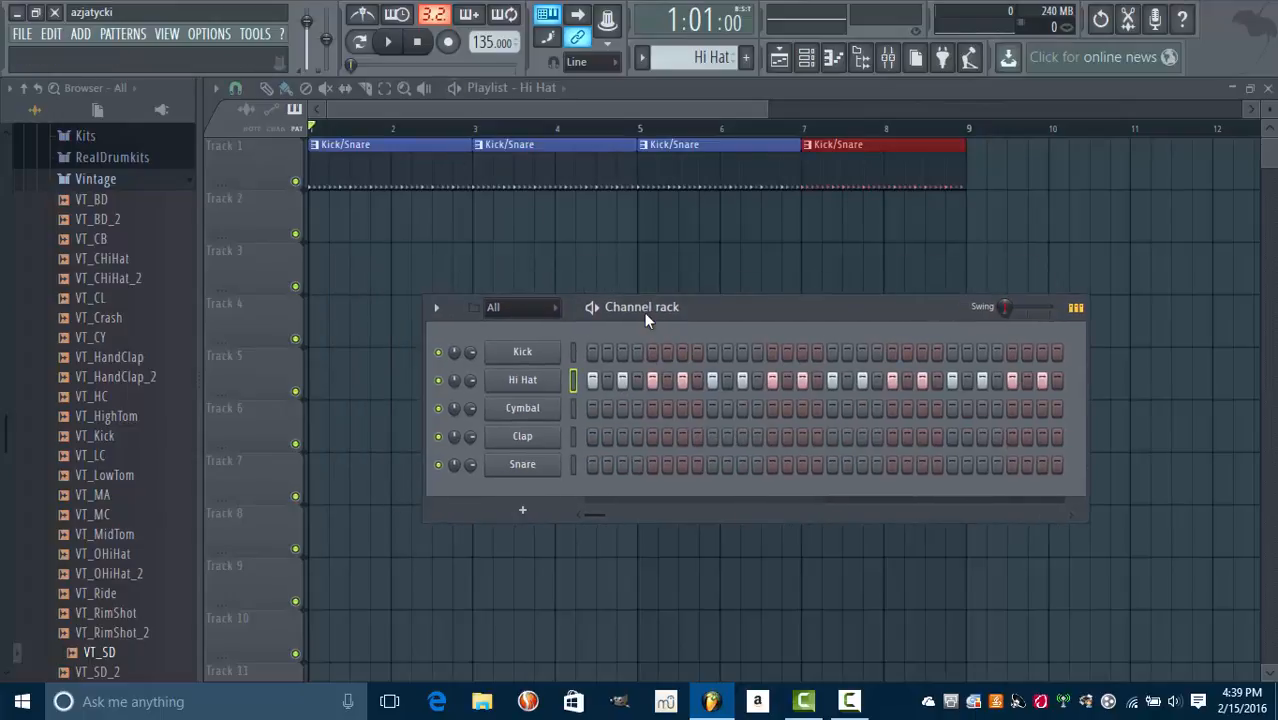
left_click(322, 220)
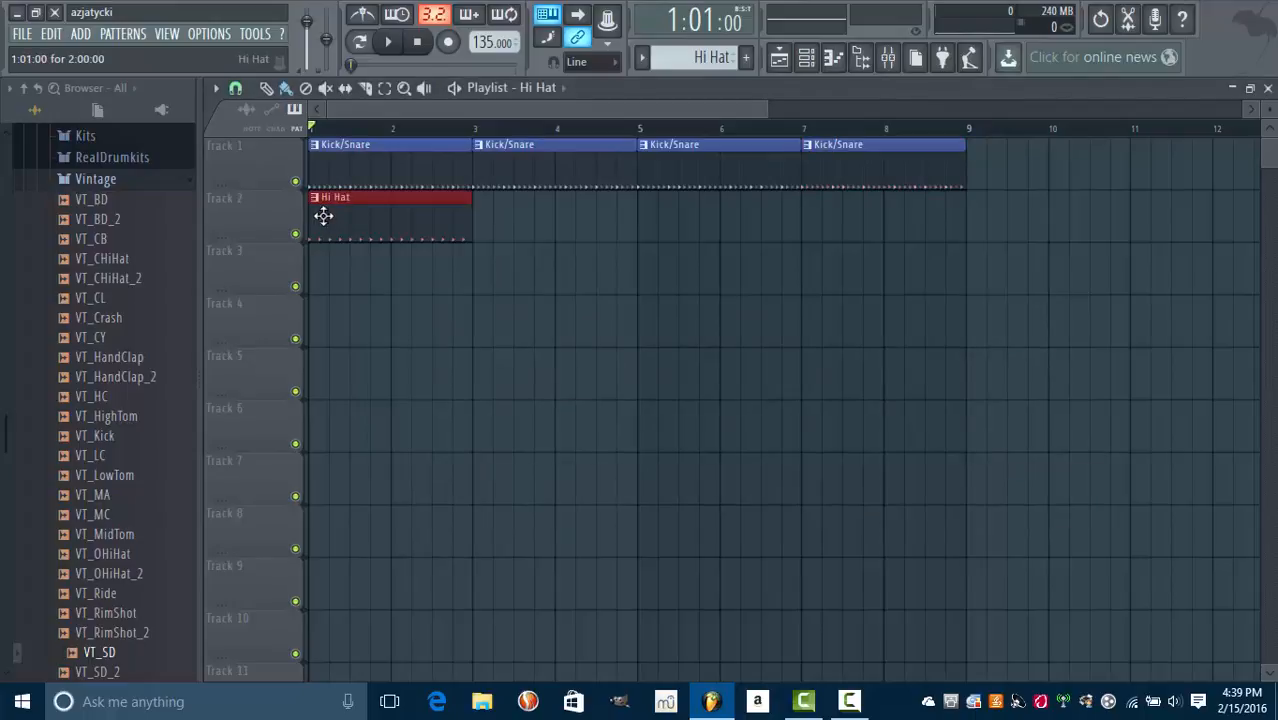
left_click(511, 218)
left_click(664, 216)
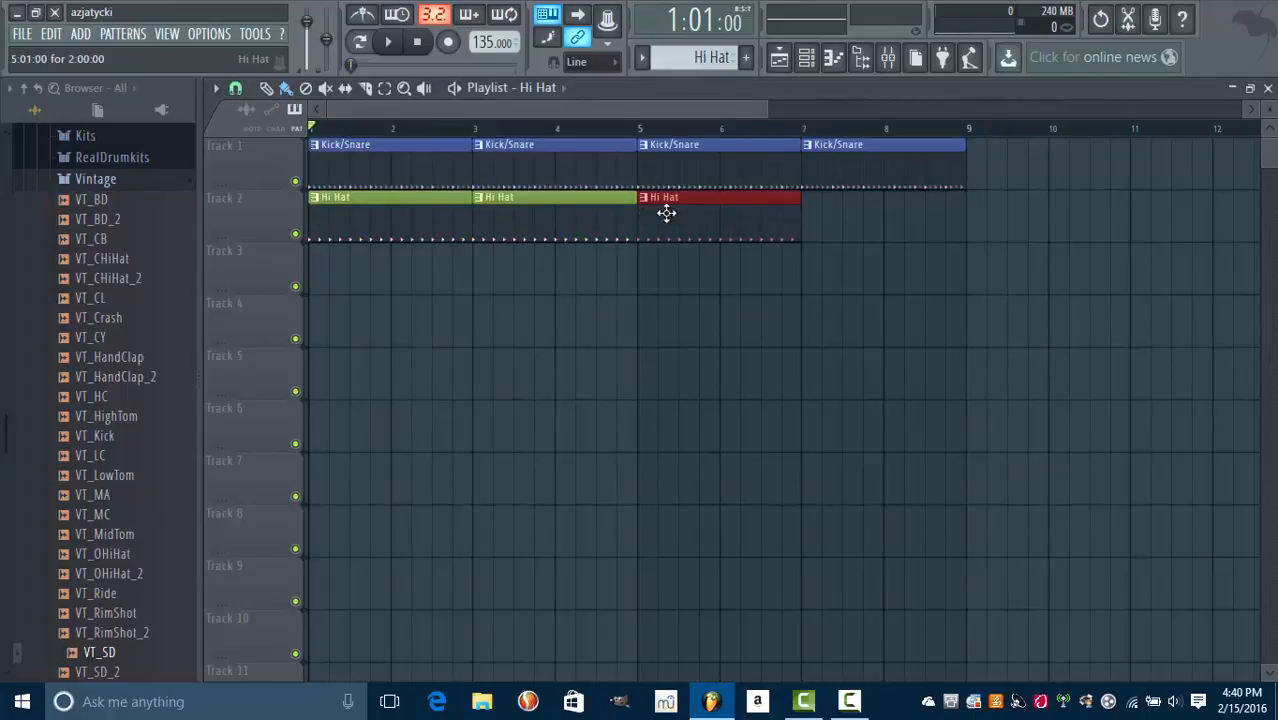
left_click(820, 220)
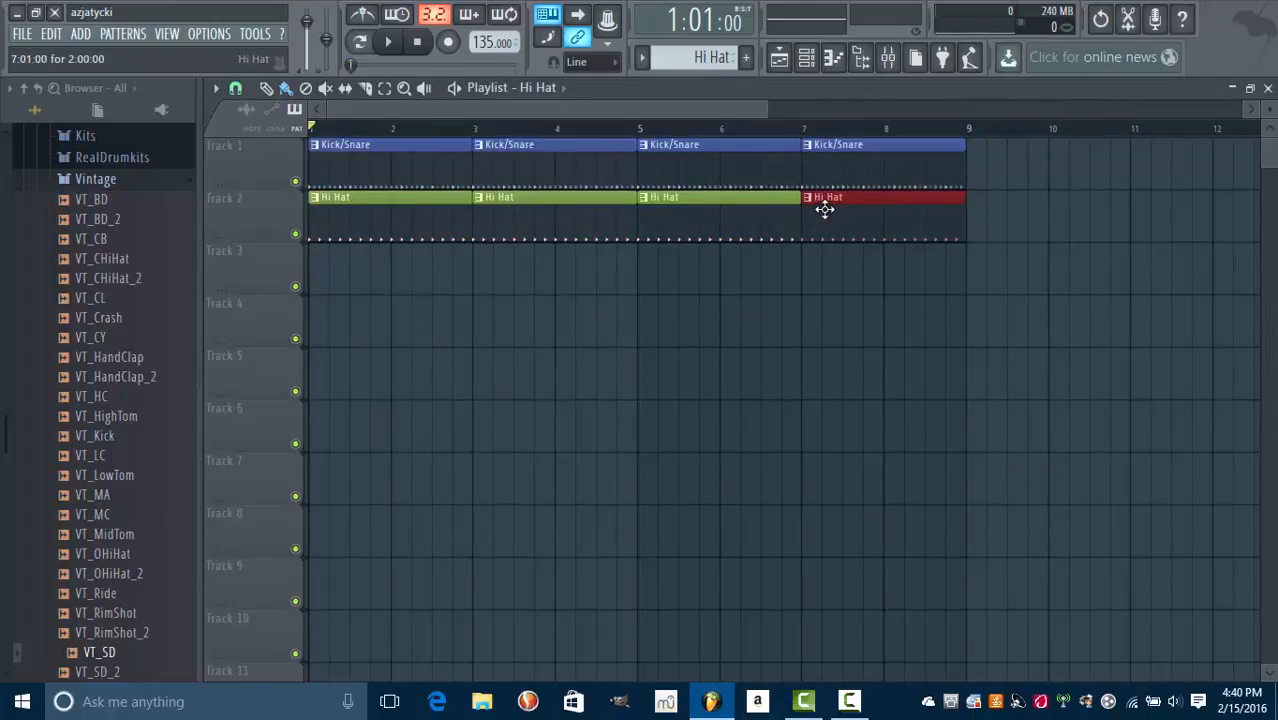
Step: Play the Kick/Snare and Hi Hat arrangement from bar 1 with the channel rack open, and stop it
left_click(806, 58)
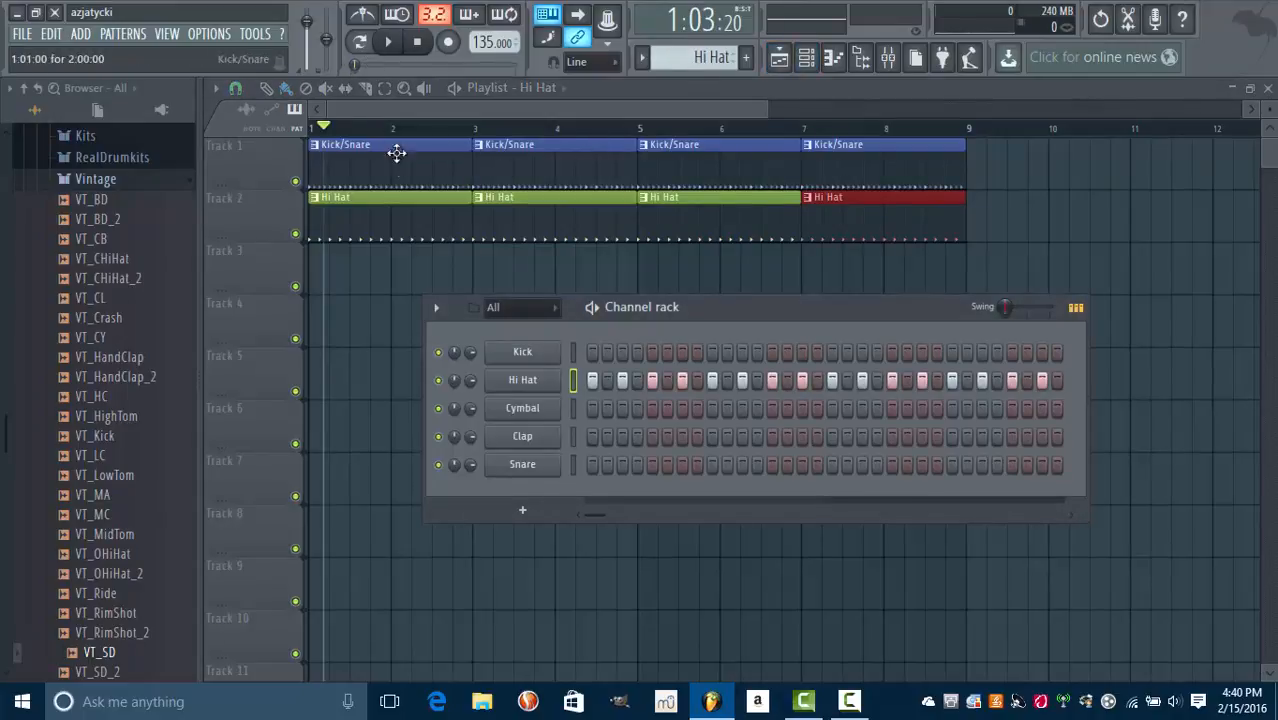
left_click(312, 128)
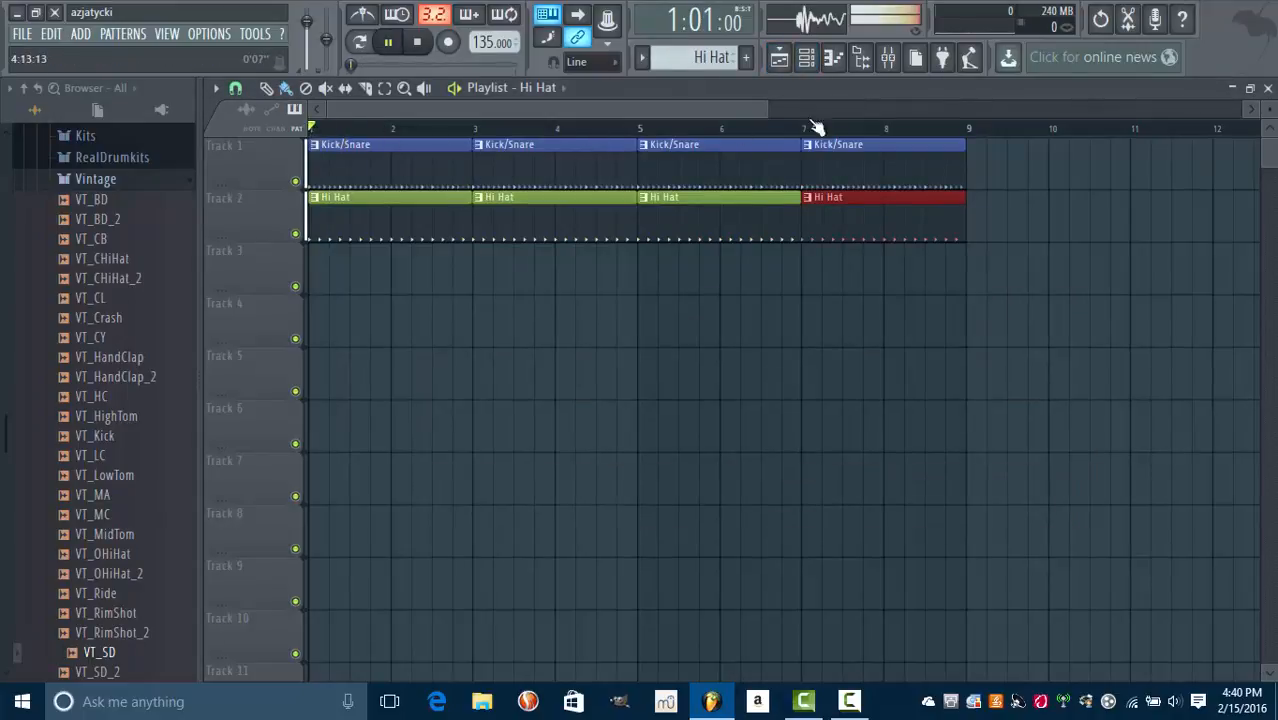
key("space")
left_click(806, 58)
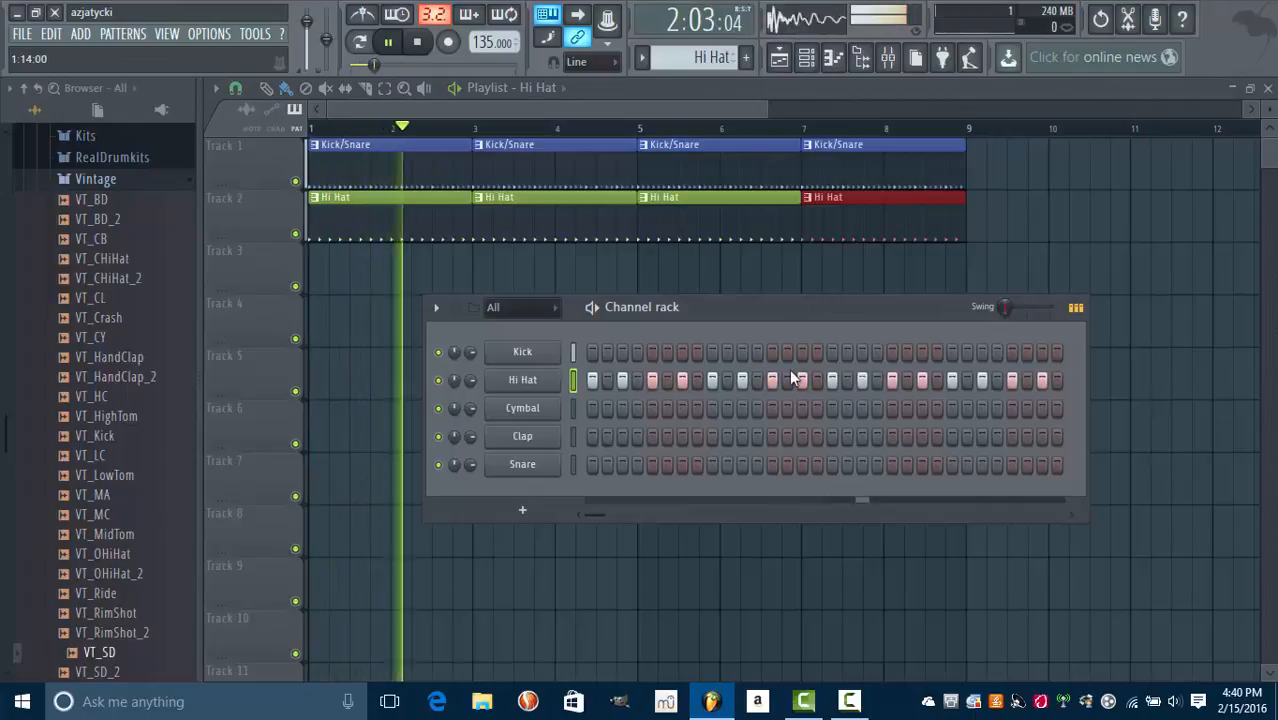
key("space")
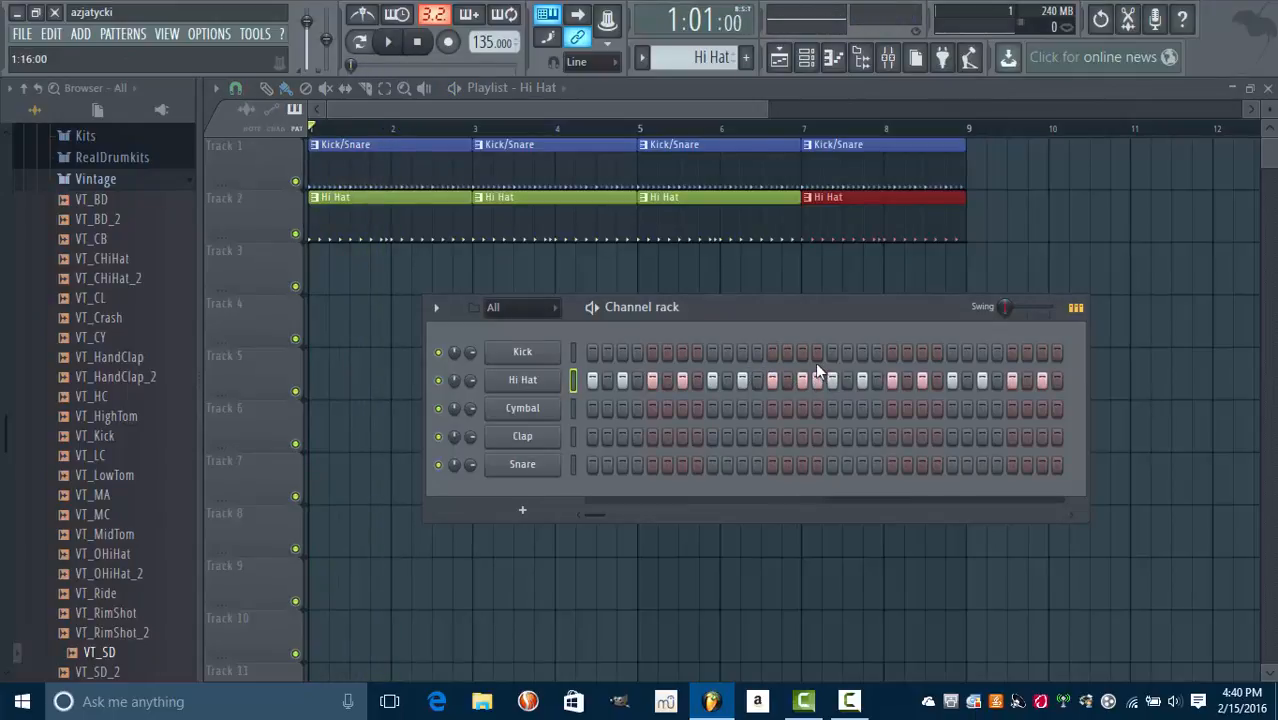
Step: Try adding extra Hi Hat hits on steps 16, 30 and 32 while playing back the arrangement
left_click(817, 380)
key("space")
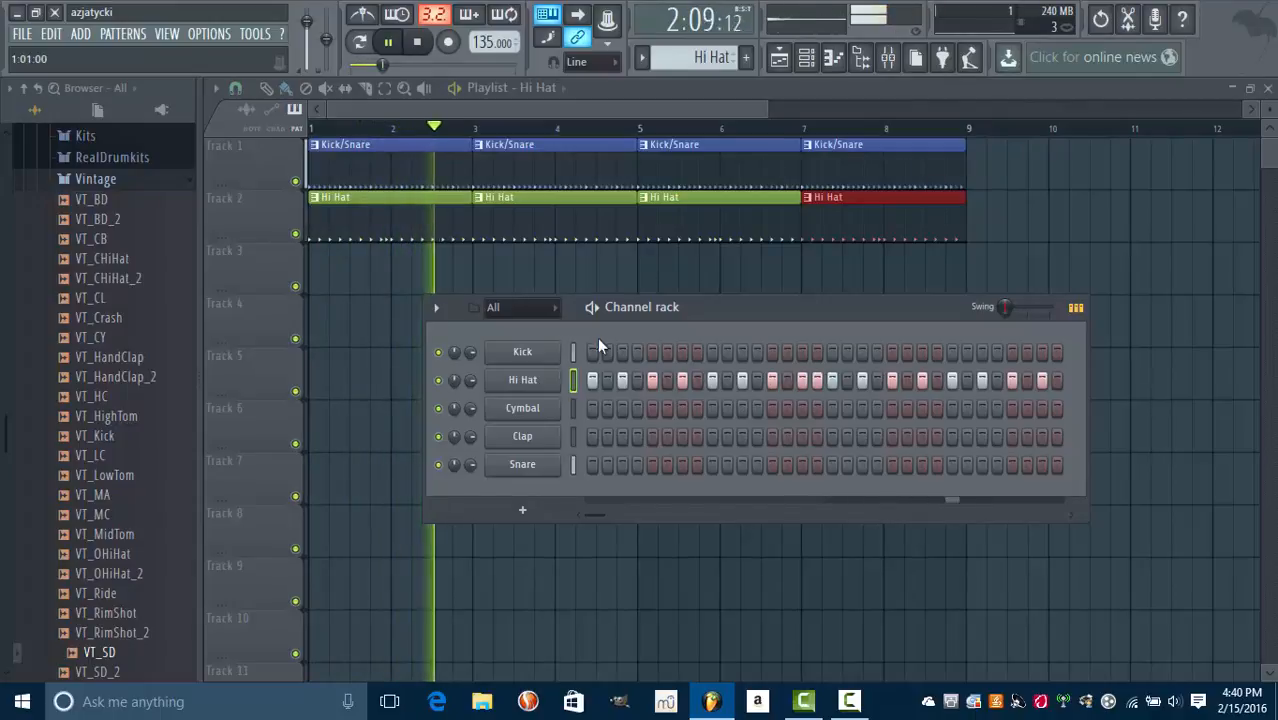
key("space")
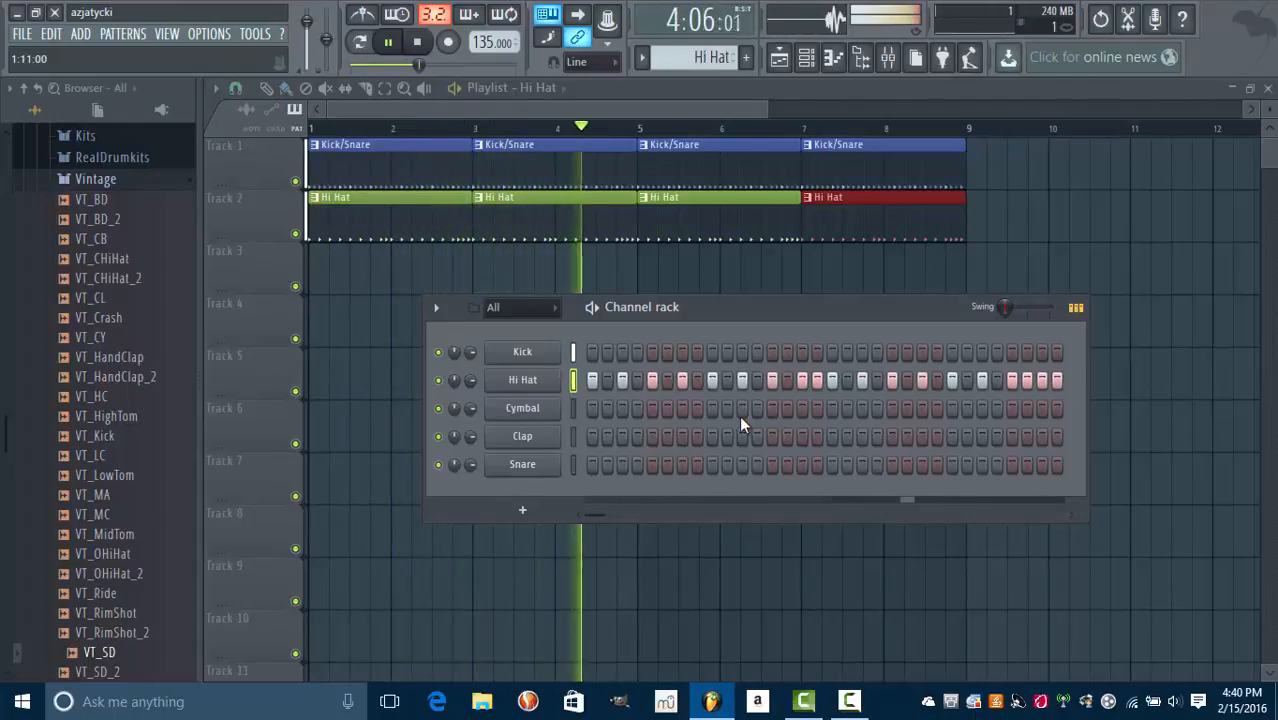
key("space")
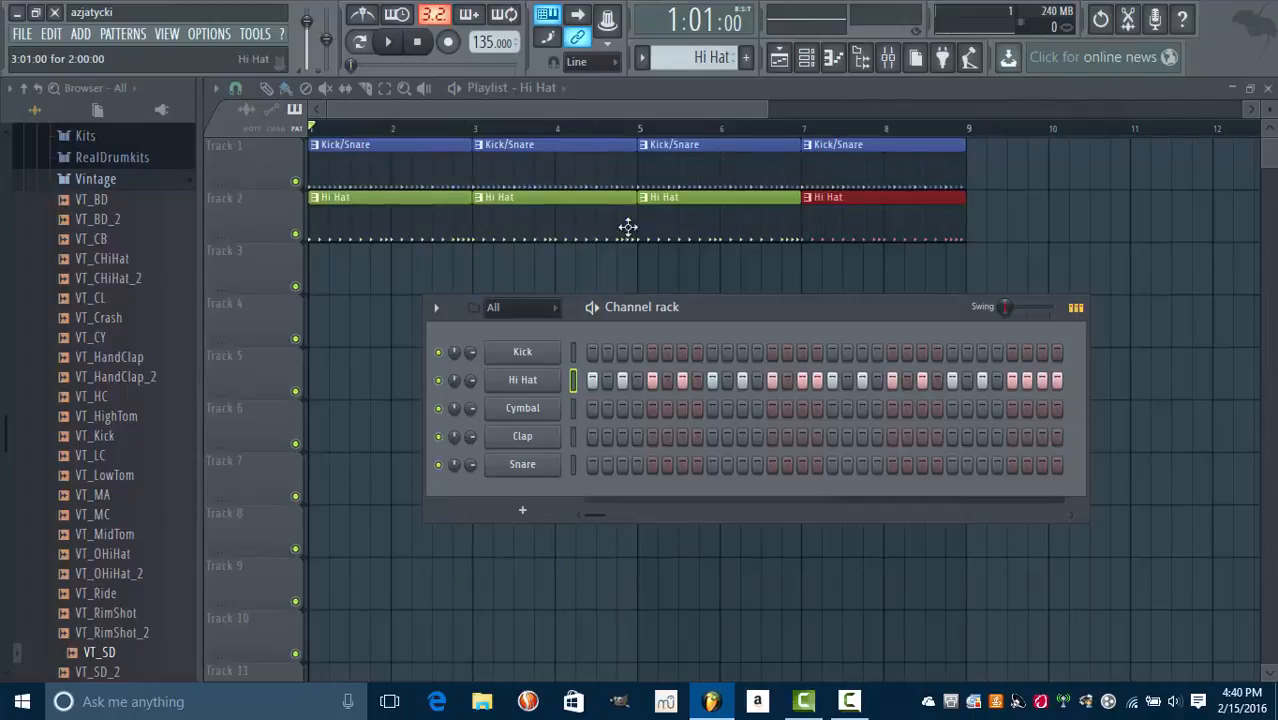
Step: Widen the channel rack, extend the Hi Hat pattern to 48 steps and fill every 2 steps on the Hi Hat channel
left_click_drag(1086, 391, 1266, 381)
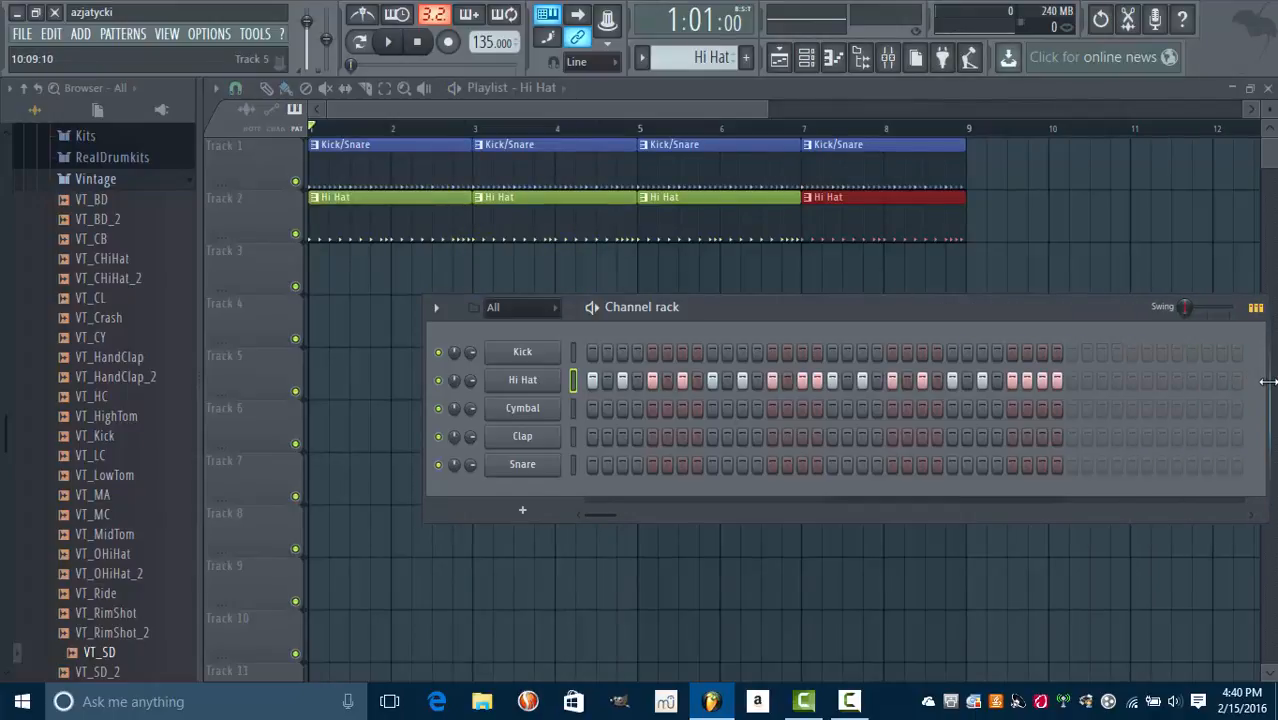
left_click_drag(982, 306, 764, 294)
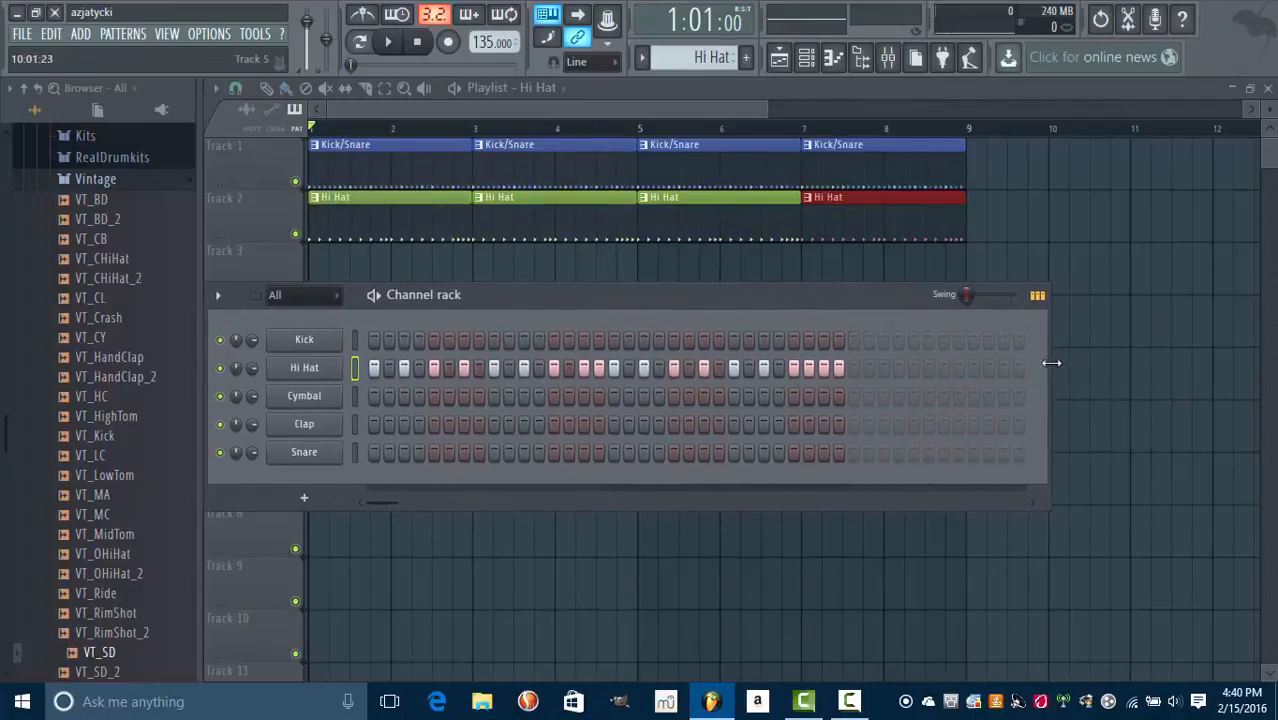
left_click_drag(1047, 372, 1268, 366)
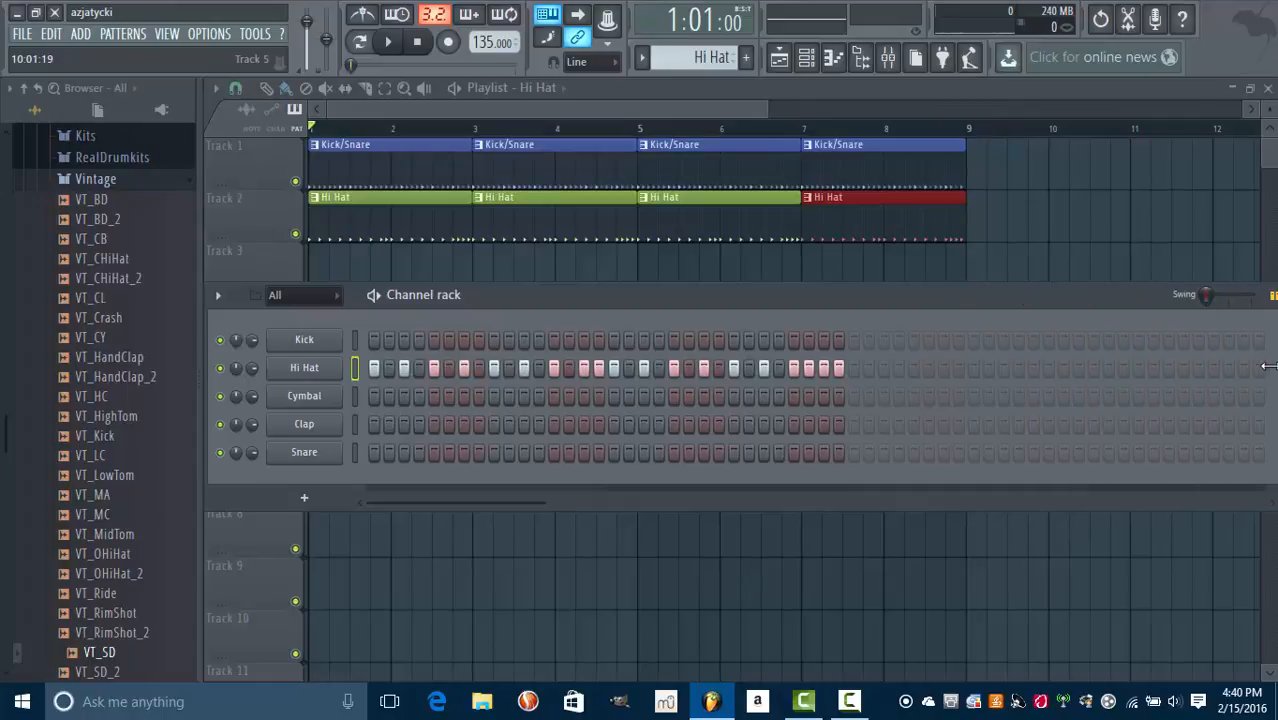
left_click(855, 368)
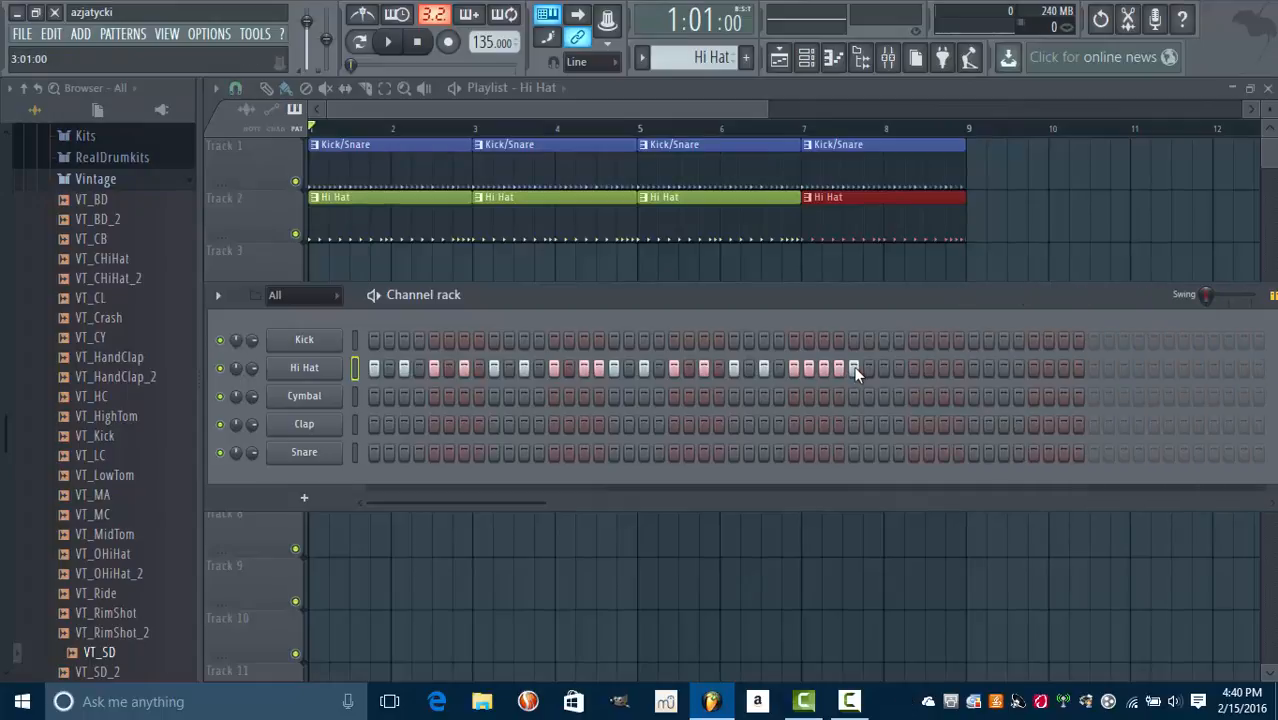
left_click(884, 367)
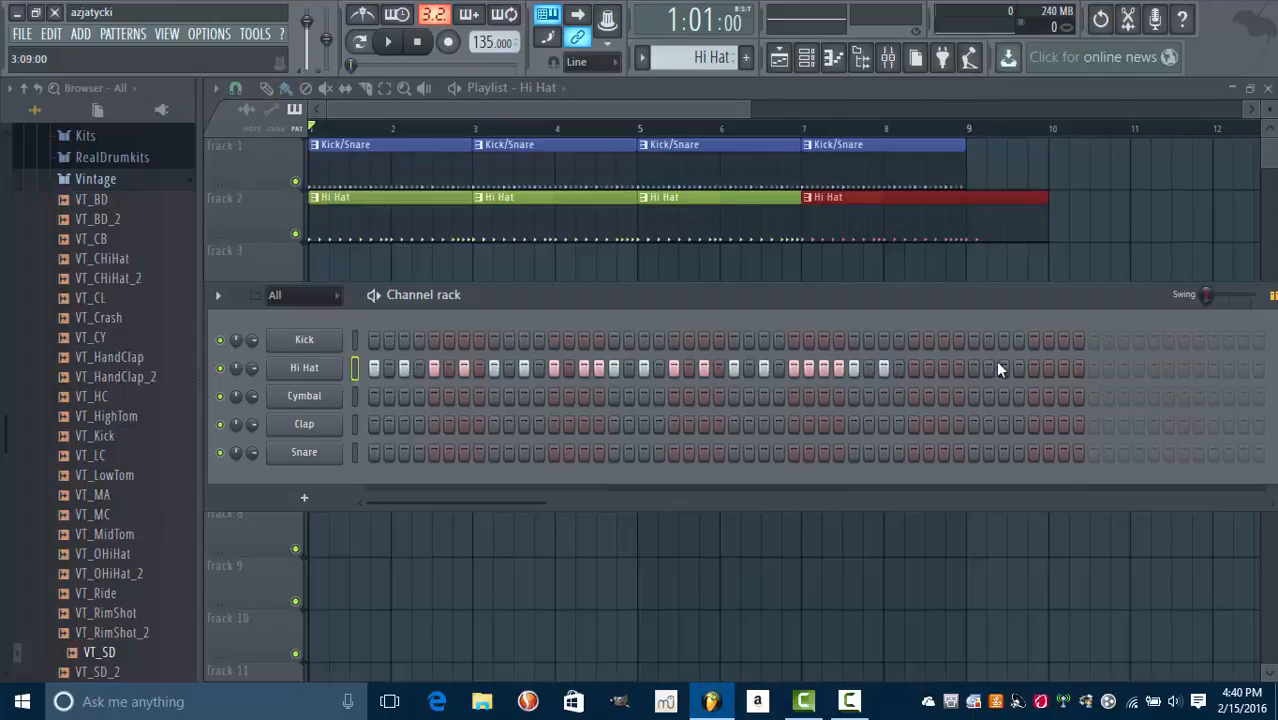
right_click(305, 370)
left_click(493, 432)
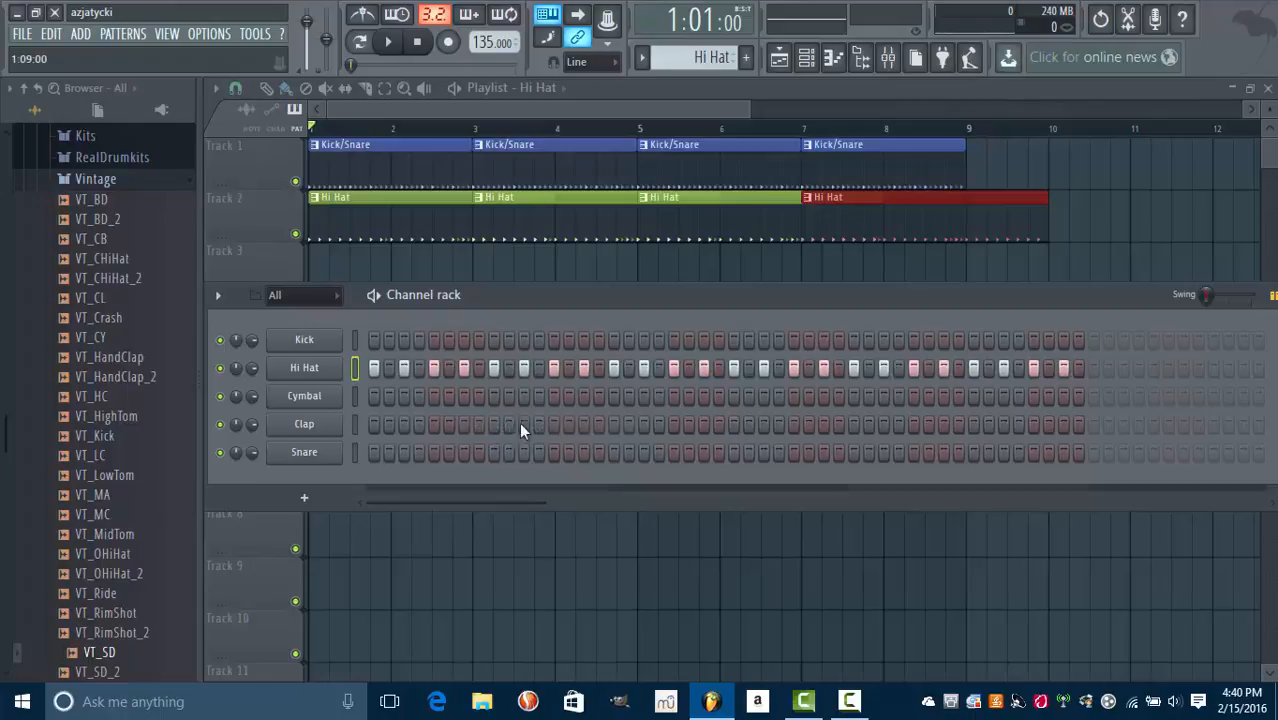
Step: Add an extra Hi Hat hit on step 16 and check it by playing the arrangement
key("space")
key("space")
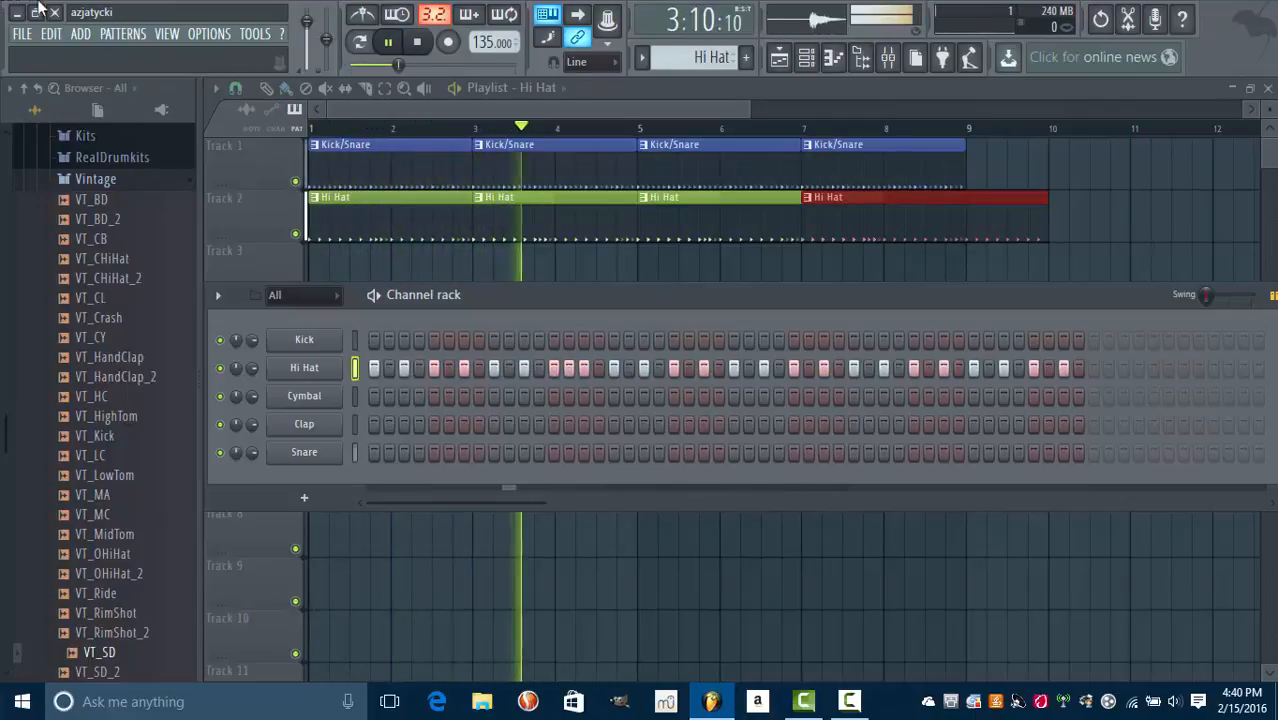
key("space")
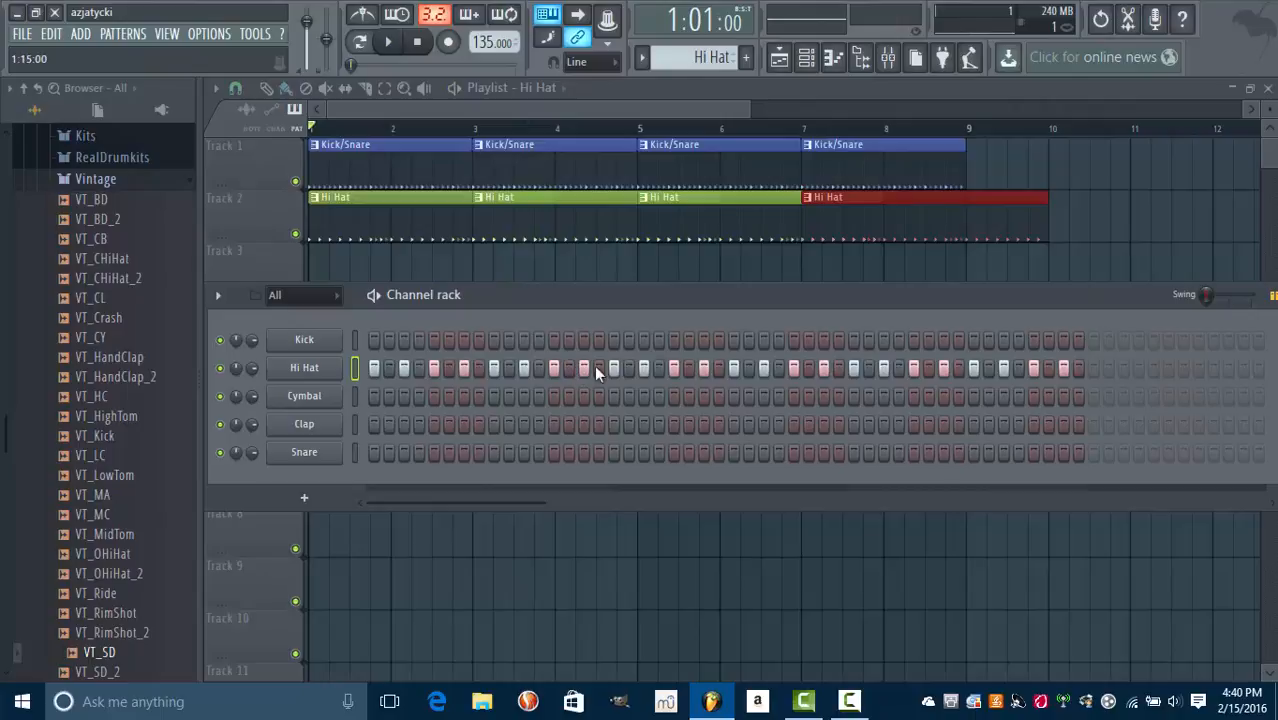
key("space")
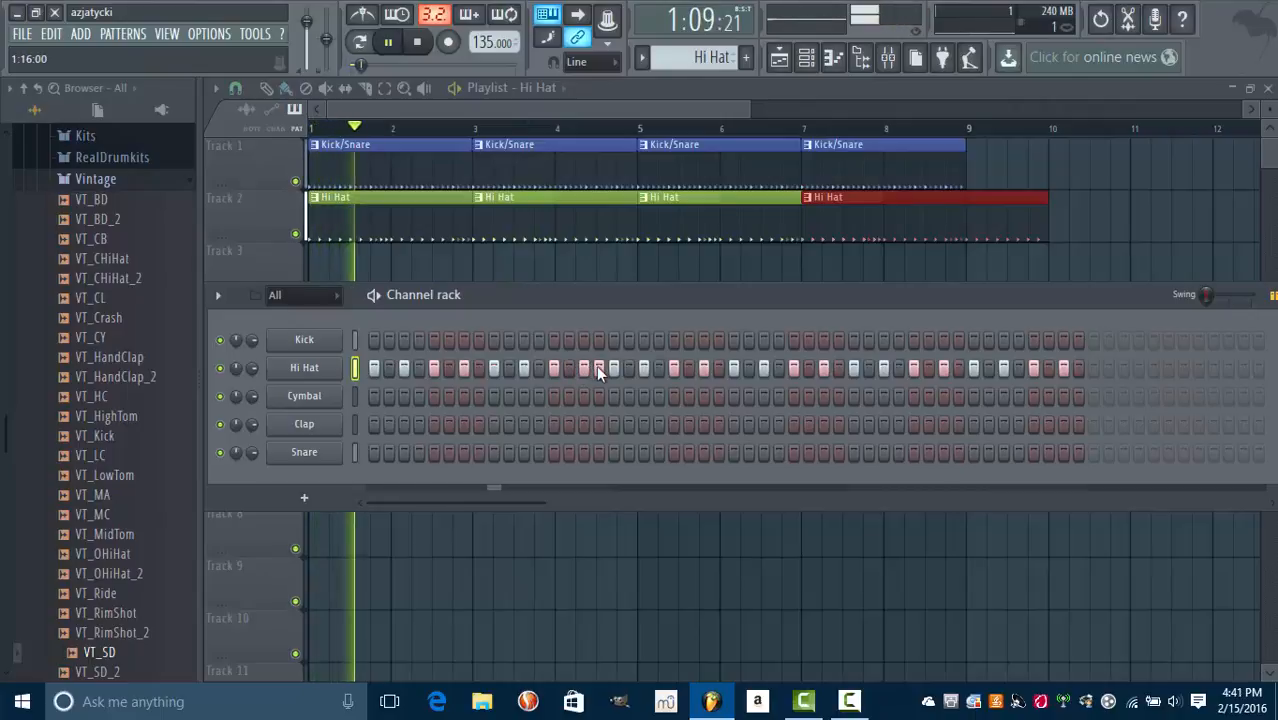
key("space")
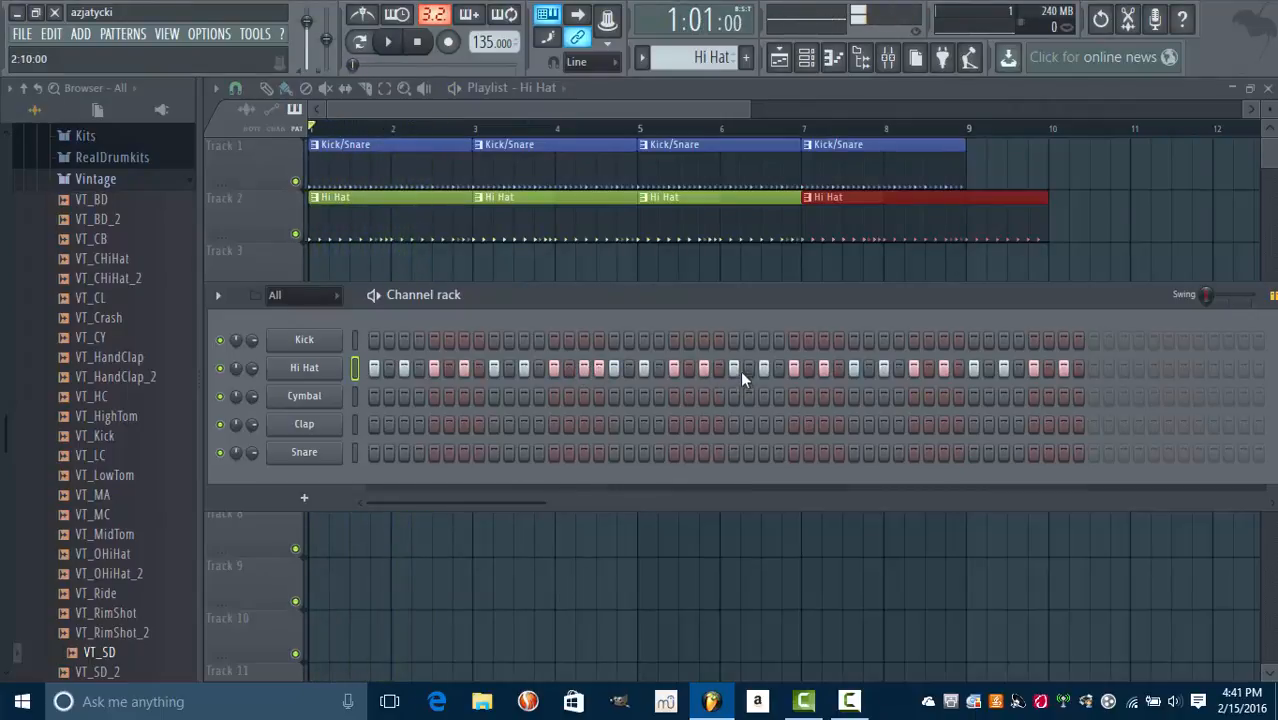
Step: Add Hi Hat hits on steps 22 and 24, play the arrangement and stop it
mouse_move(808, 368)
left_mouse_down()
mouse_move(826, 368)
mouse_move(373, 368)
left_mouse_up()
key("space")
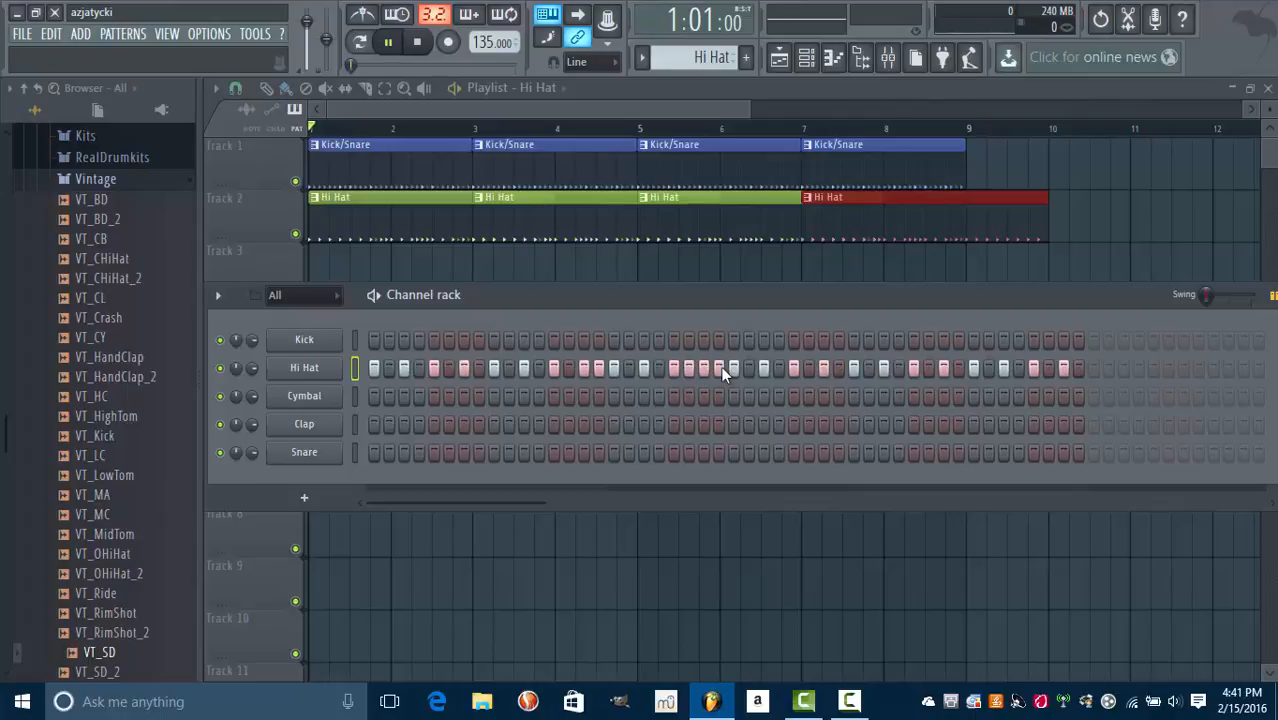
left_click(718, 367)
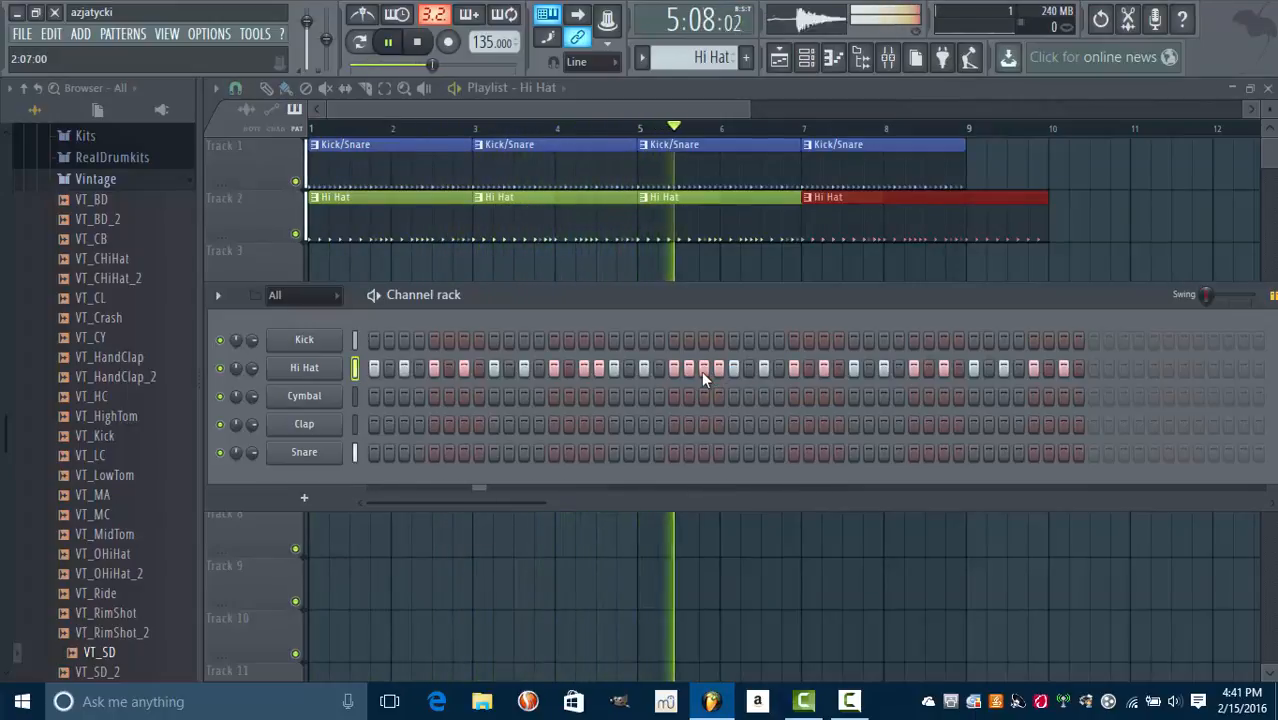
key("space")
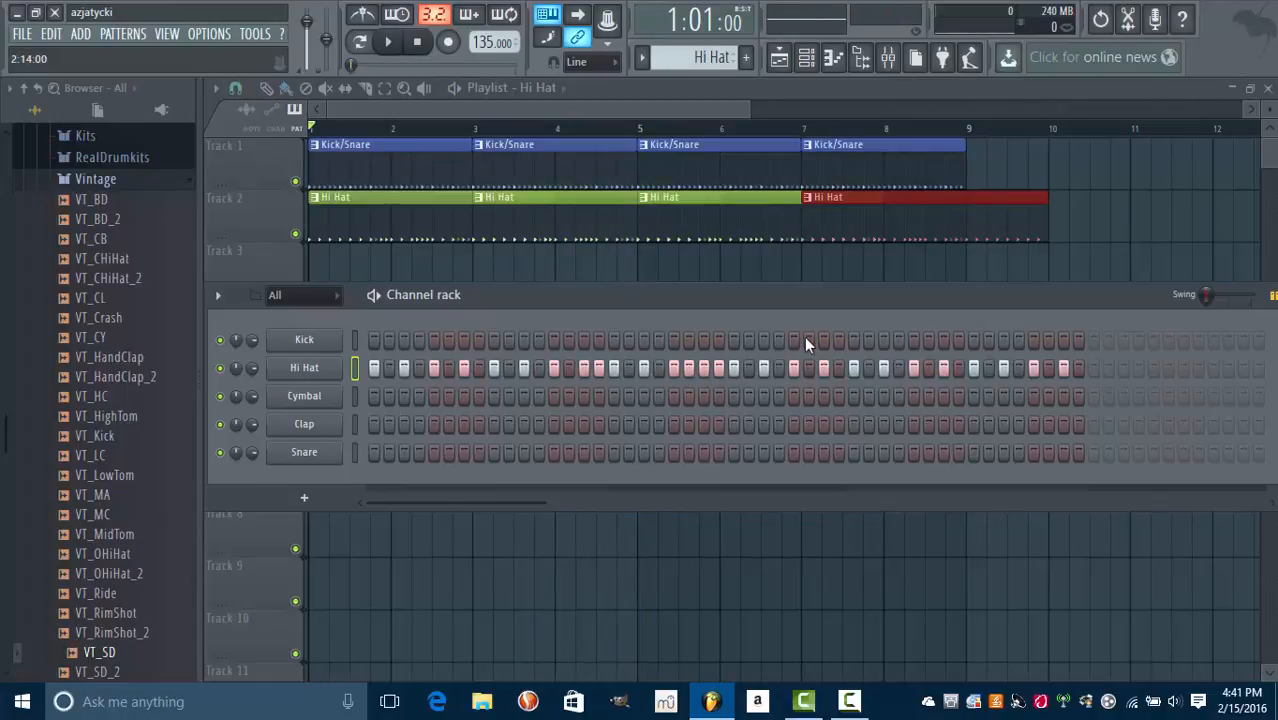
Step: Delete the Hi Hat clips at bars 3 and 7 and stretch the clips at bars 1 and 5 to four bars each
right_click(585, 228)
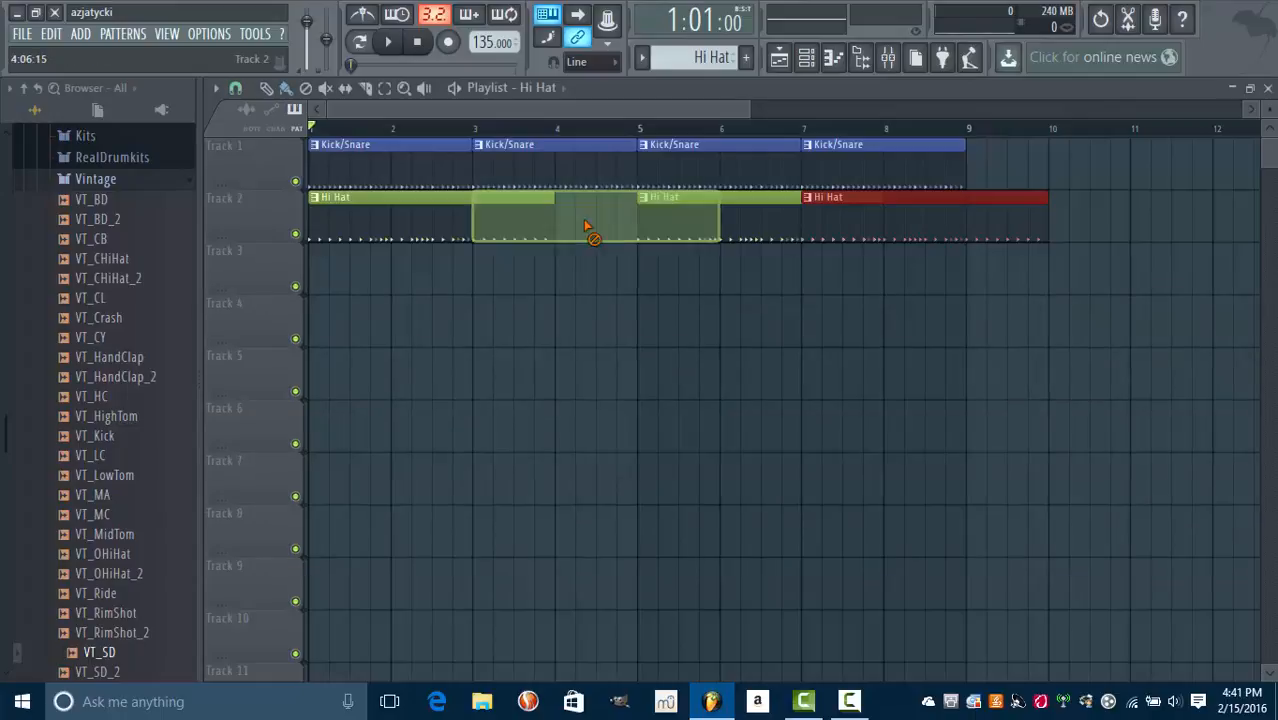
left_click_drag(553, 218, 645, 222)
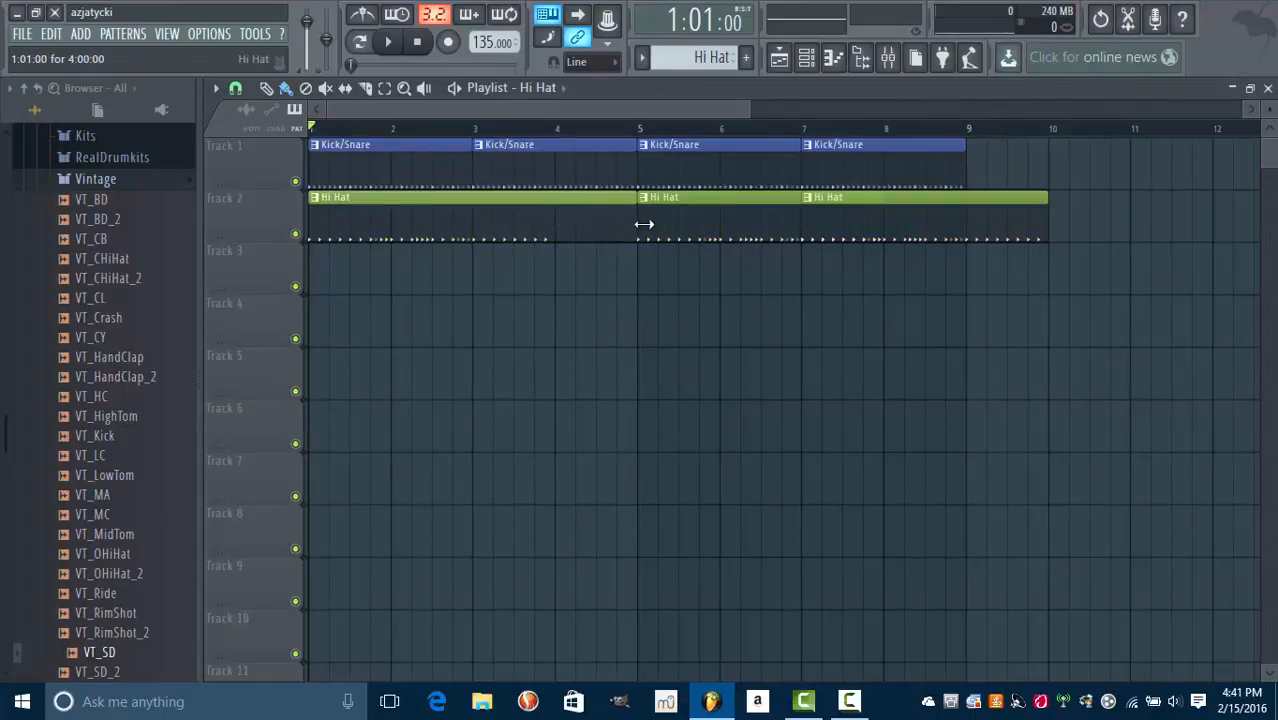
right_click(880, 226)
left_click_drag(882, 224, 966, 230)
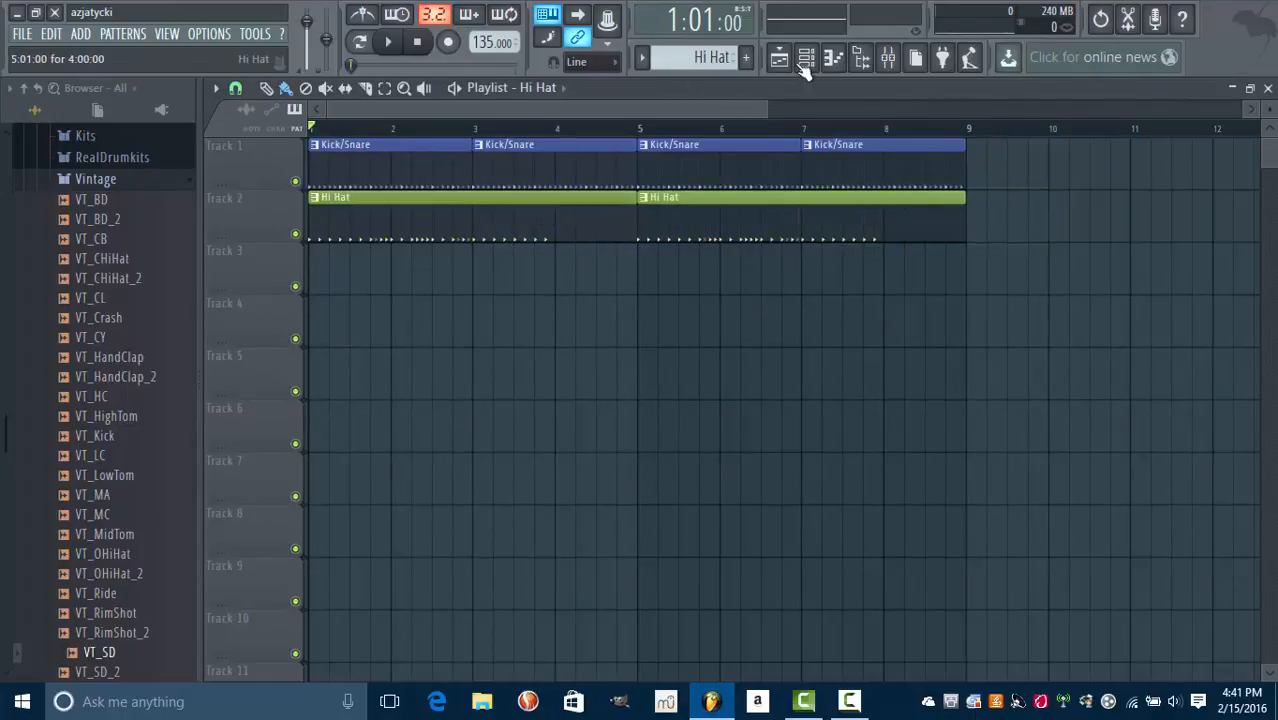
Step: Extend the Hi Hat pattern to 64 steps in the channel rack and continue its every-second-step hits to the end
left_click(806, 57)
left_click_drag(1159, 299, 1025, 295)
left_click(970, 363)
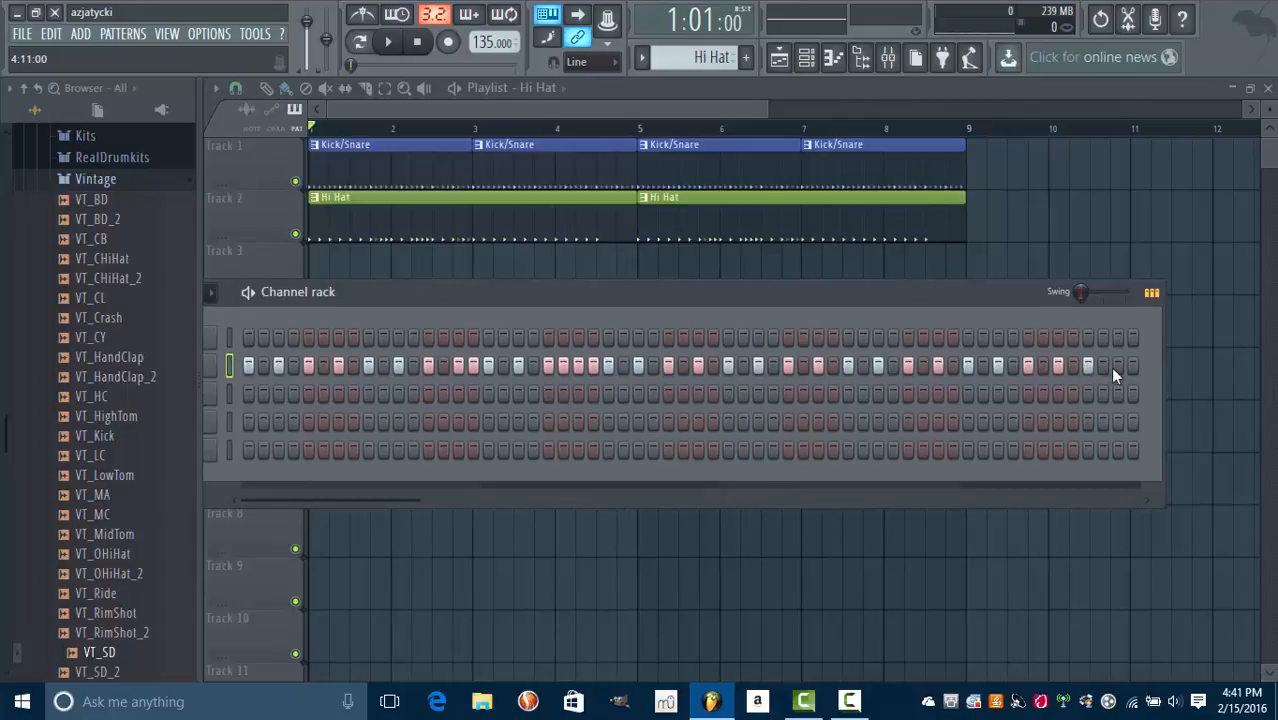
left_click_drag(1163, 388, 1225, 390)
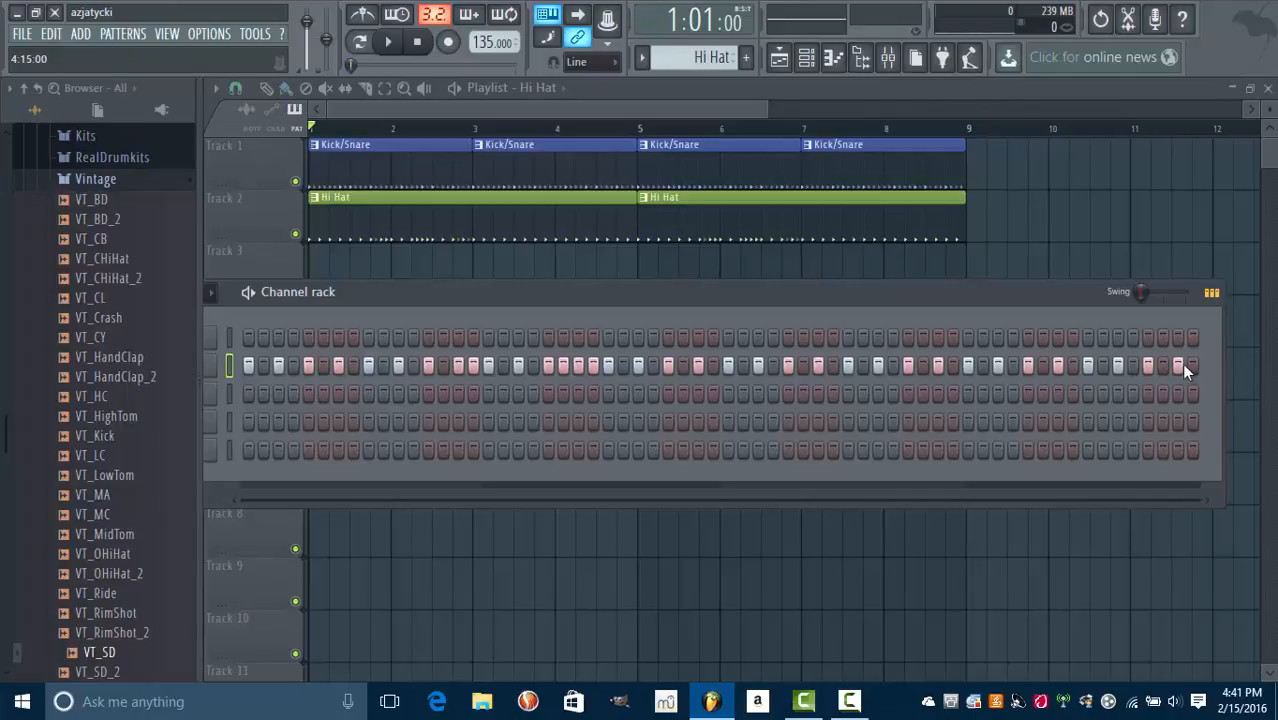
double_click(609, 286)
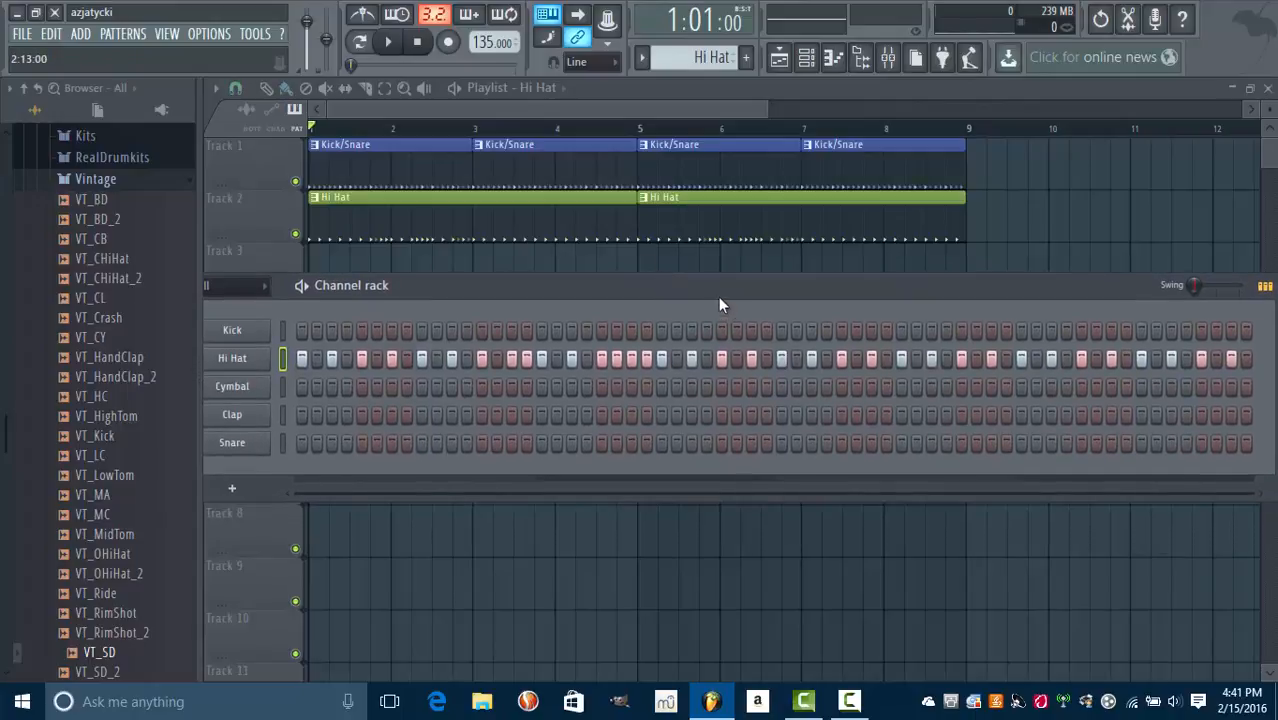
double_click(643, 283)
left_click_drag(645, 278, 655, 290)
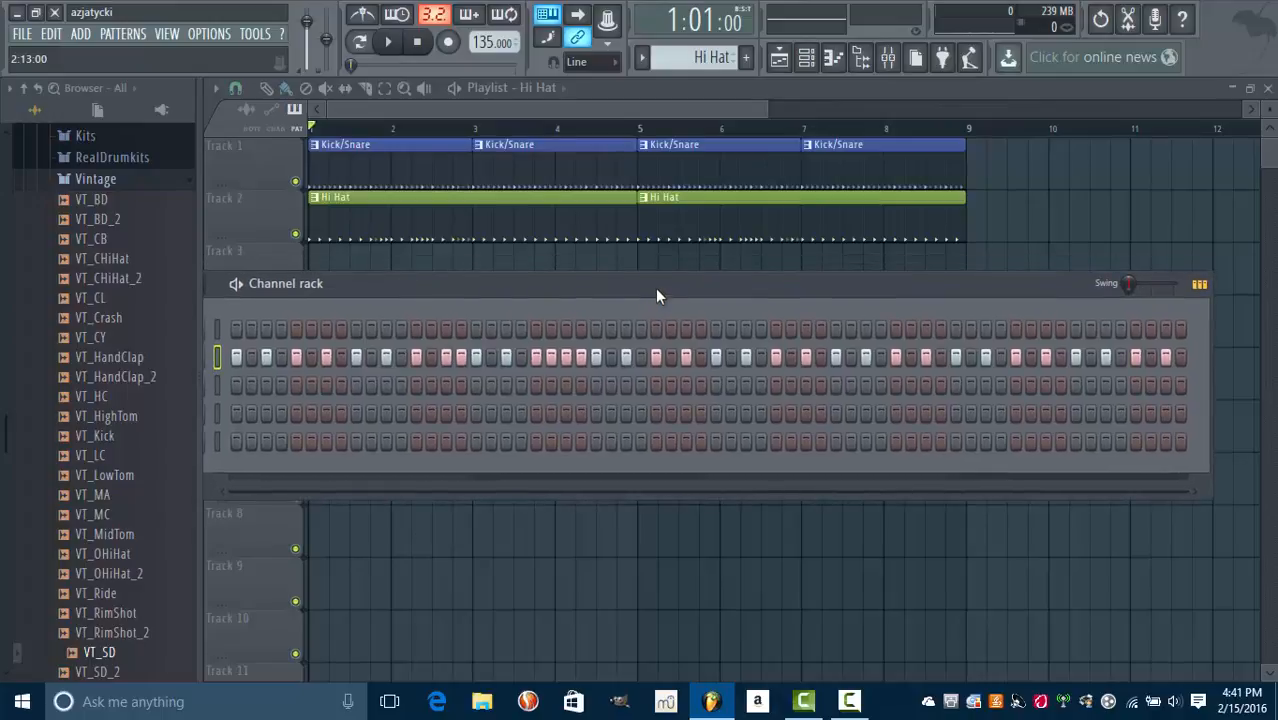
Step: In the Hi Hat piano roll, delete the greyed C5 notes at bar 1 step 14 and bar 2 steps 14 and 16, checking by playback
left_click(833, 60)
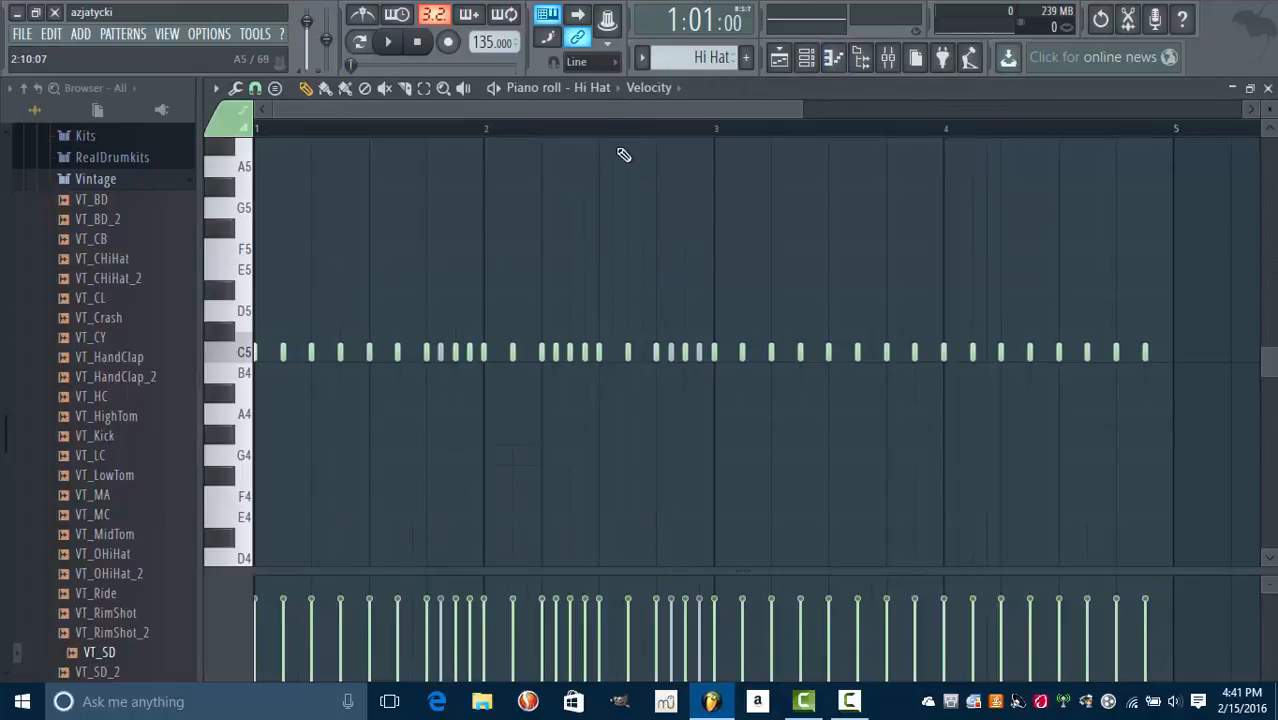
key("space")
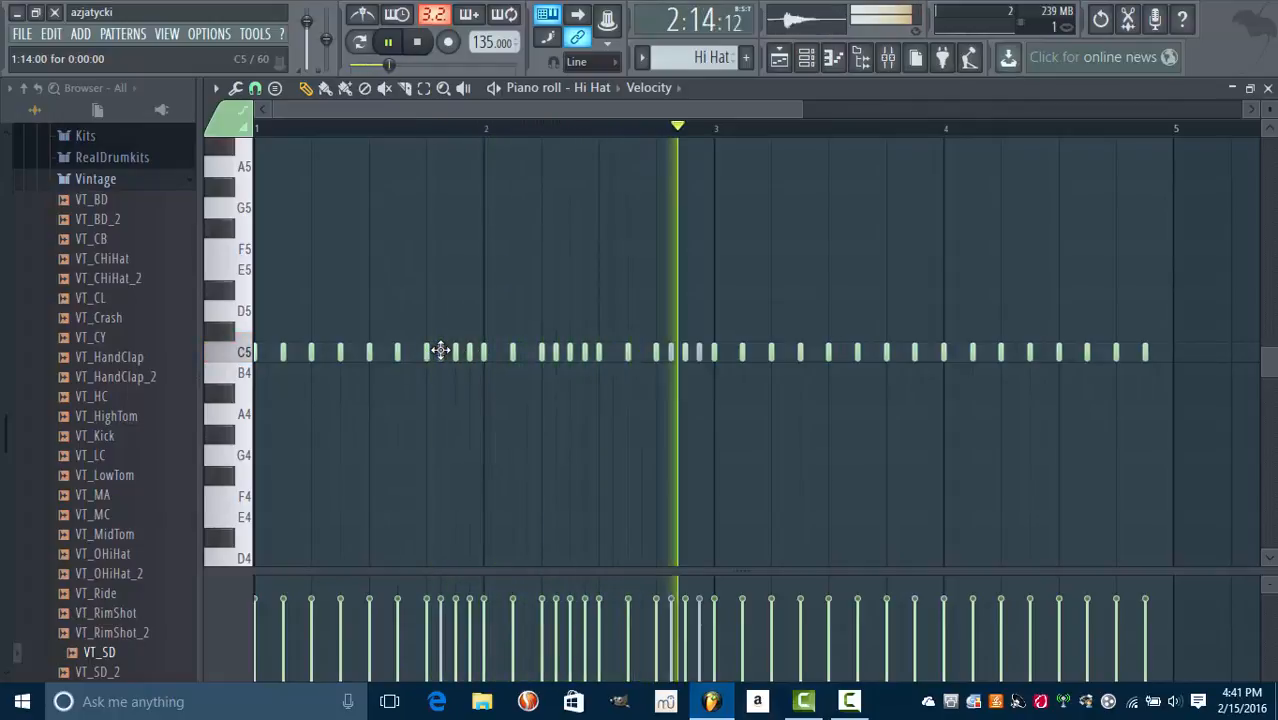
key("space")
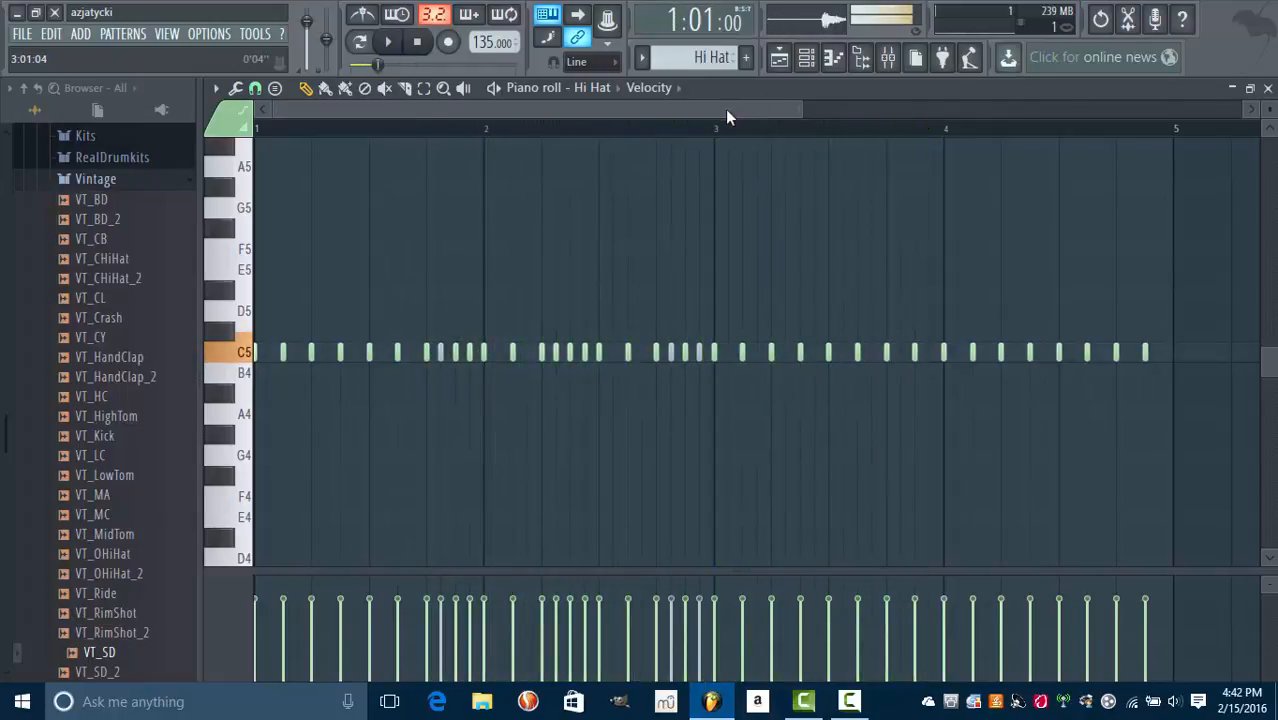
right_click(441, 353)
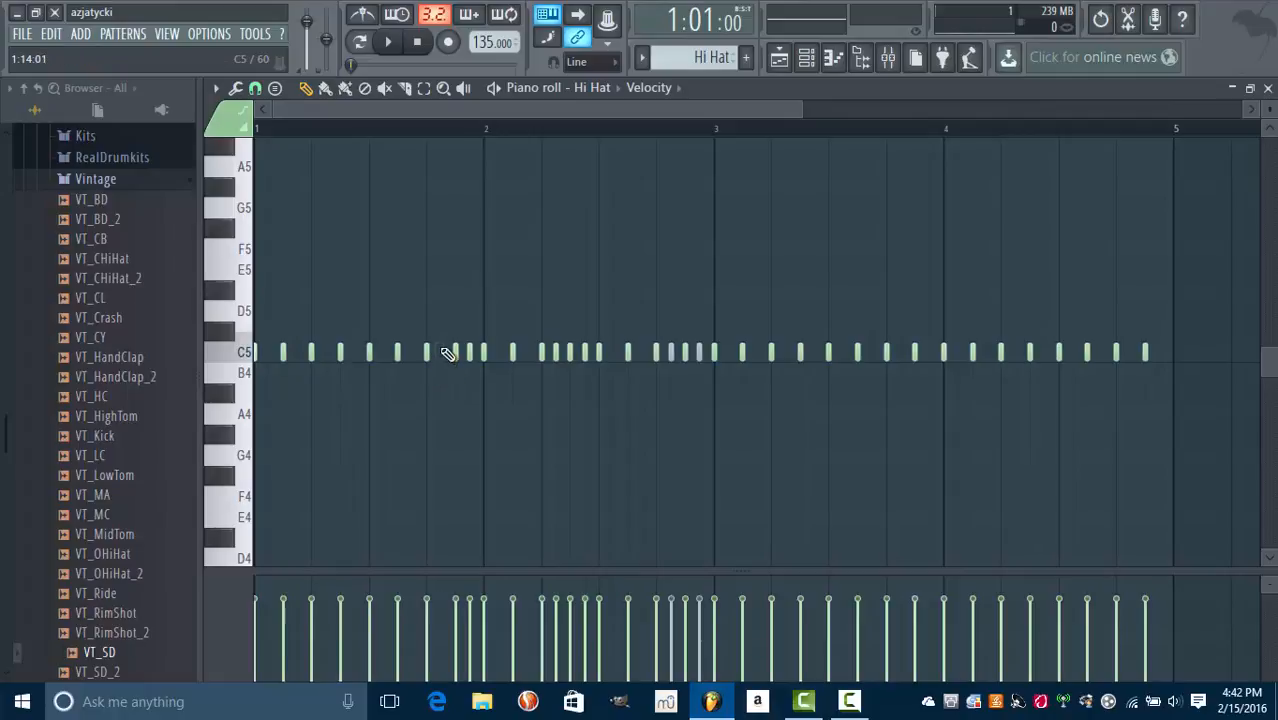
right_click(670, 353)
right_click(699, 352)
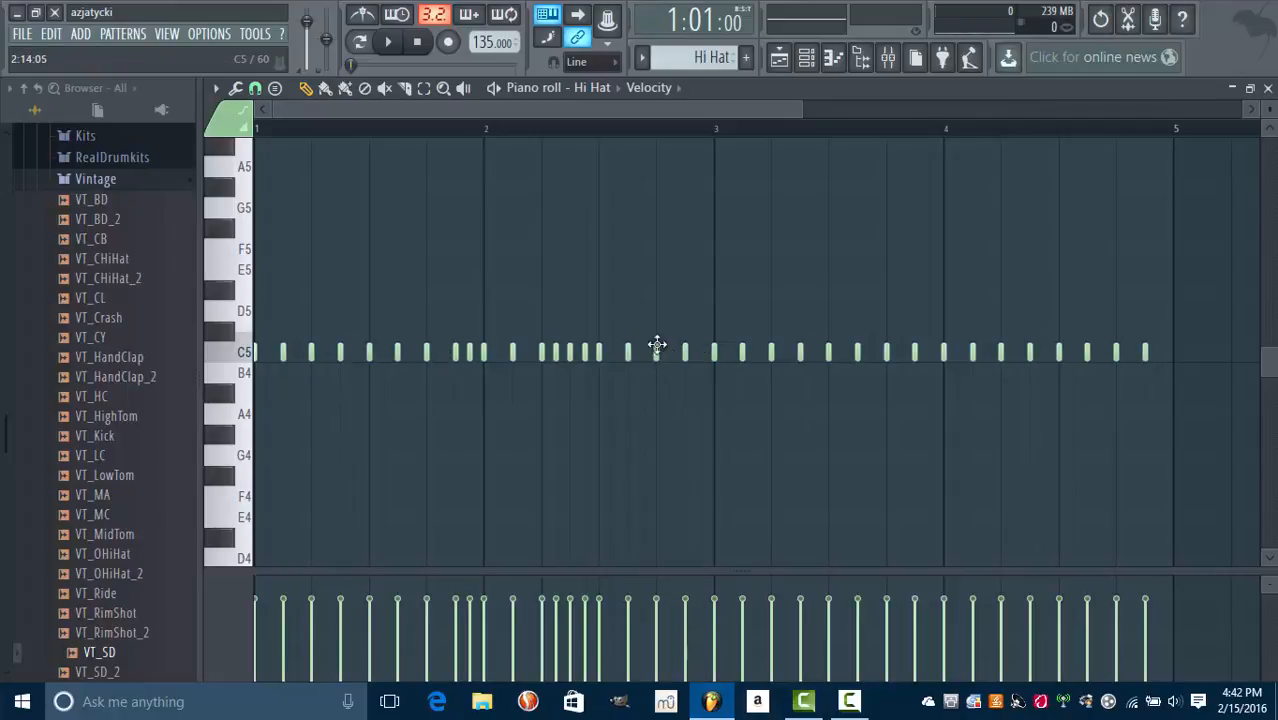
key("space")
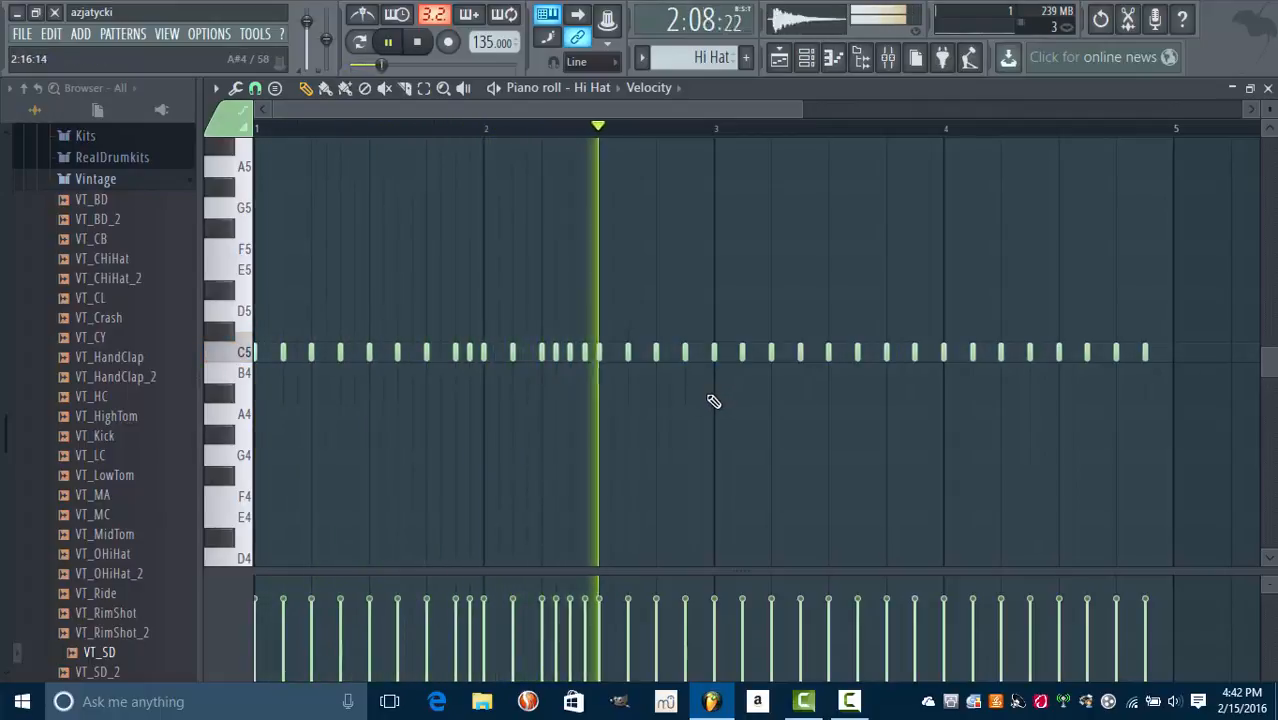
key("space")
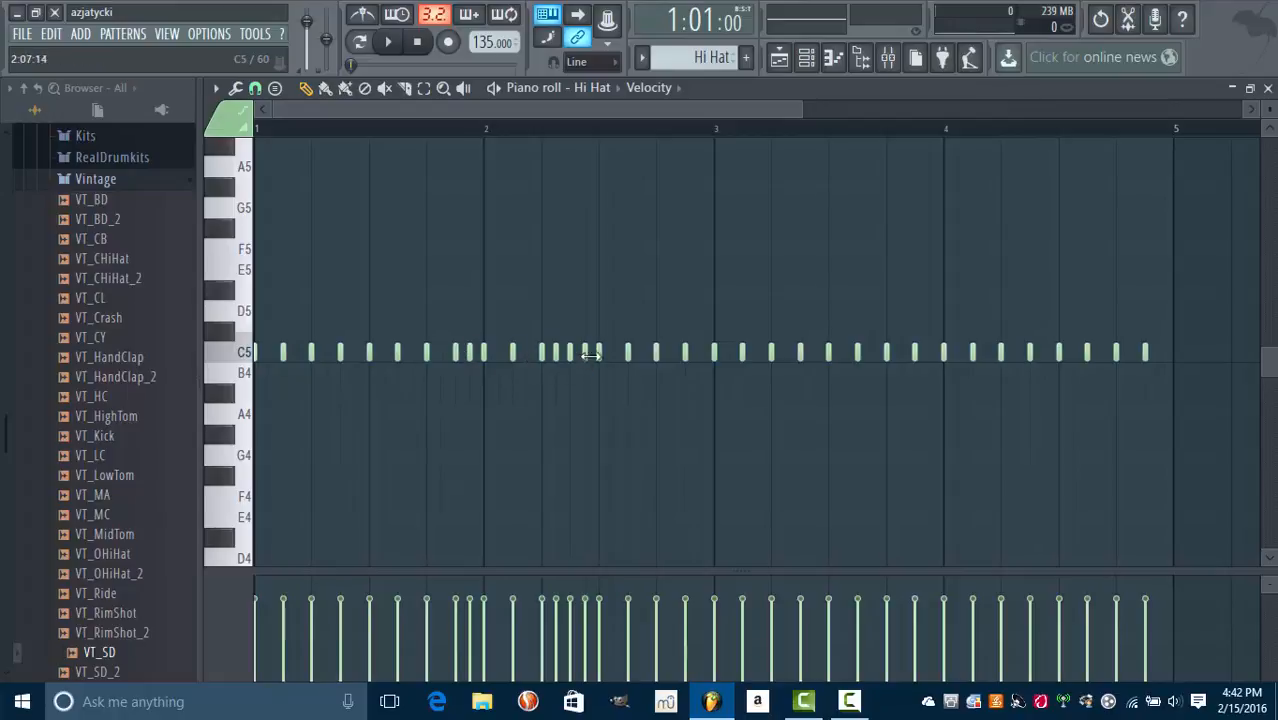
Step: Try an extra C5 note on step 16 of bar 2 during playback, remove it and stop playback
left_click(700, 353)
key("space")
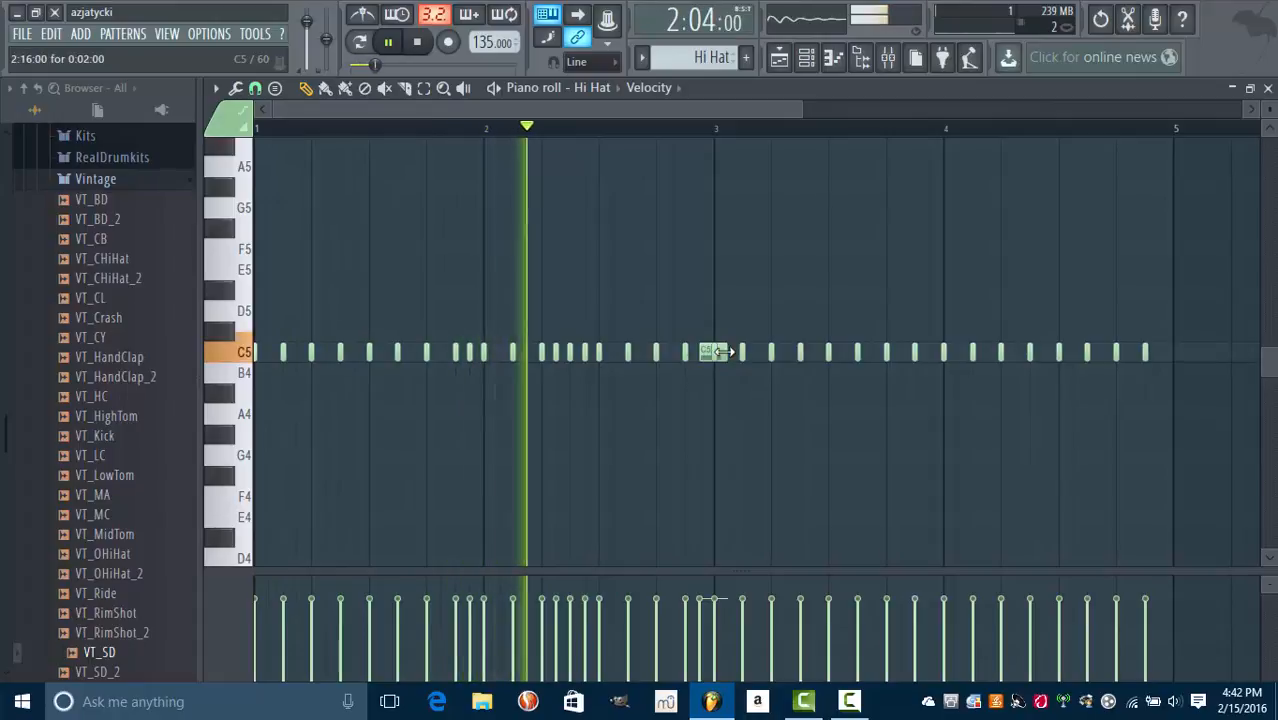
left_click_drag(702, 356, 707, 353)
right_click(703, 352)
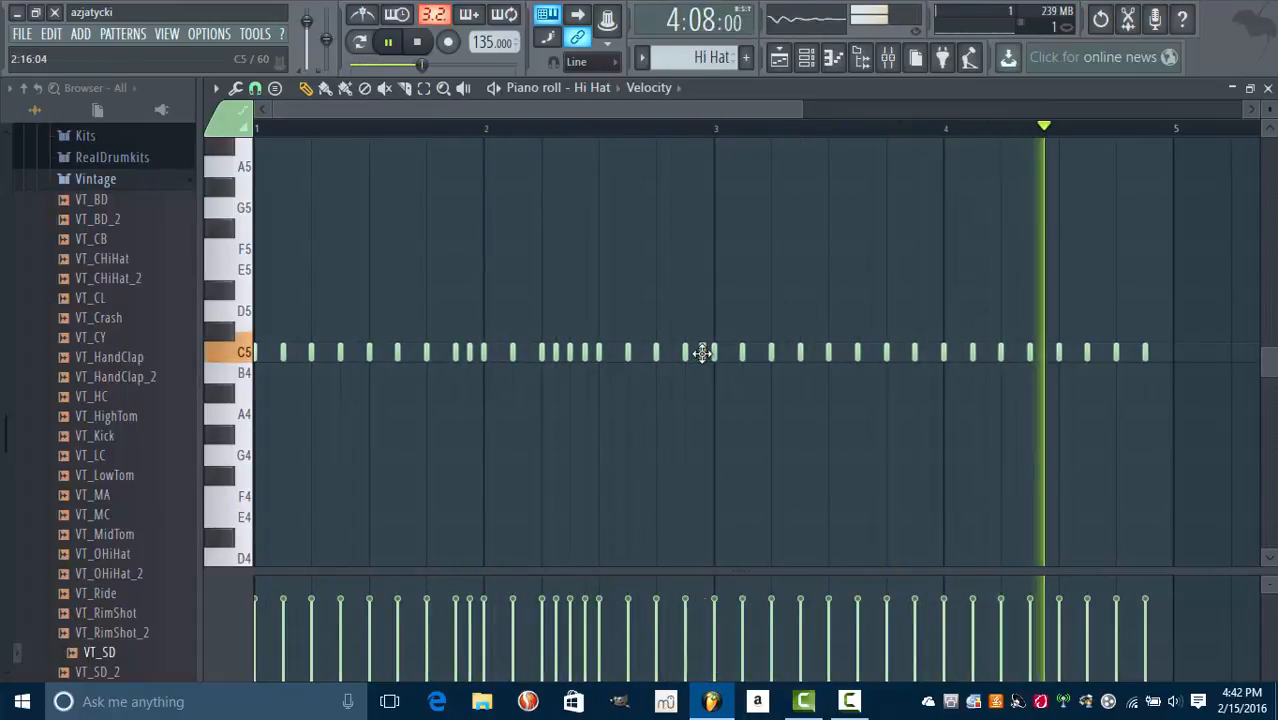
key("space")
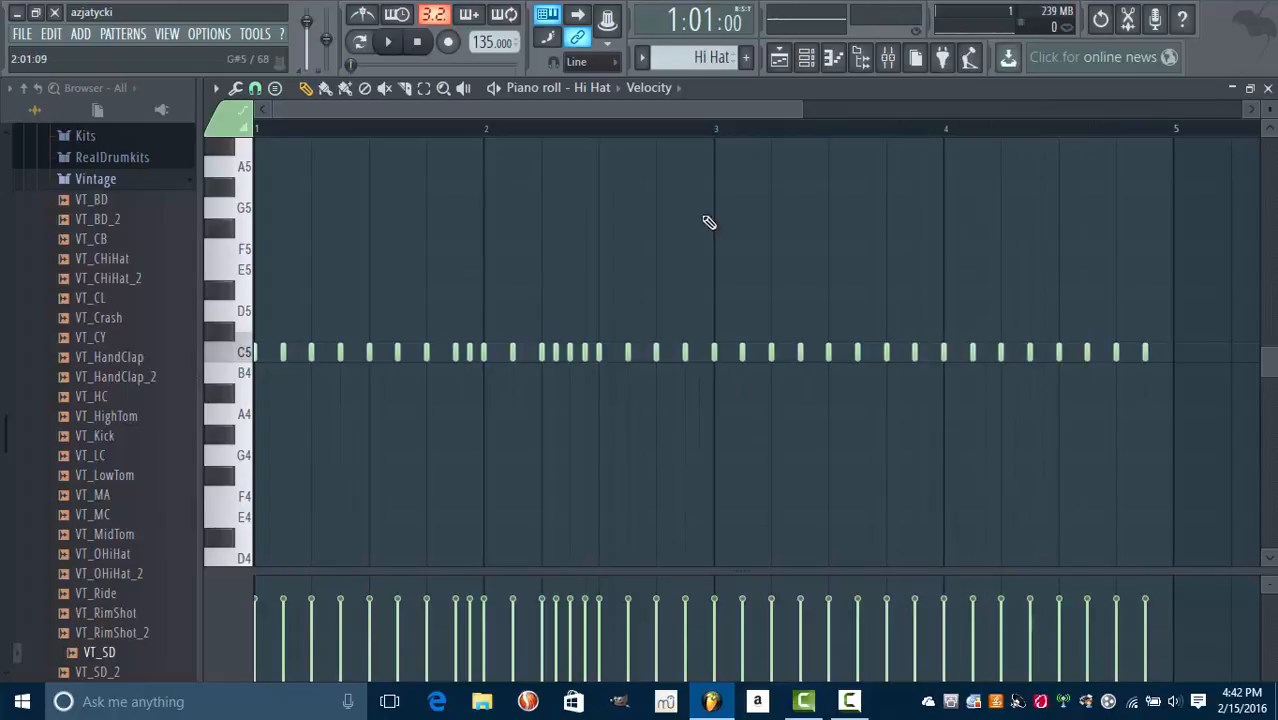
Step: Set the piano roll's snap to 1/6 beat
left_click(256, 89)
left_click(494, 246)
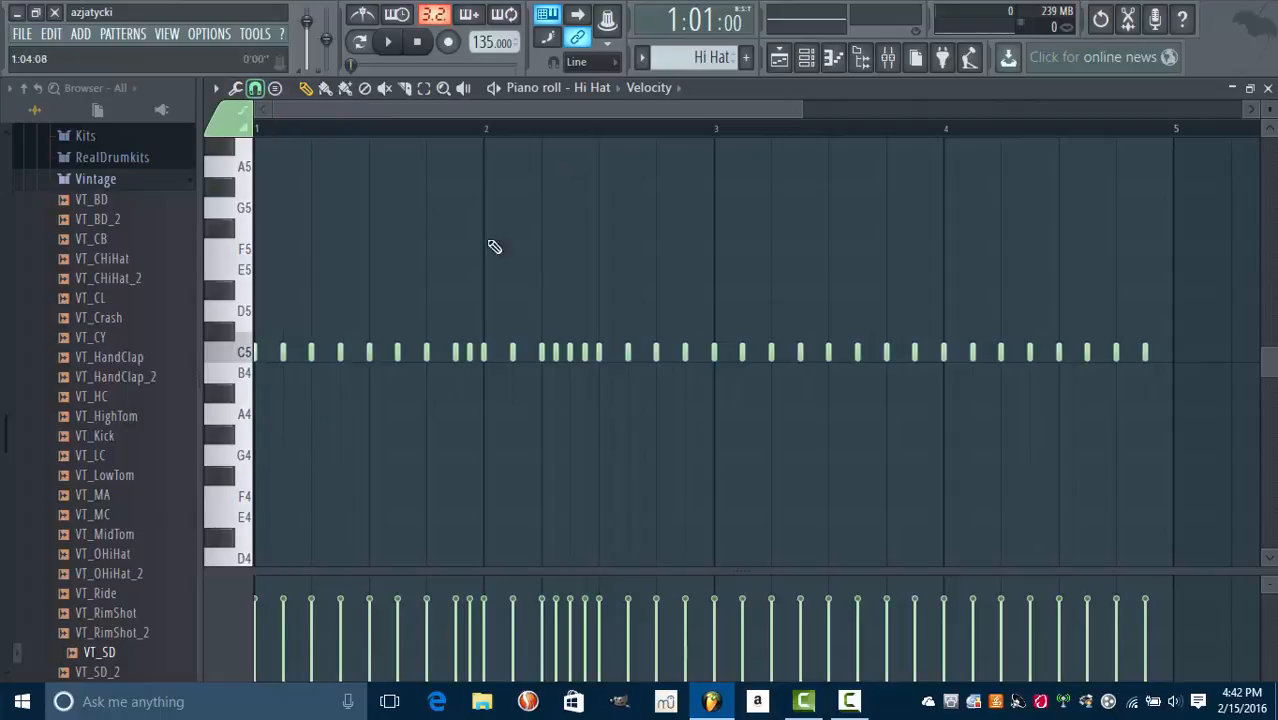
left_click_drag(428, 351, 428, 348)
left_click(256, 89)
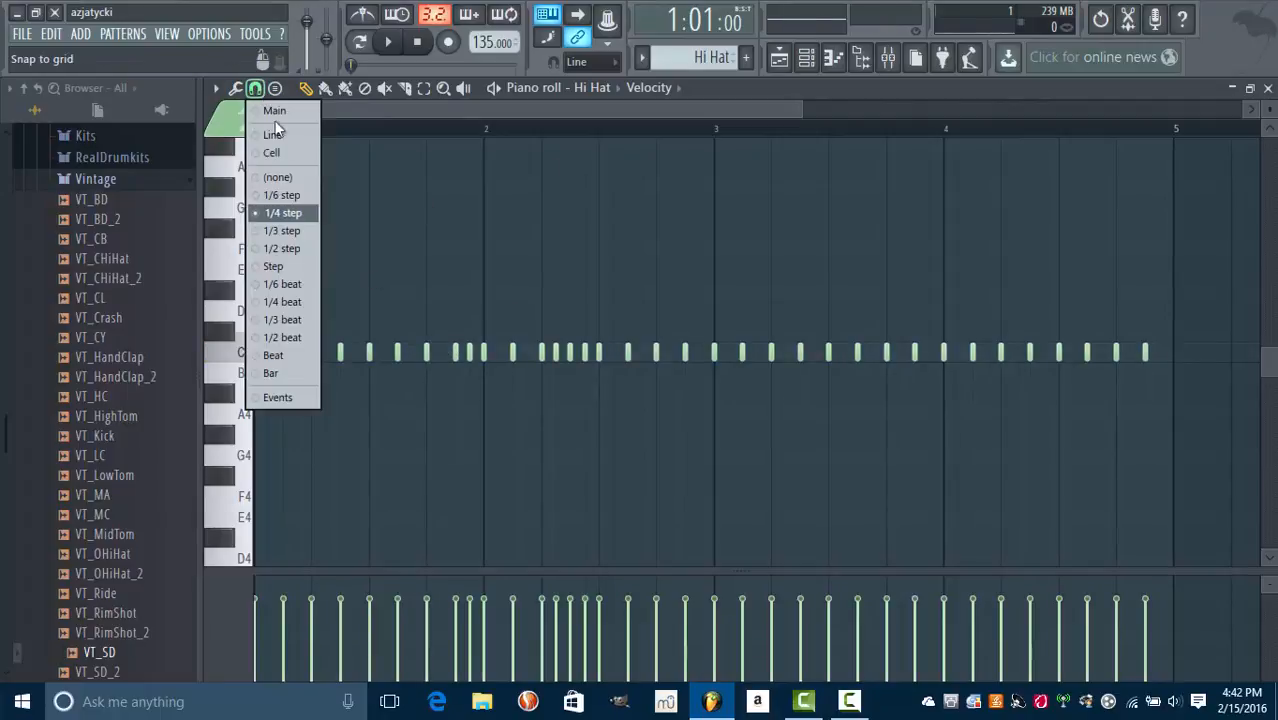
left_click(282, 286)
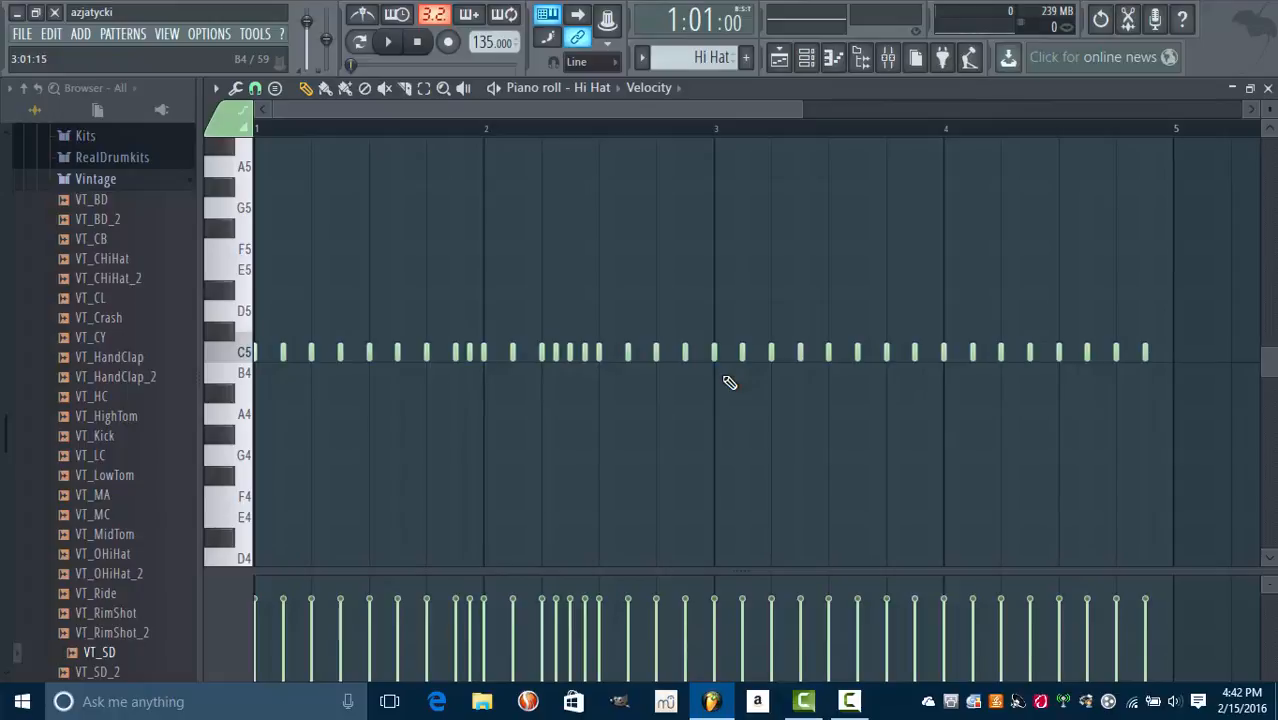
Step: Place F#5 notes at the start and middle of bars 1 and 2 and at the start of bar 3
left_click(484, 228)
left_click(598, 228)
left_click(714, 234)
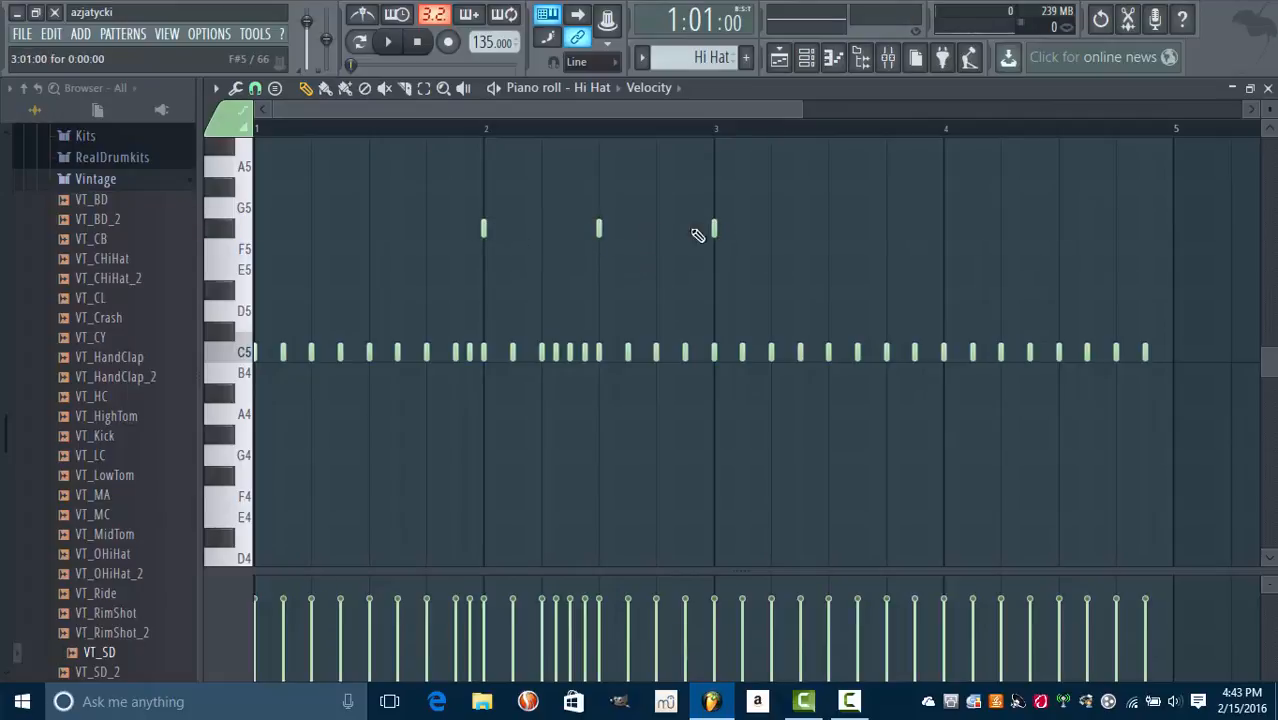
left_click(262, 229)
left_click(262, 226)
left_click(368, 228)
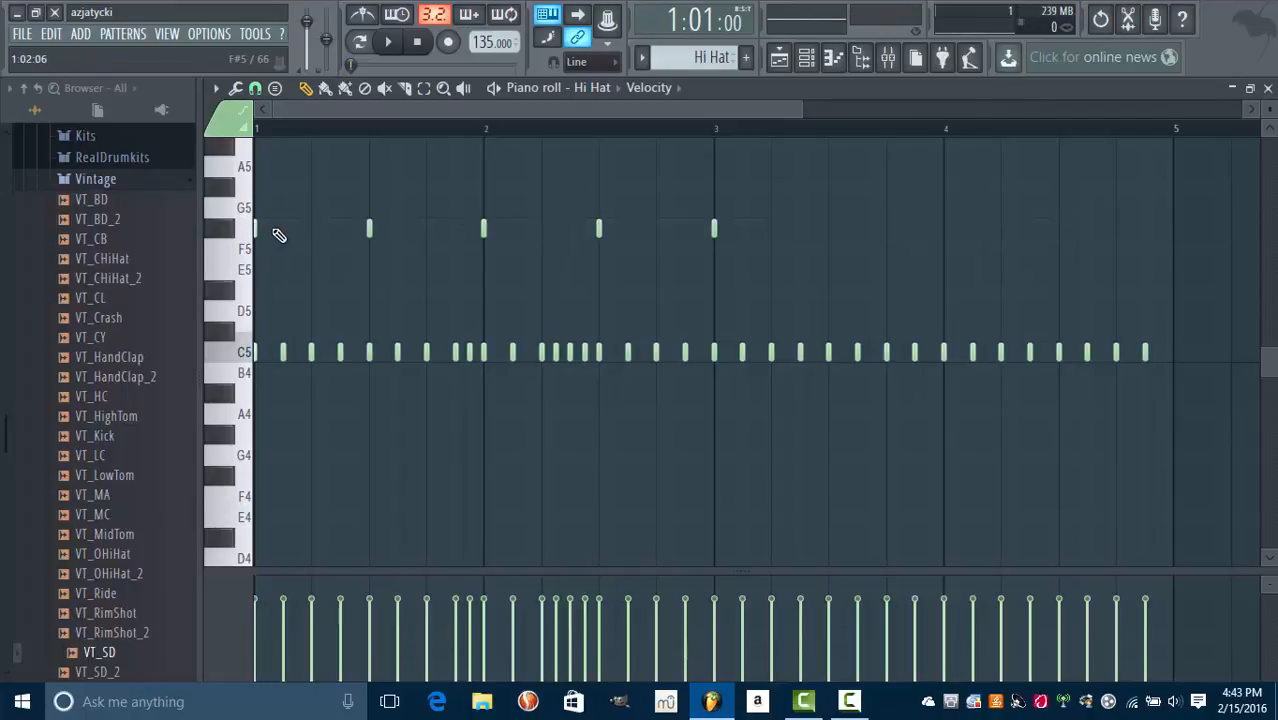
Step: Fill the first beat of bar 1 with F#5 notes one-third beat apart, ending with a note on beat 2
left_click(273, 229)
left_click(291, 229)
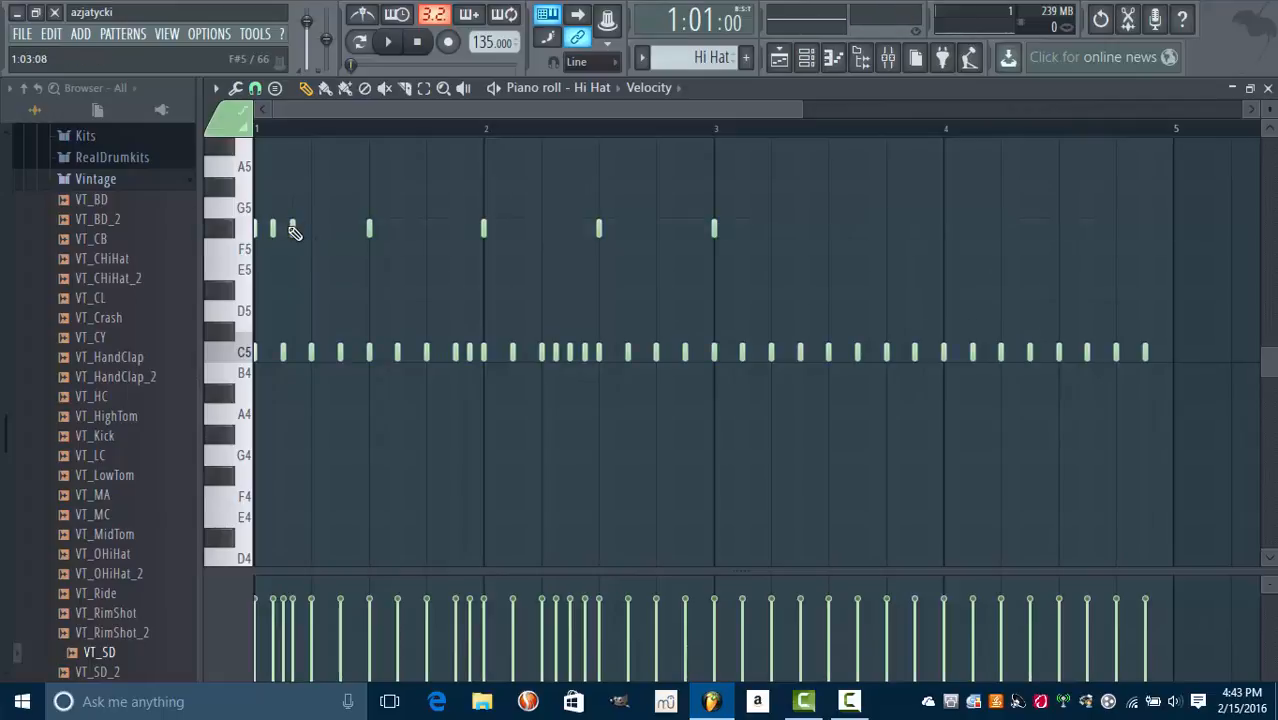
right_click(292, 229)
right_click(273, 229)
left_click(312, 229)
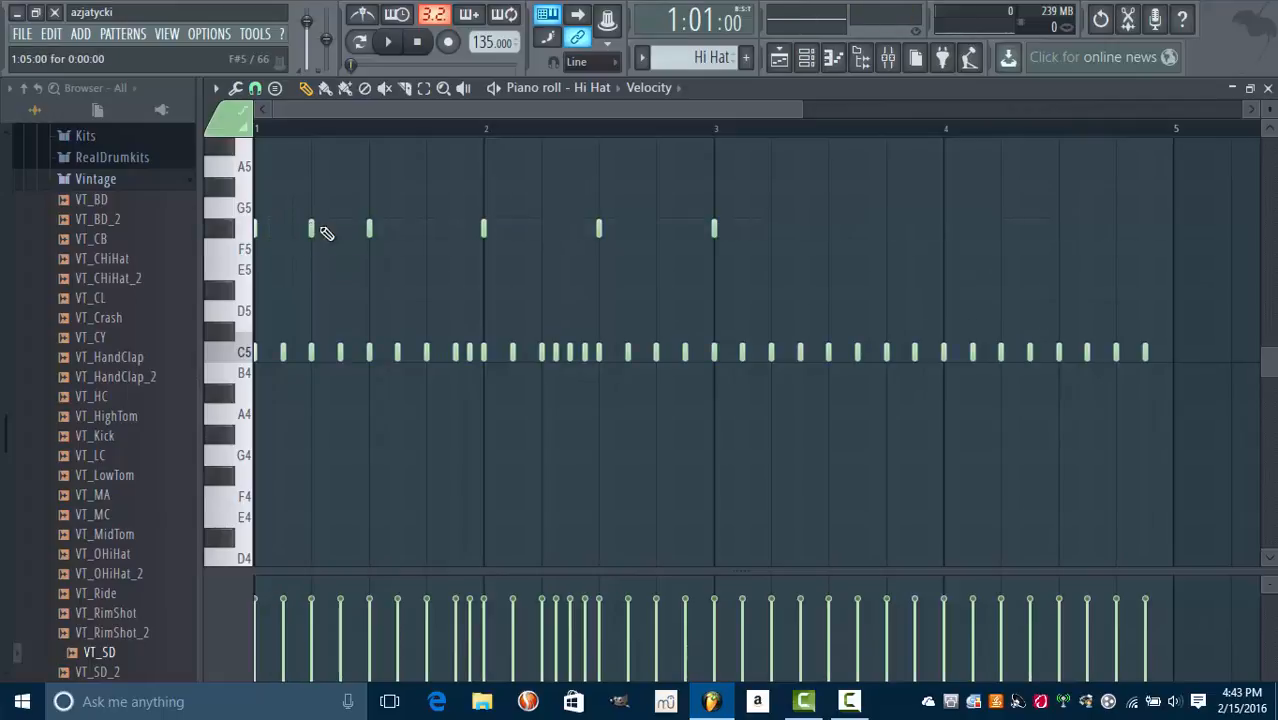
right_click(311, 229)
left_click(272, 229)
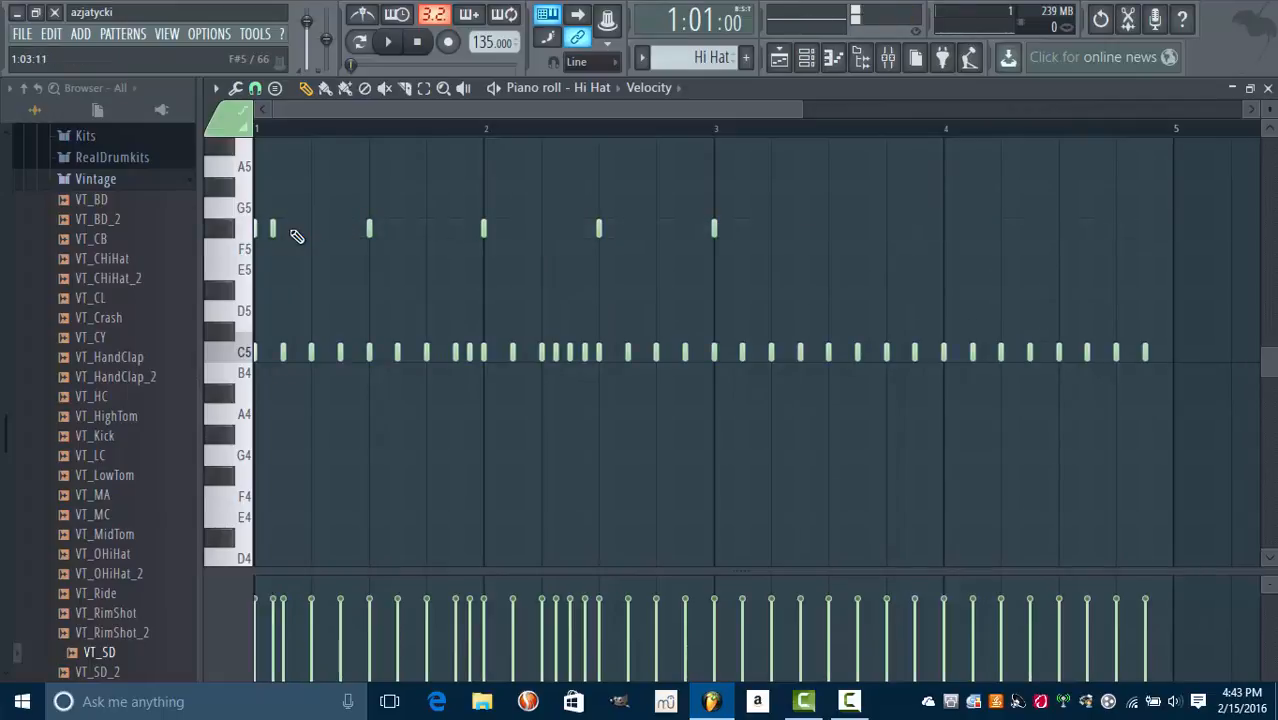
left_click(311, 229)
left_click(292, 229)
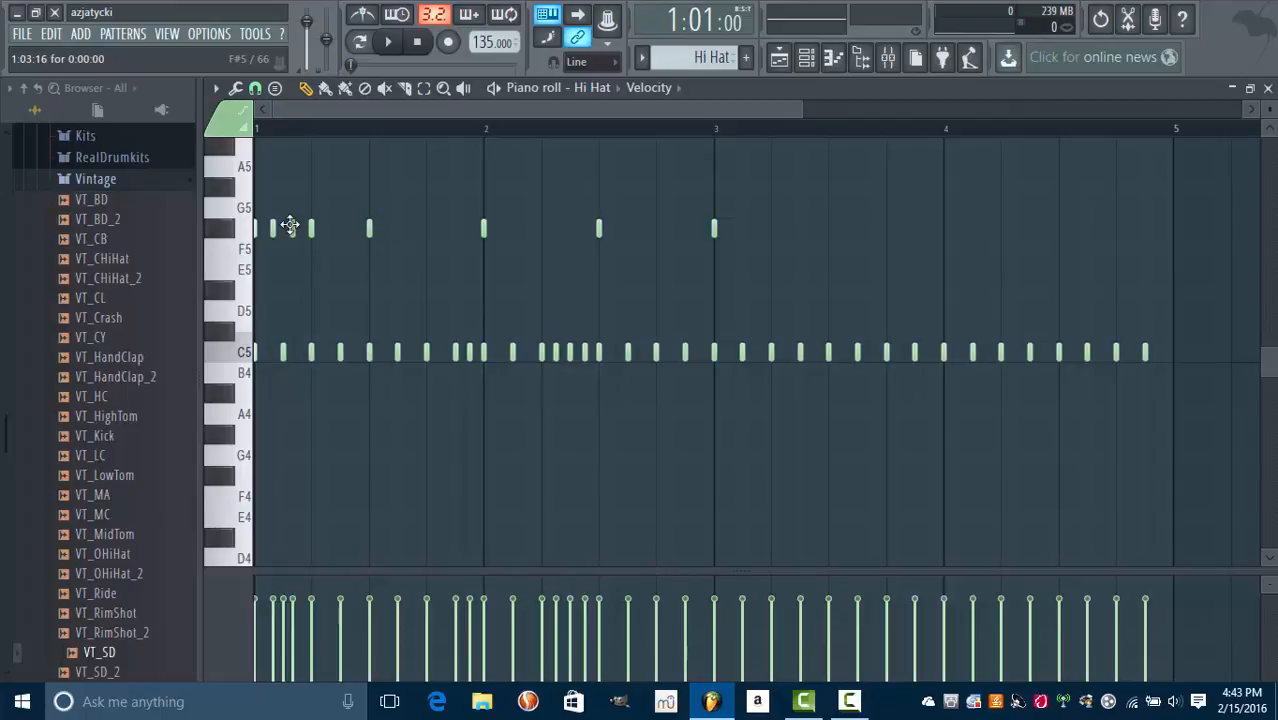
Step: Delete all the F#5 demonstration notes, keeping only the C5 row
right_click(292, 228)
right_click(273, 228)
right_click(256, 229)
right_click(311, 229)
right_click(369, 229)
right_click(484, 229)
right_click(599, 229)
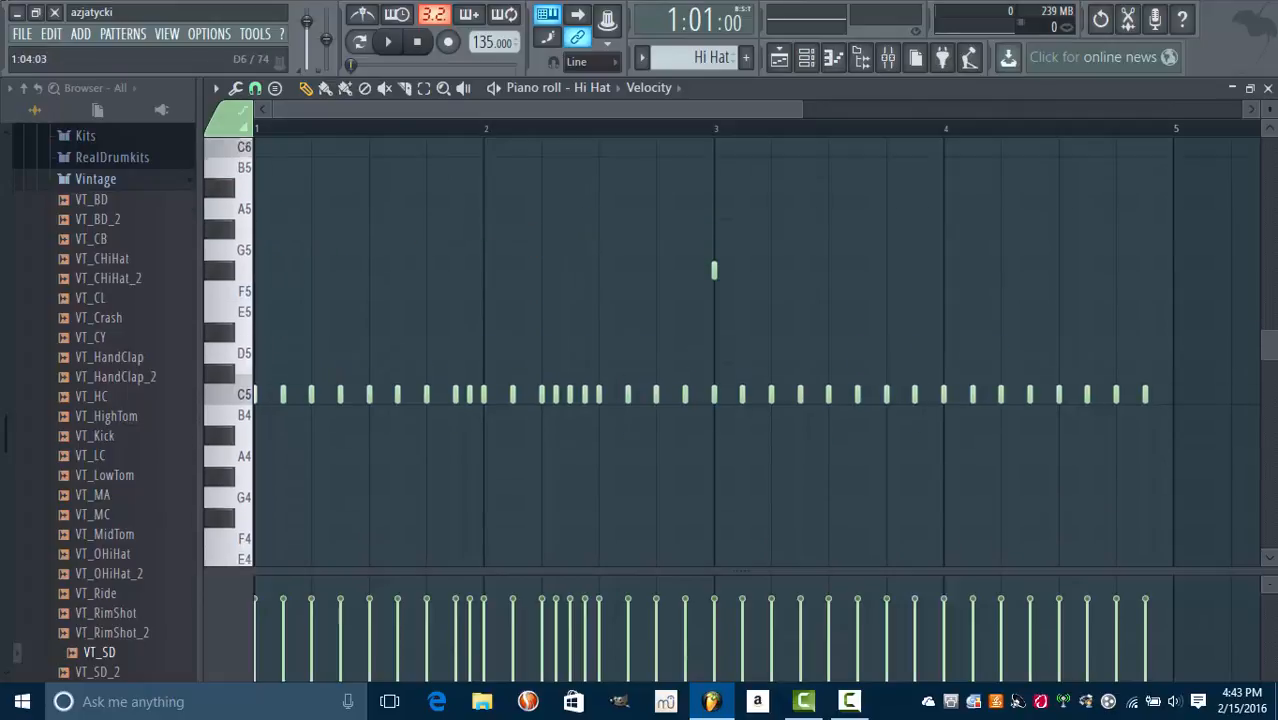
scroll(875, 355, "up", 5)
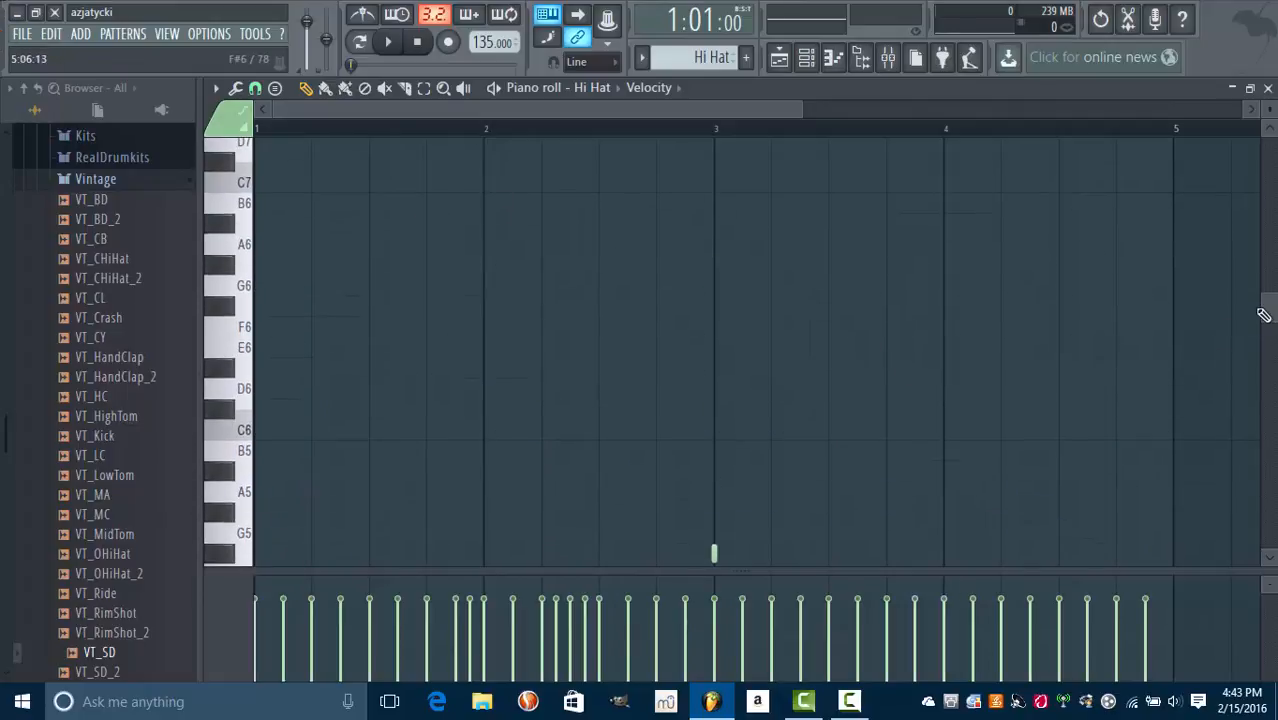
left_click_drag(1267, 308, 1267, 356)
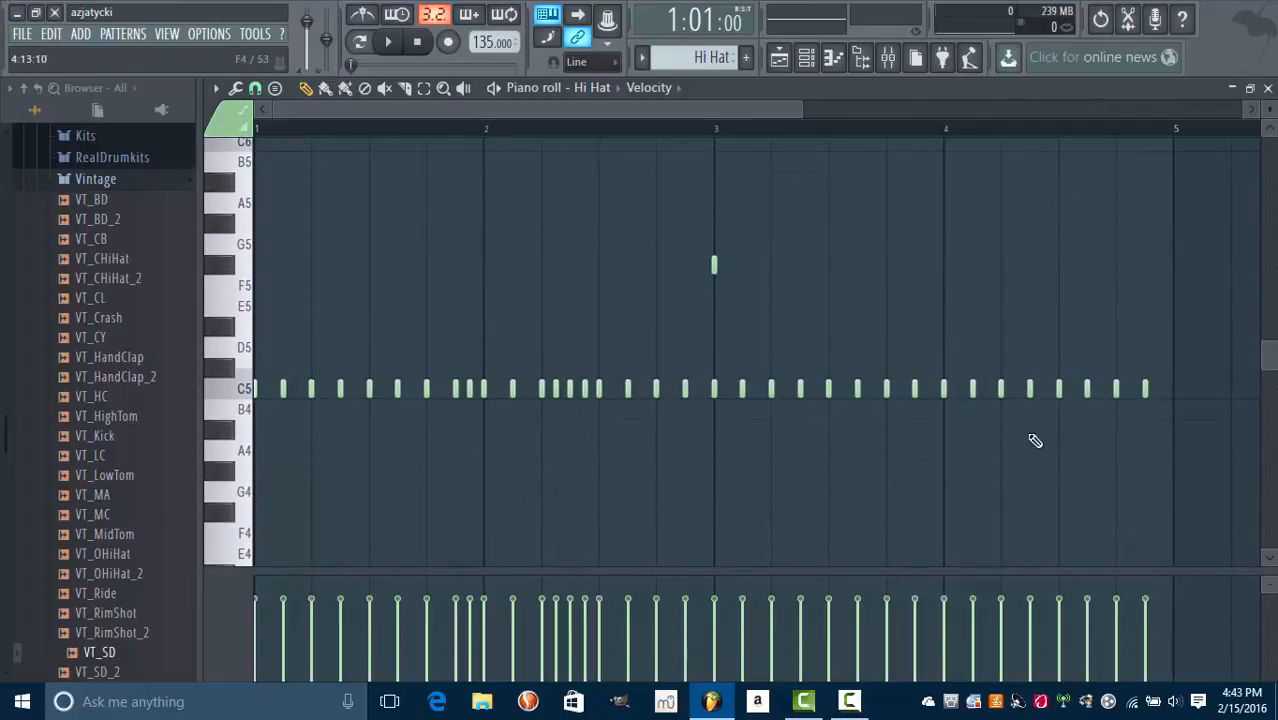
right_click(714, 266)
Step: Change the piano roll's snap to 1/3 beat
left_click_drag(667, 108, 698, 110)
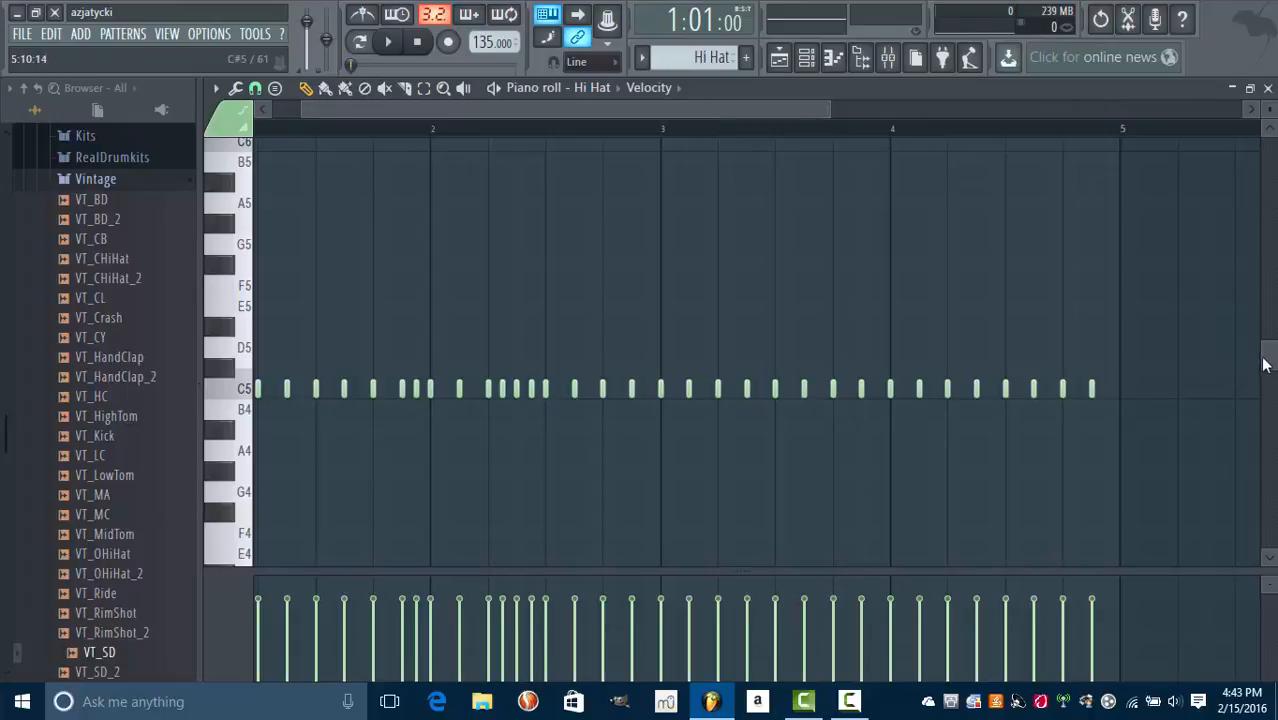
left_click_drag(1263, 364, 1265, 385)
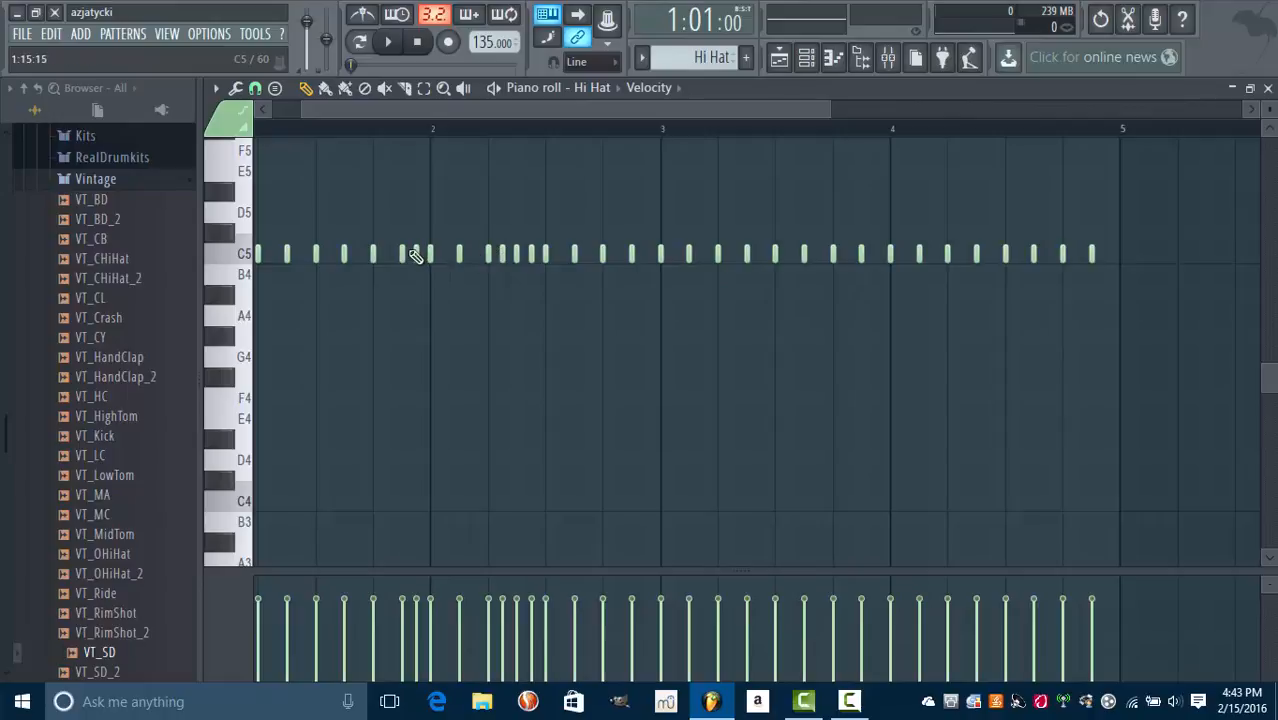
left_click_drag(524, 106, 497, 106)
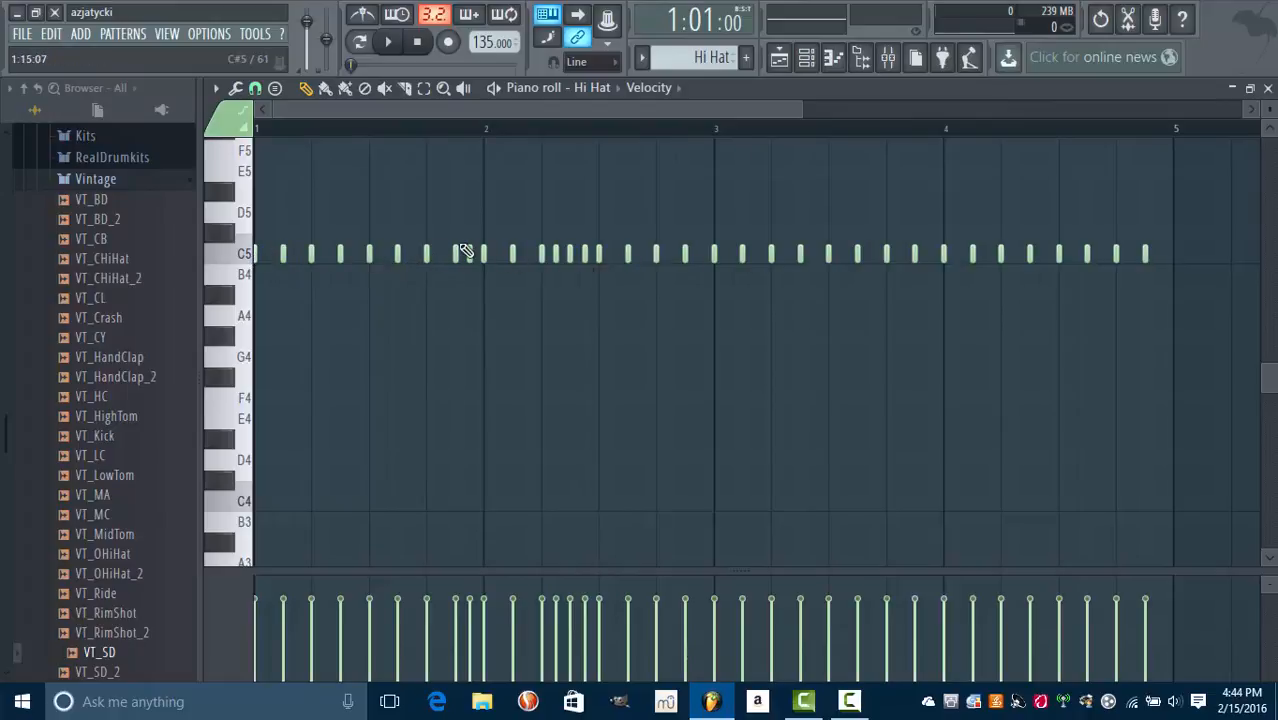
left_click(236, 88)
left_click(252, 89)
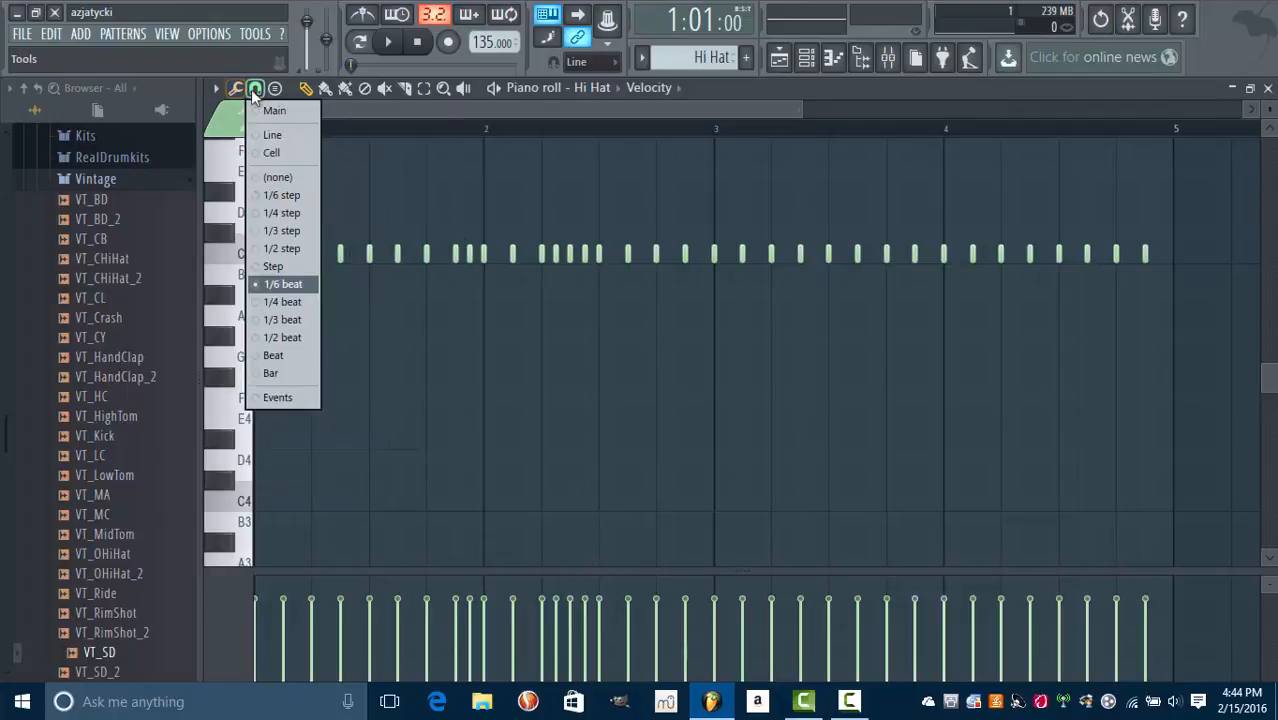
left_click(282, 320)
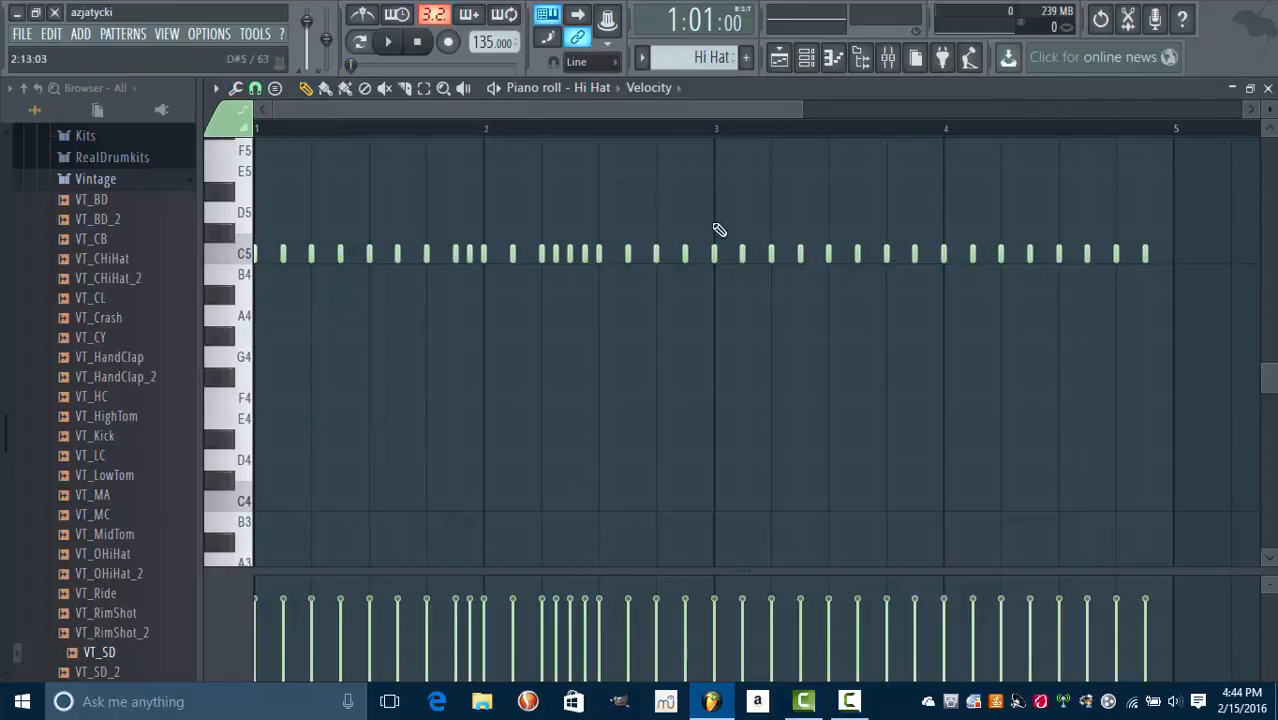
Step: Rework beats 3 and 4 of bar 4 into C5 notes one-third beat apart and check the roll by playing it
right_click(1146, 256)
left_click(1148, 256)
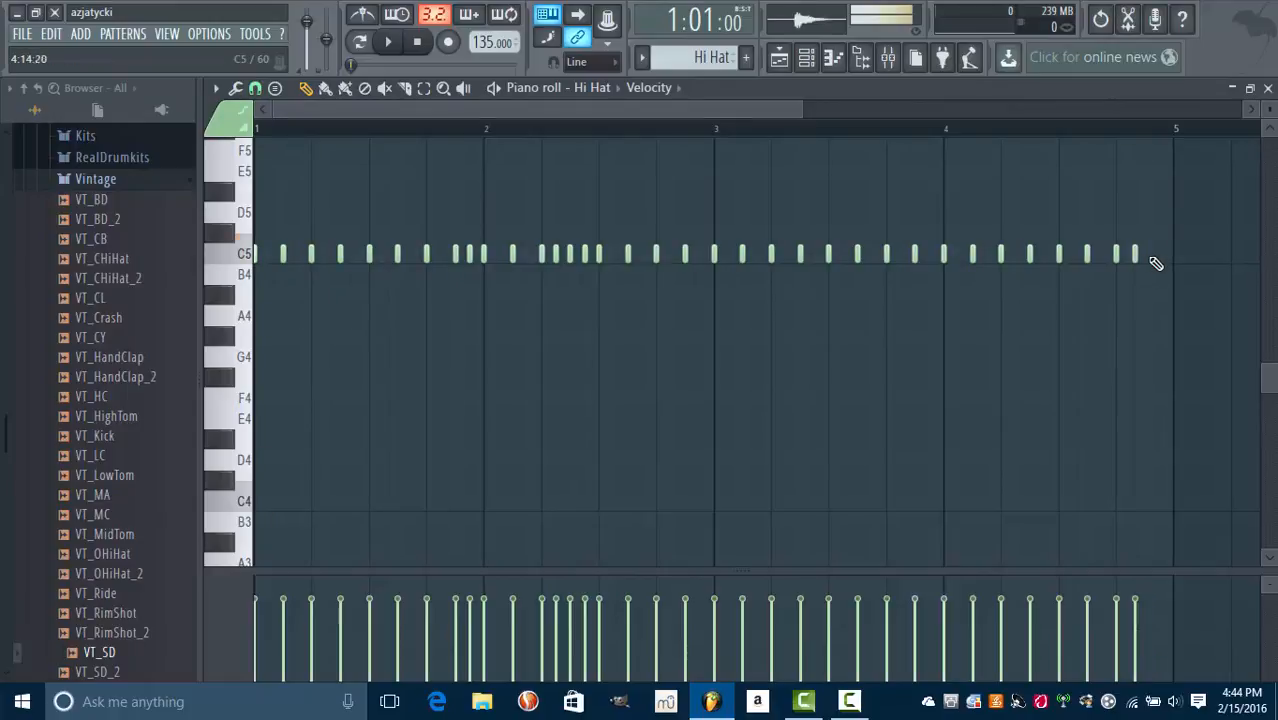
left_click(1156, 256)
left_click(1097, 254)
right_click(1087, 254)
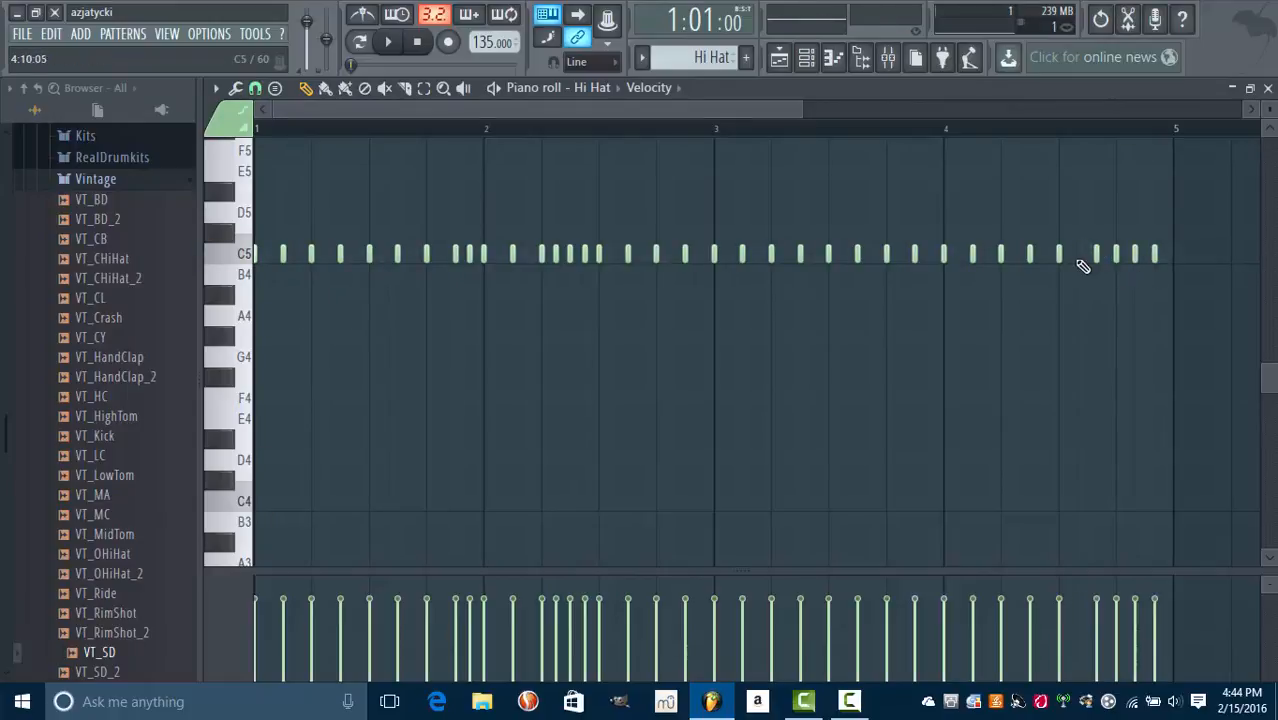
left_click(1078, 254)
key("space")
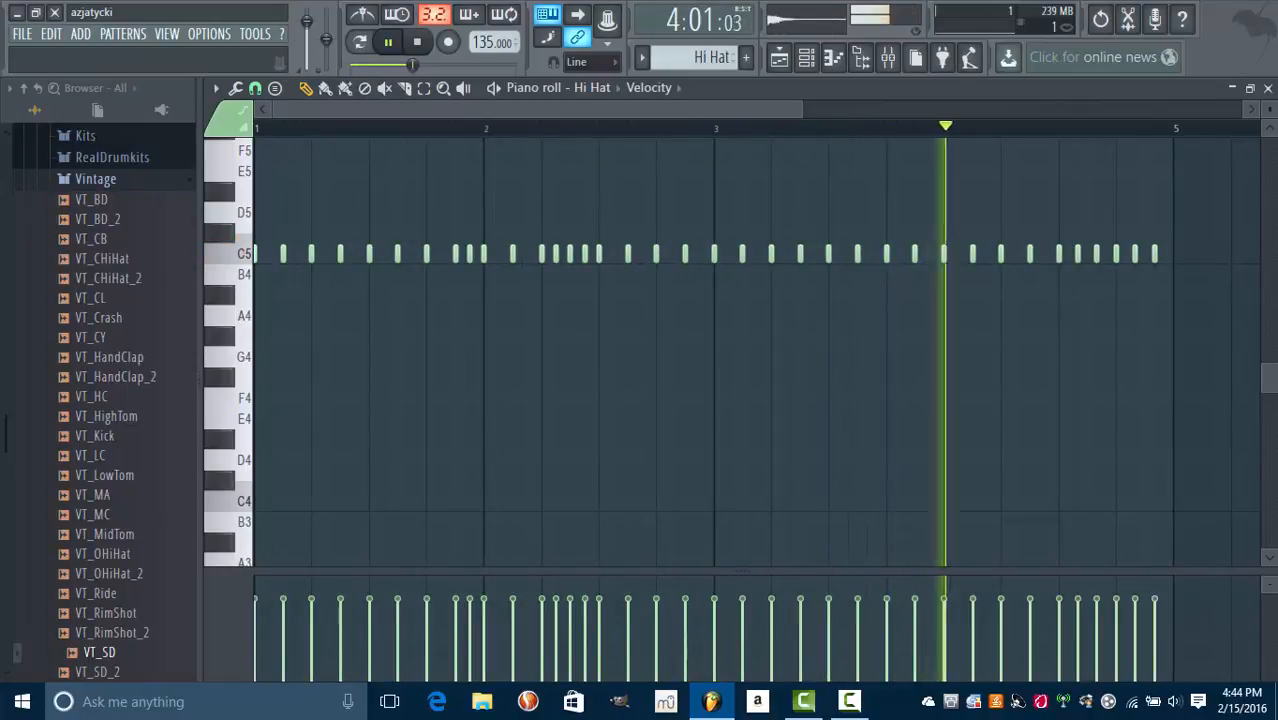
key("space")
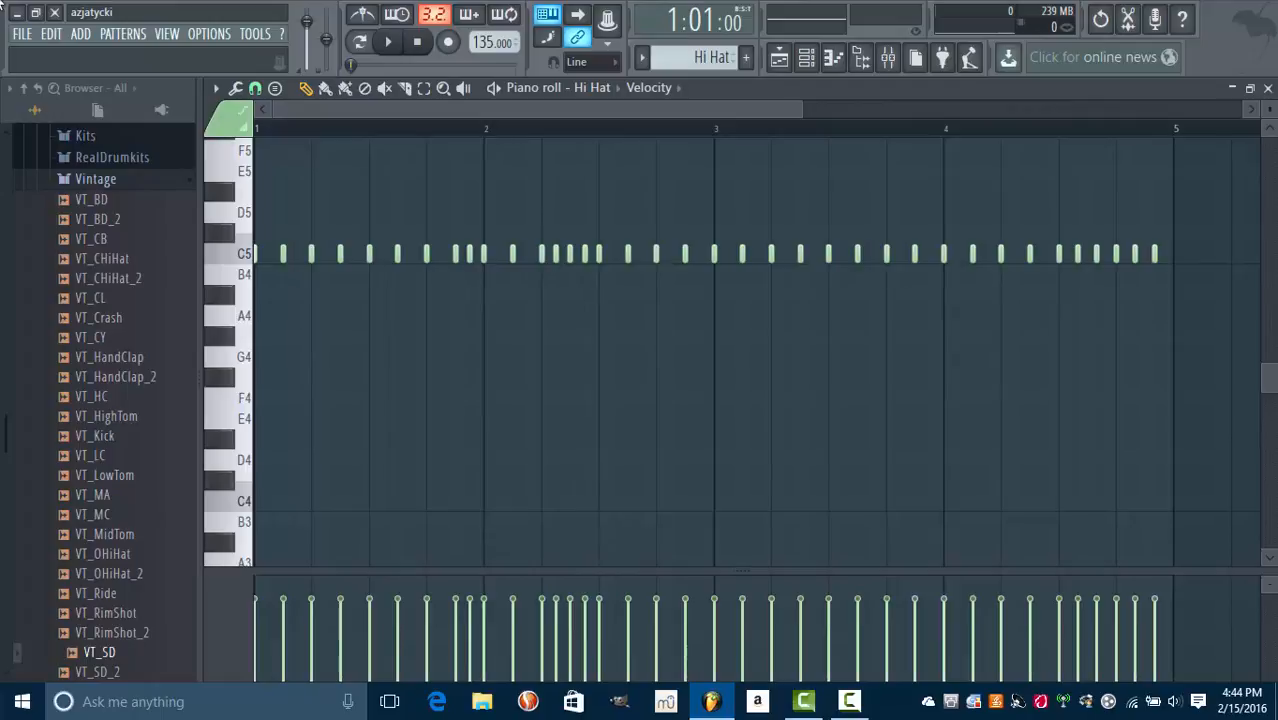
Step: Rework the last beat of bar 3 into C5 notes one-third beat apart and check the pattern by playing it
left_click(914, 253)
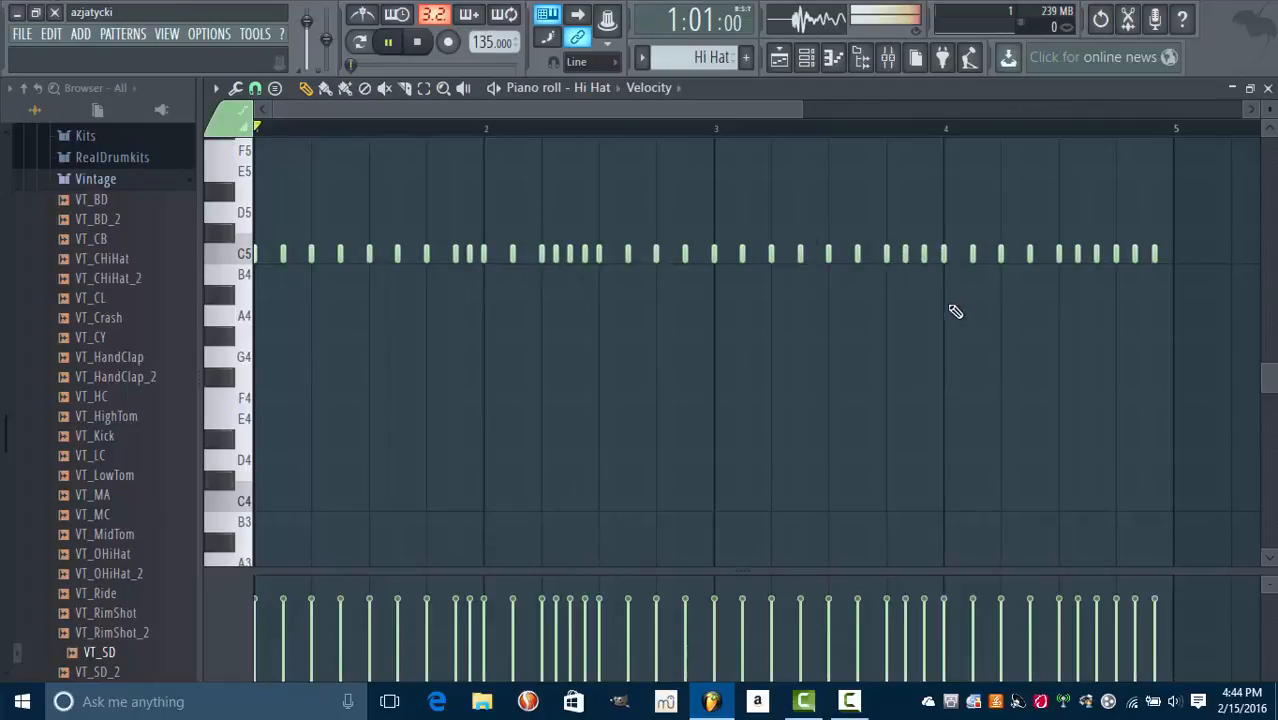
key("space")
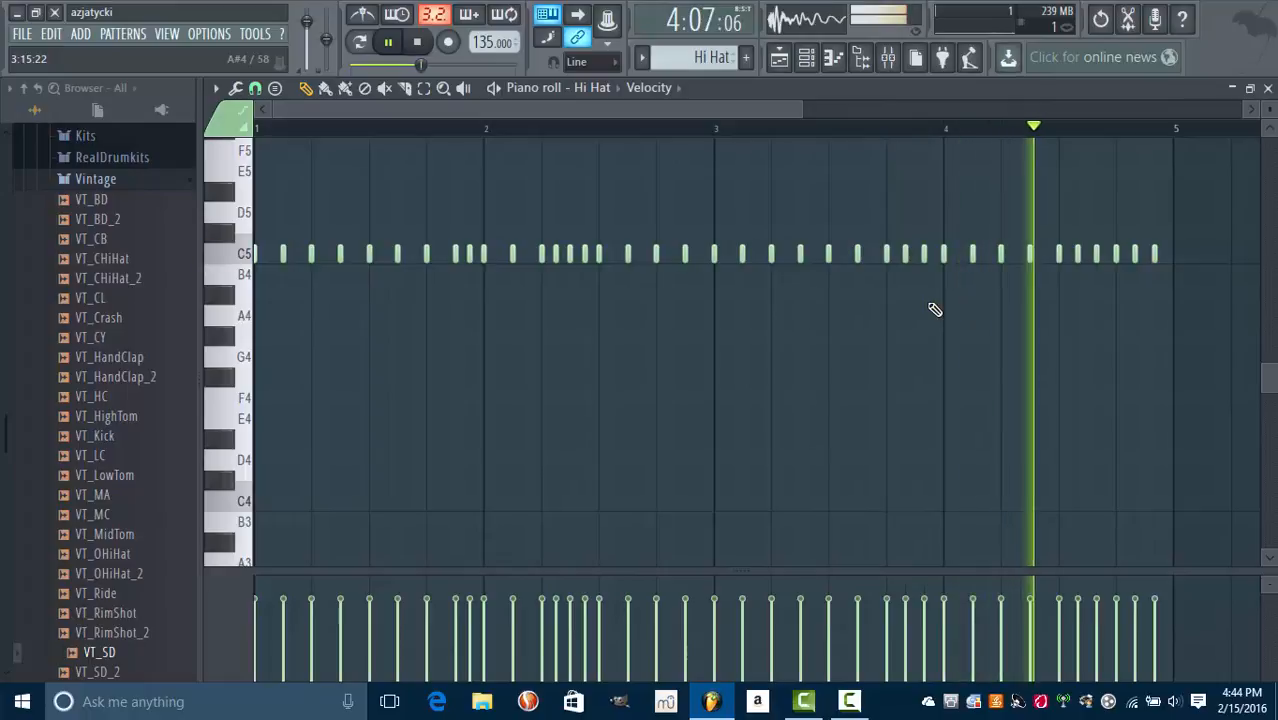
key("space")
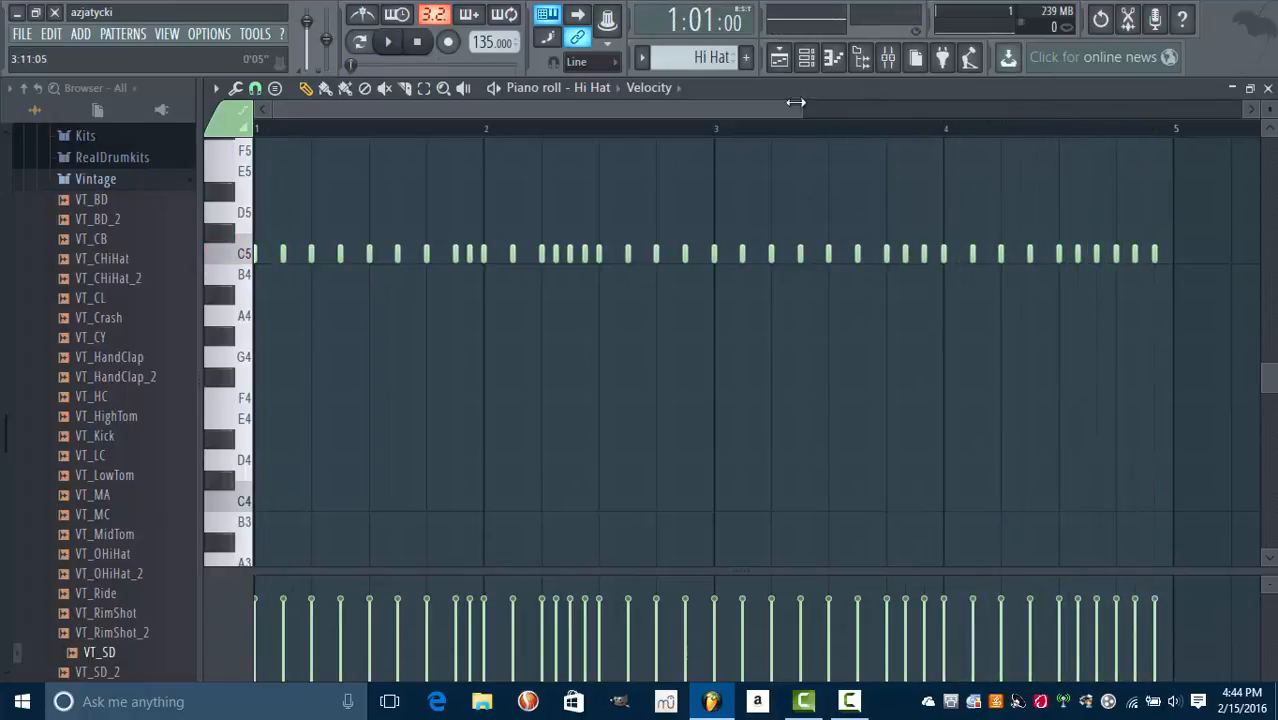
Step: Close the piano roll and return to the playlist
left_click(806, 57)
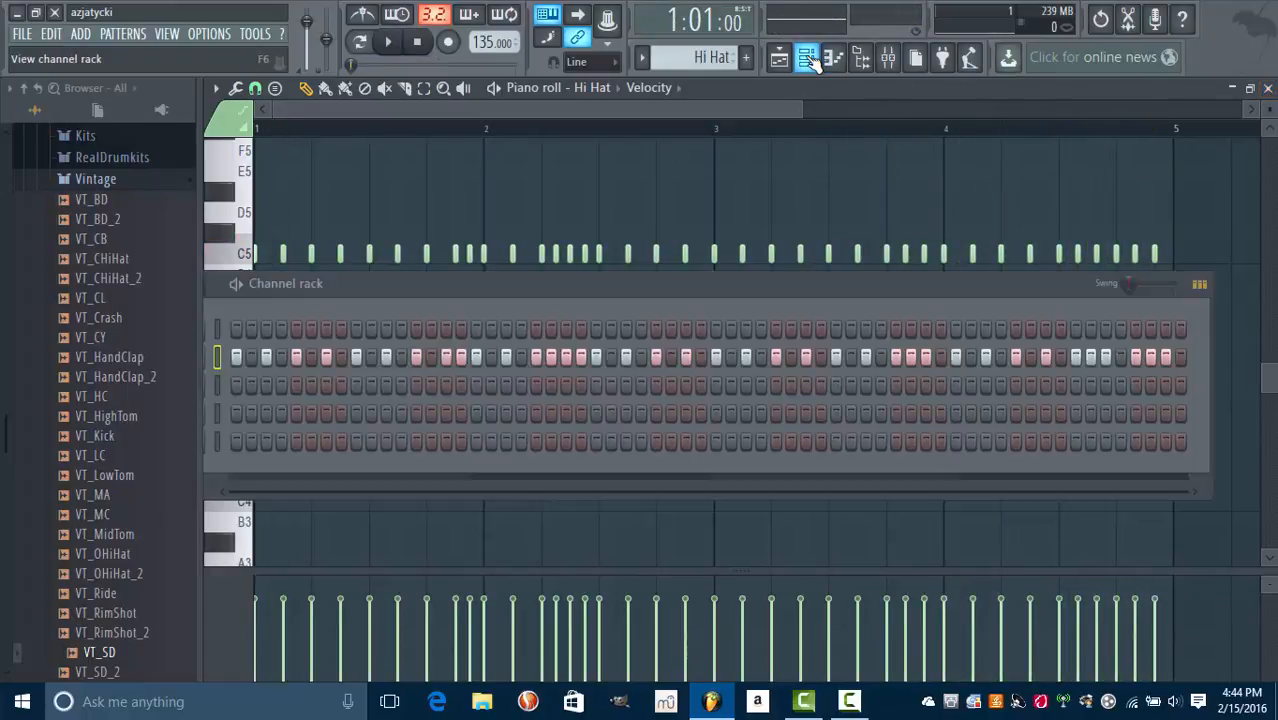
left_click(808, 58)
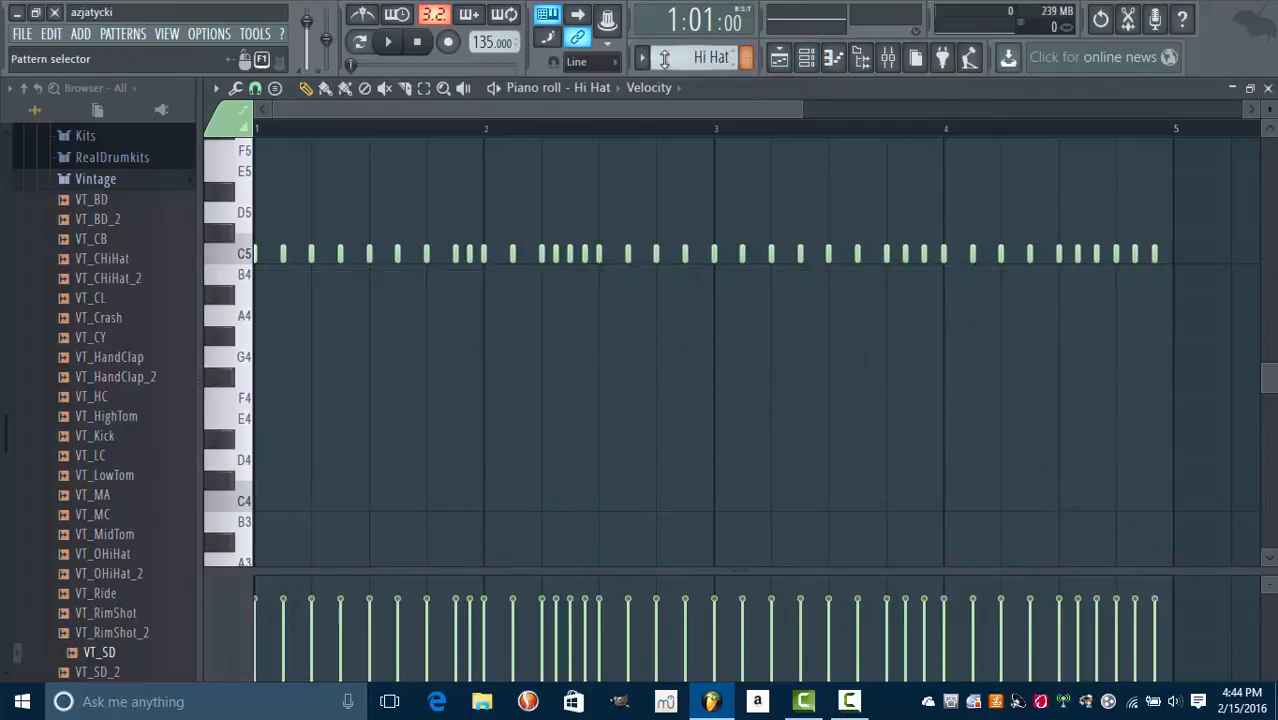
left_click(1267, 88)
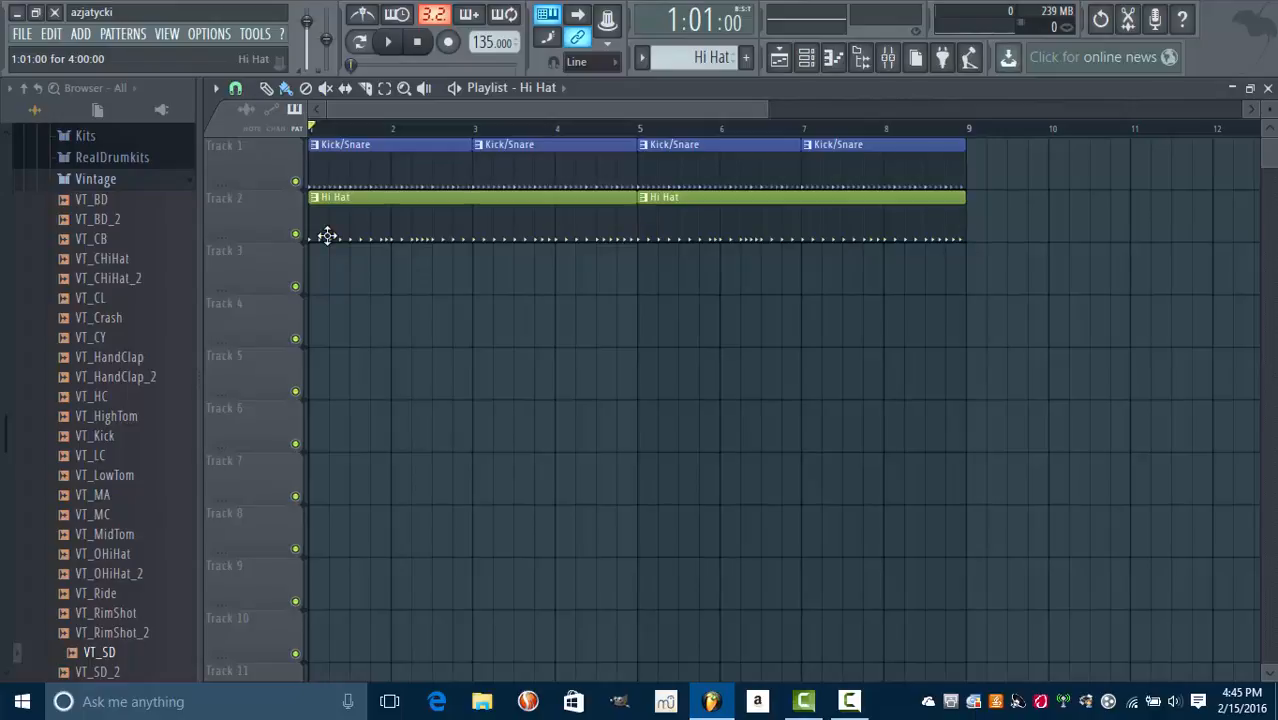
Step: Create a new pattern named Cymbal and colour it red
left_click(806, 57)
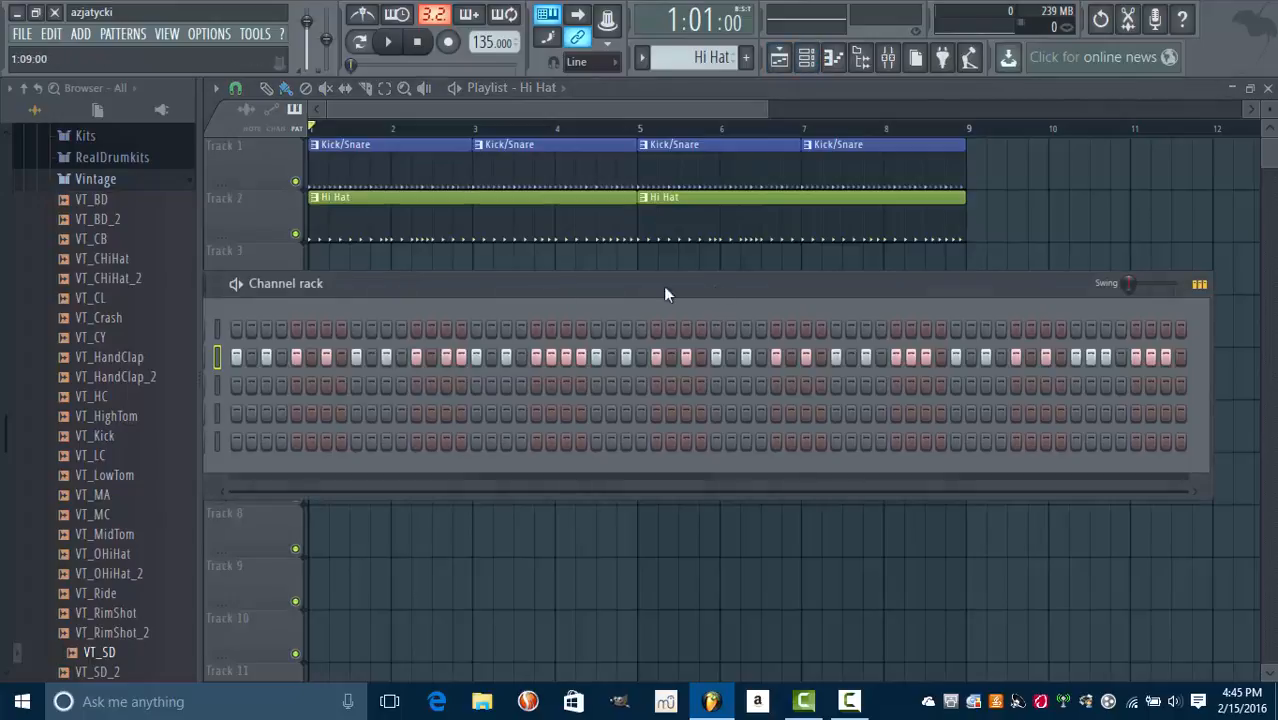
left_click_drag(730, 487, 670, 482)
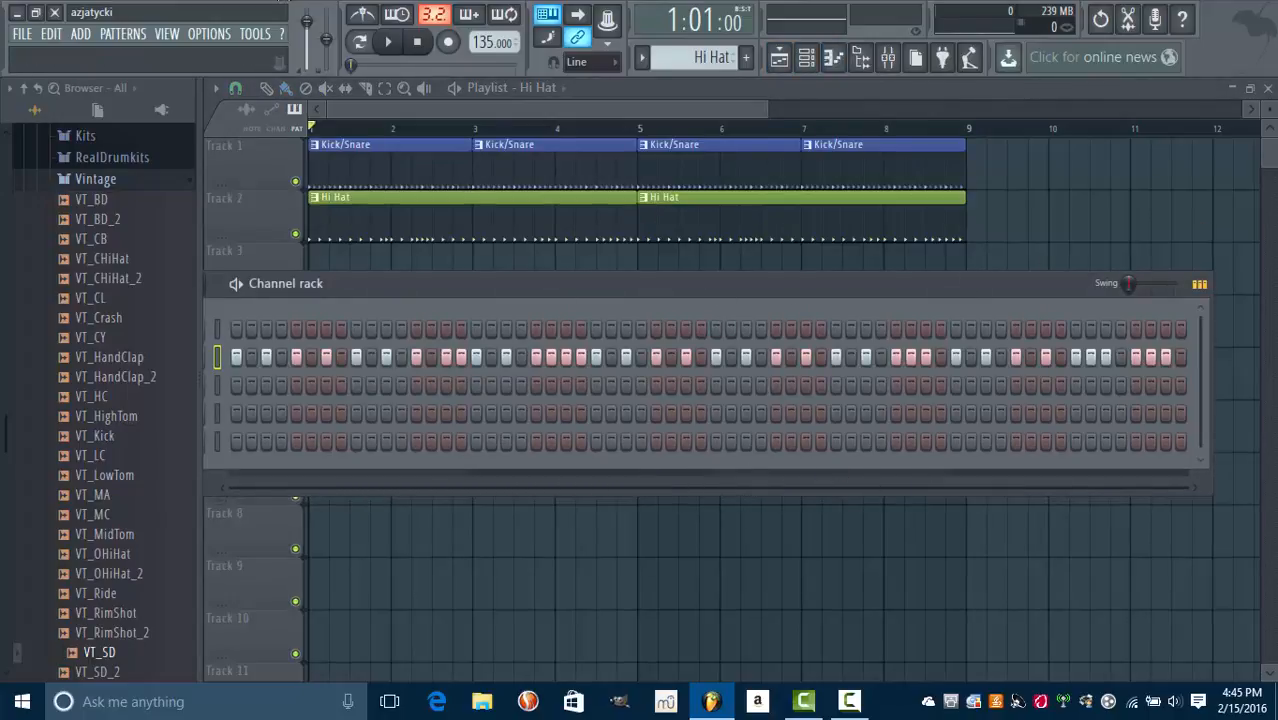
left_click(745, 57)
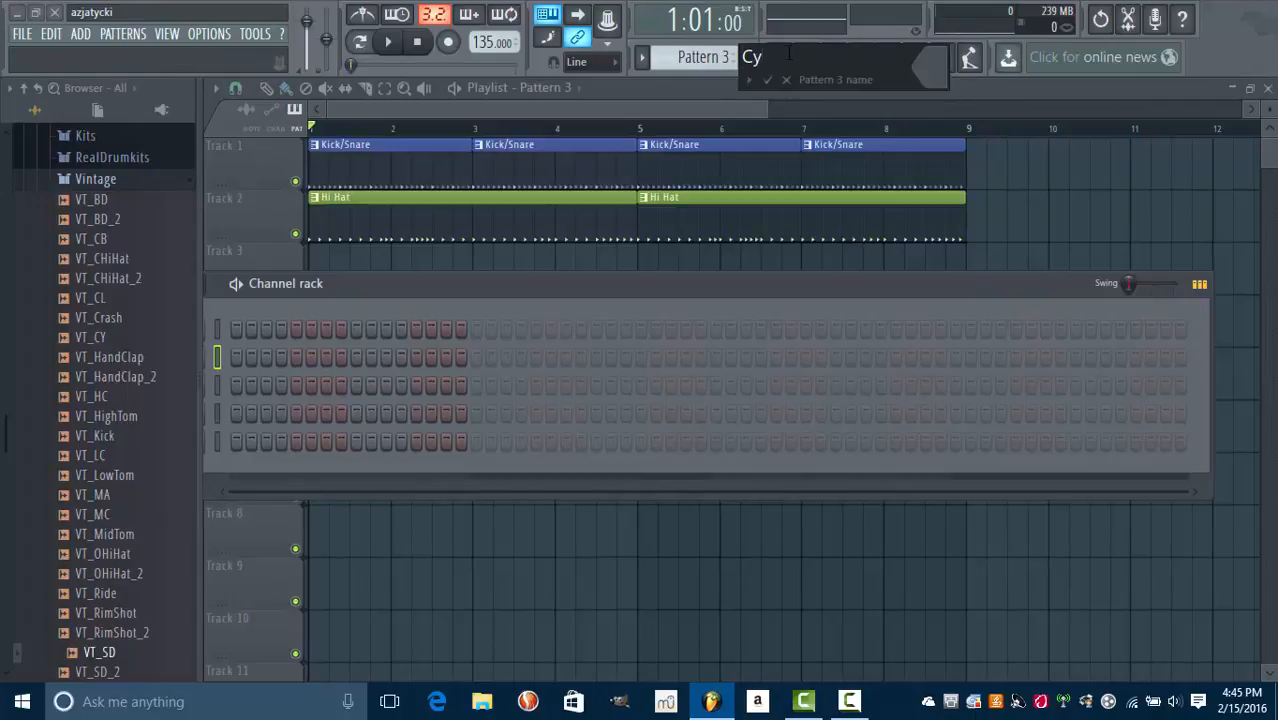
left_click(943, 63)
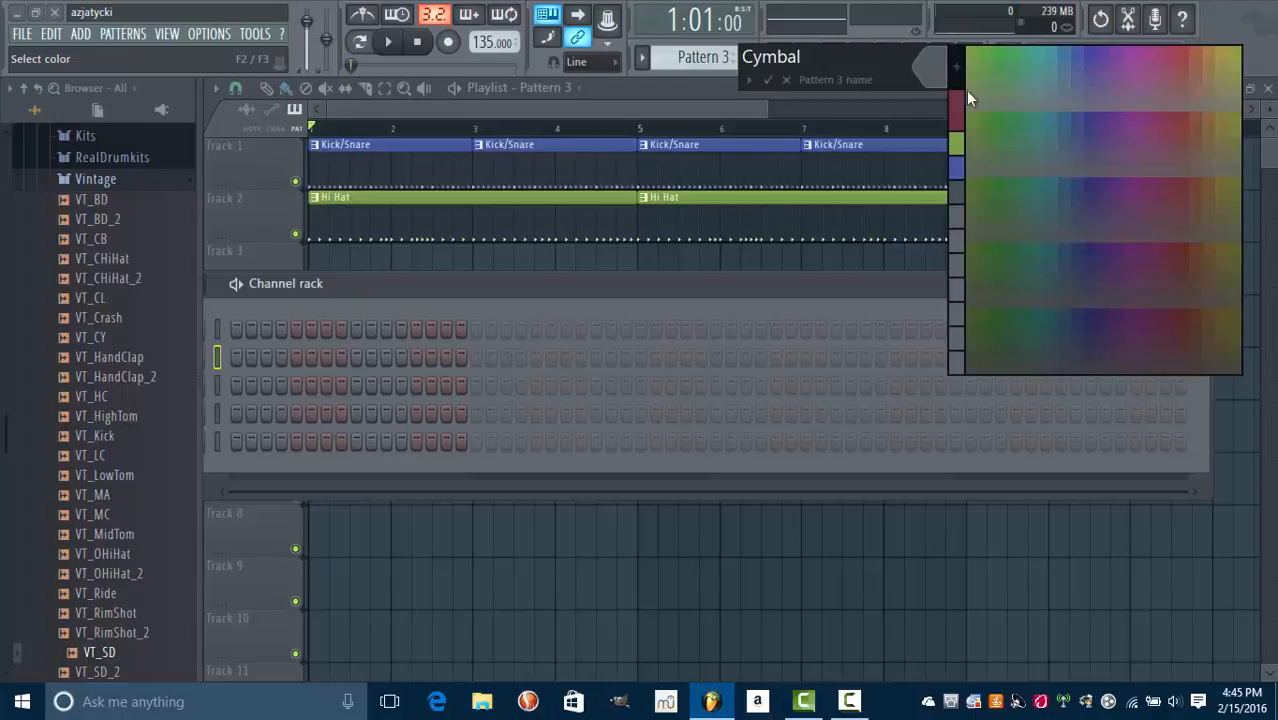
left_click(1182, 117)
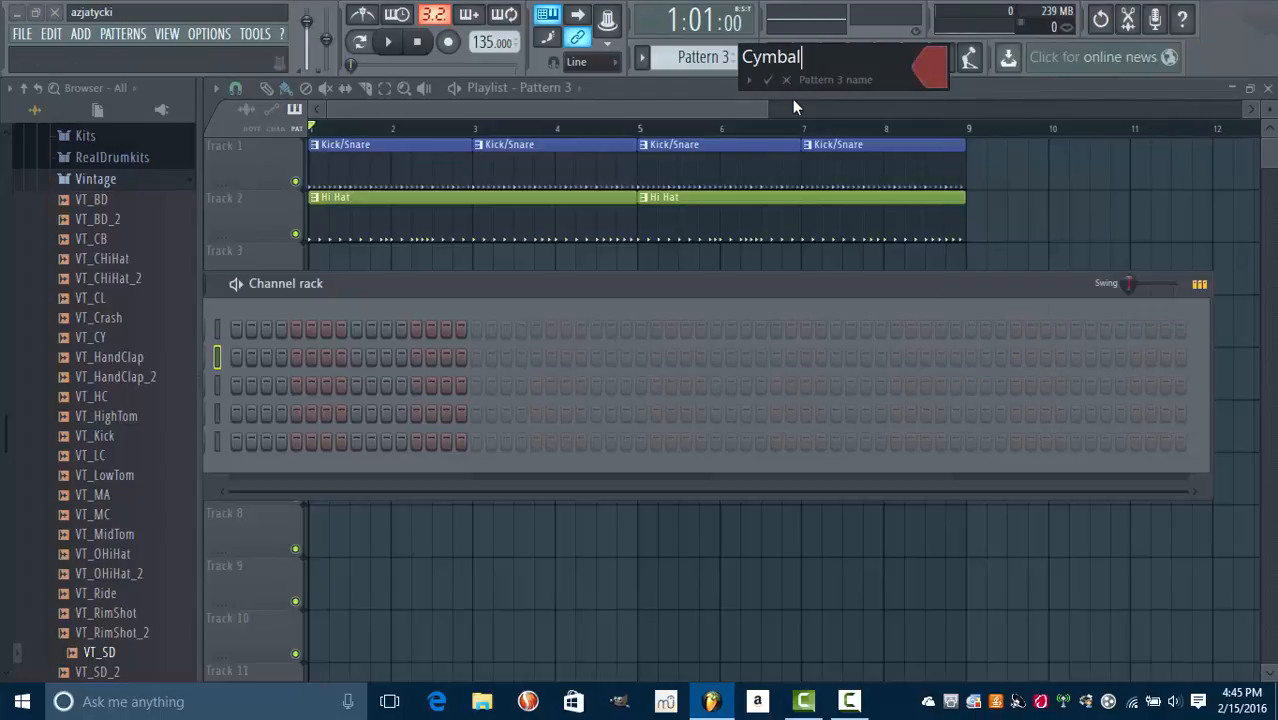
left_click(768, 80)
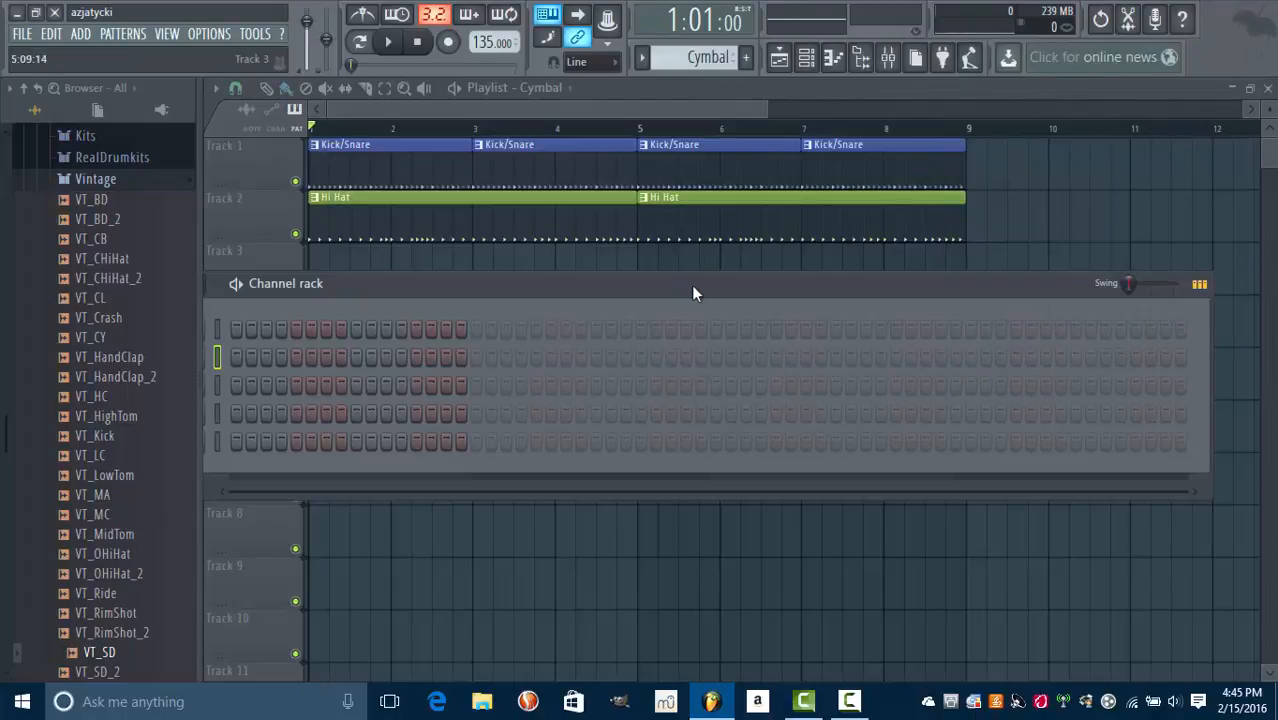
Step: Add a Cymbal hit on the first step and place the Cymbal pattern's clip at bar 1 of Track 3
left_click_drag(691, 285, 866, 281)
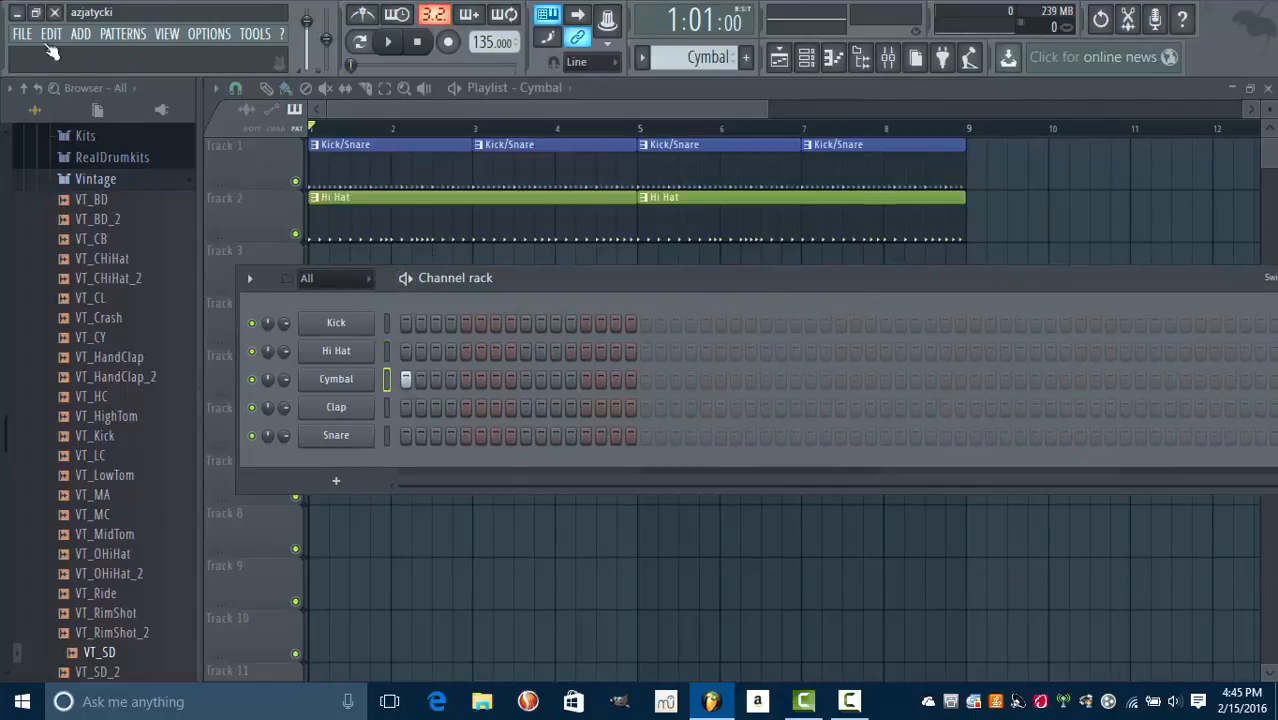
left_click(318, 252)
key("space")
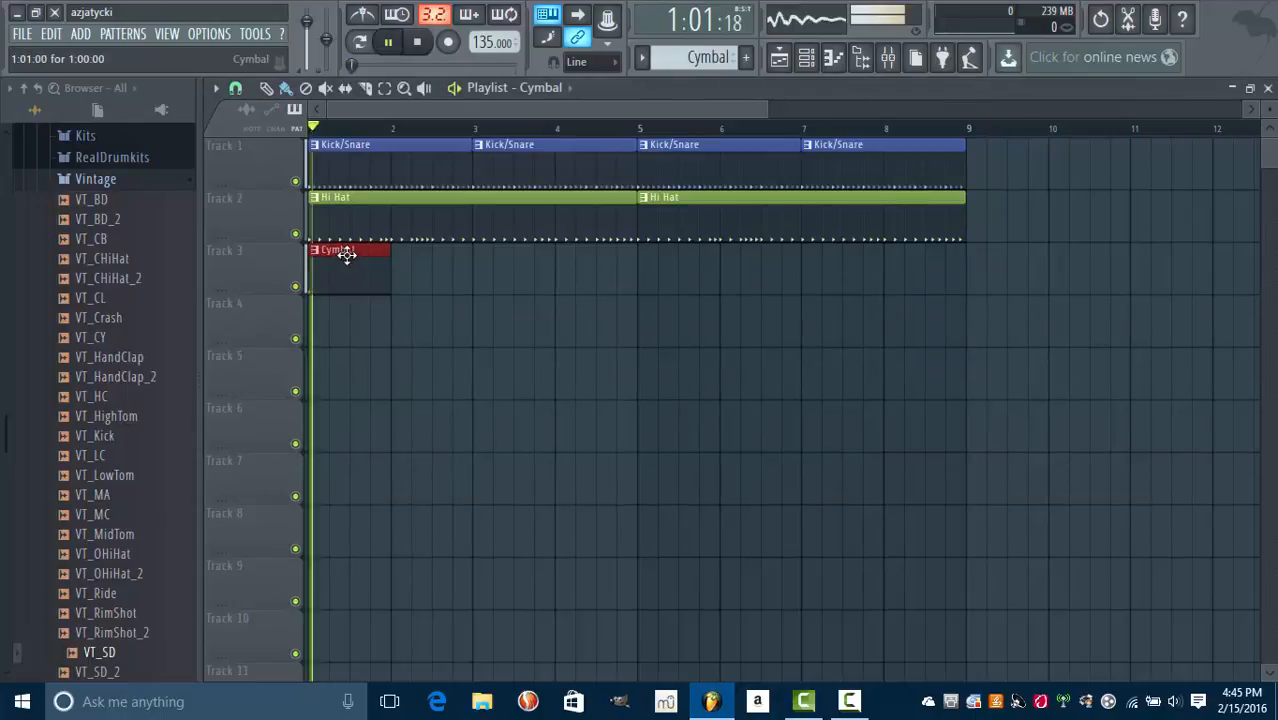
Step: Replace a trial Cymbal clip at bar 3 of Track 3 with one at bar 5 while the song plays
left_click(485, 273)
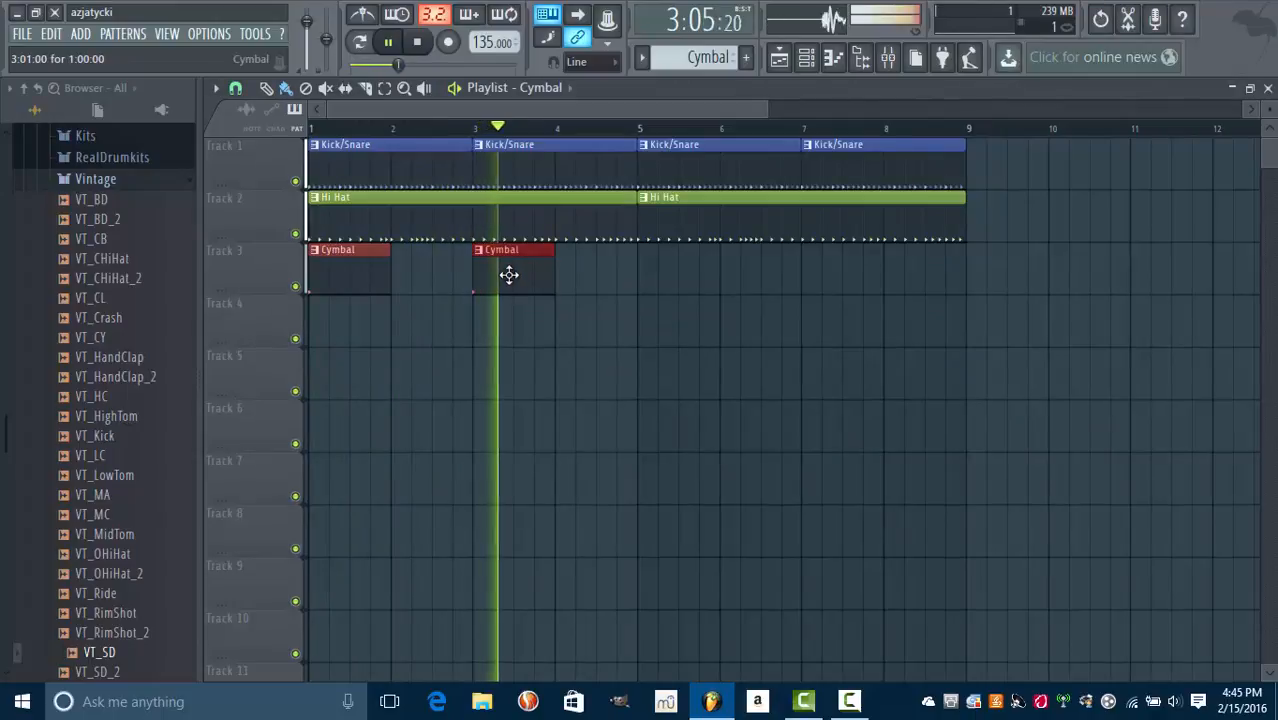
right_click(508, 274)
left_click(645, 271)
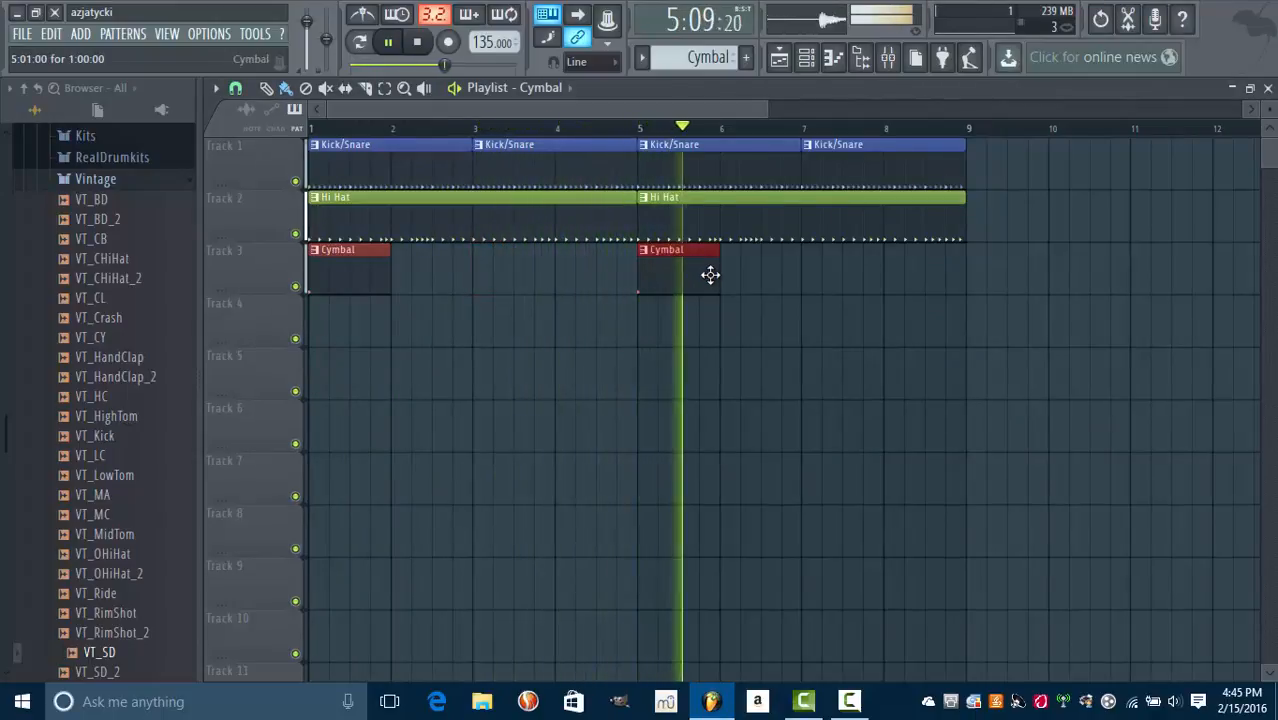
key("space")
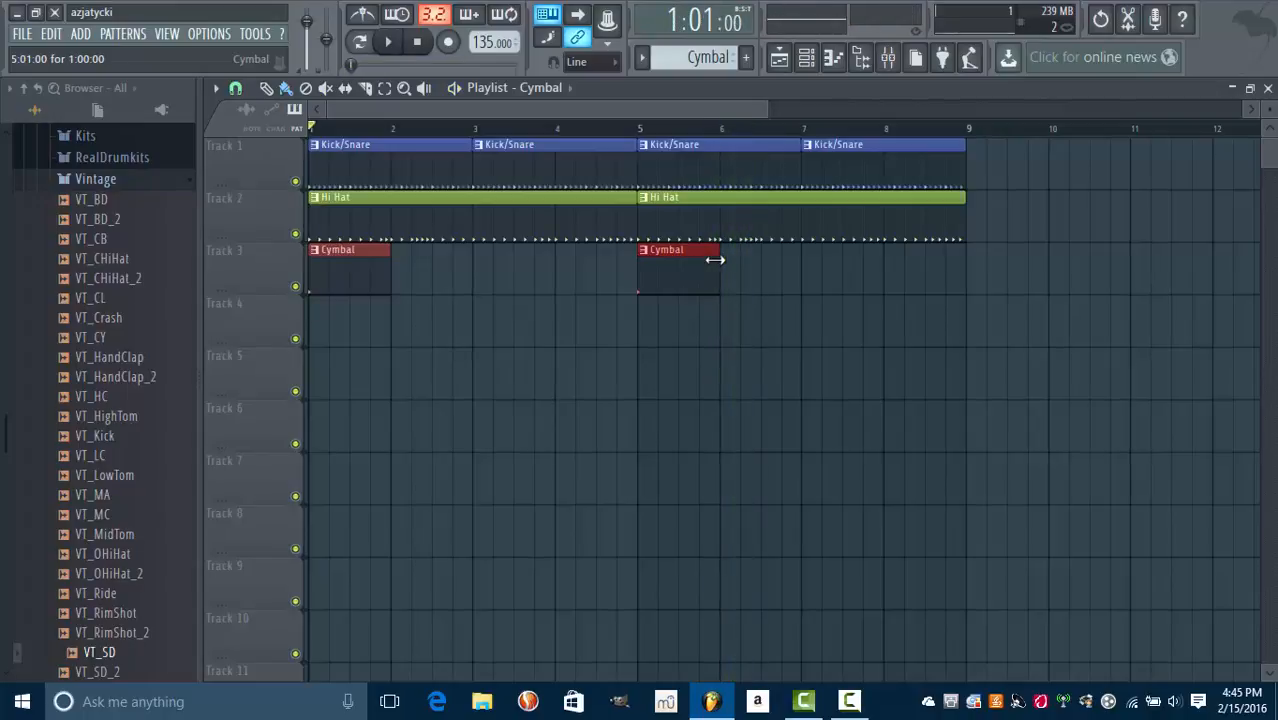
Step: Play the arrangement from the start to hear the cymbal with the drums
left_click(745, 57)
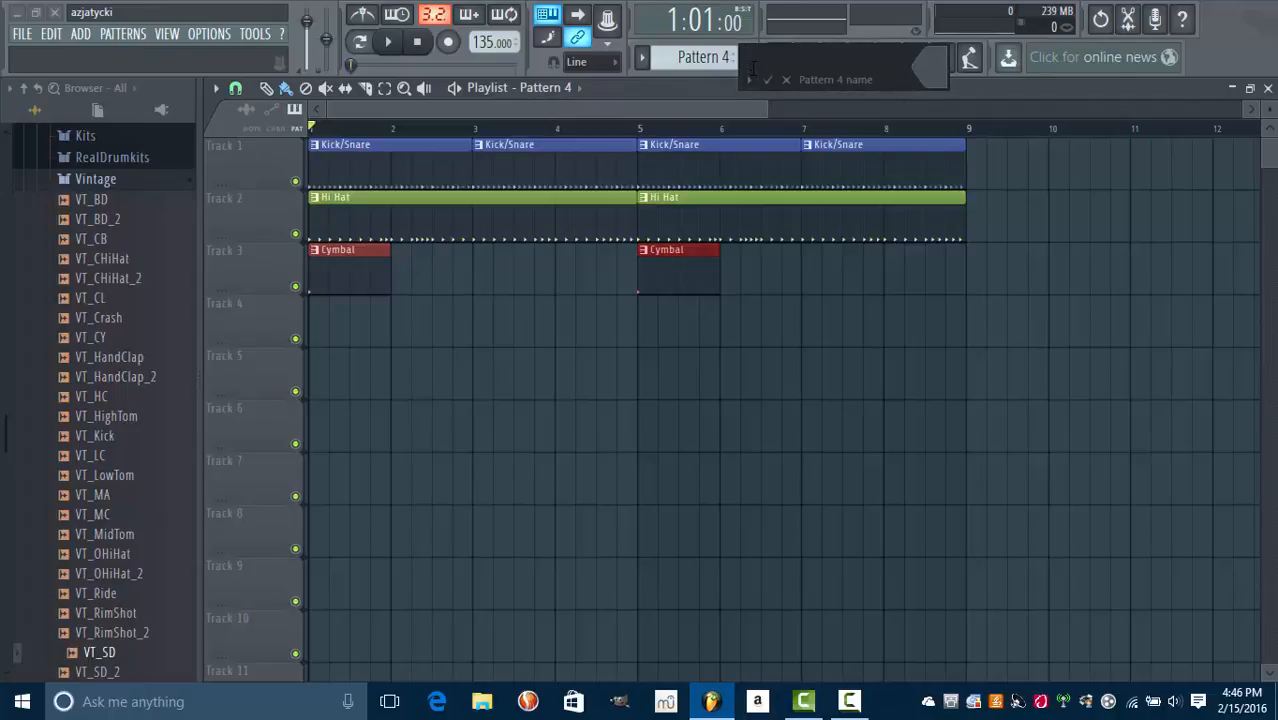
left_click(786, 78)
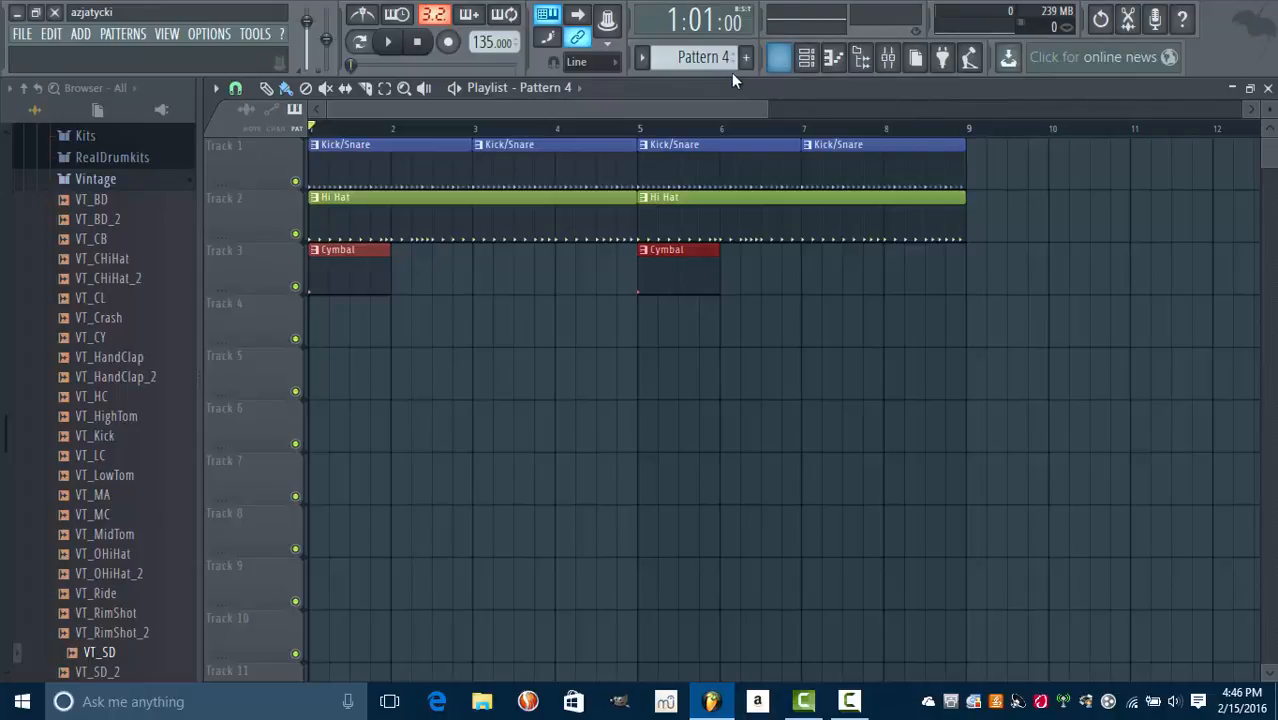
key("space")
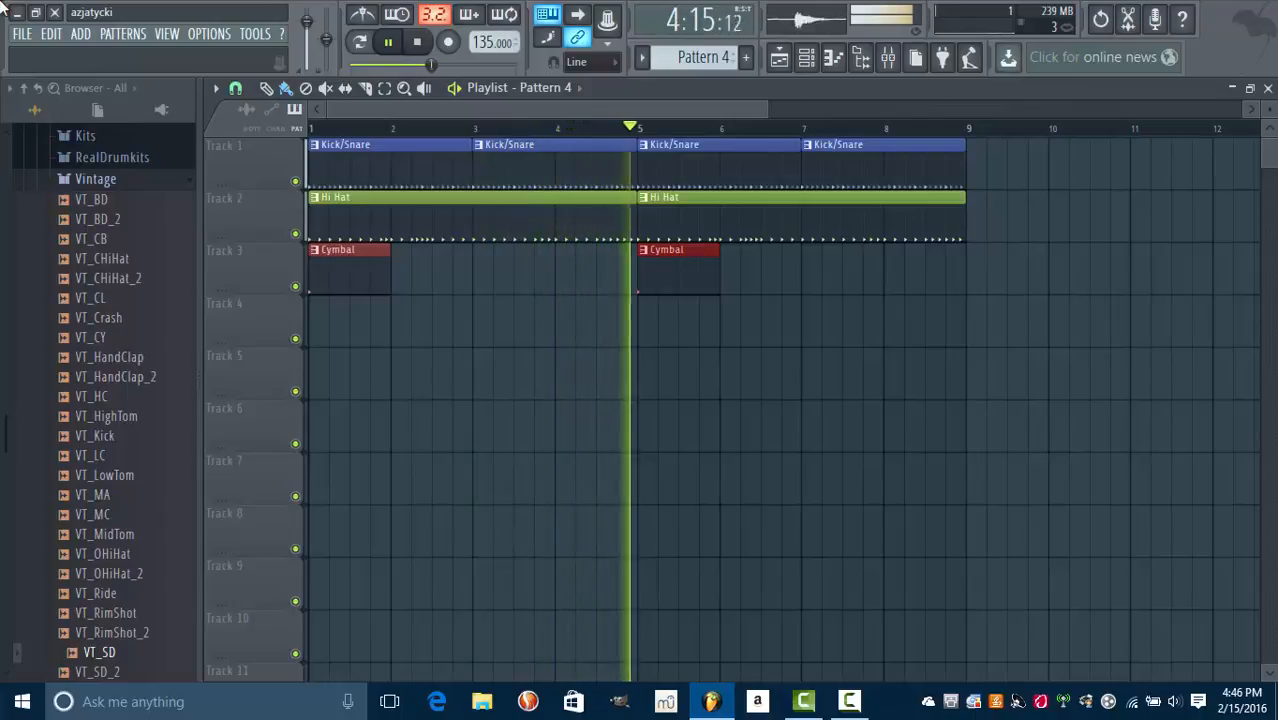
key("space")
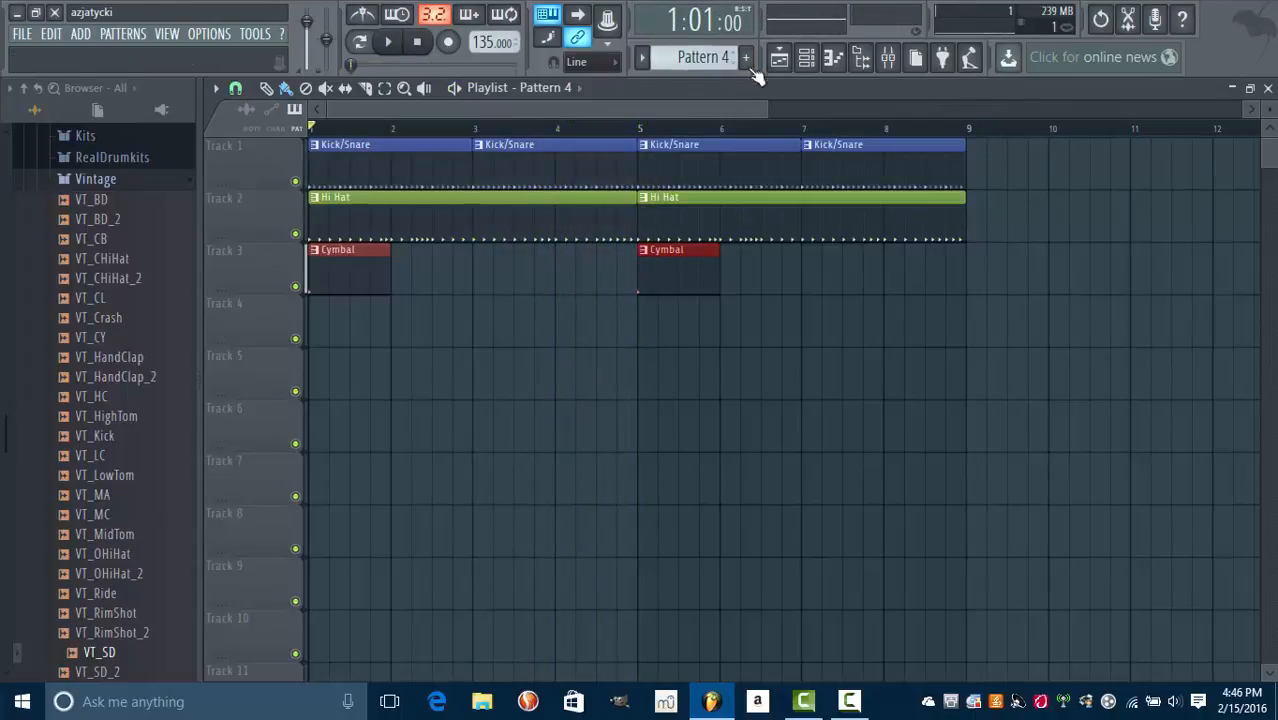
Step: Name the empty fourth pattern Clap and colour it purple
left_click(642, 57)
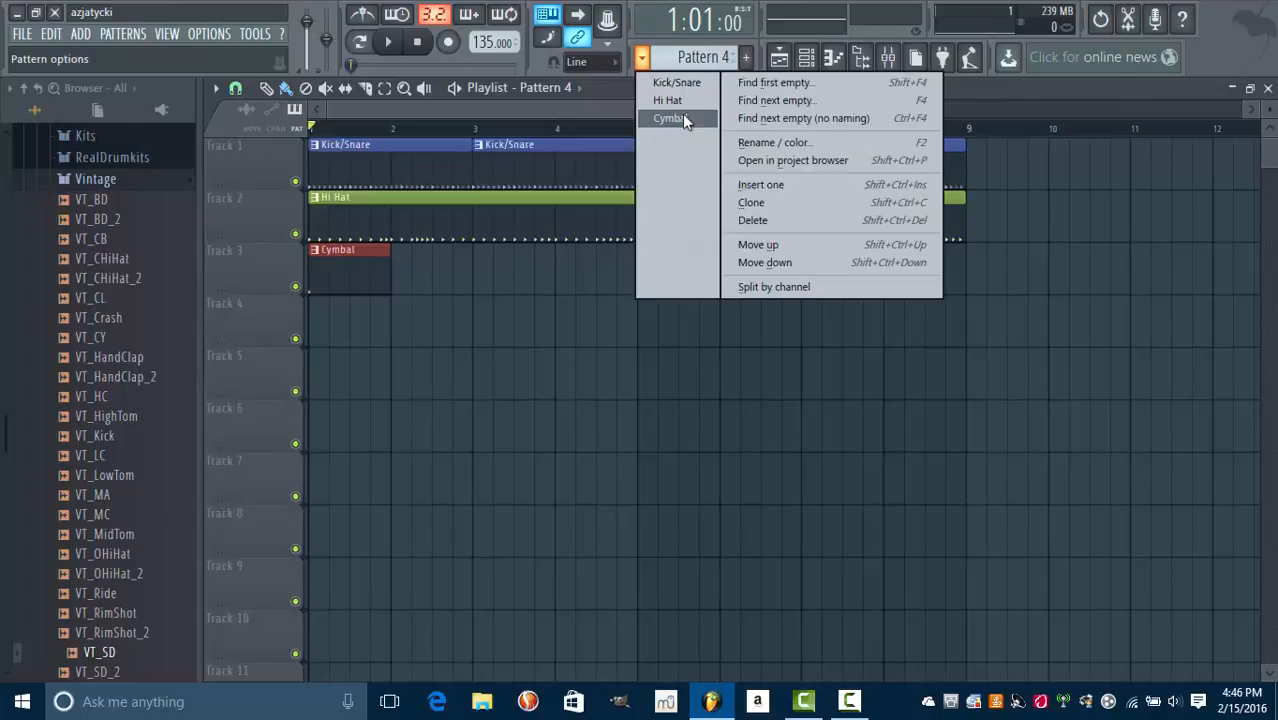
left_click(740, 58)
left_click(744, 57)
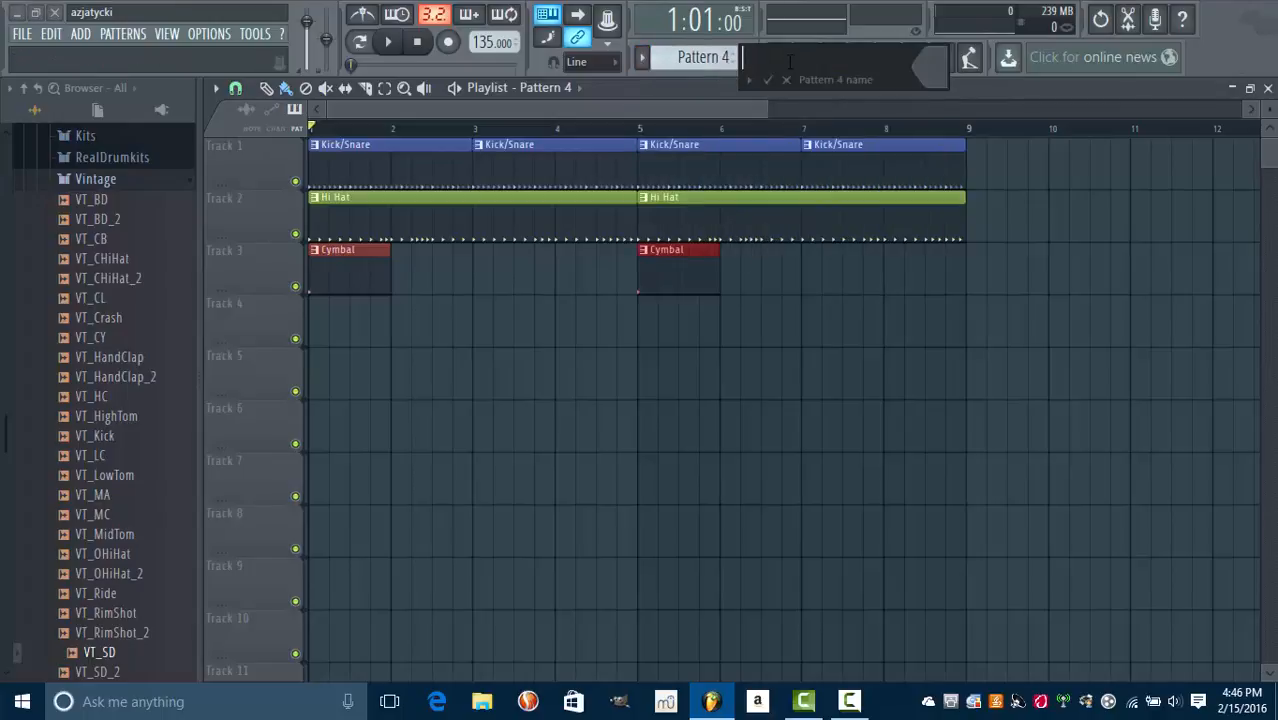
type("Clap")
left_click(920, 60)
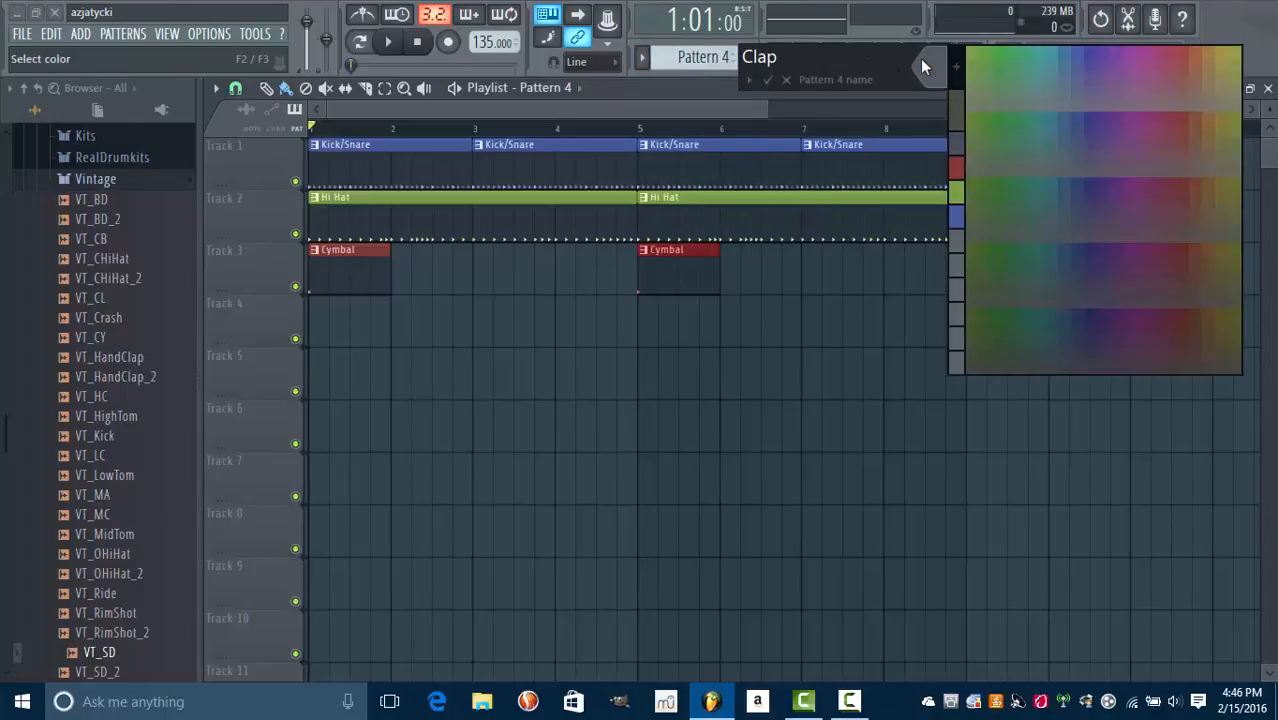
left_click(1125, 124)
left_click(767, 80)
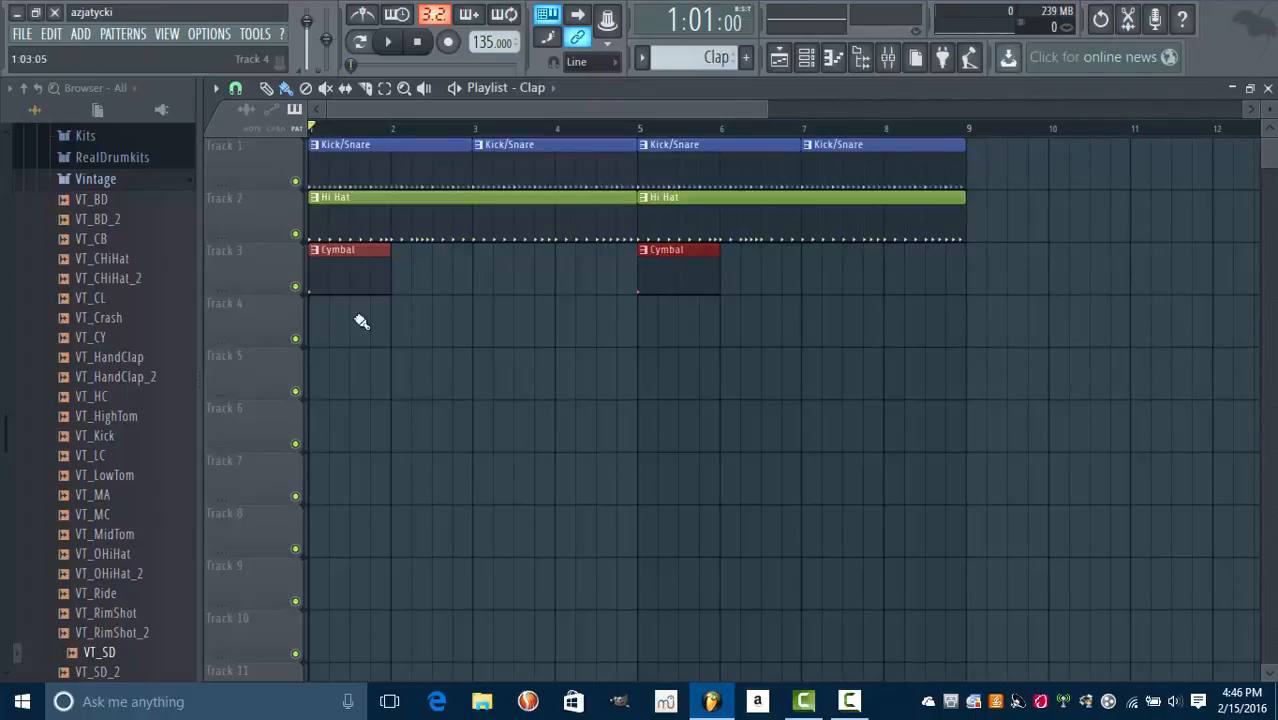
Step: Place a Clap clip at bar 1 of Track 4 and stretch it to two bars
left_click(325, 326)
left_click_drag(389, 316, 468, 311)
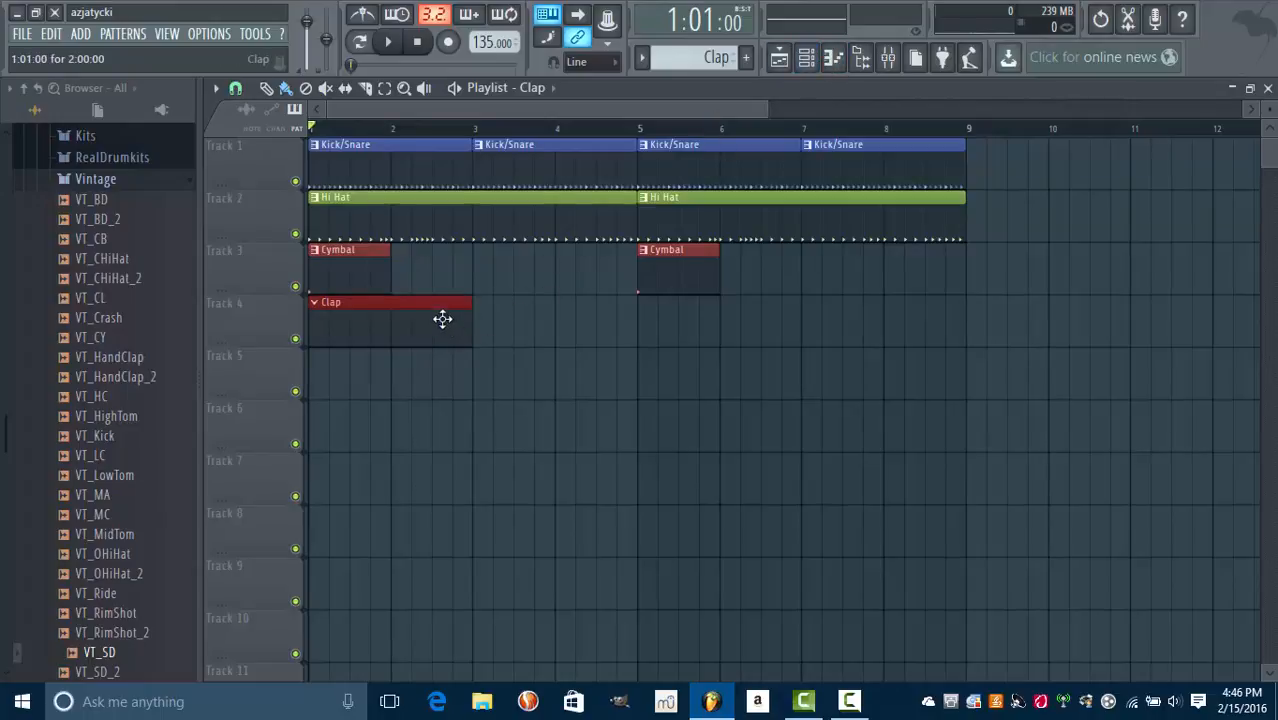
mouse_move(466, 316)
left_mouse_down()
mouse_move(365, 317)
mouse_move(485, 317)
mouse_move(456, 320)
mouse_move(474, 317)
left_mouse_up()
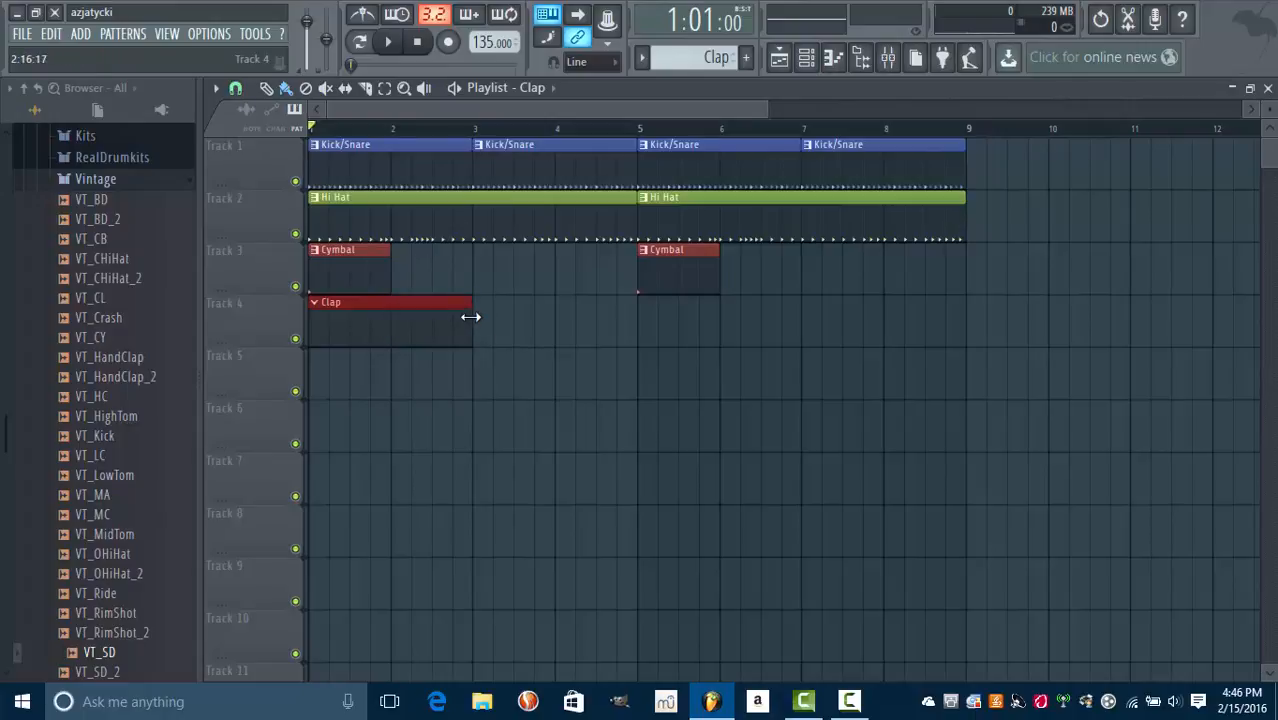
Step: Program Clap hits on steps 5 and 13 of the Clap pattern and audition them with the song
left_click(806, 57)
left_click(461, 404)
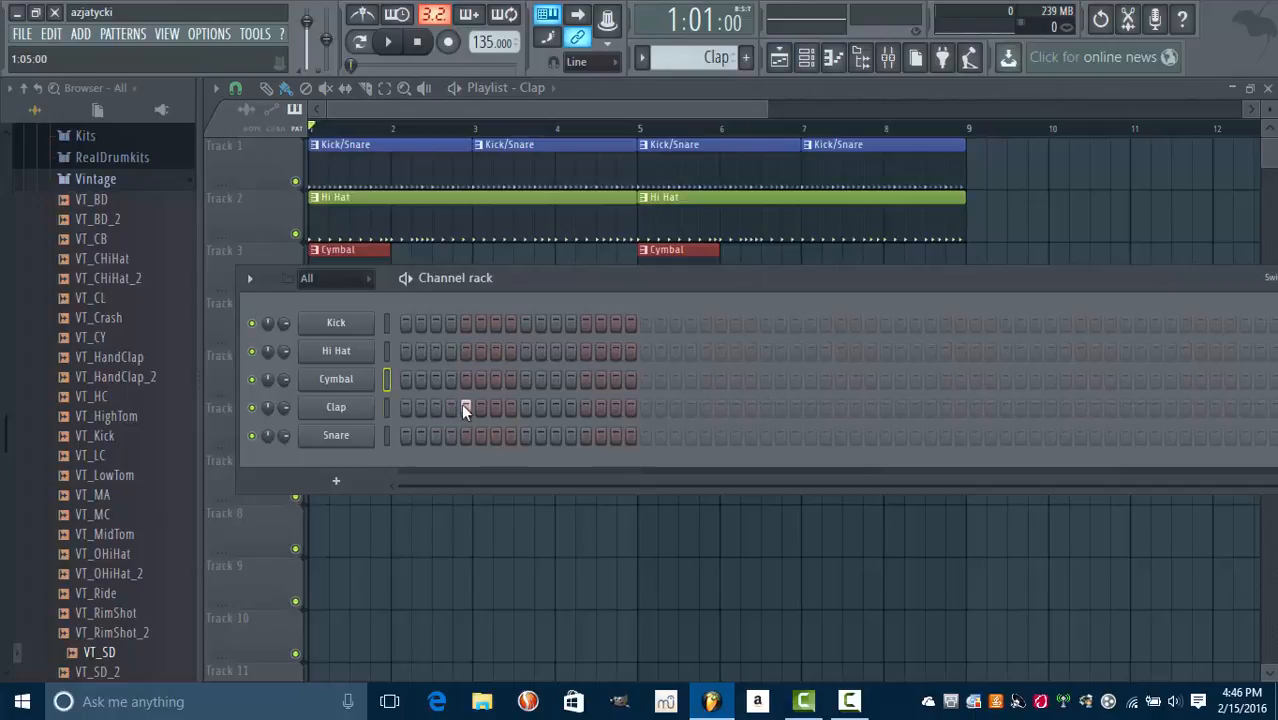
left_click(585, 403)
key("space")
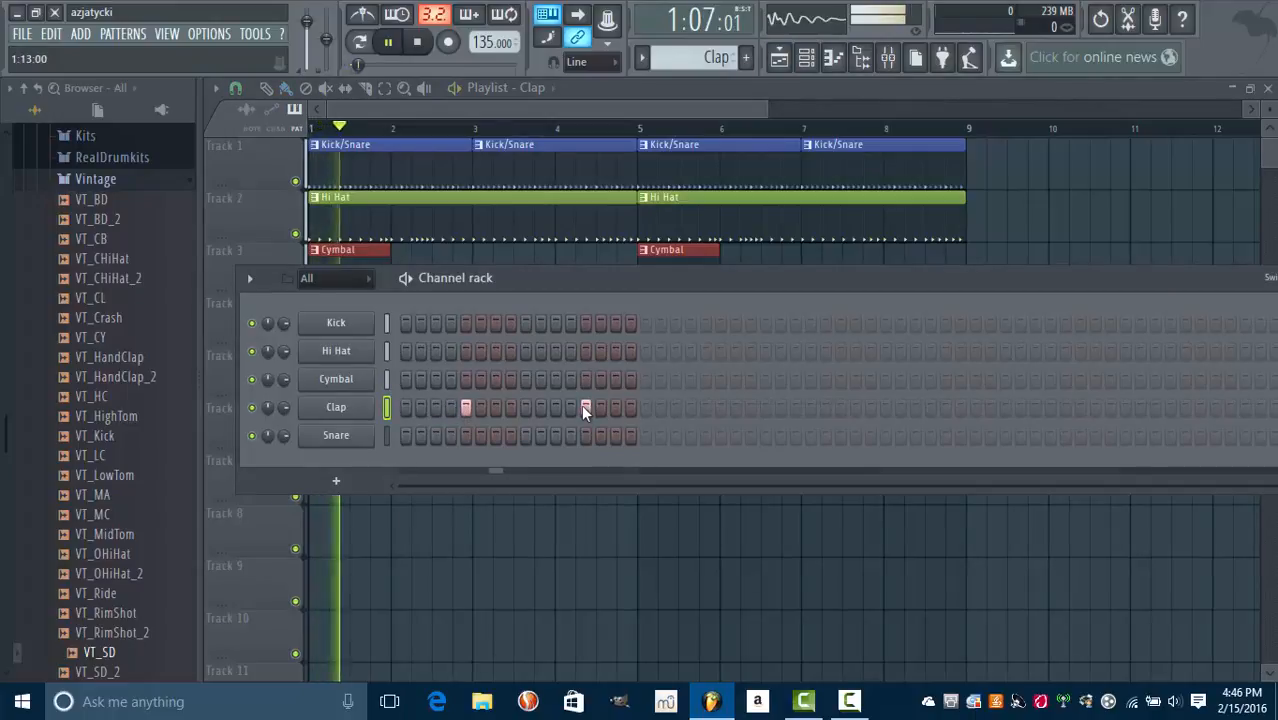
key("space")
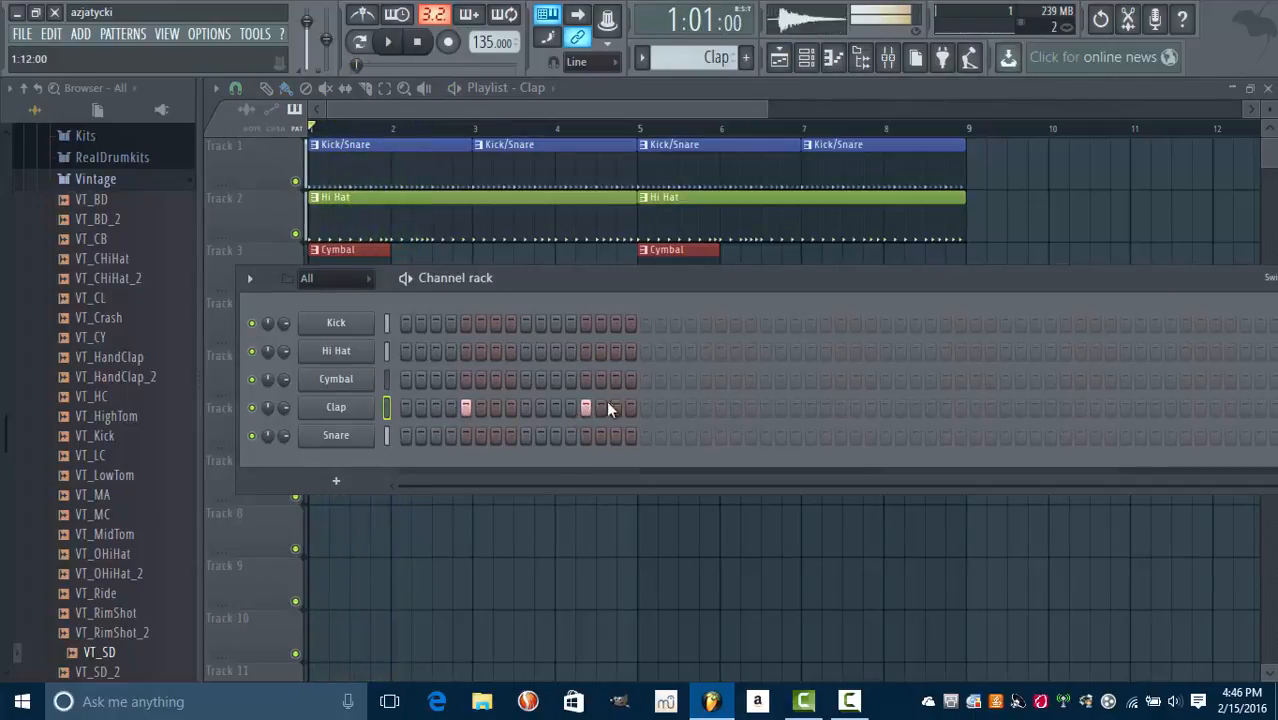
Step: Place a Clap clip at bar 3 of Track 4 and add Clap hits on steps 21 and 29
left_click_drag(1146, 292, 1152, 406)
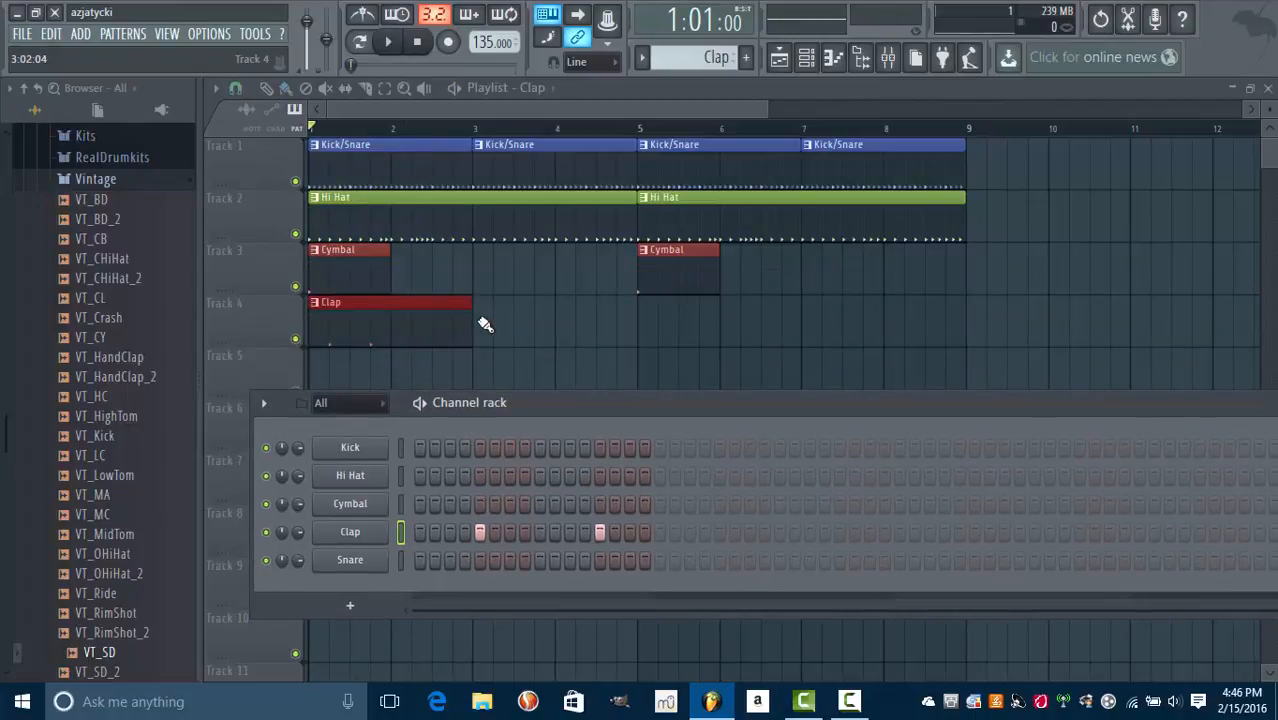
left_click(473, 324)
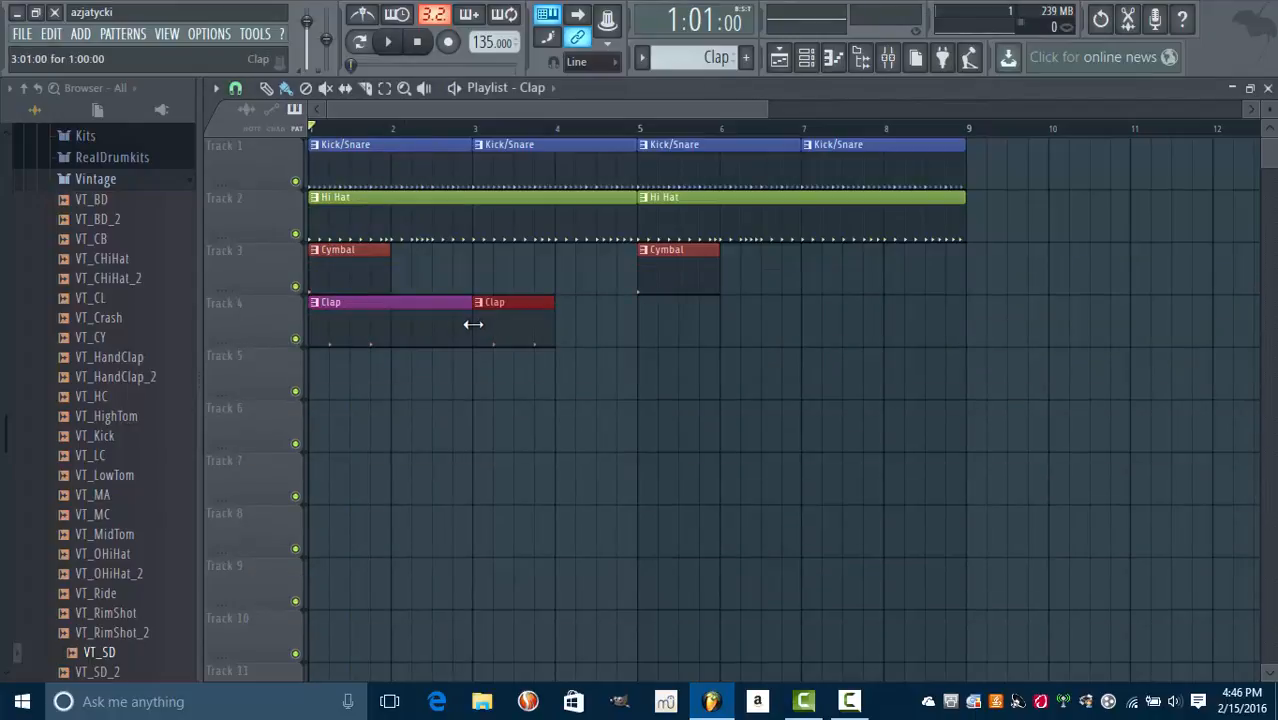
left_click(806, 57)
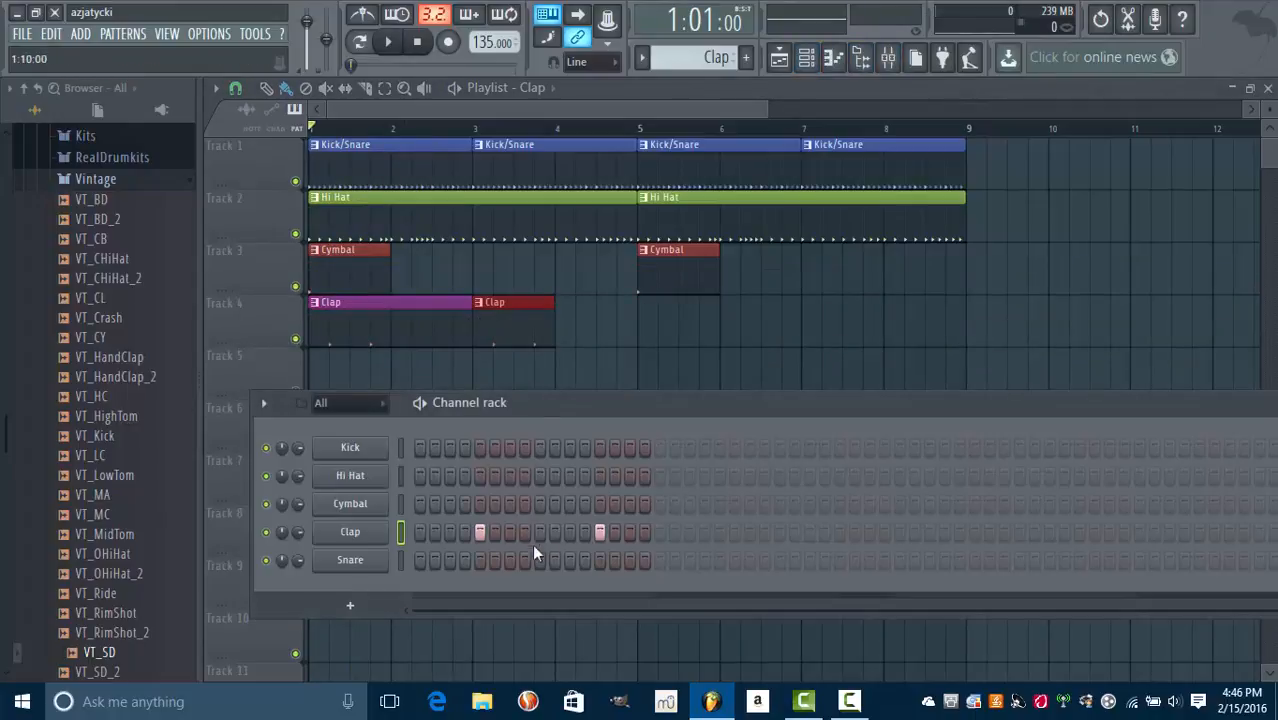
left_click(718, 532)
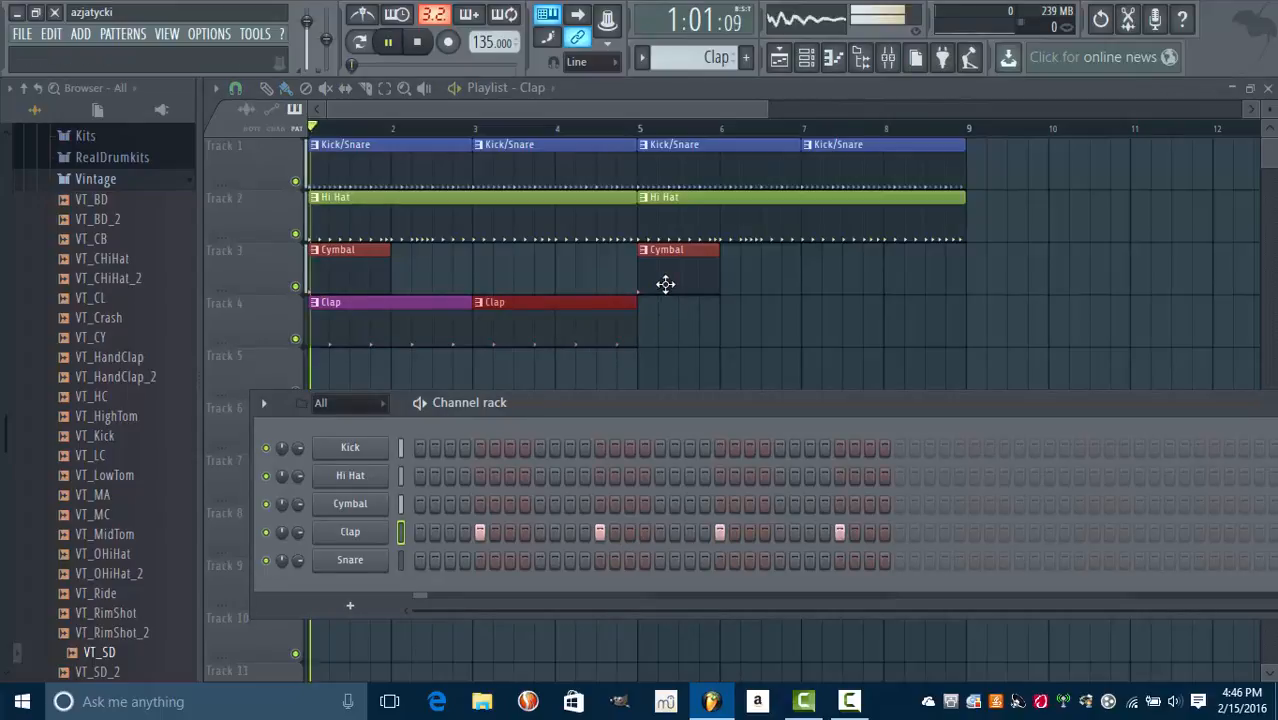
Step: Place two more Clap clips at bars 5 and 7 of Track 4 while the song plays
key("space")
left_click(650, 322)
left_click(807, 322)
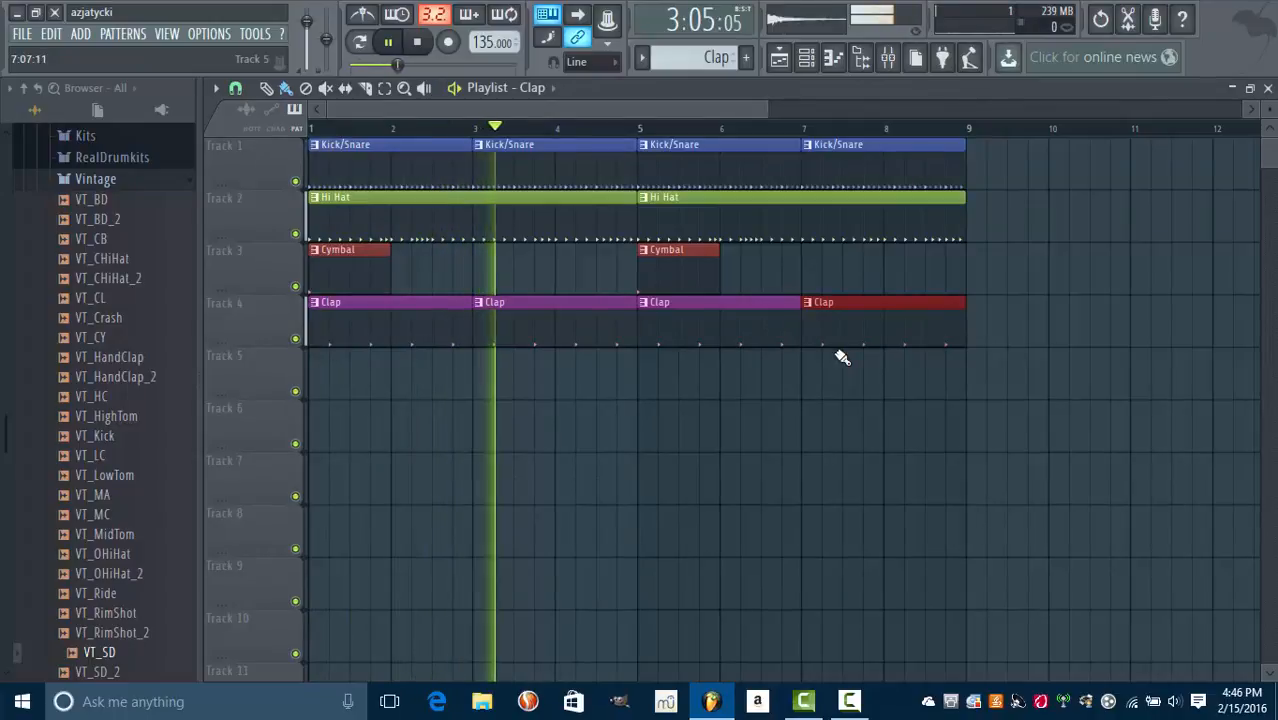
Step: Shorten the Clap clips on Track 4 to one and a half bars at bar 3 and one bar at bar 7
right_click(626, 322)
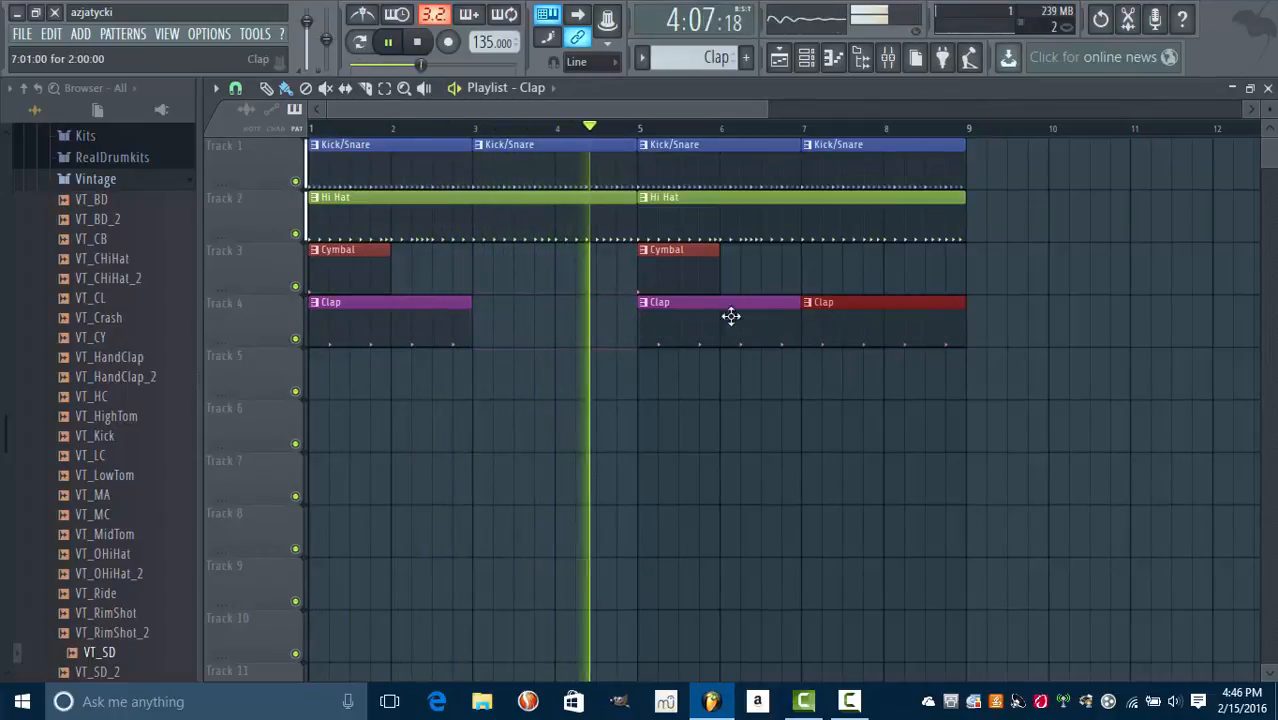
left_click(485, 323)
left_click_drag(630, 320, 571, 322)
left_click_drag(966, 317, 884, 320)
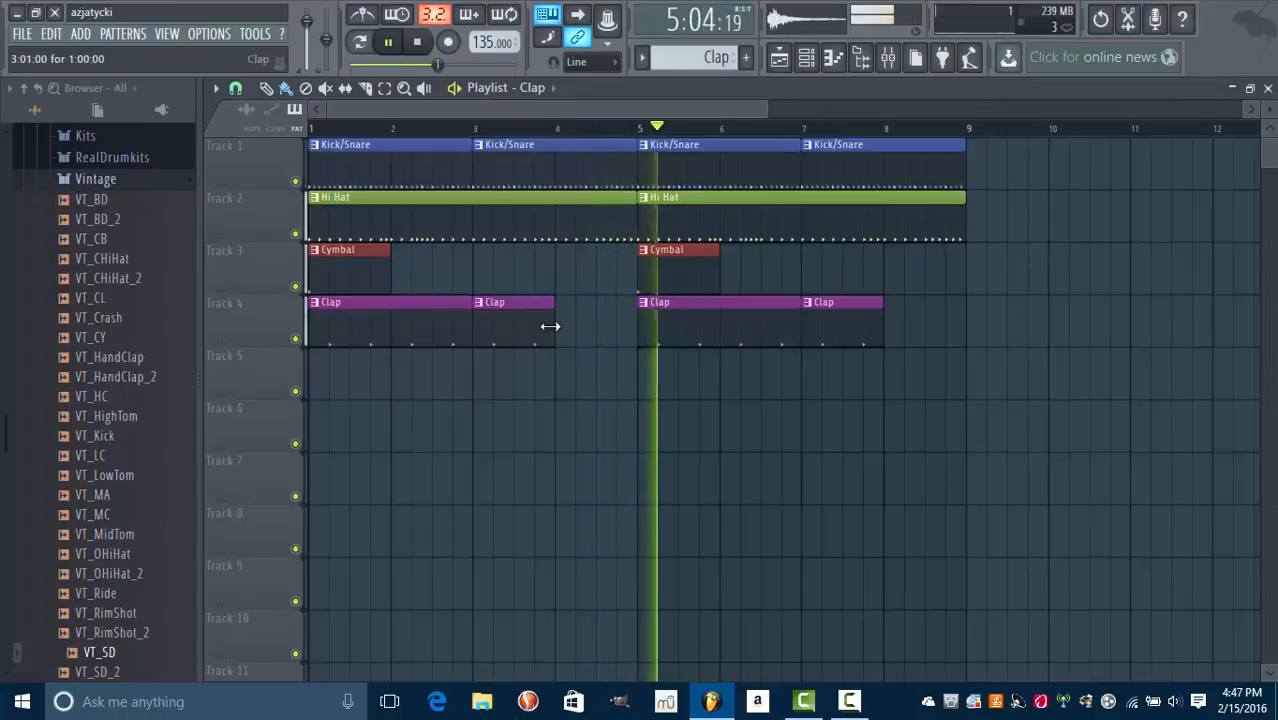
left_click_drag(551, 326, 597, 326)
Step: Play the song from beat 2 of bar 2 to audition the shortened Clap clips
left_click(425, 130)
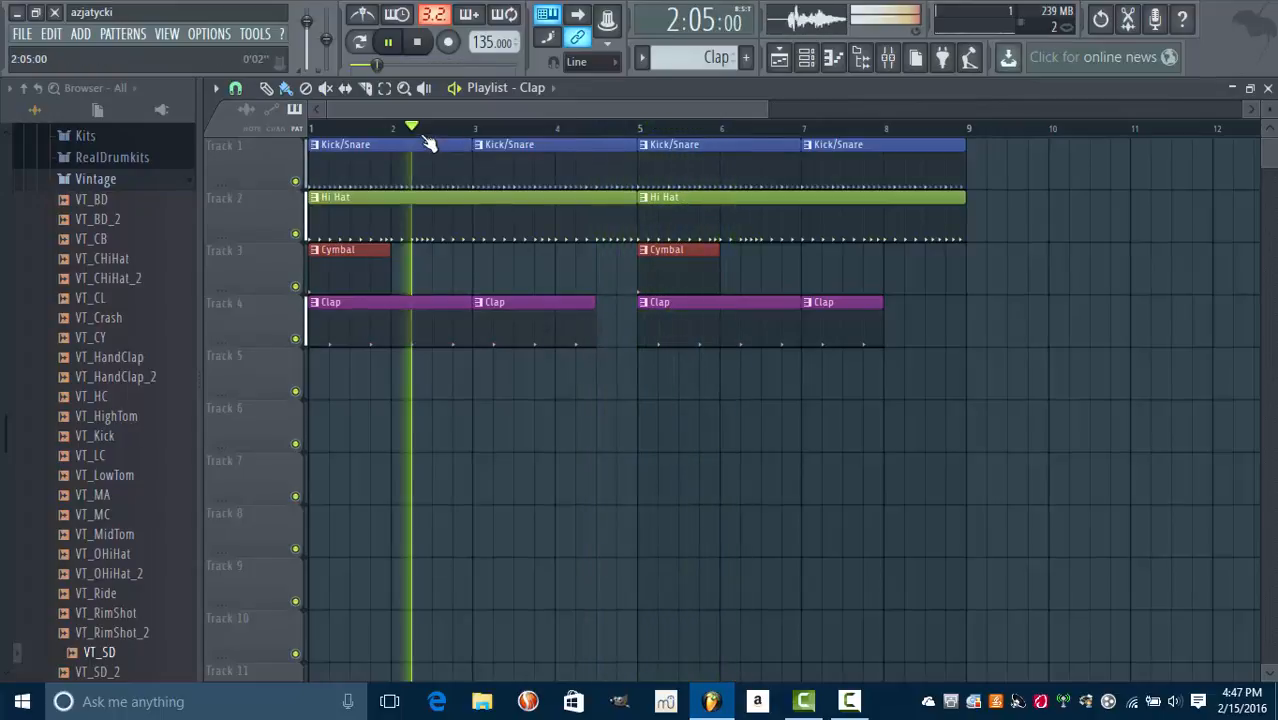
left_click(425, 130)
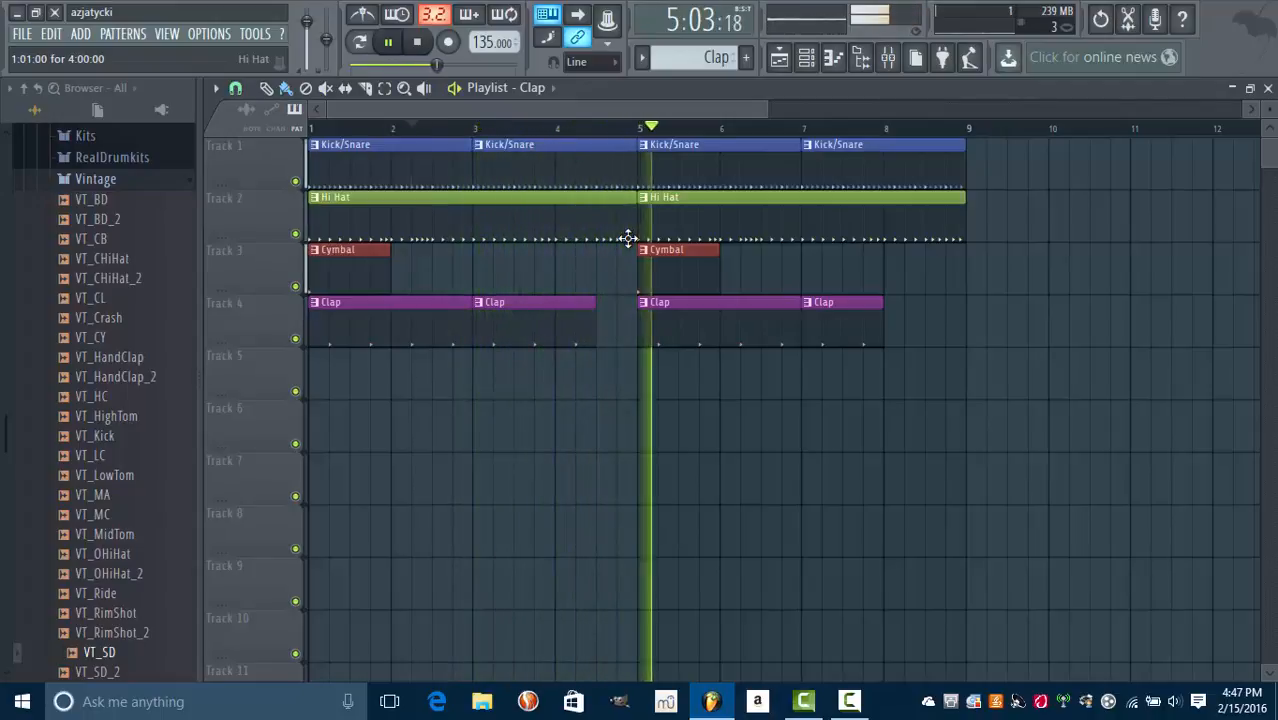
key("space")
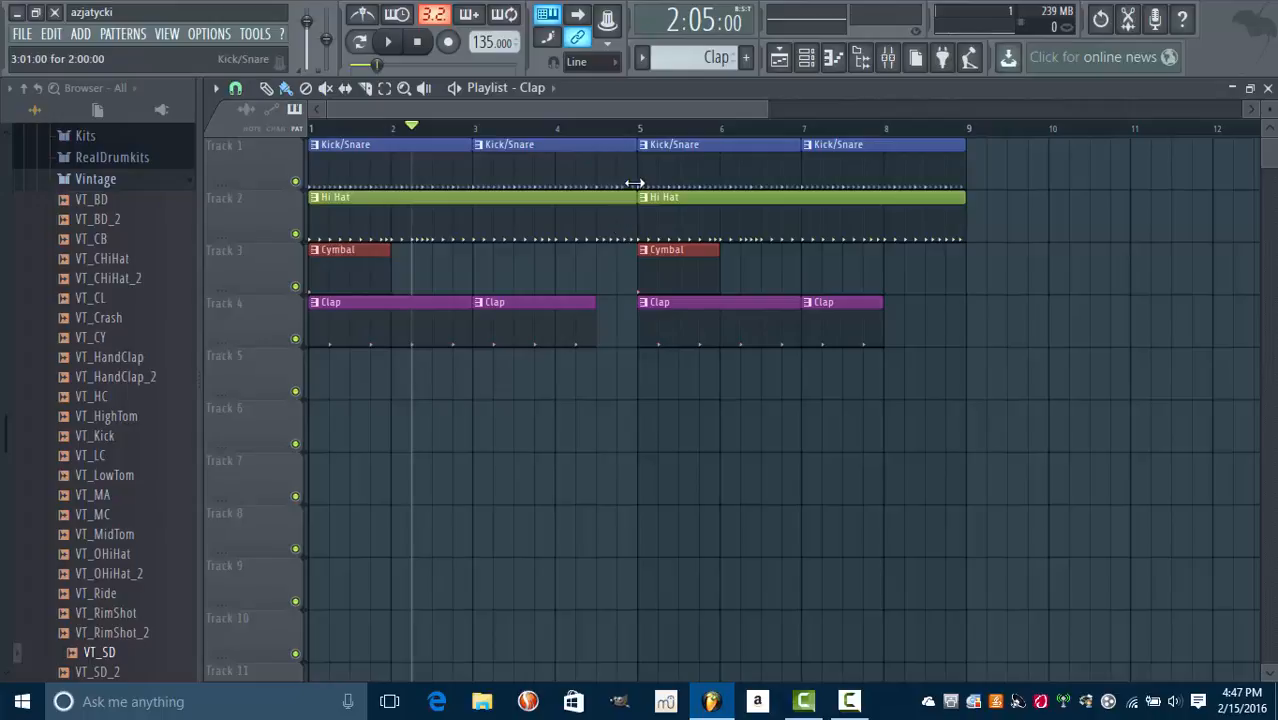
Step: Shorten the Kick/Snare clip at bar 3 of Track 1 to one and a half bars and audition the song from the start
left_click_drag(634, 177, 597, 175)
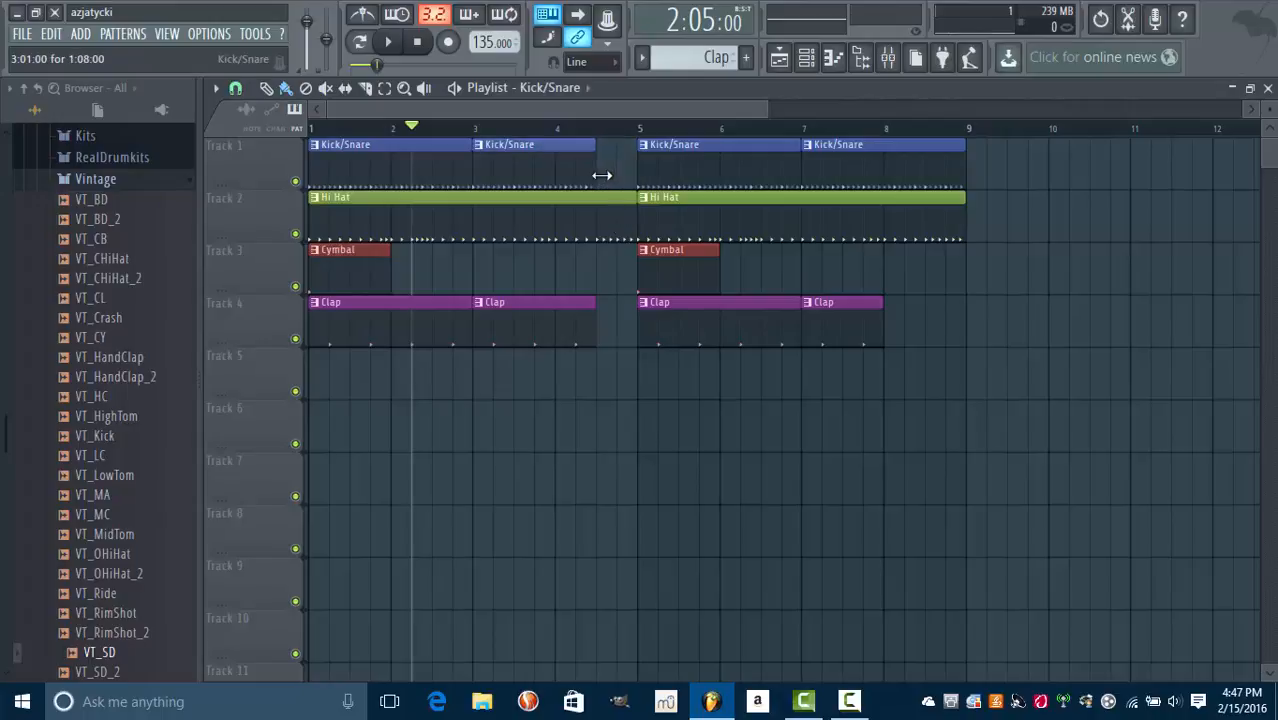
key("space")
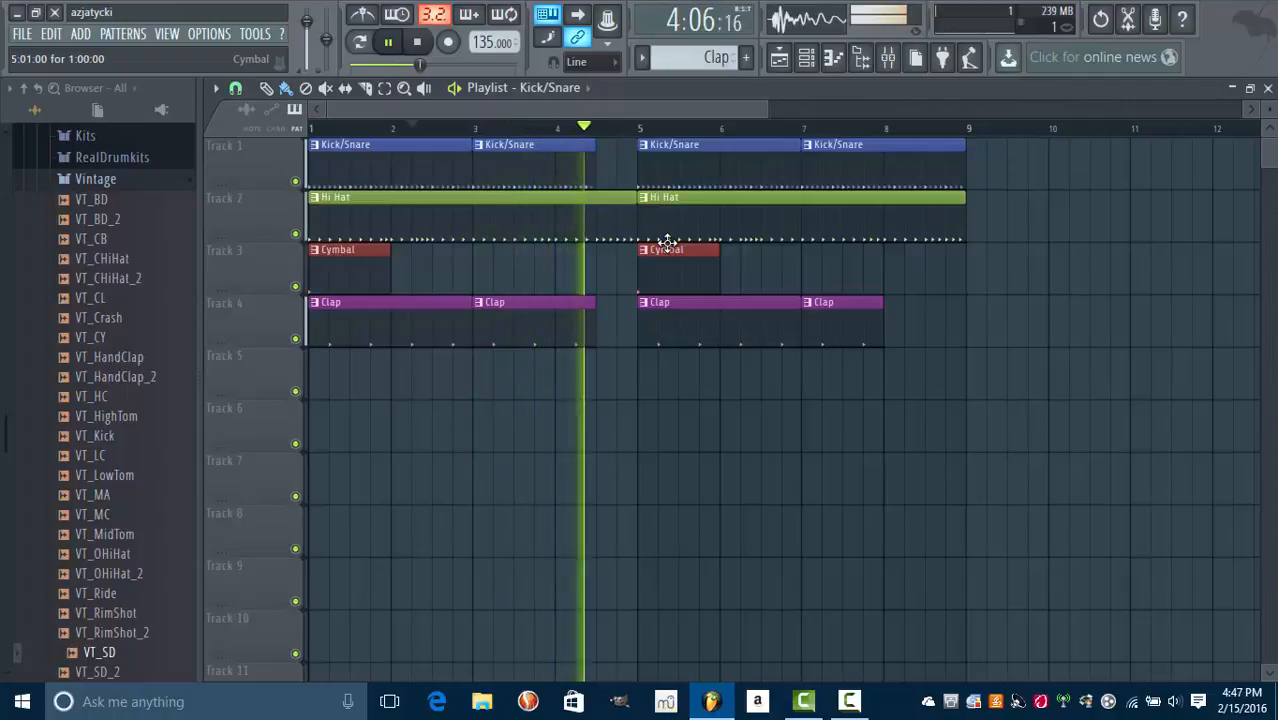
key("space")
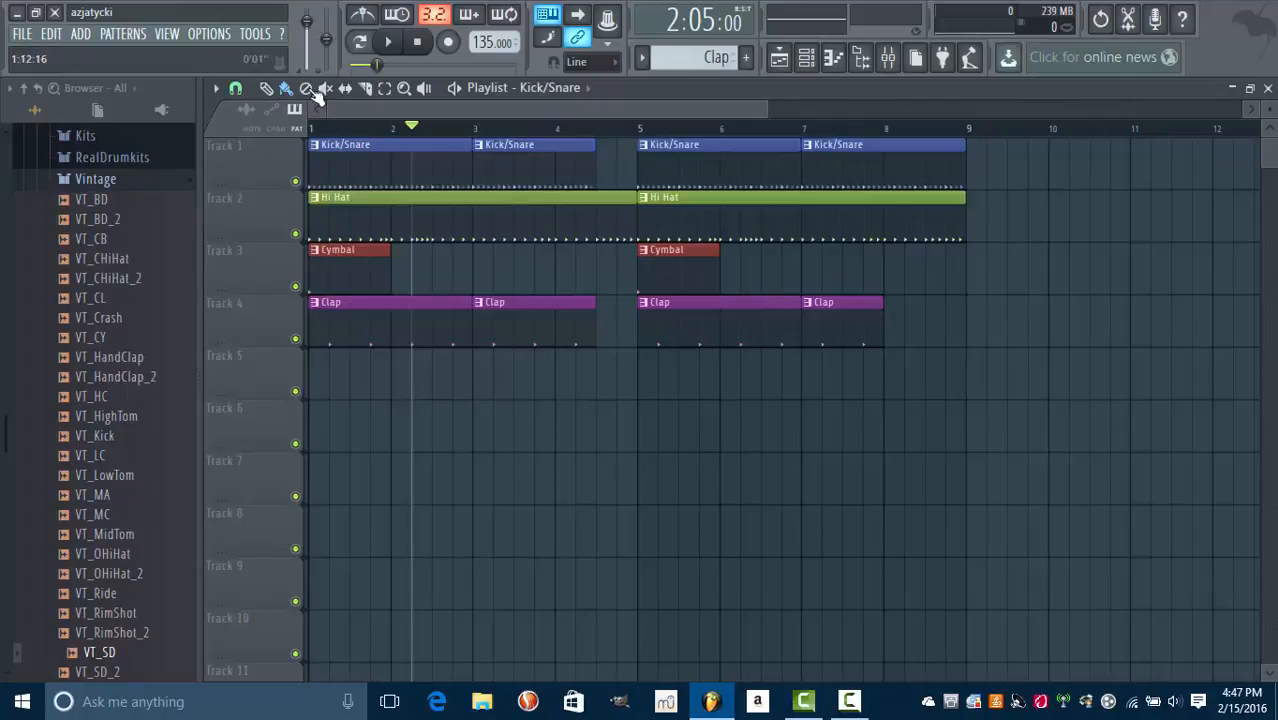
left_click(308, 128)
key("space")
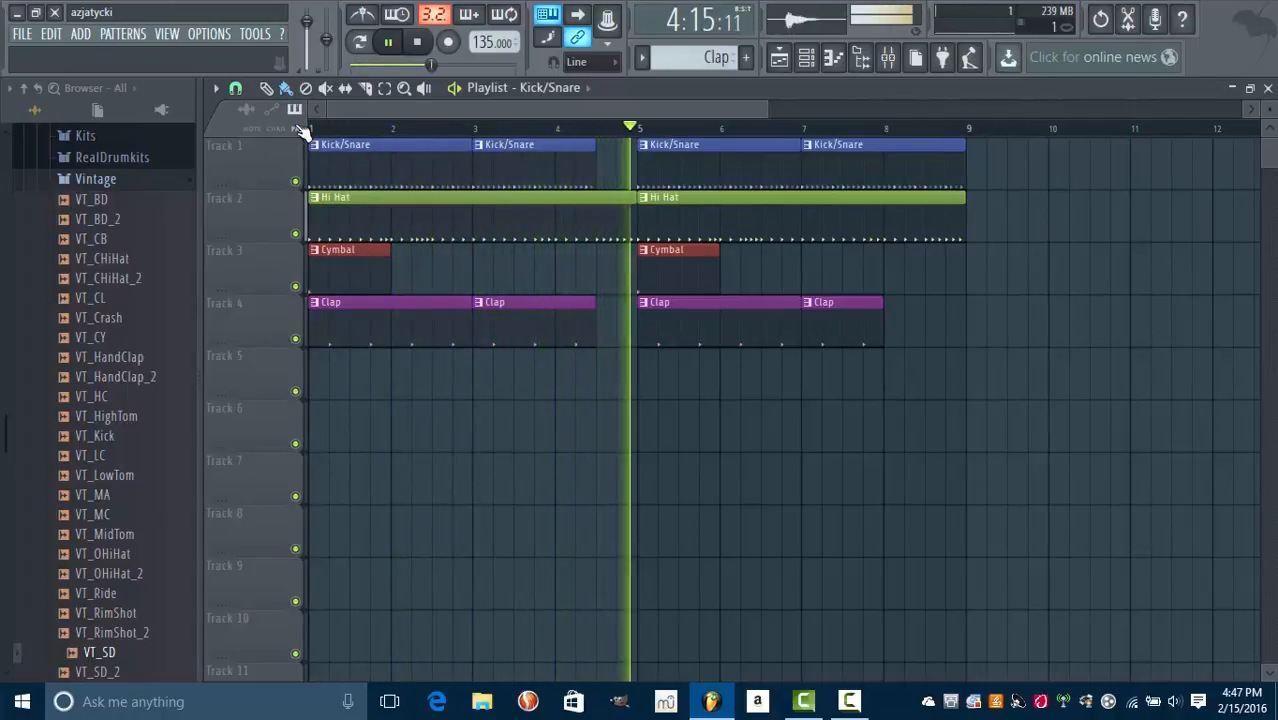
key("space")
Step: Select all channels in the channel rack and route them to consecutive mixer tracks starting from Insert 1
left_click(818, 50)
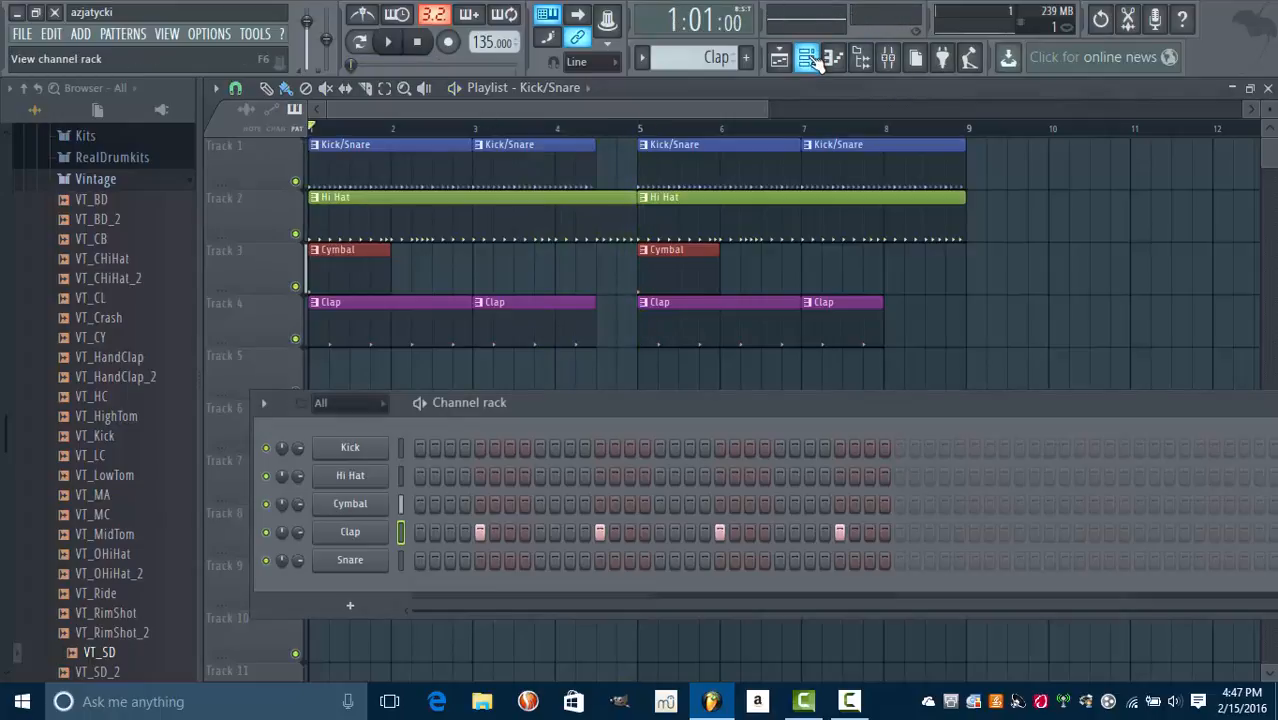
left_click_drag(663, 401, 664, 290)
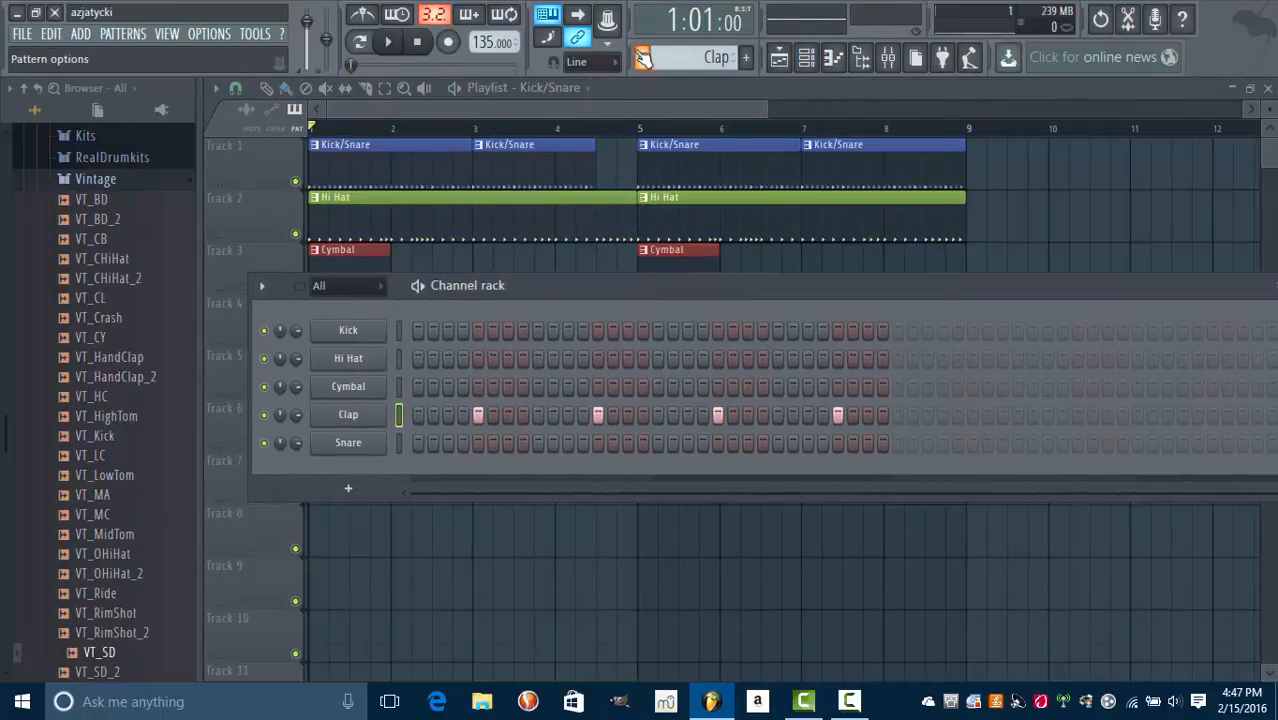
left_click(642, 57)
left_click(642, 57)
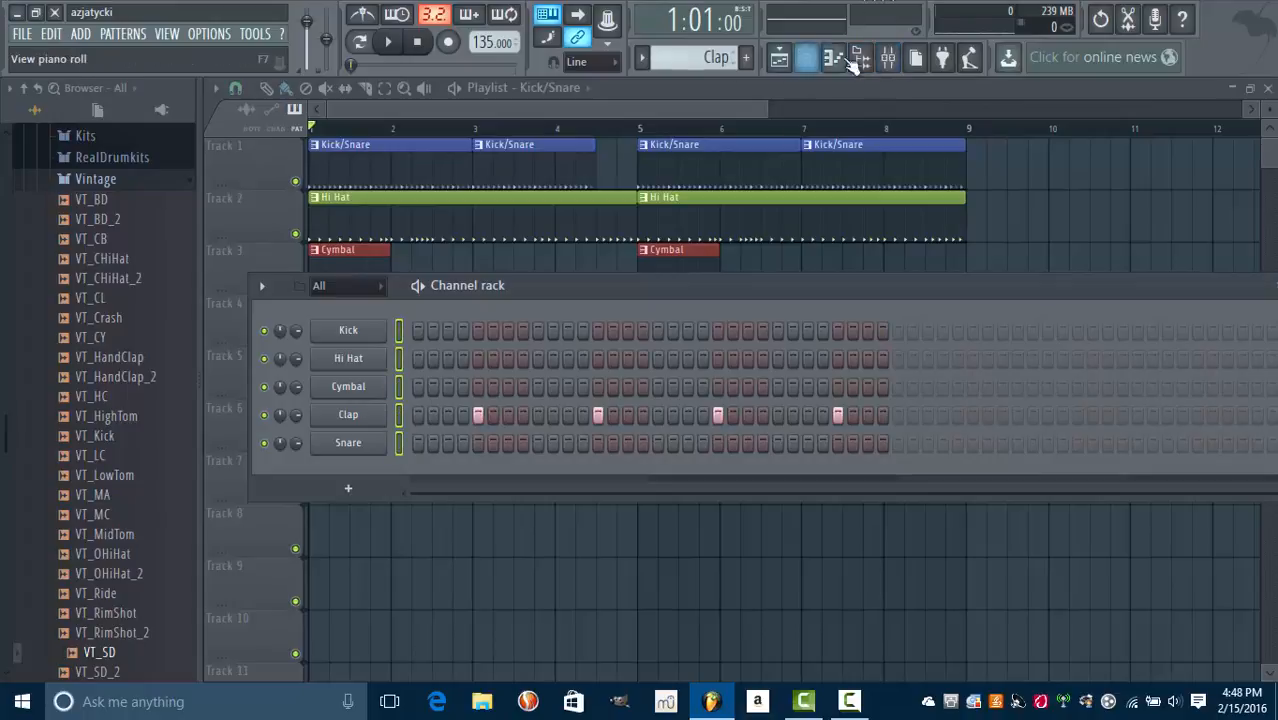
left_click(889, 59)
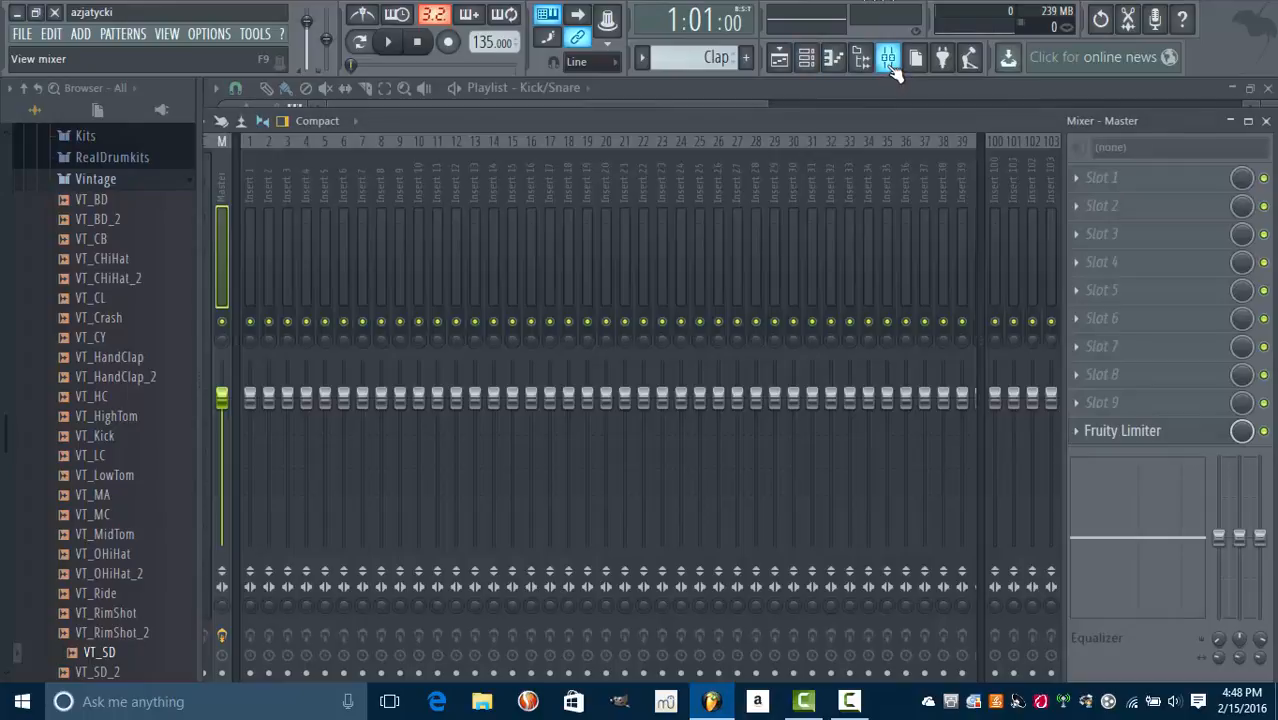
right_click(249, 179)
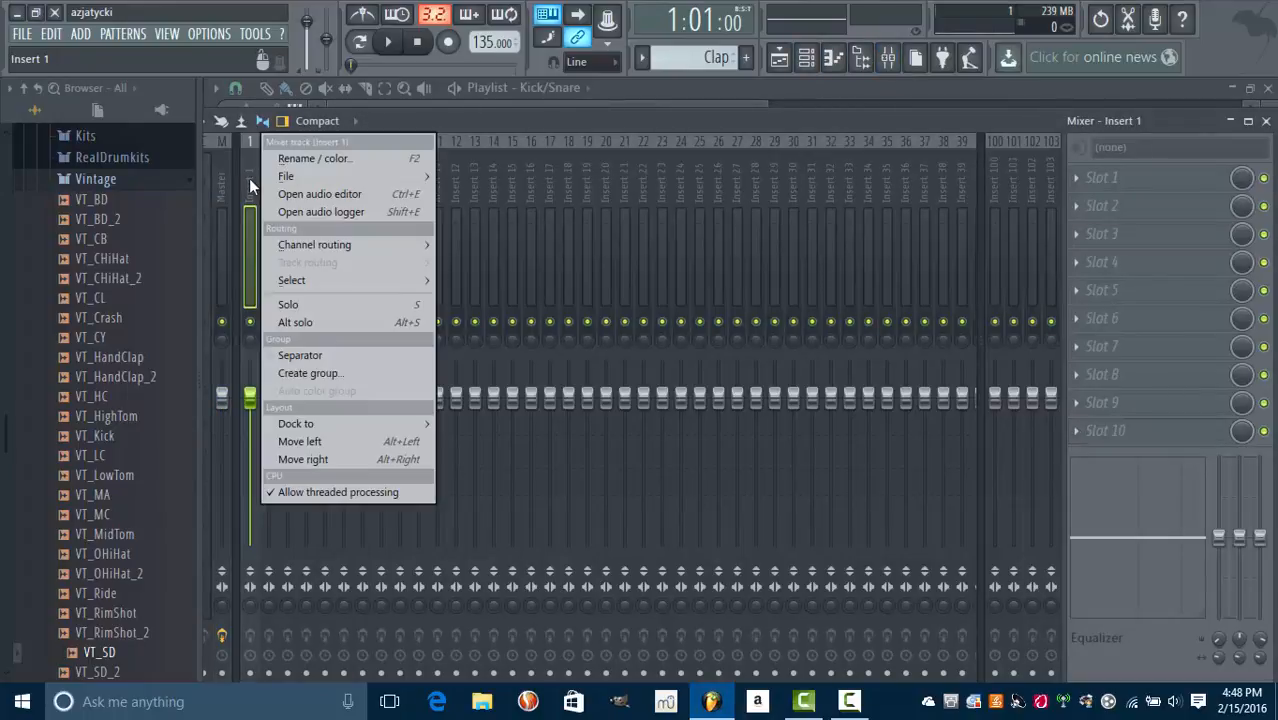
mouse_move(336, 246)
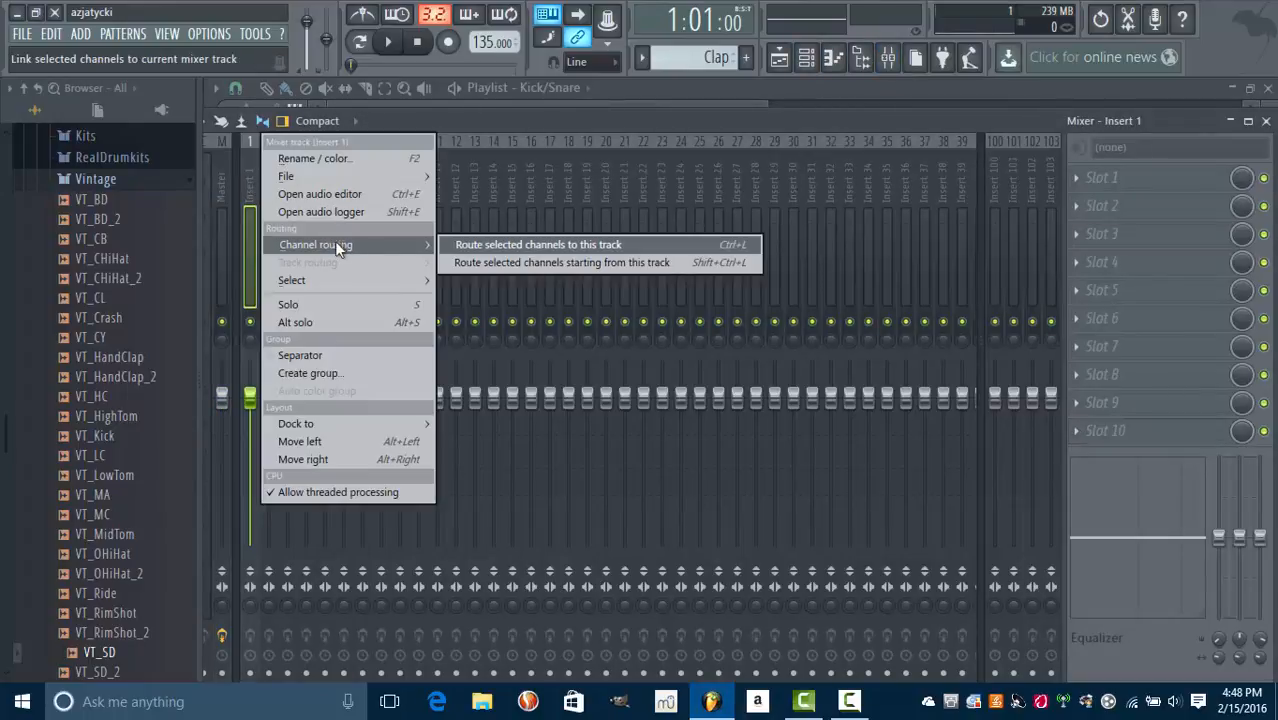
left_click(510, 263)
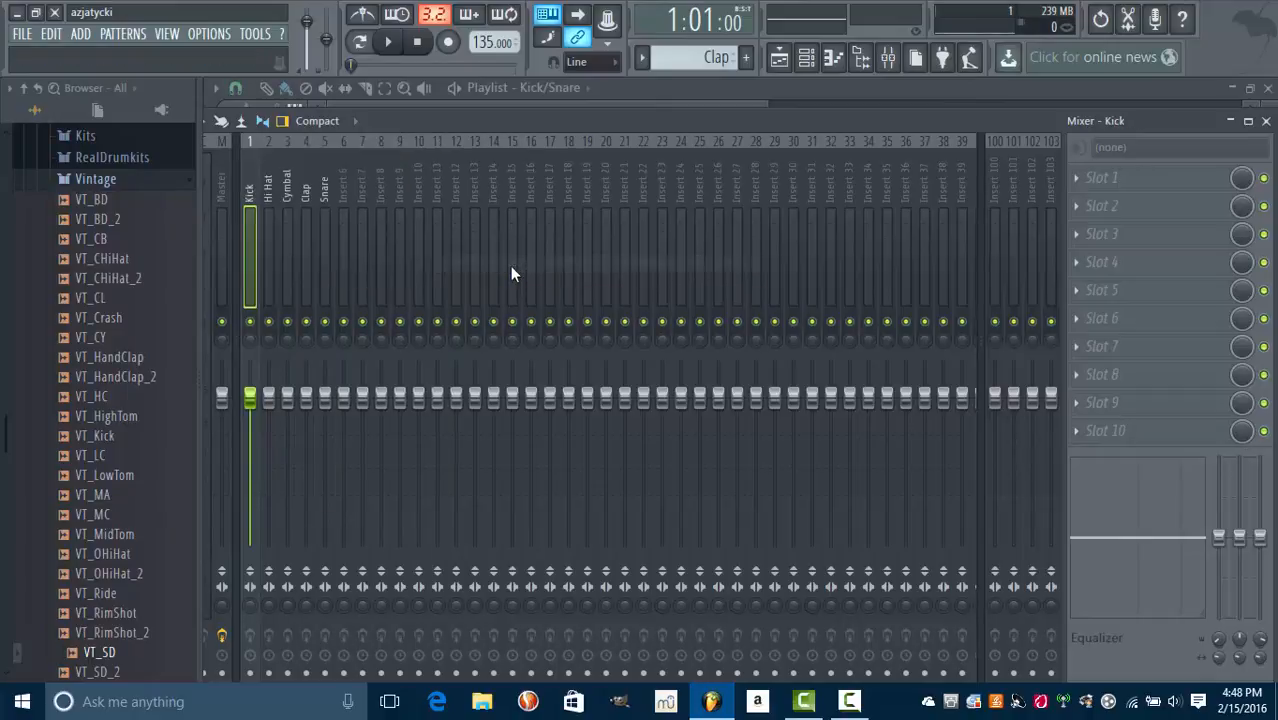
Step: Lower the Clap mixer track to about 74% (-6.2 dB) and raise the Cymbal track to about 108% (1.7 dB)
left_click(265, 196)
left_click(285, 193)
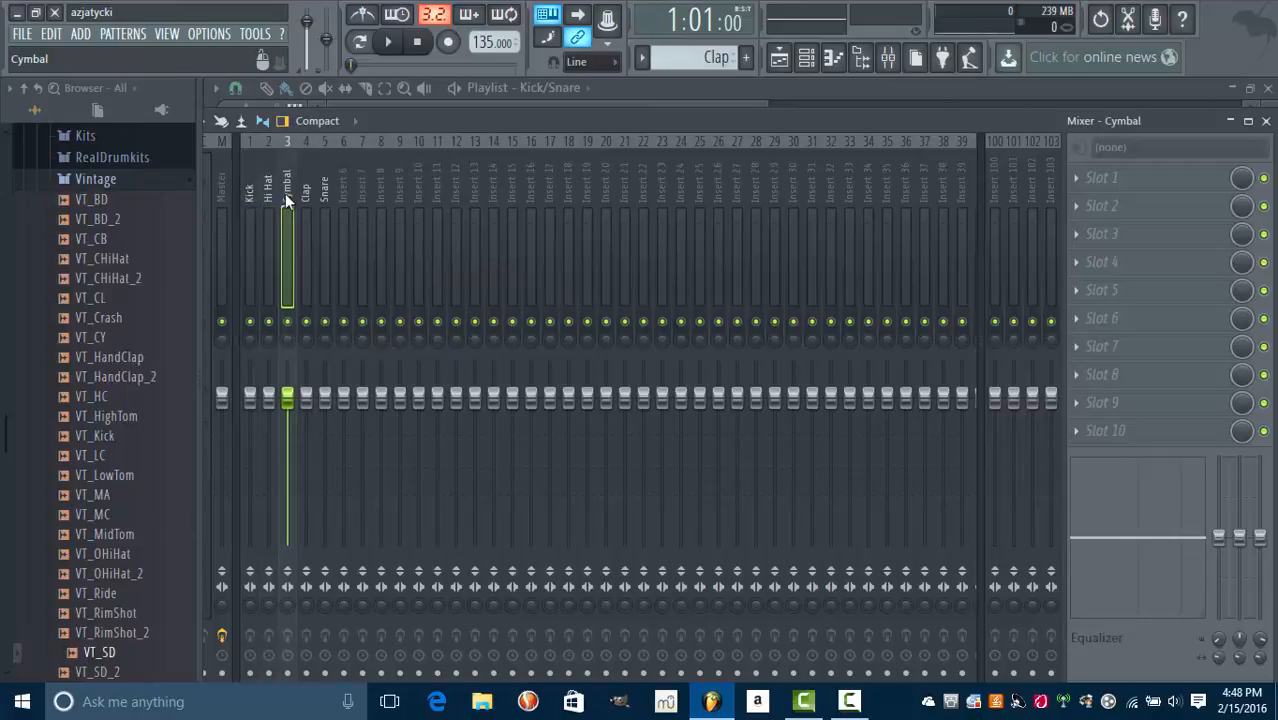
left_click(307, 200)
left_click_drag(306, 398, 306, 428)
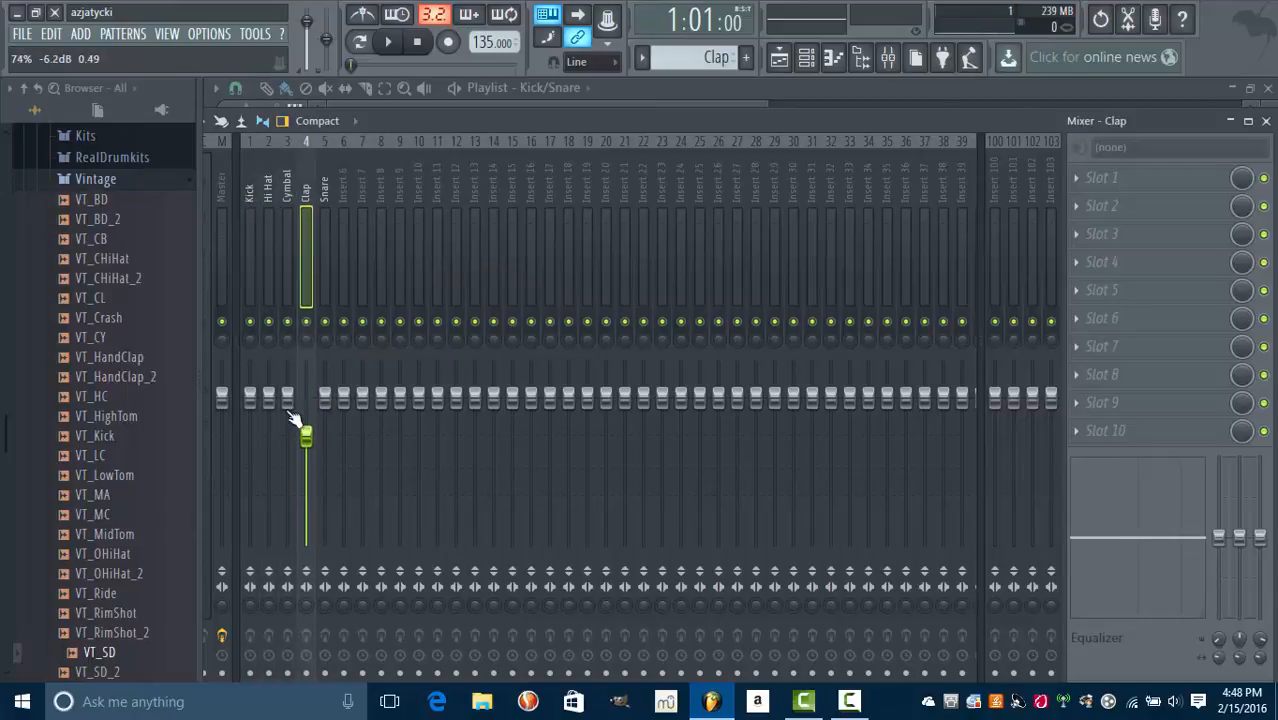
left_click(287, 400)
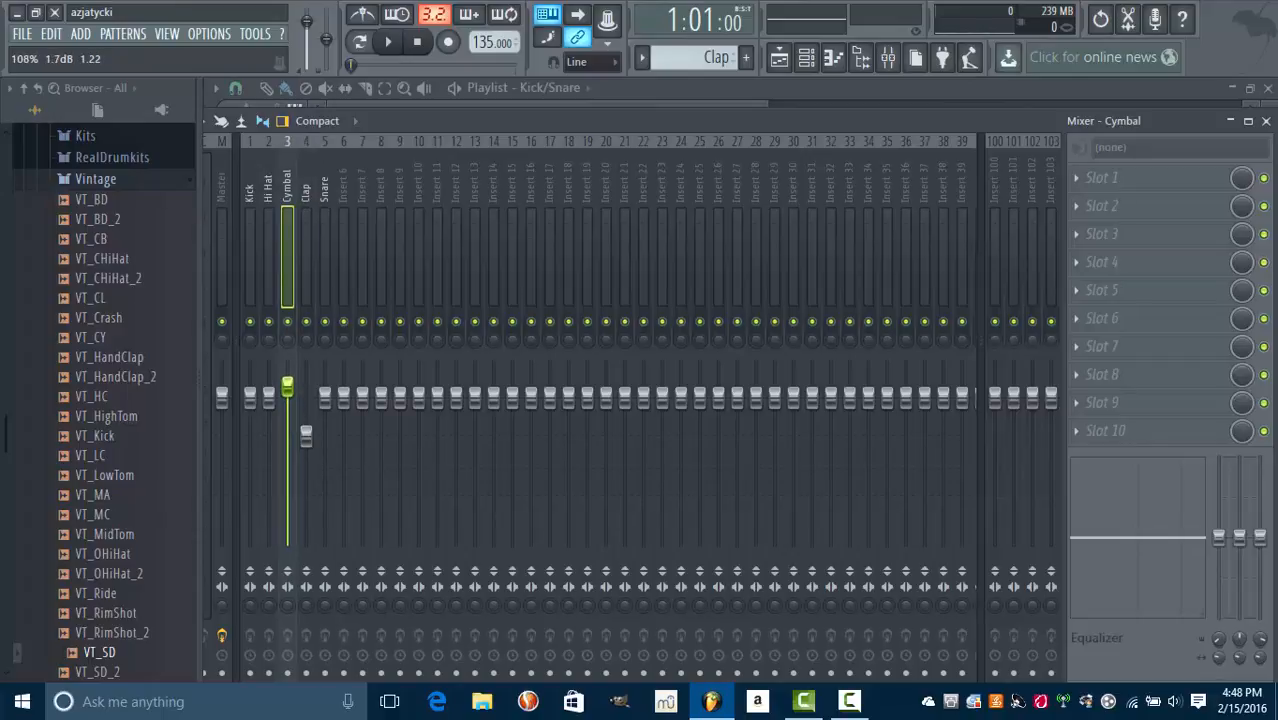
Step: Fine-tune the Clap mixer track's volume to about 73% (-6.4 dB), hide the mixer and play the song
left_click(810, 58)
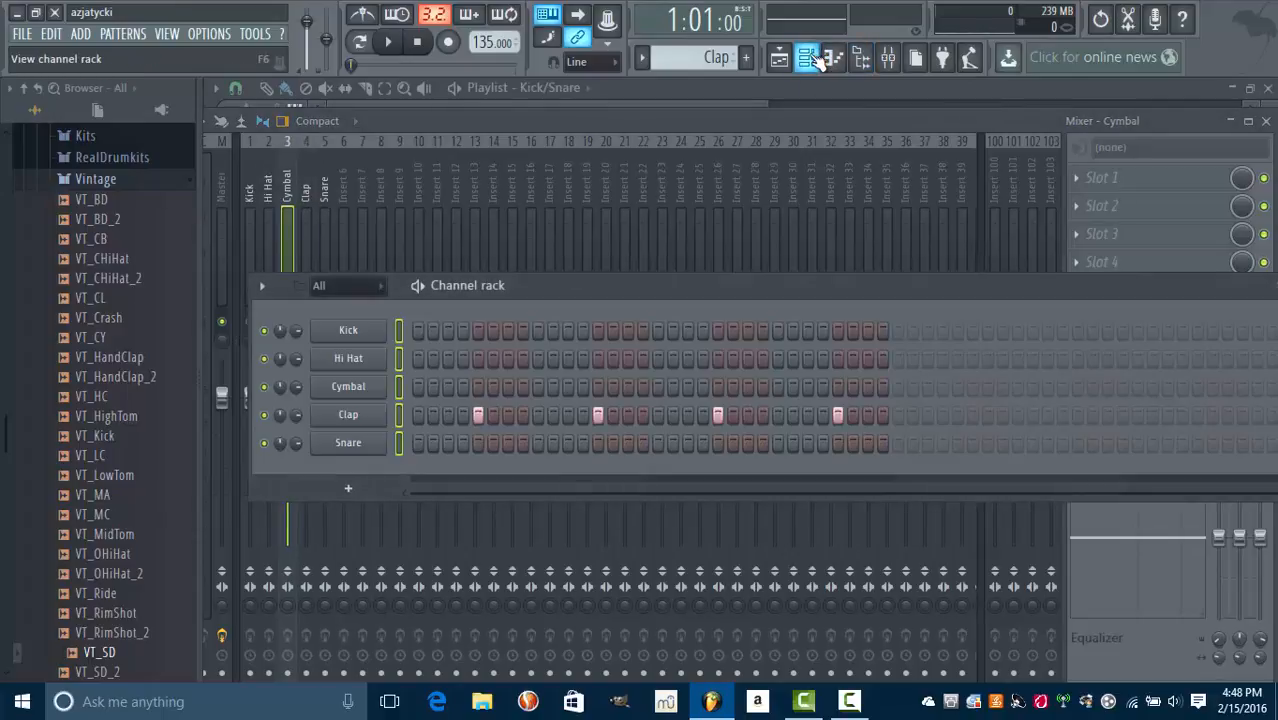
left_click(788, 58)
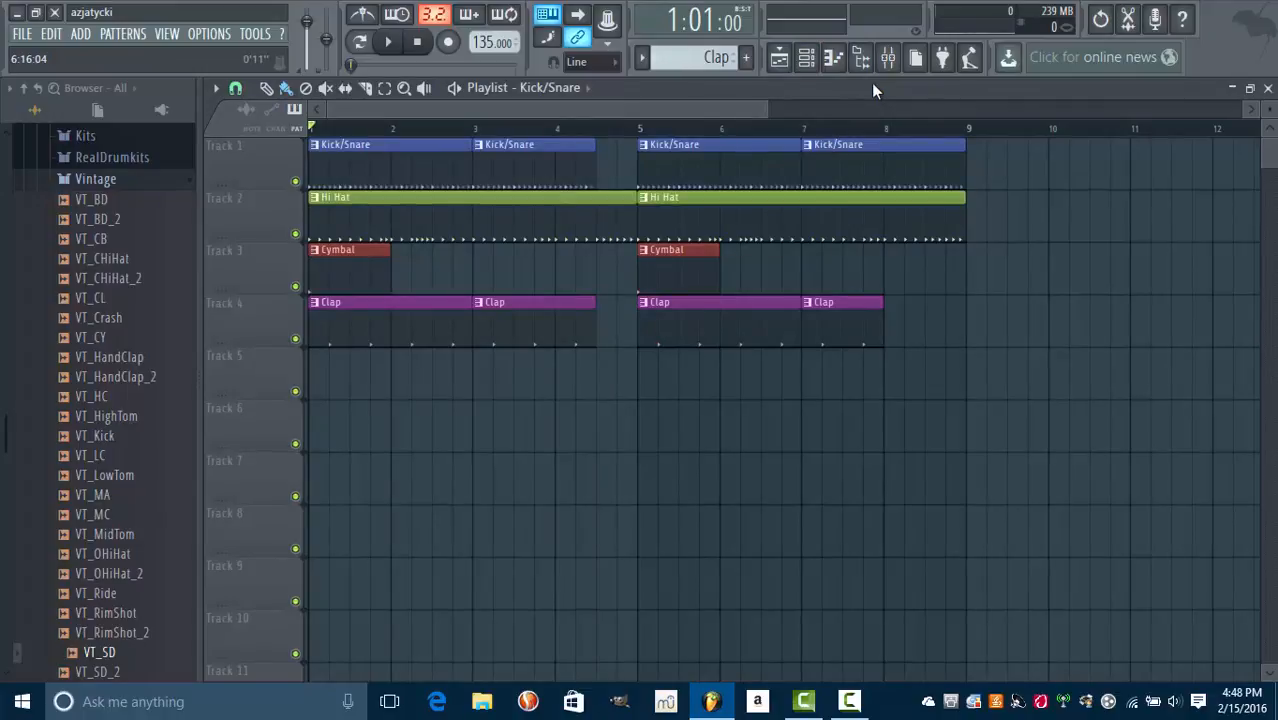
left_click(888, 57)
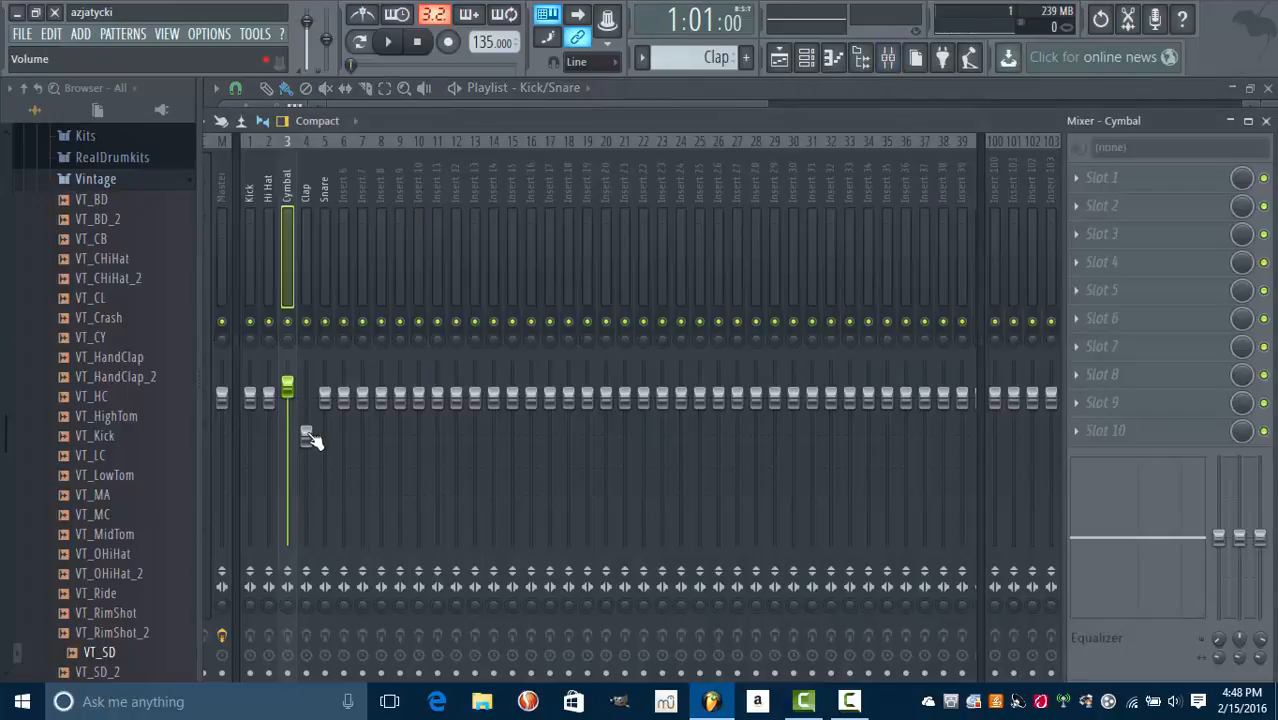
left_click_drag(308, 433, 306, 440)
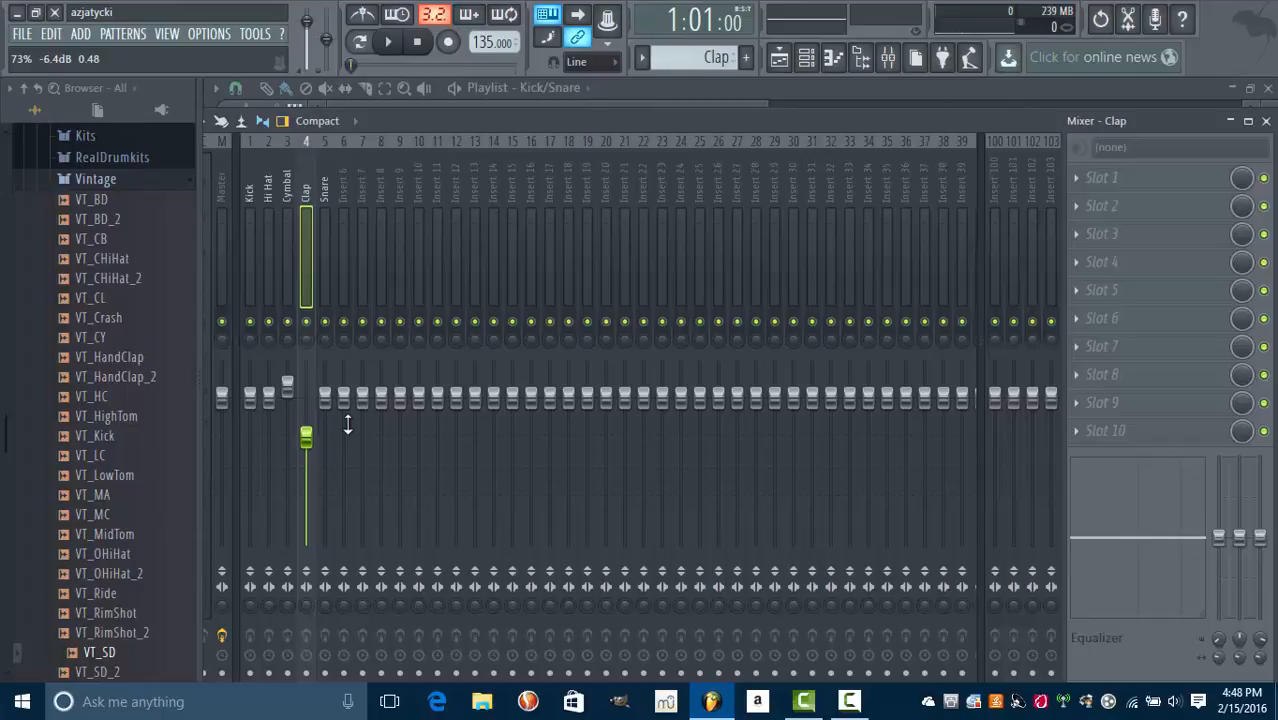
left_click(1231, 120)
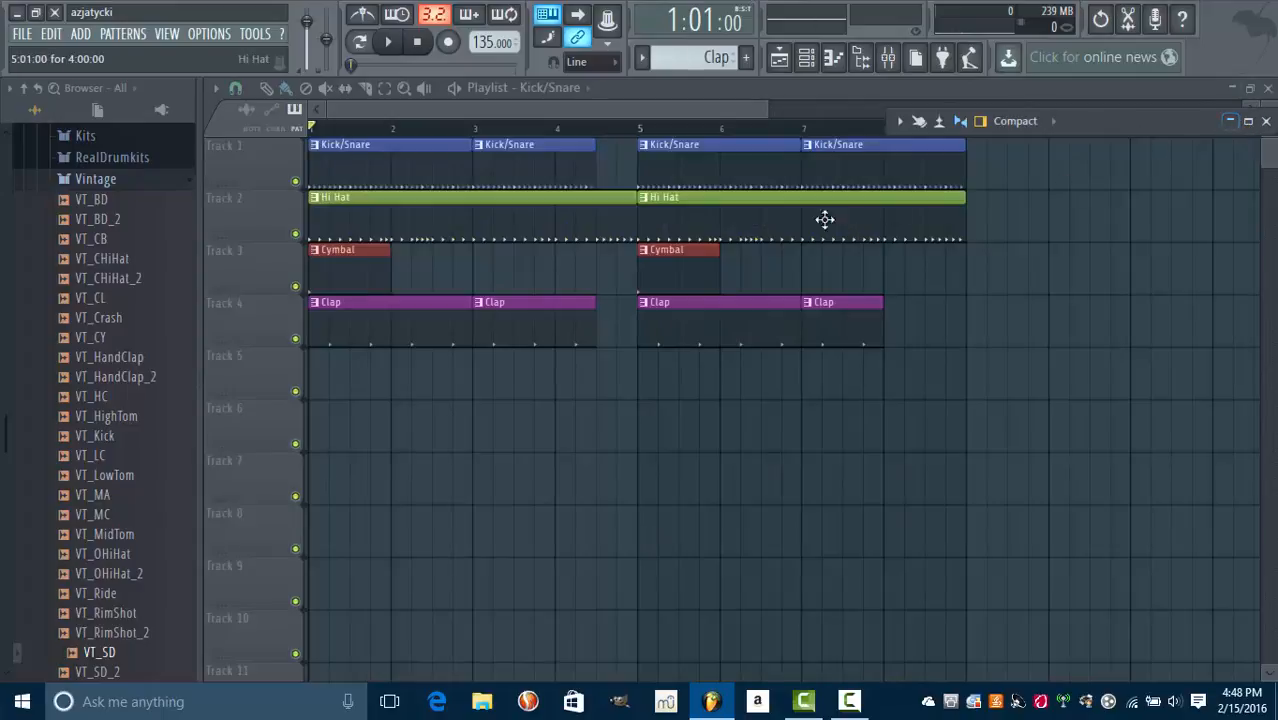
double_click(1127, 121)
key("space")
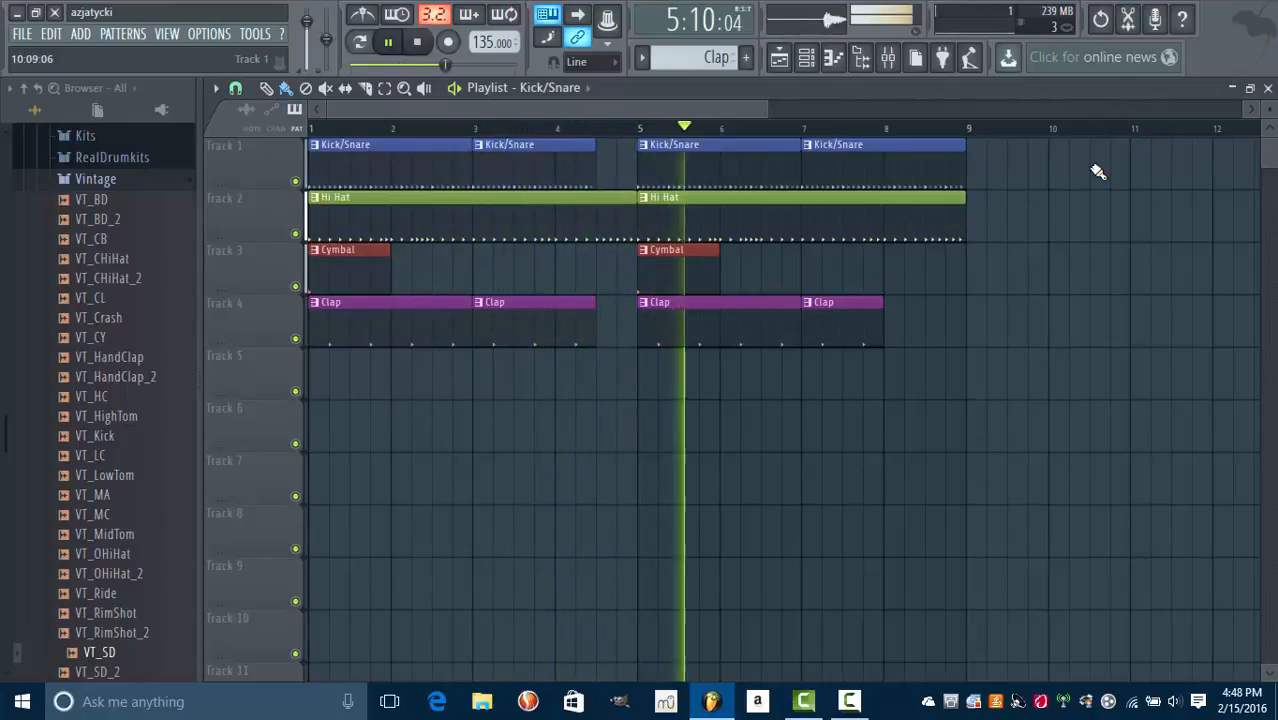
Step: Place Kick/Snare clips at bars 9 and 11 of Track 1 and a Hi Hat clip at bar 9 of Track 2
left_click(907, 164)
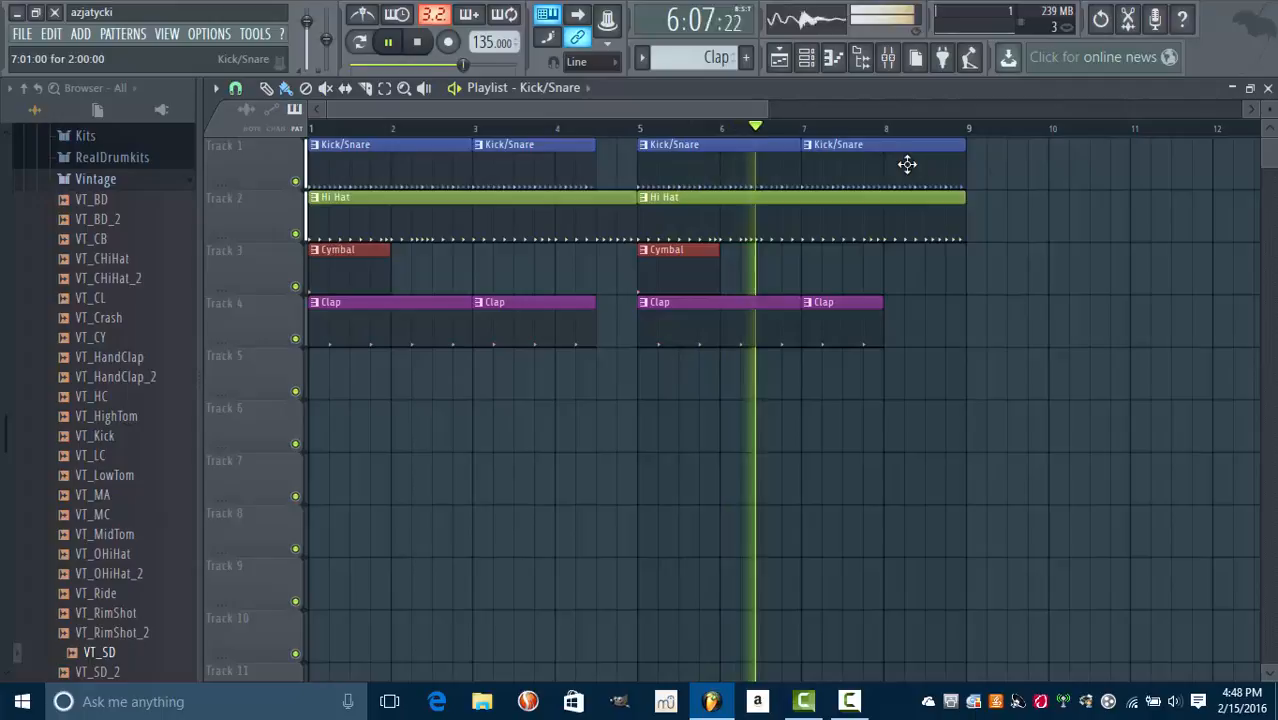
left_click(977, 167)
left_click(959, 214)
left_click(984, 214)
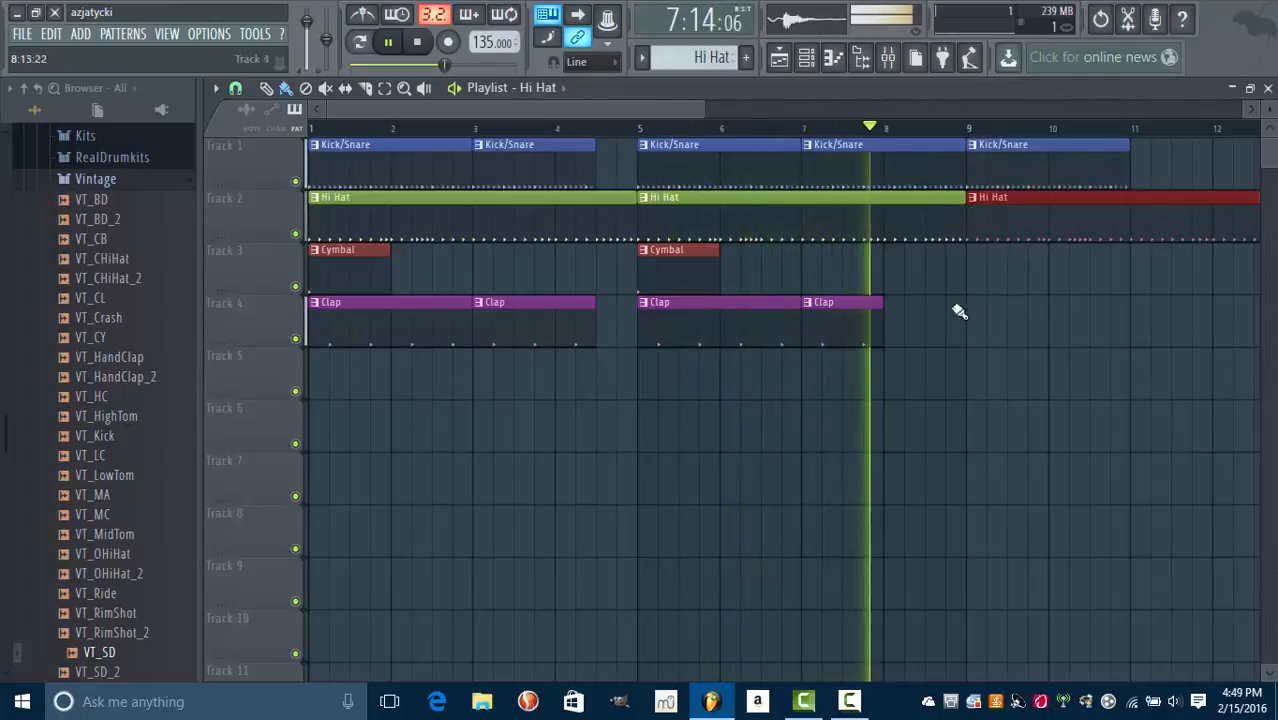
left_click(1109, 171)
left_click(1154, 170)
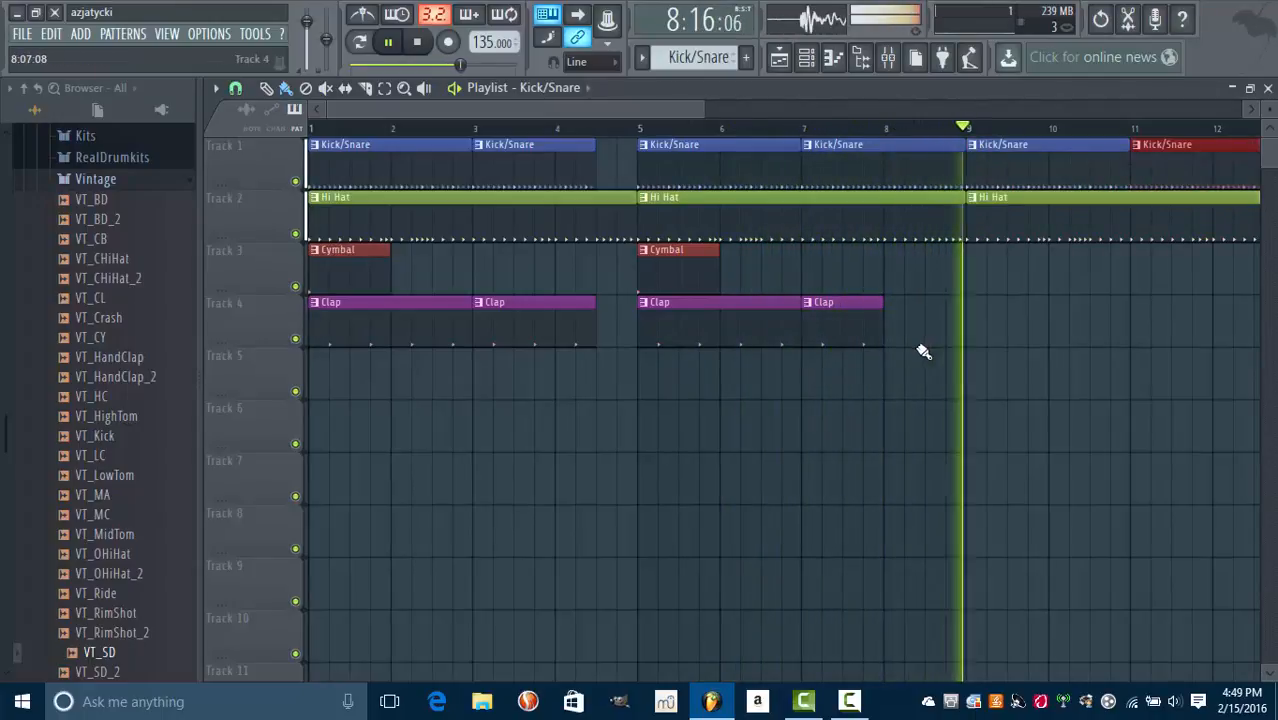
Step: Place two-bar Clap clips at bars 9 and 11 of Track 4, deleting any clips placed by mistake
left_click(966, 326)
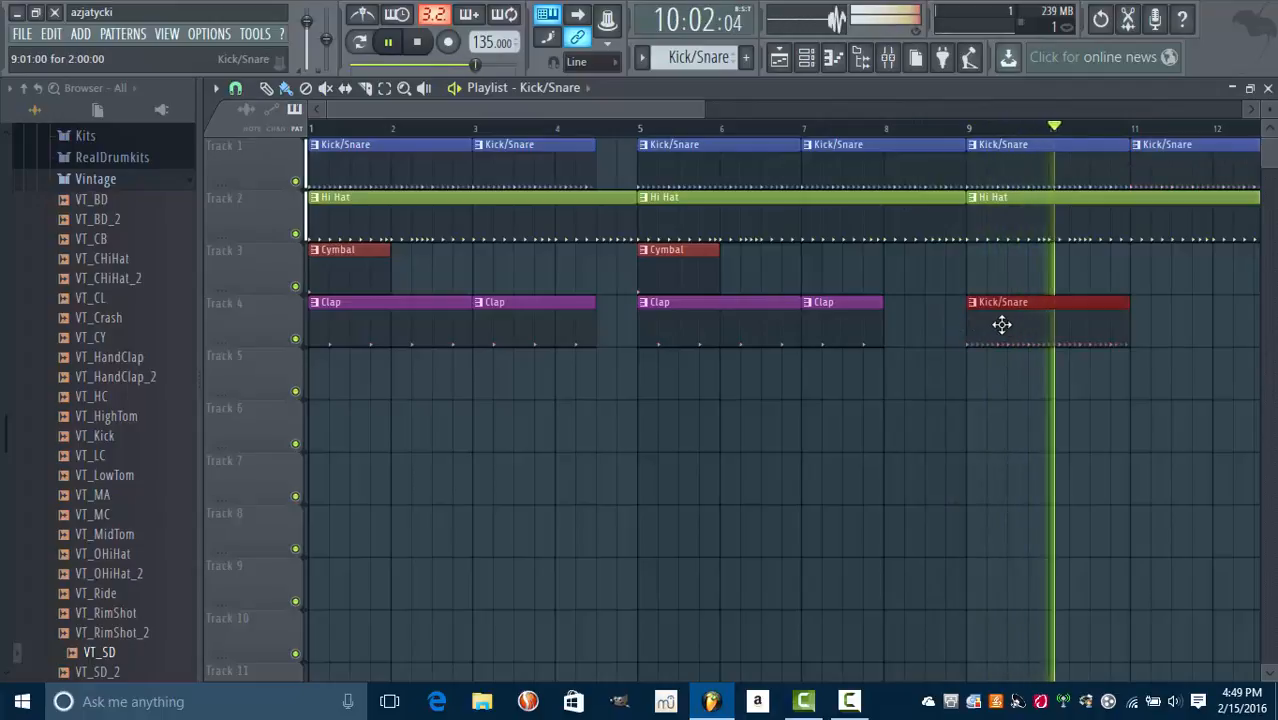
right_click(995, 323)
left_click(821, 337)
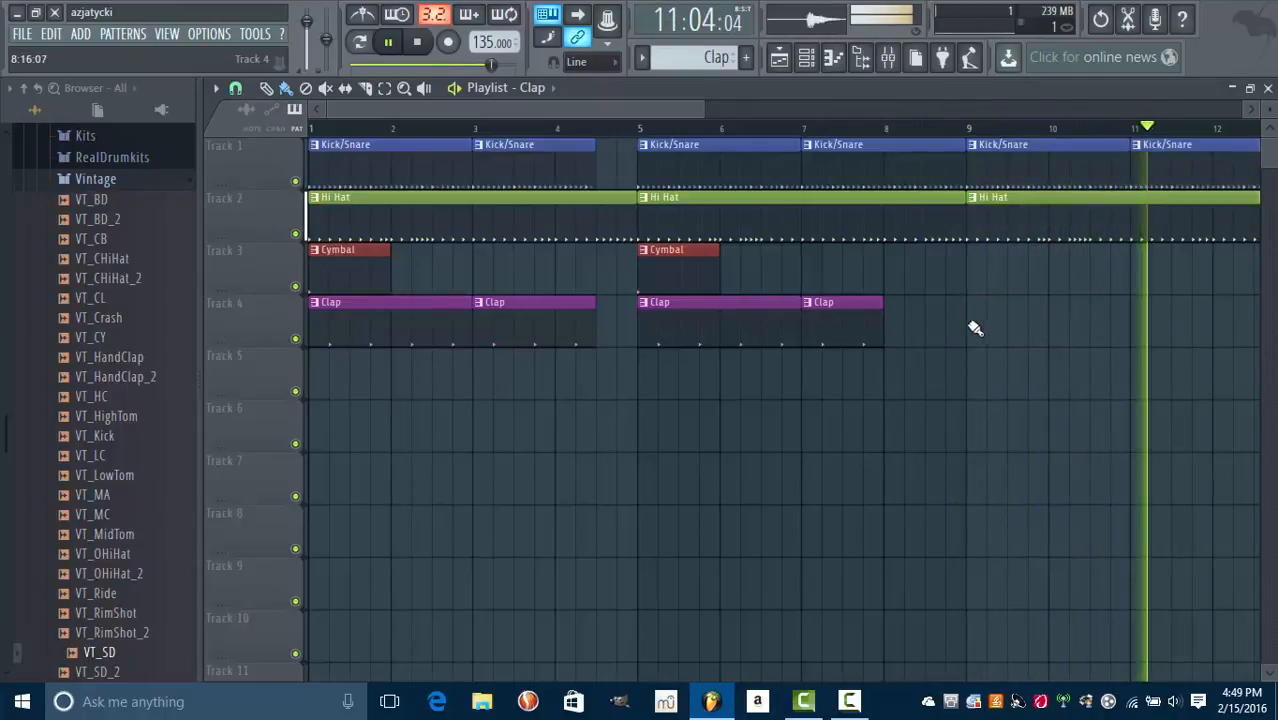
left_click(973, 326)
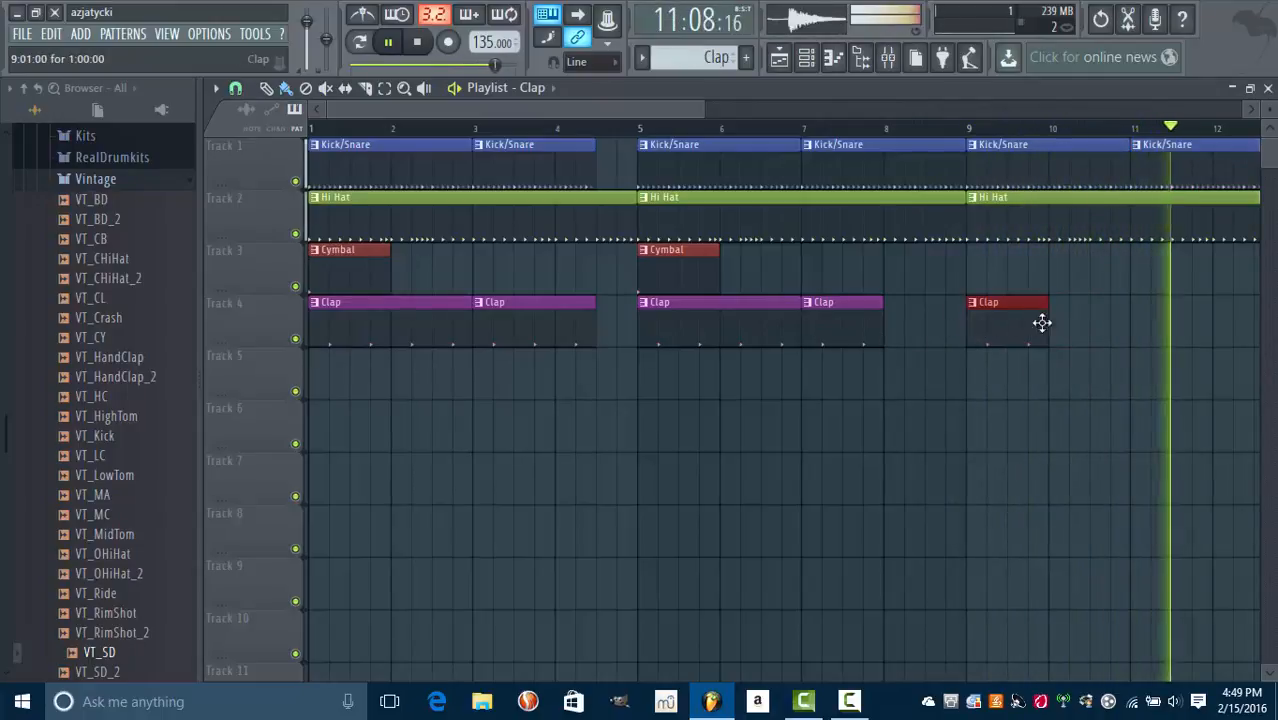
left_click(1141, 321)
left_click_drag(1212, 306, 1150, 300)
left_click(1168, 168)
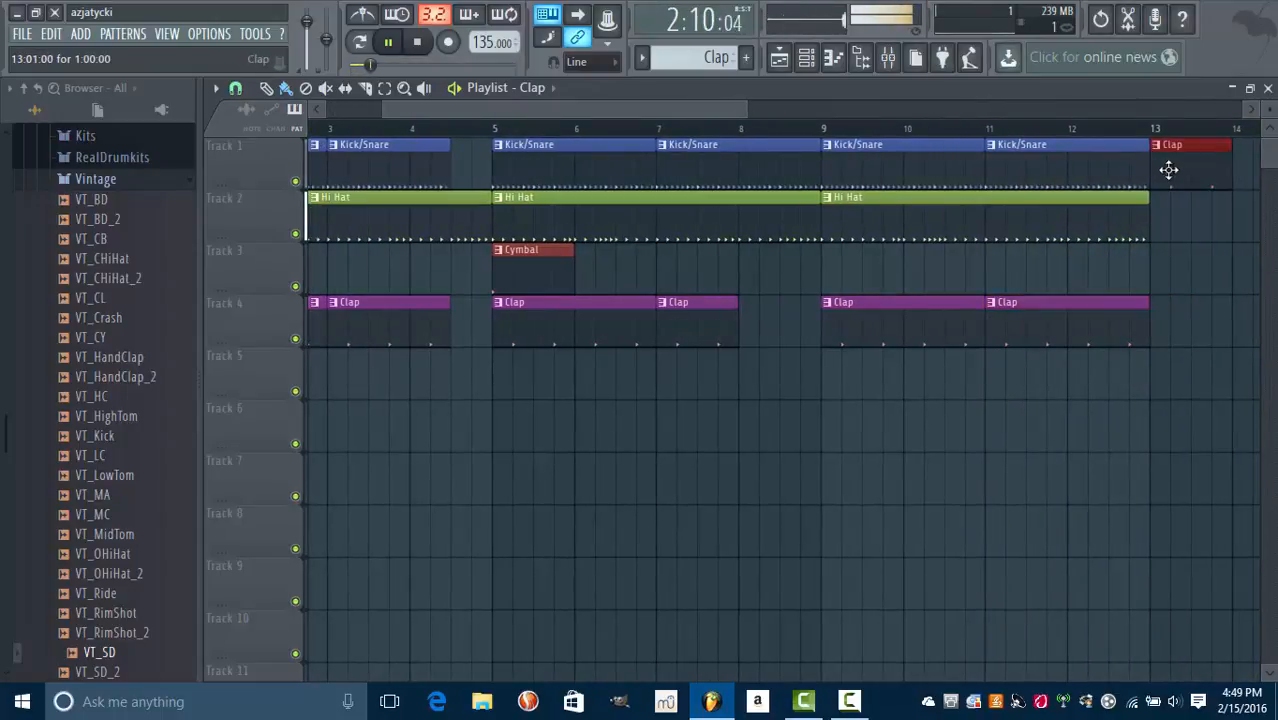
right_click(1160, 168)
Step: Shorten the Kick/Snare clip at bar 7 of Track 1 to one and a half bars, audition it and stop playback
left_click_drag(690, 108, 659, 103)
left_click_drag(904, 168, 866, 168)
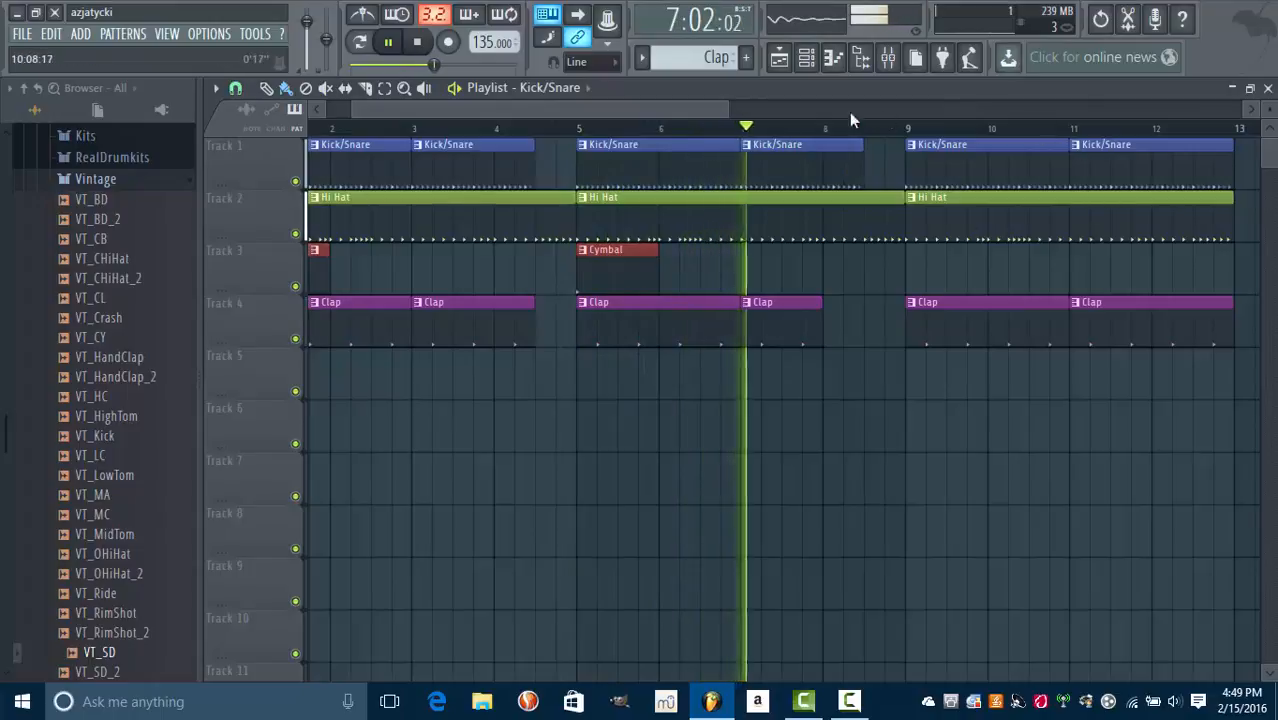
left_click_drag(680, 110, 493, 115)
key("space")
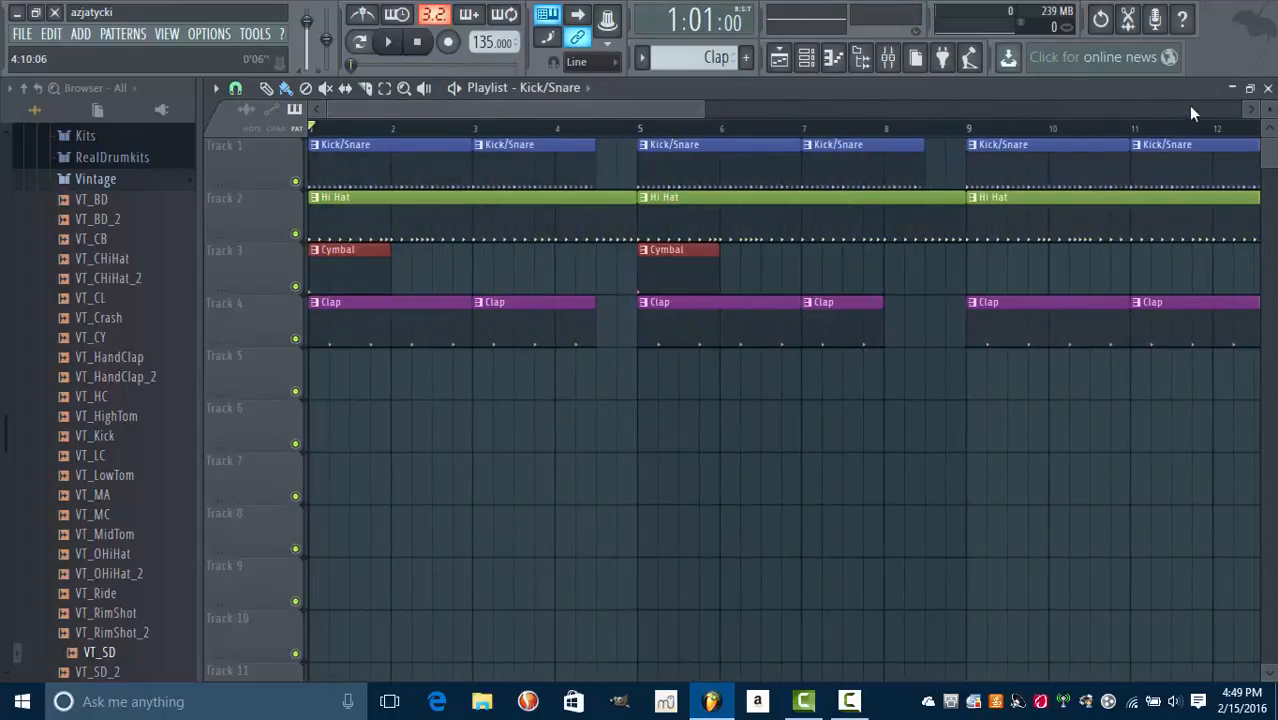
mouse_move(1270, 109)
left_mouse_down()
mouse_move(1270, 126)
mouse_move(1270, 102)
left_mouse_up()
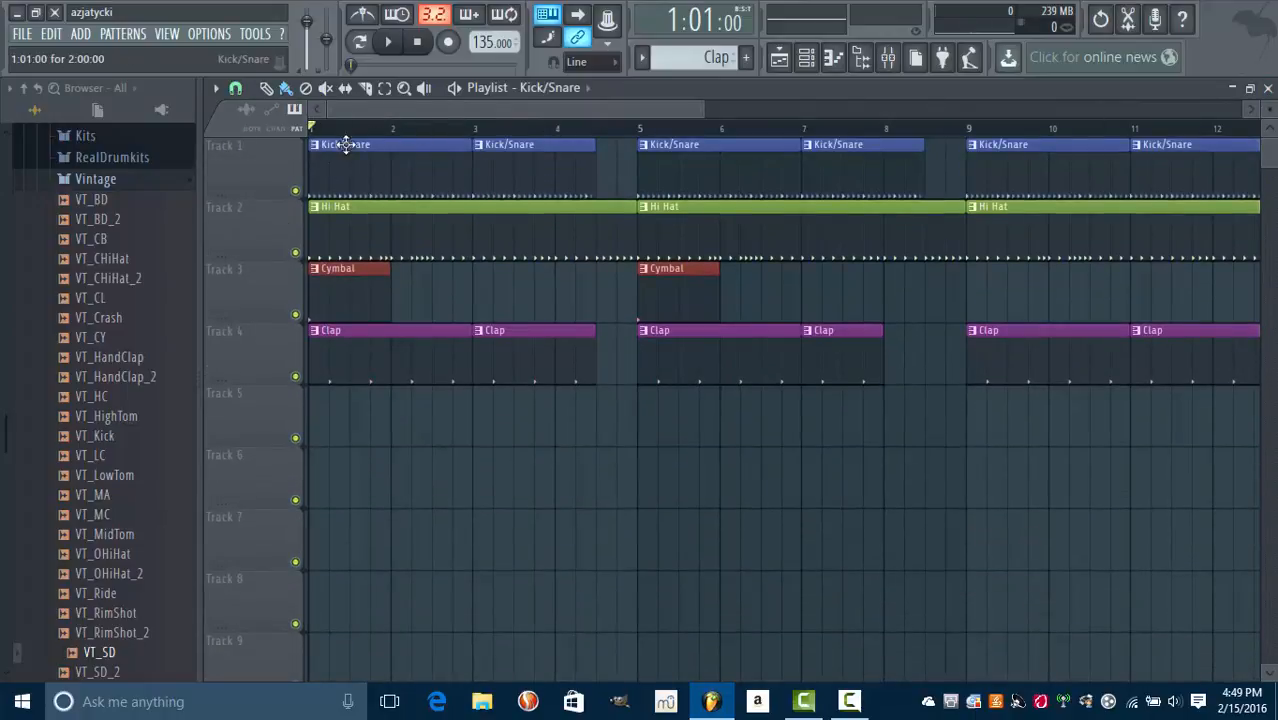
Step: Try the playlist's minimum and enlarged track heights, restore a medium height, and zoom out horizontally to show about 25 bars
left_click_drag(674, 114, 722, 99)
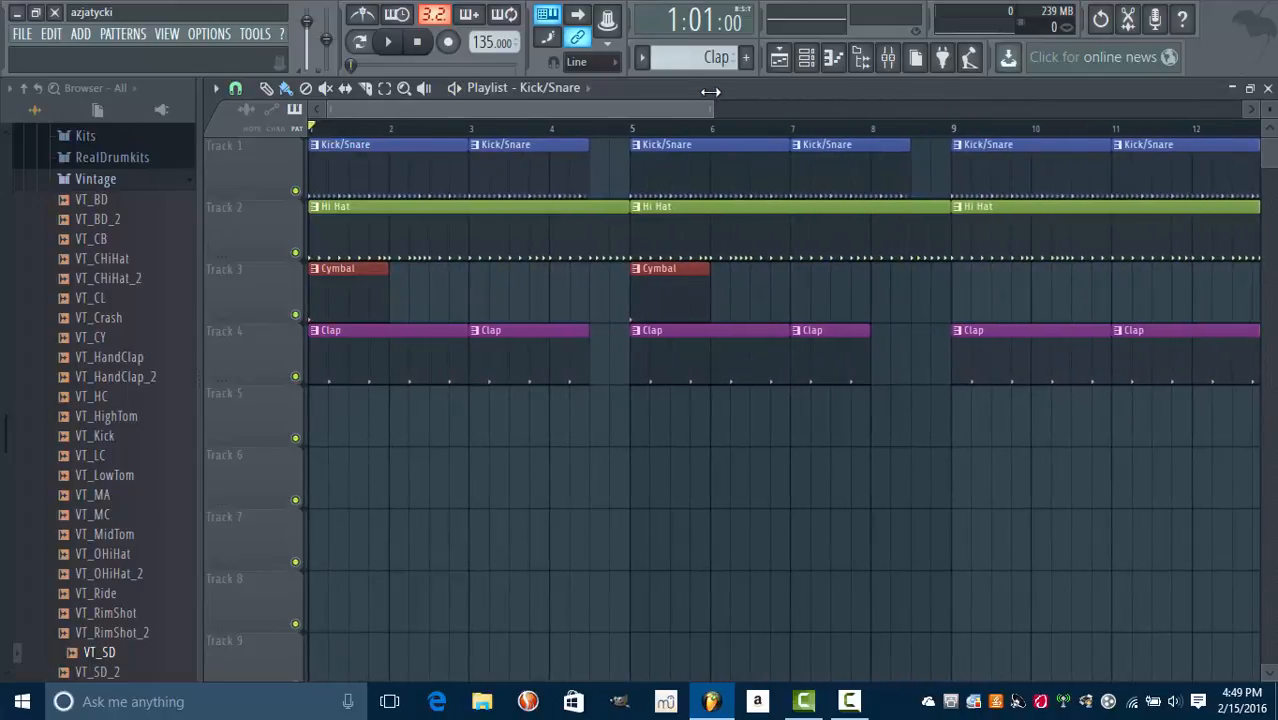
left_click_drag(1269, 109, 1269, 160)
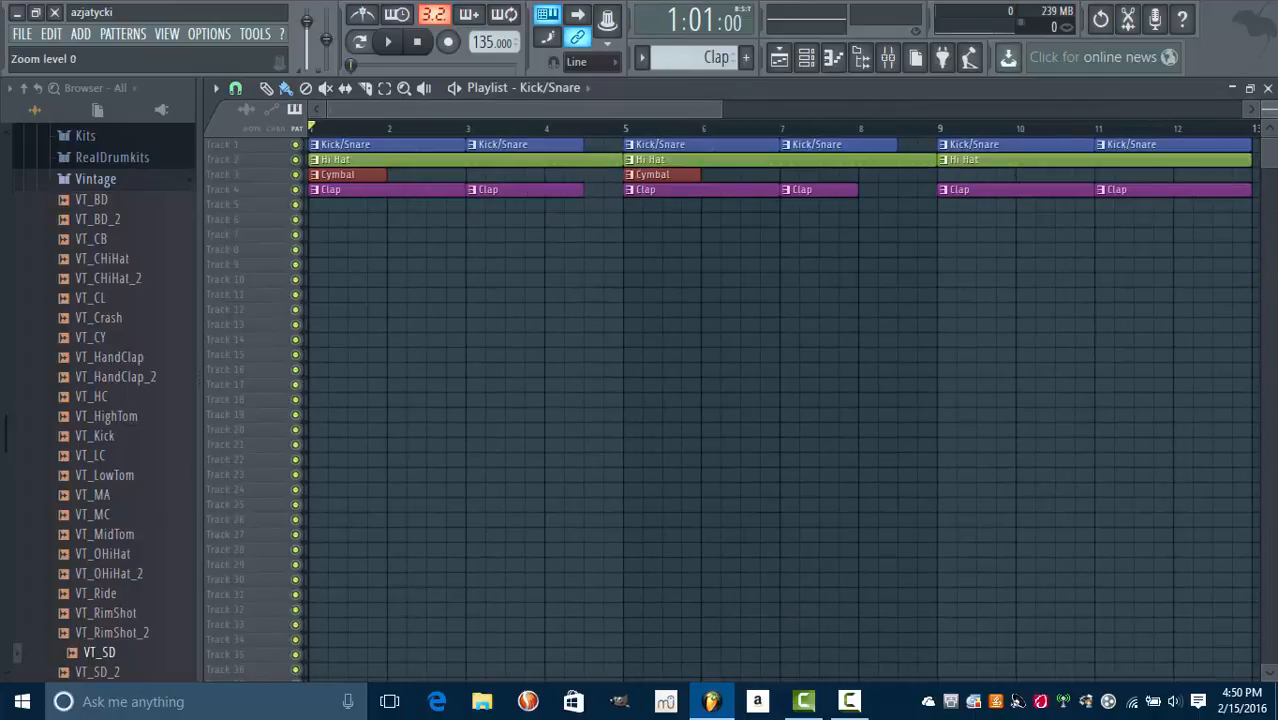
left_click_drag(1269, 160, 1269, 125)
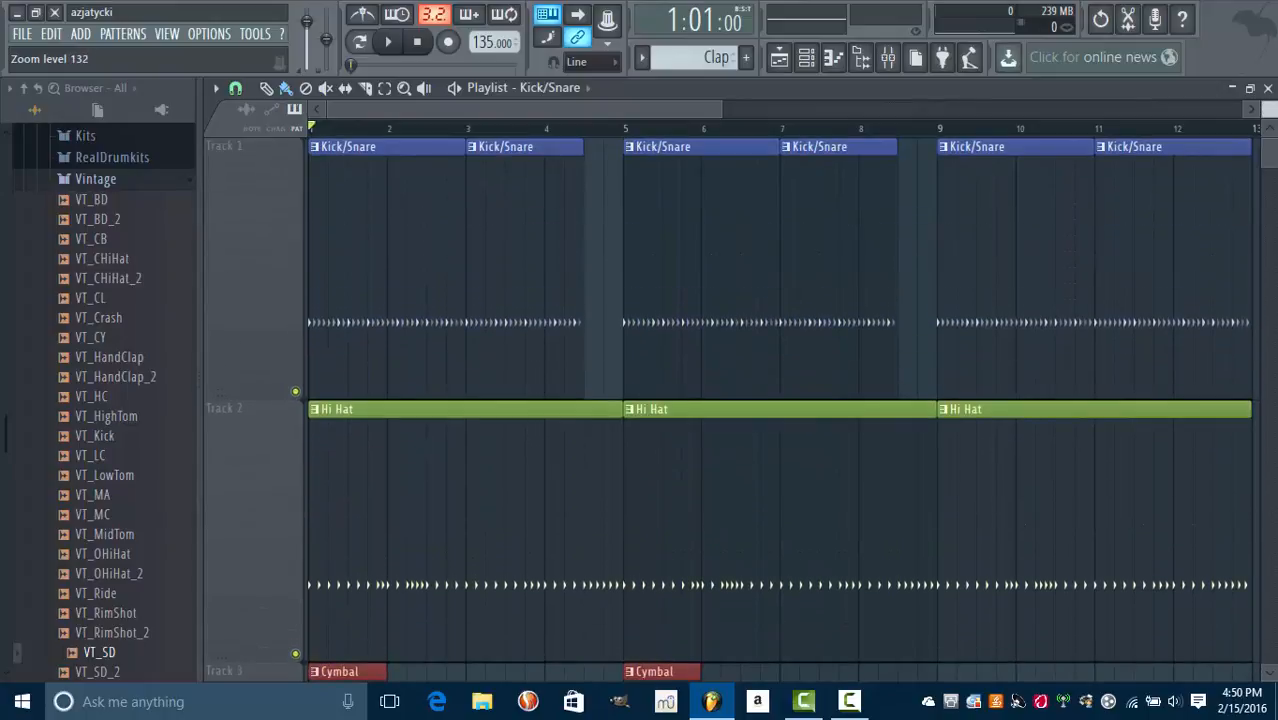
left_click_drag(1269, 125, 1269, 146)
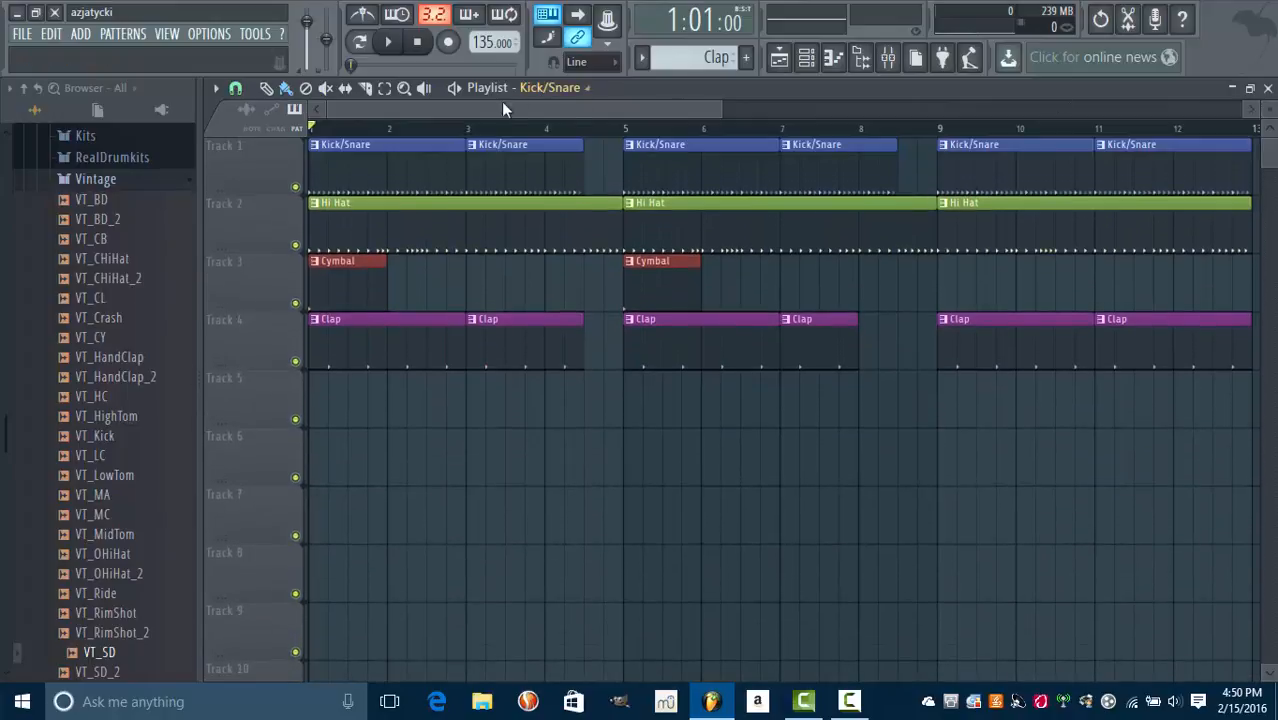
left_click_drag(729, 109, 1134, 103)
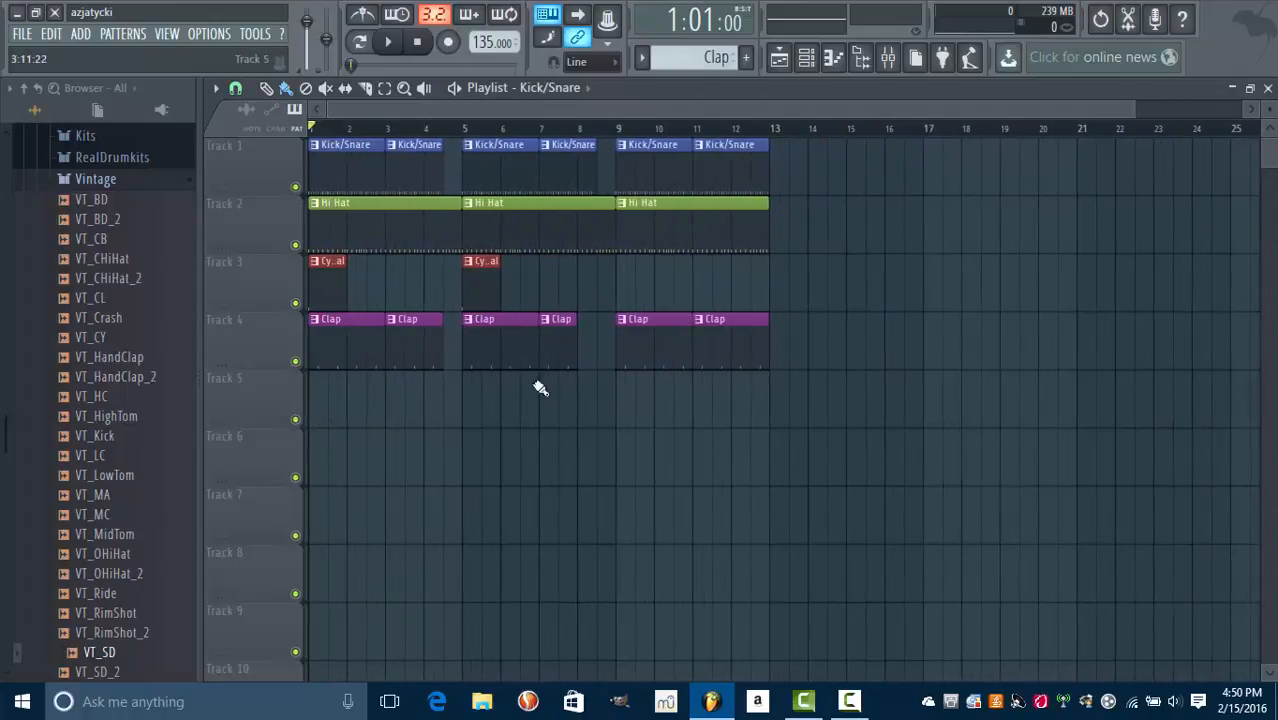
mouse_move(1126, 108)
left_mouse_down()
mouse_move(566, 92)
mouse_move(880, 112)
mouse_move(430, 112)
mouse_move(905, 118)
mouse_move(515, 119)
mouse_move(1122, 146)
mouse_move(1044, 151)
mouse_move(460, 125)
mouse_move(1130, 112)
left_mouse_up()
Step: Clear the workspace by closing the playlist, hiding the channel rack and collapsing the browser completely
left_click(1234, 89)
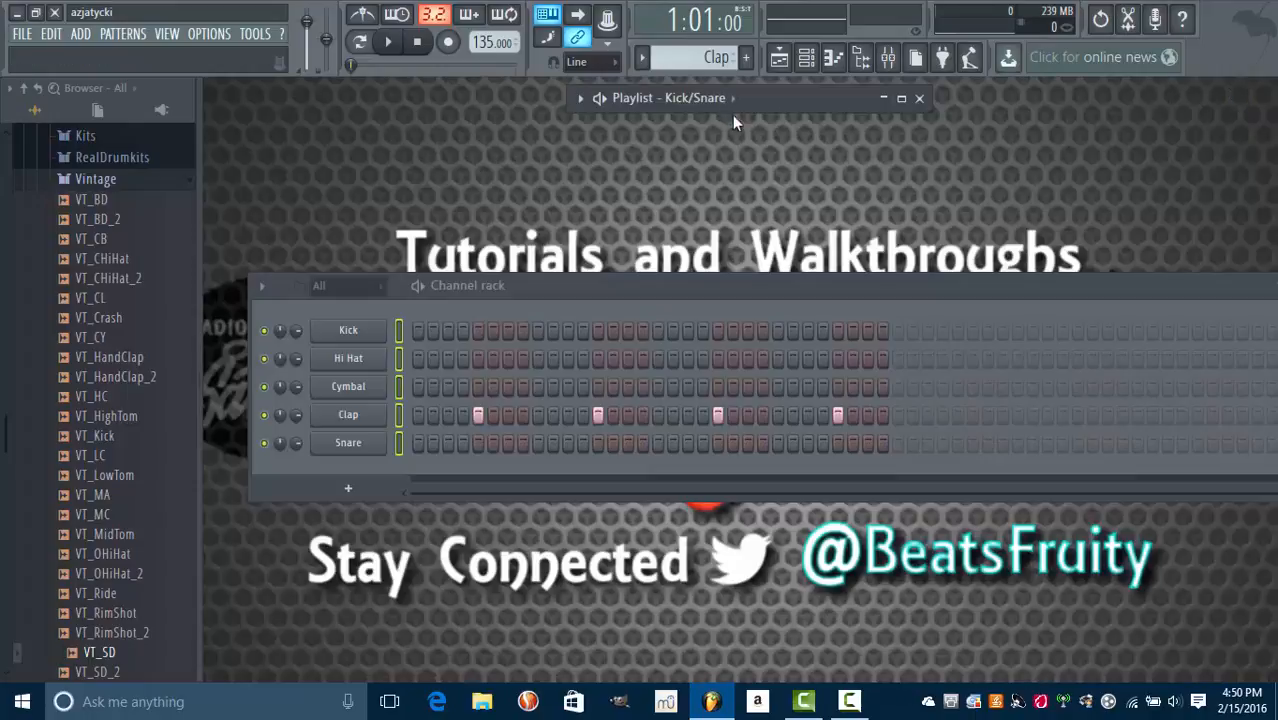
left_click(918, 98)
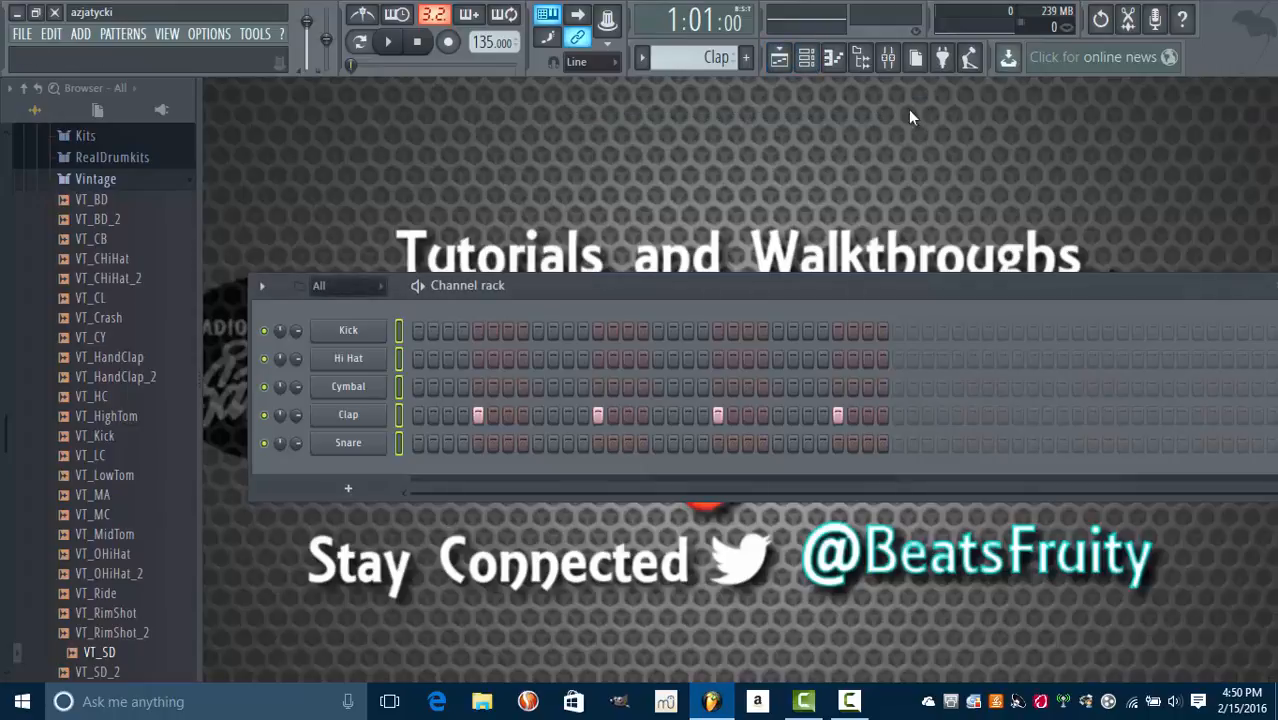
left_click_drag(954, 287, 789, 257)
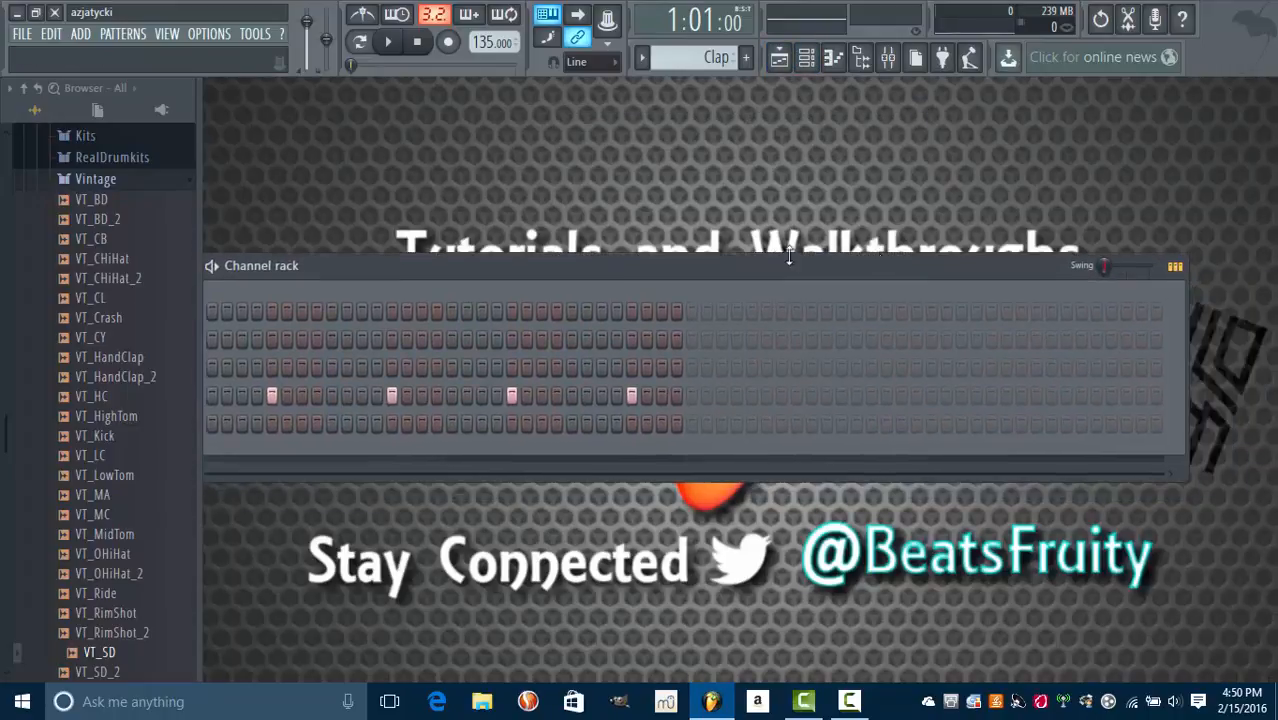
left_click(833, 57)
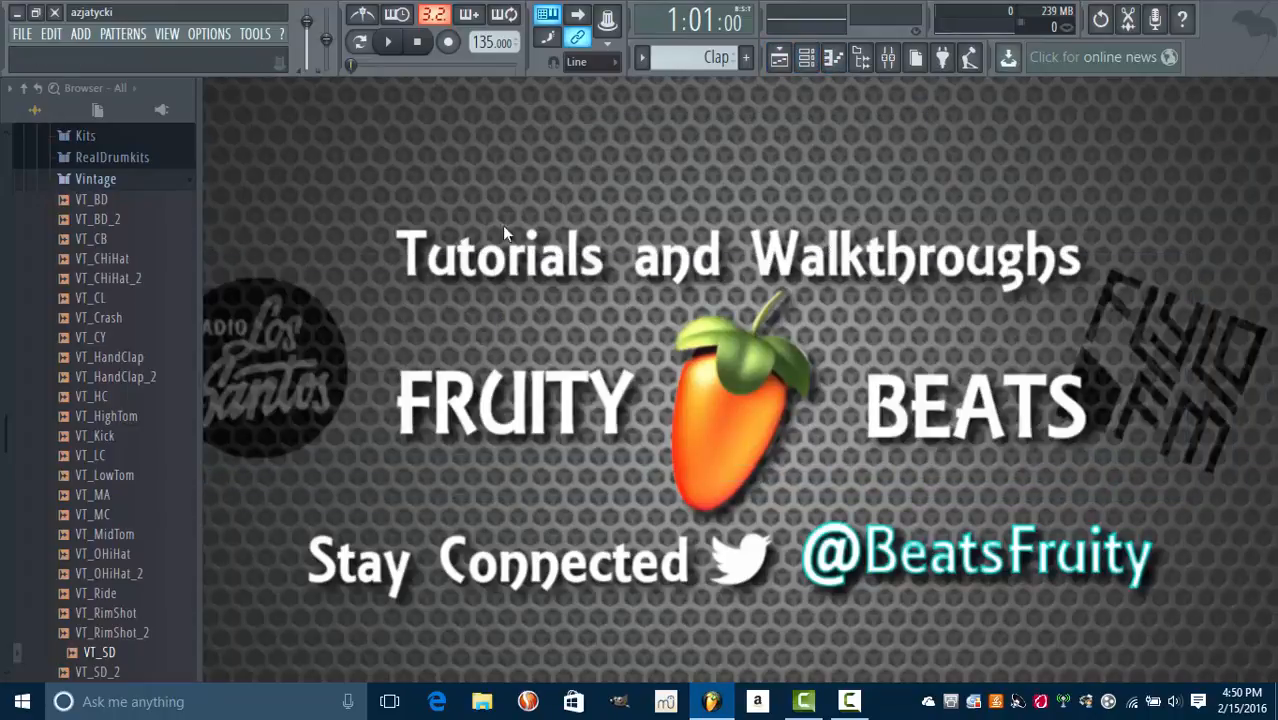
left_click_drag(199, 378, 5, 375)
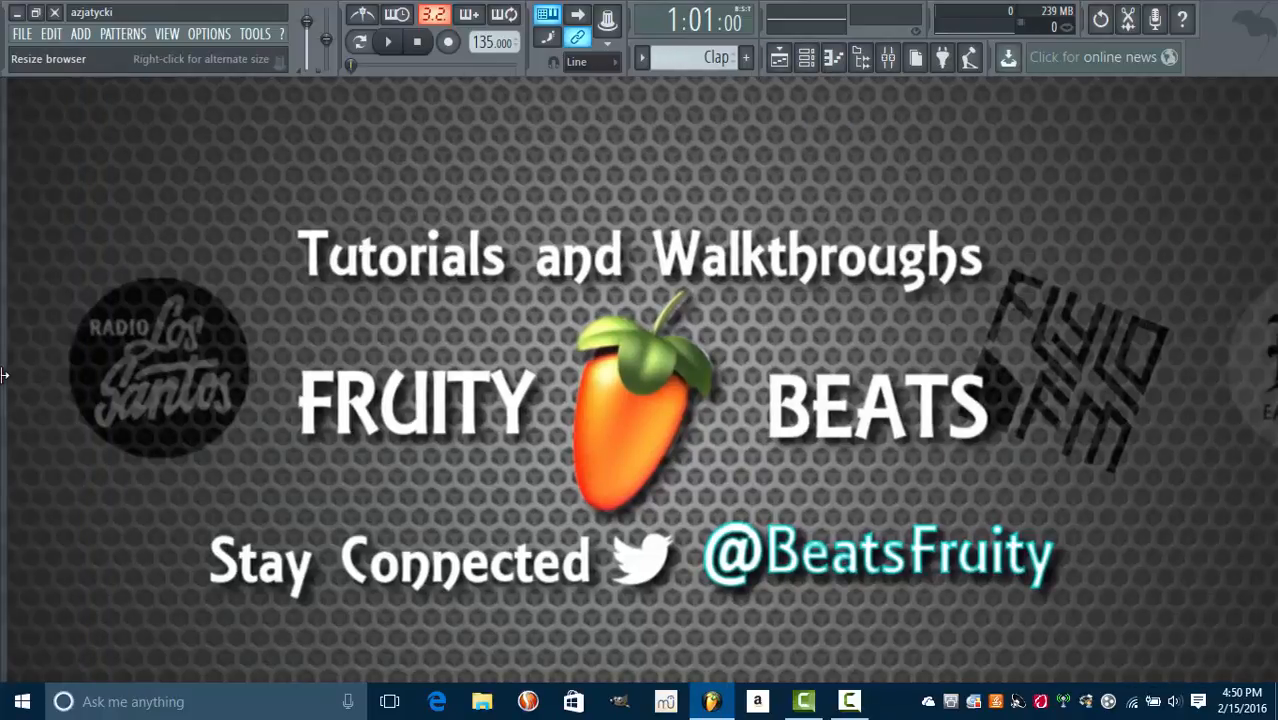